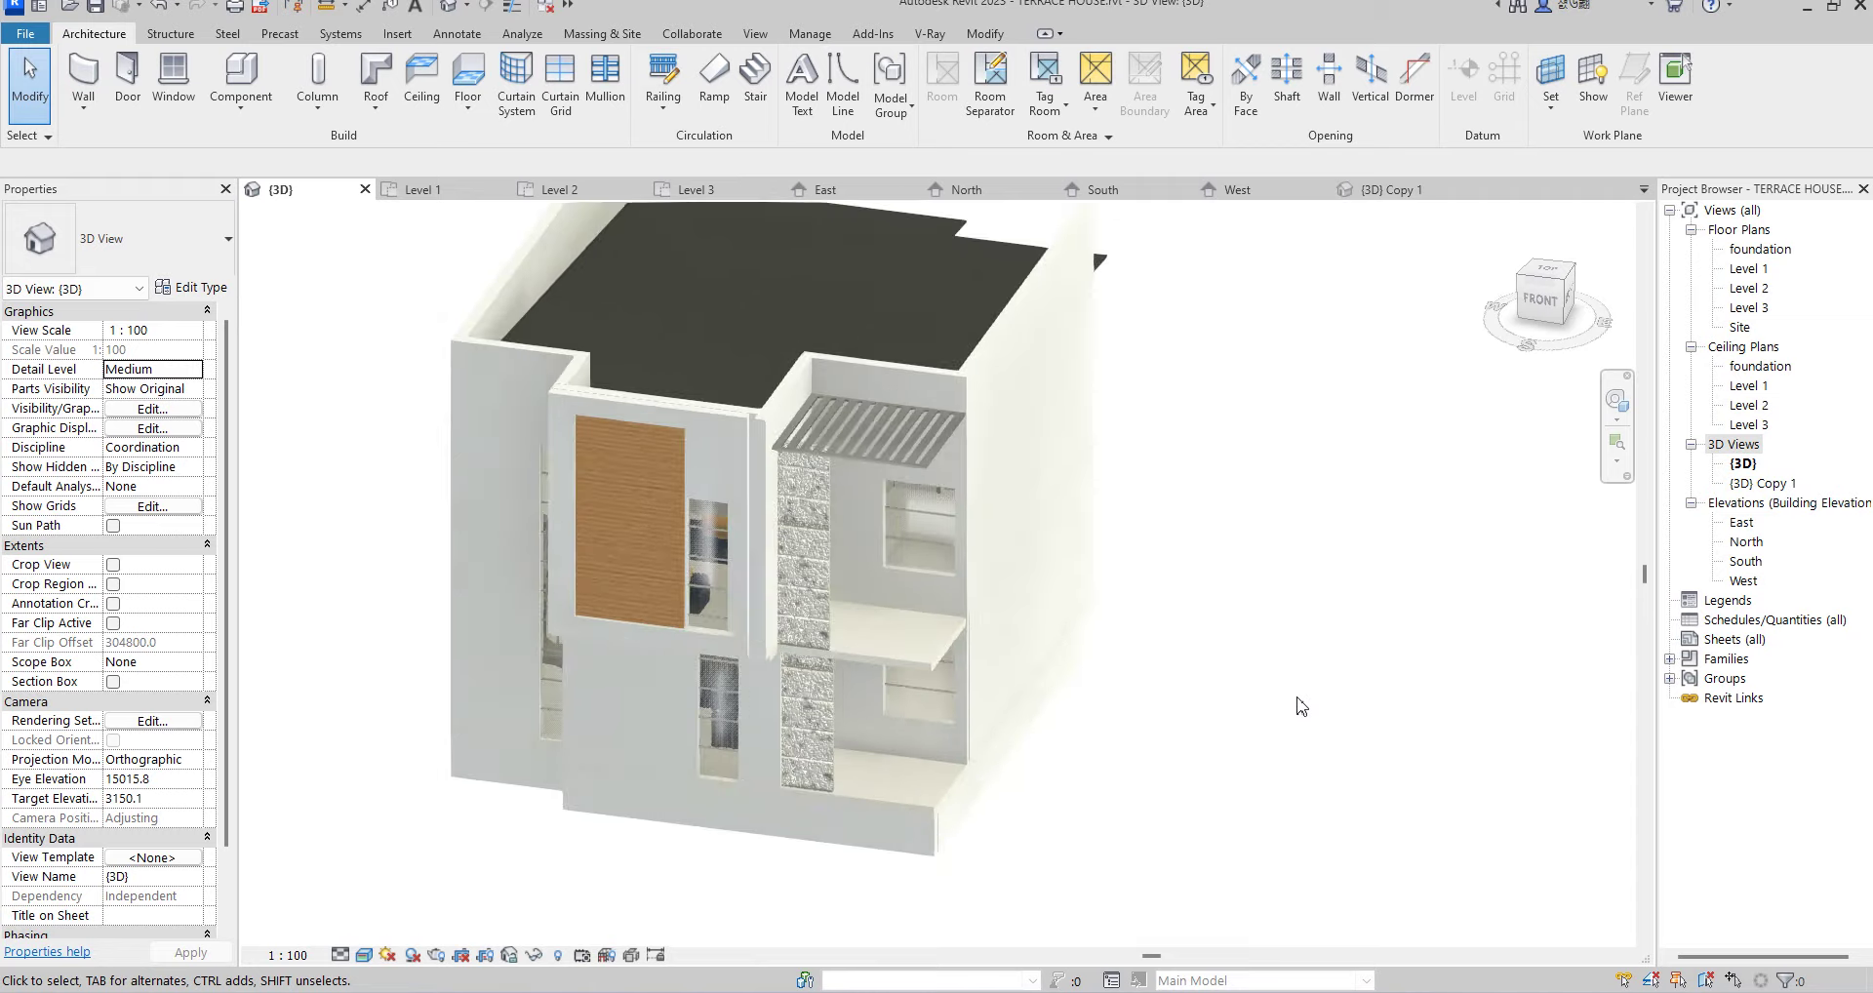
scroll(984, 546, up, 3)
- Open the Level 1 floor plan from the Project Browser
scroll(983, 551, down, 1)
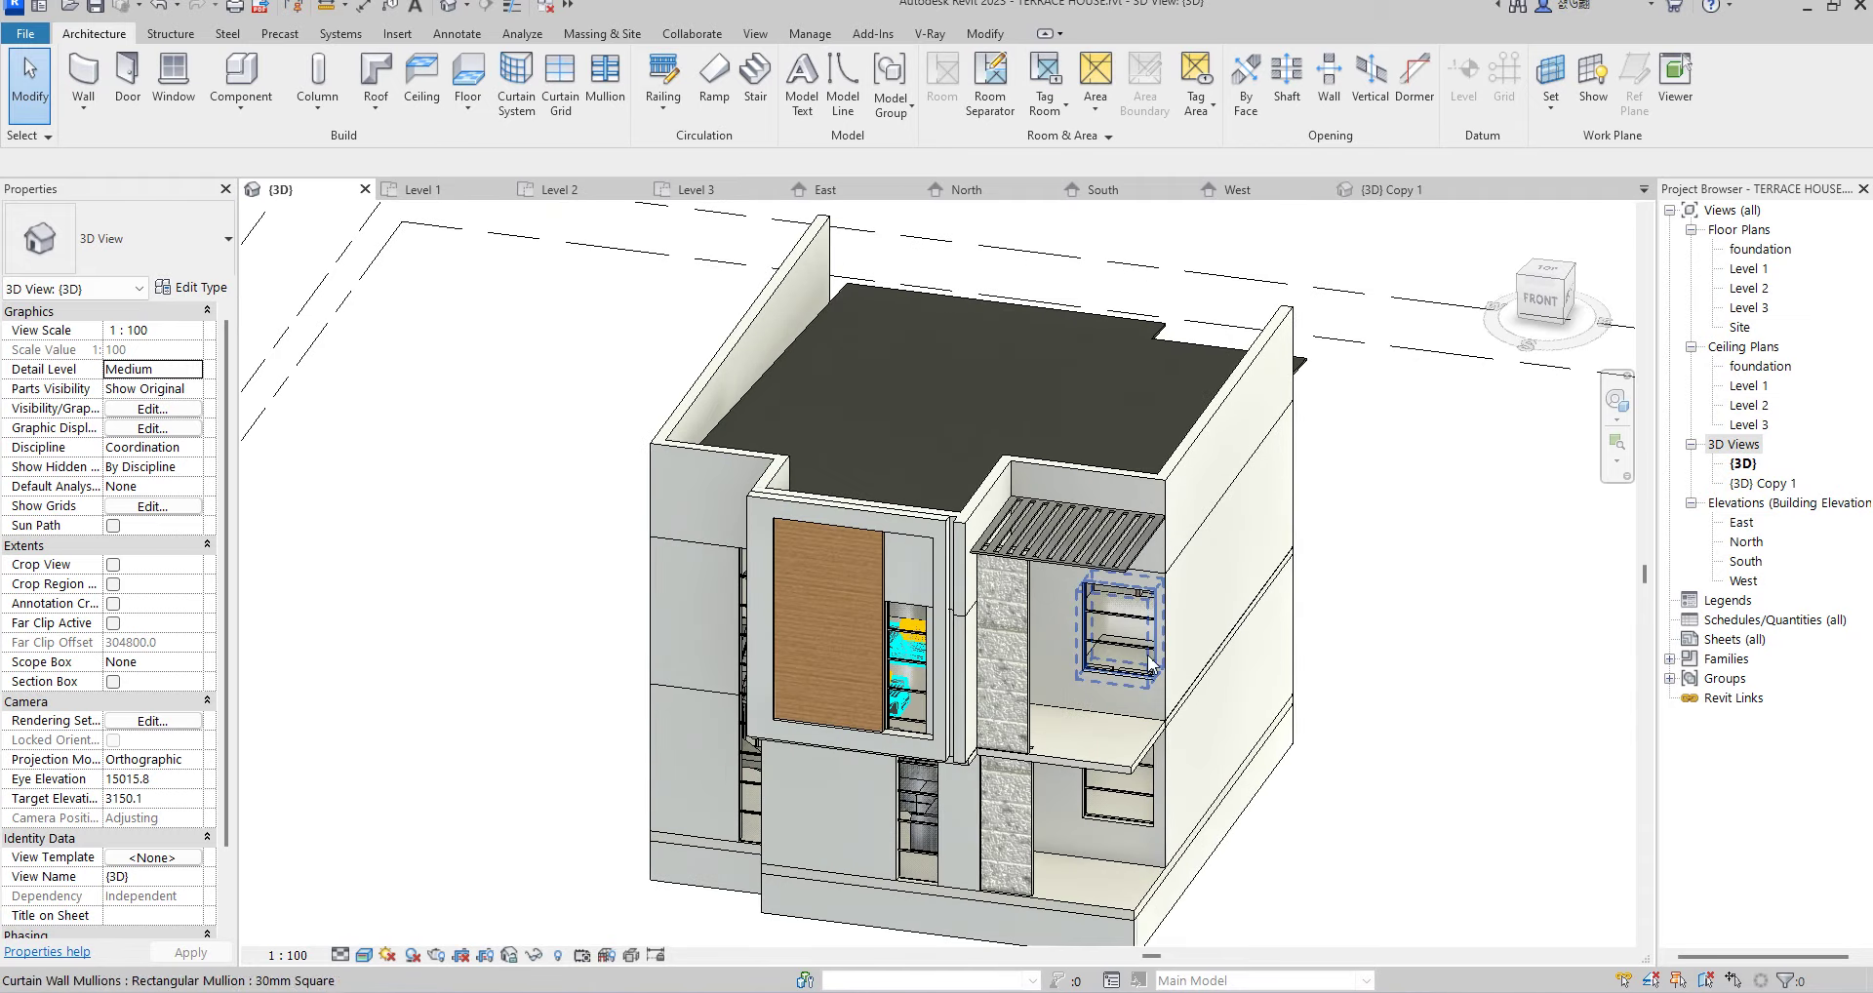
scroll(780, 556, down, 3)
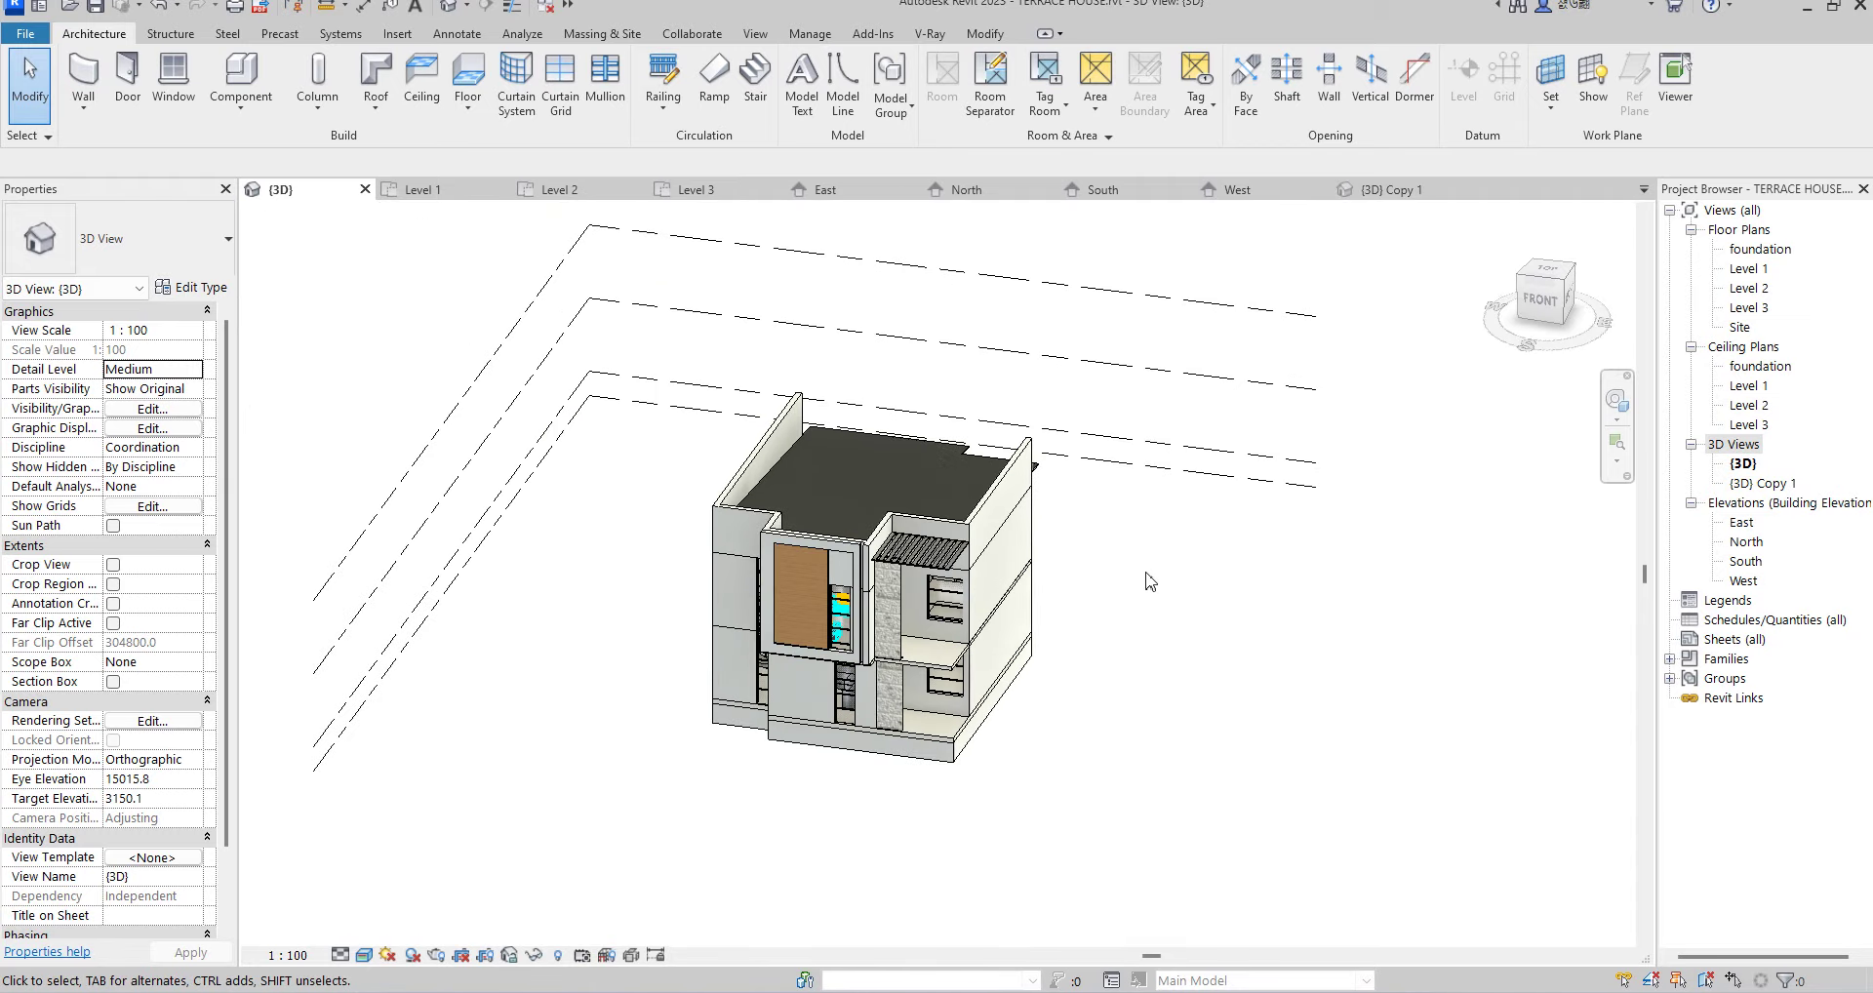
scroll(682, 603, up, 2)
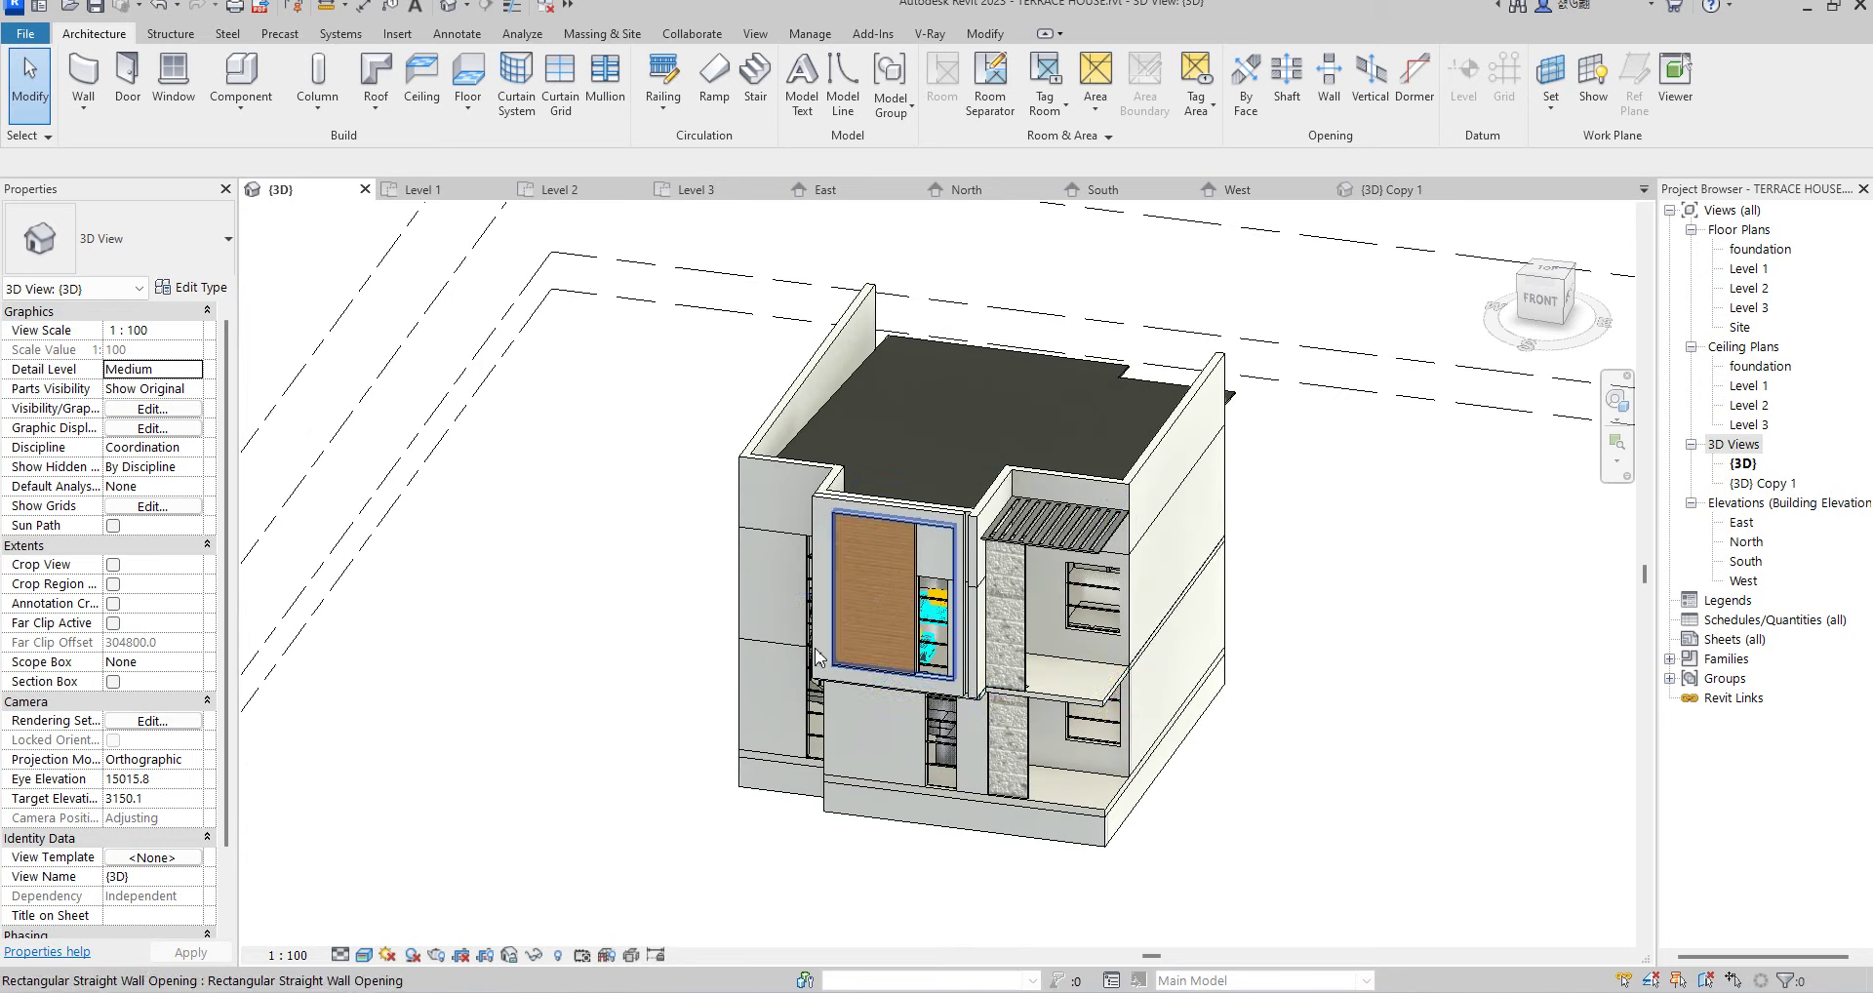
scroll(939, 600, up, 2)
scroll(775, 482, down, 3)
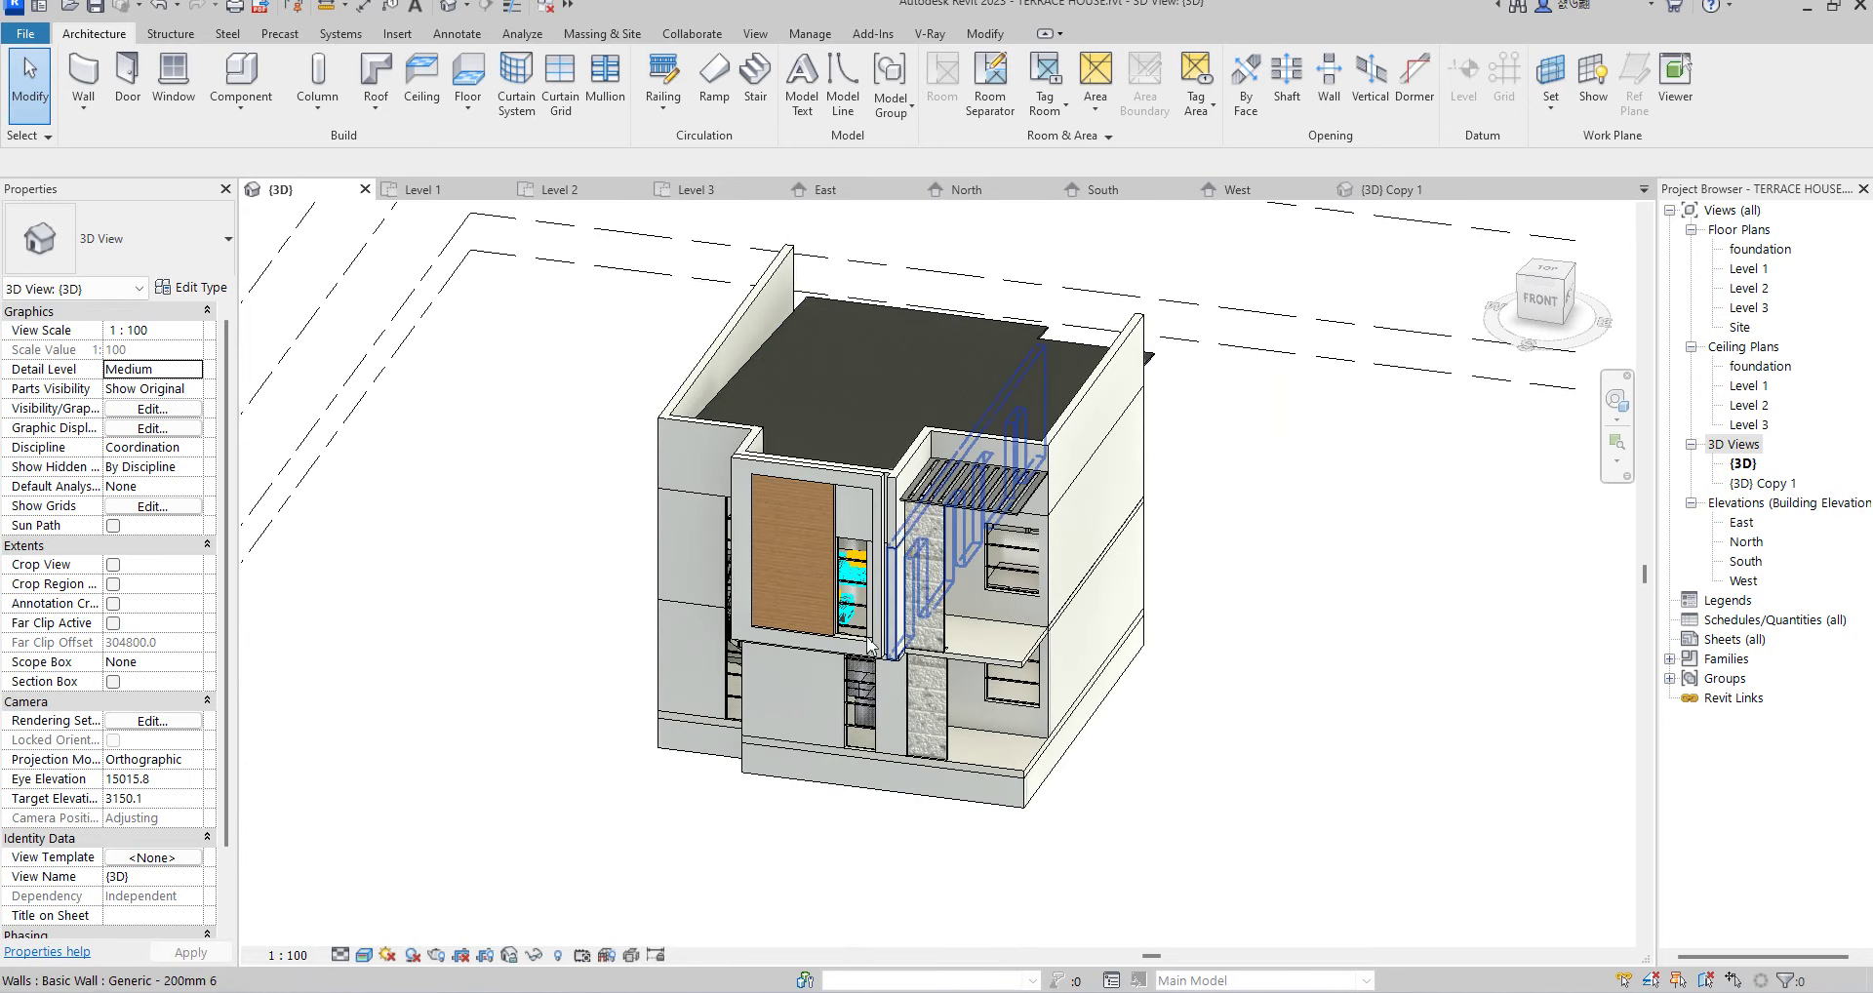
scroll(868, 636, up, 2)
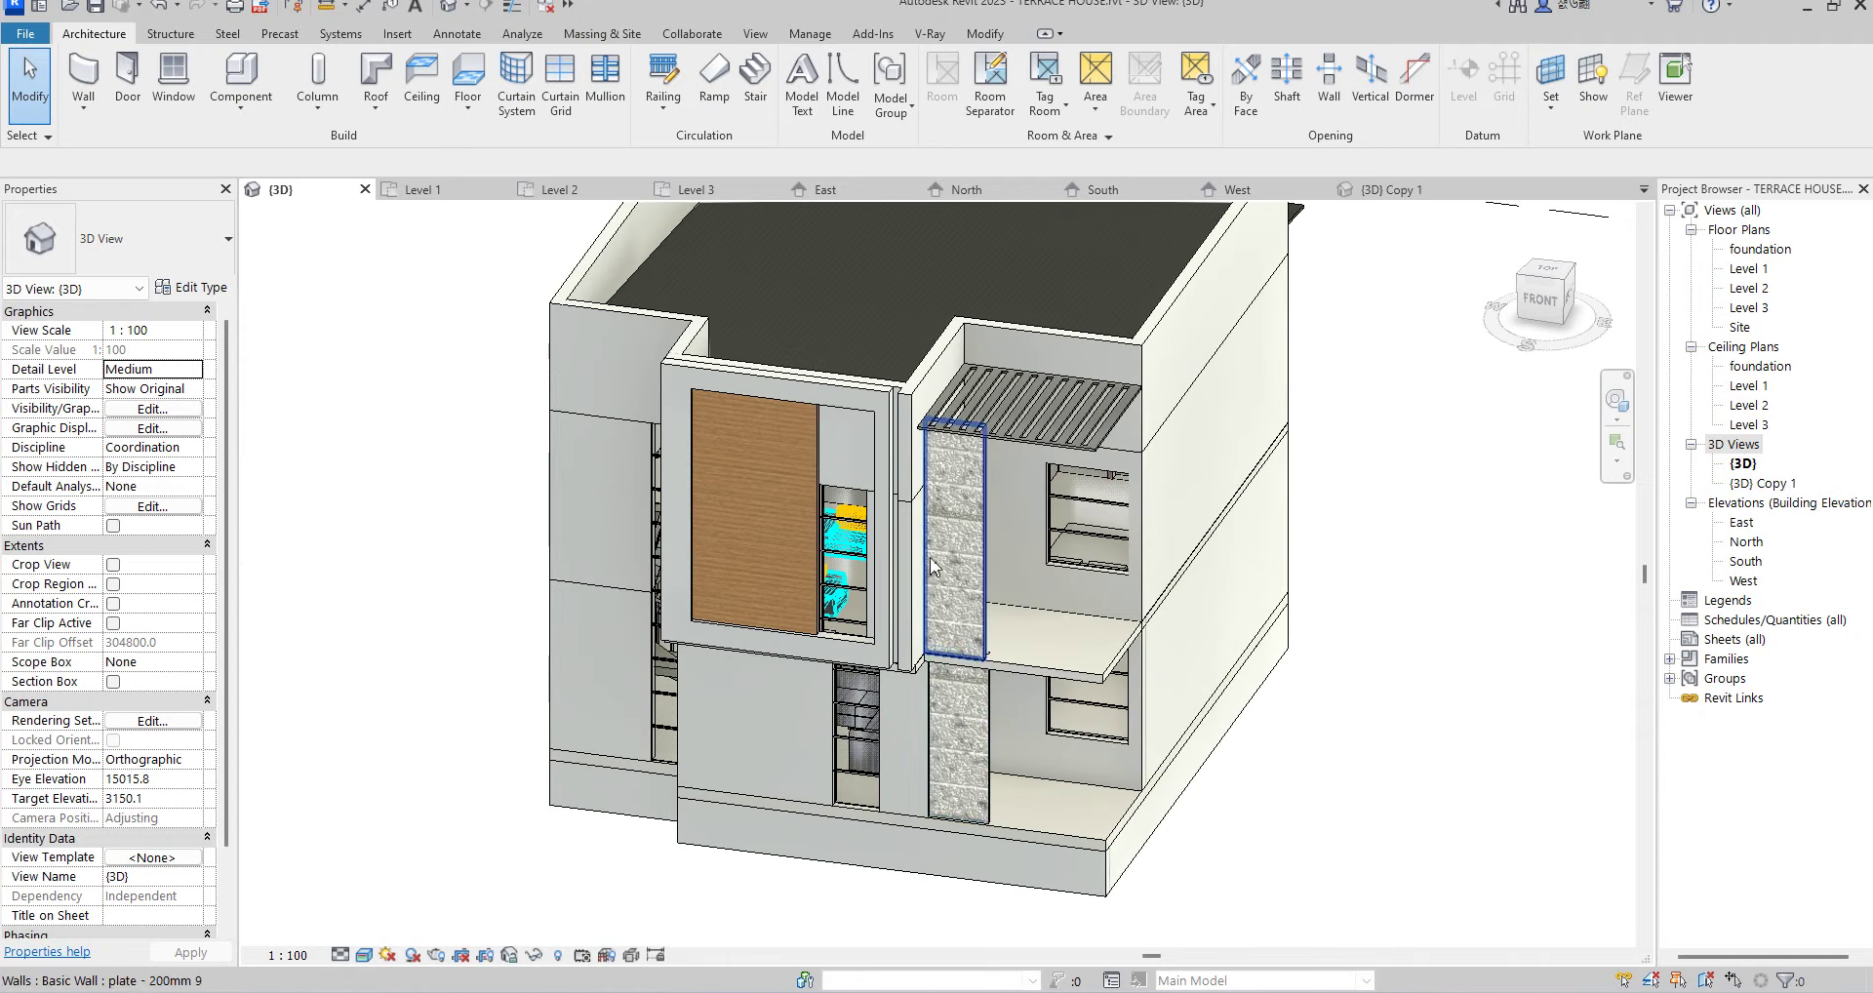
scroll(966, 585, down, 2)
scroll(1044, 534, up, 2)
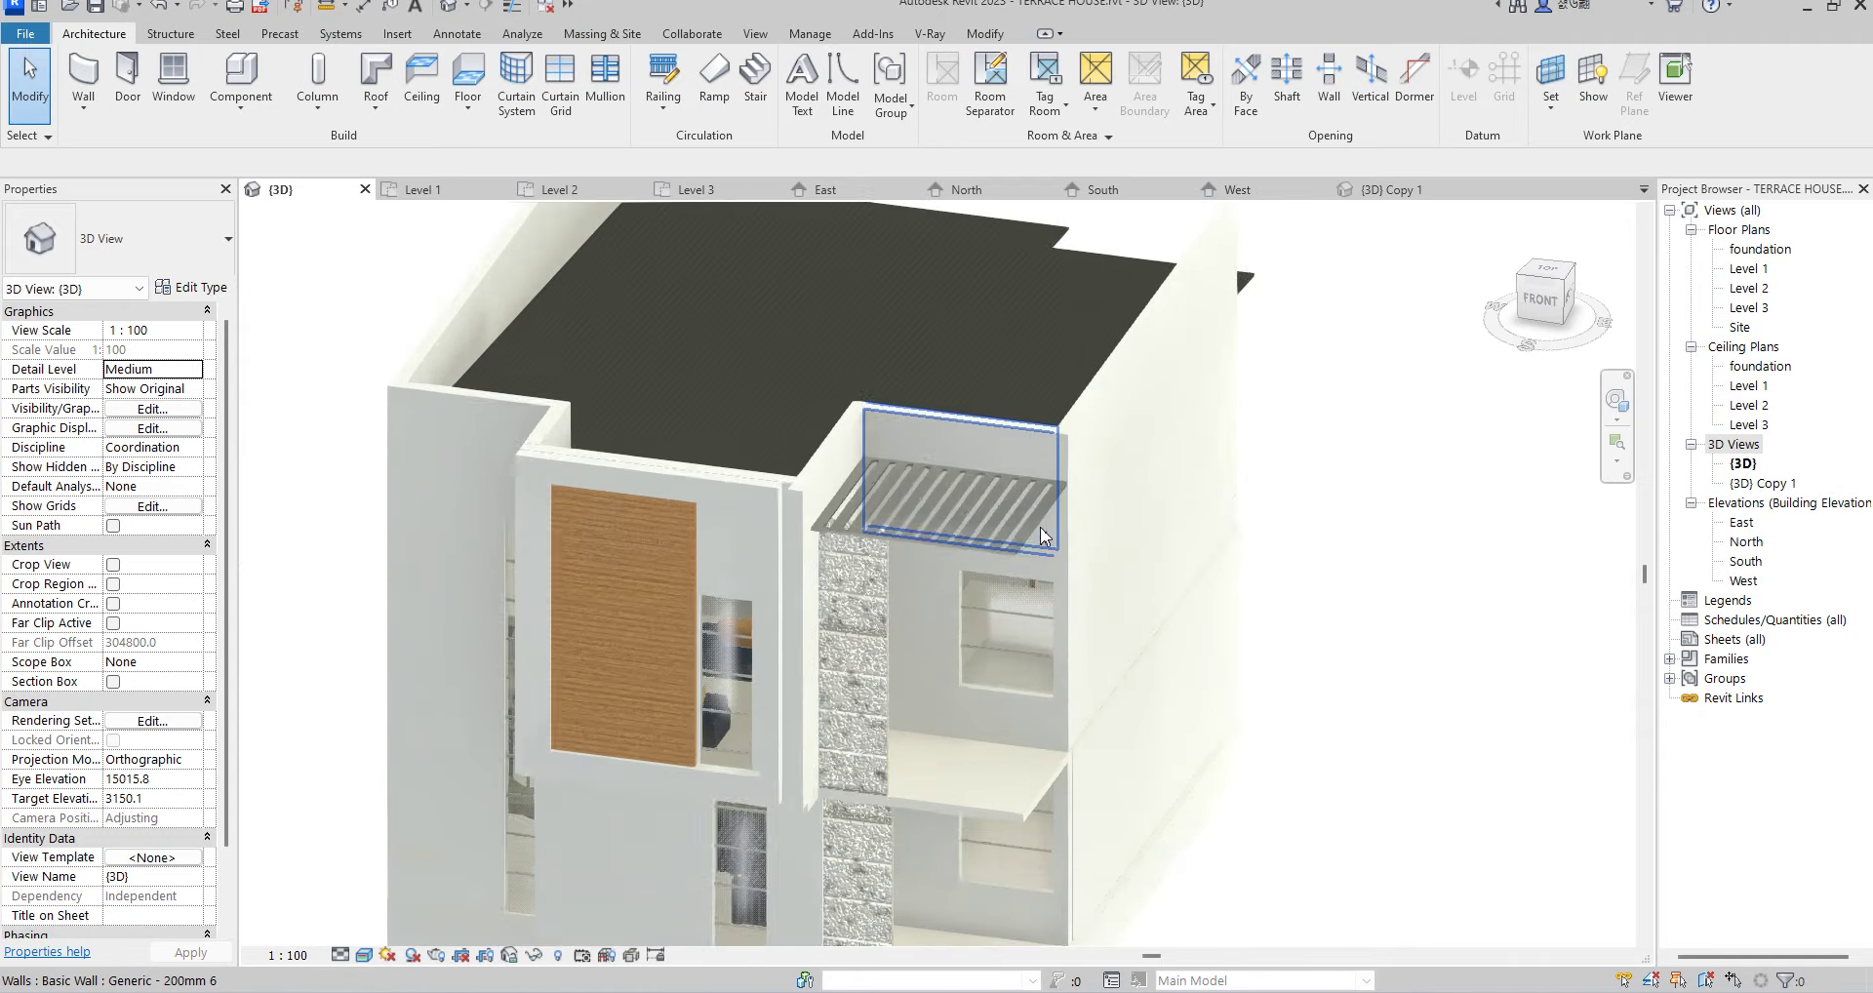
scroll(722, 822, down, 3)
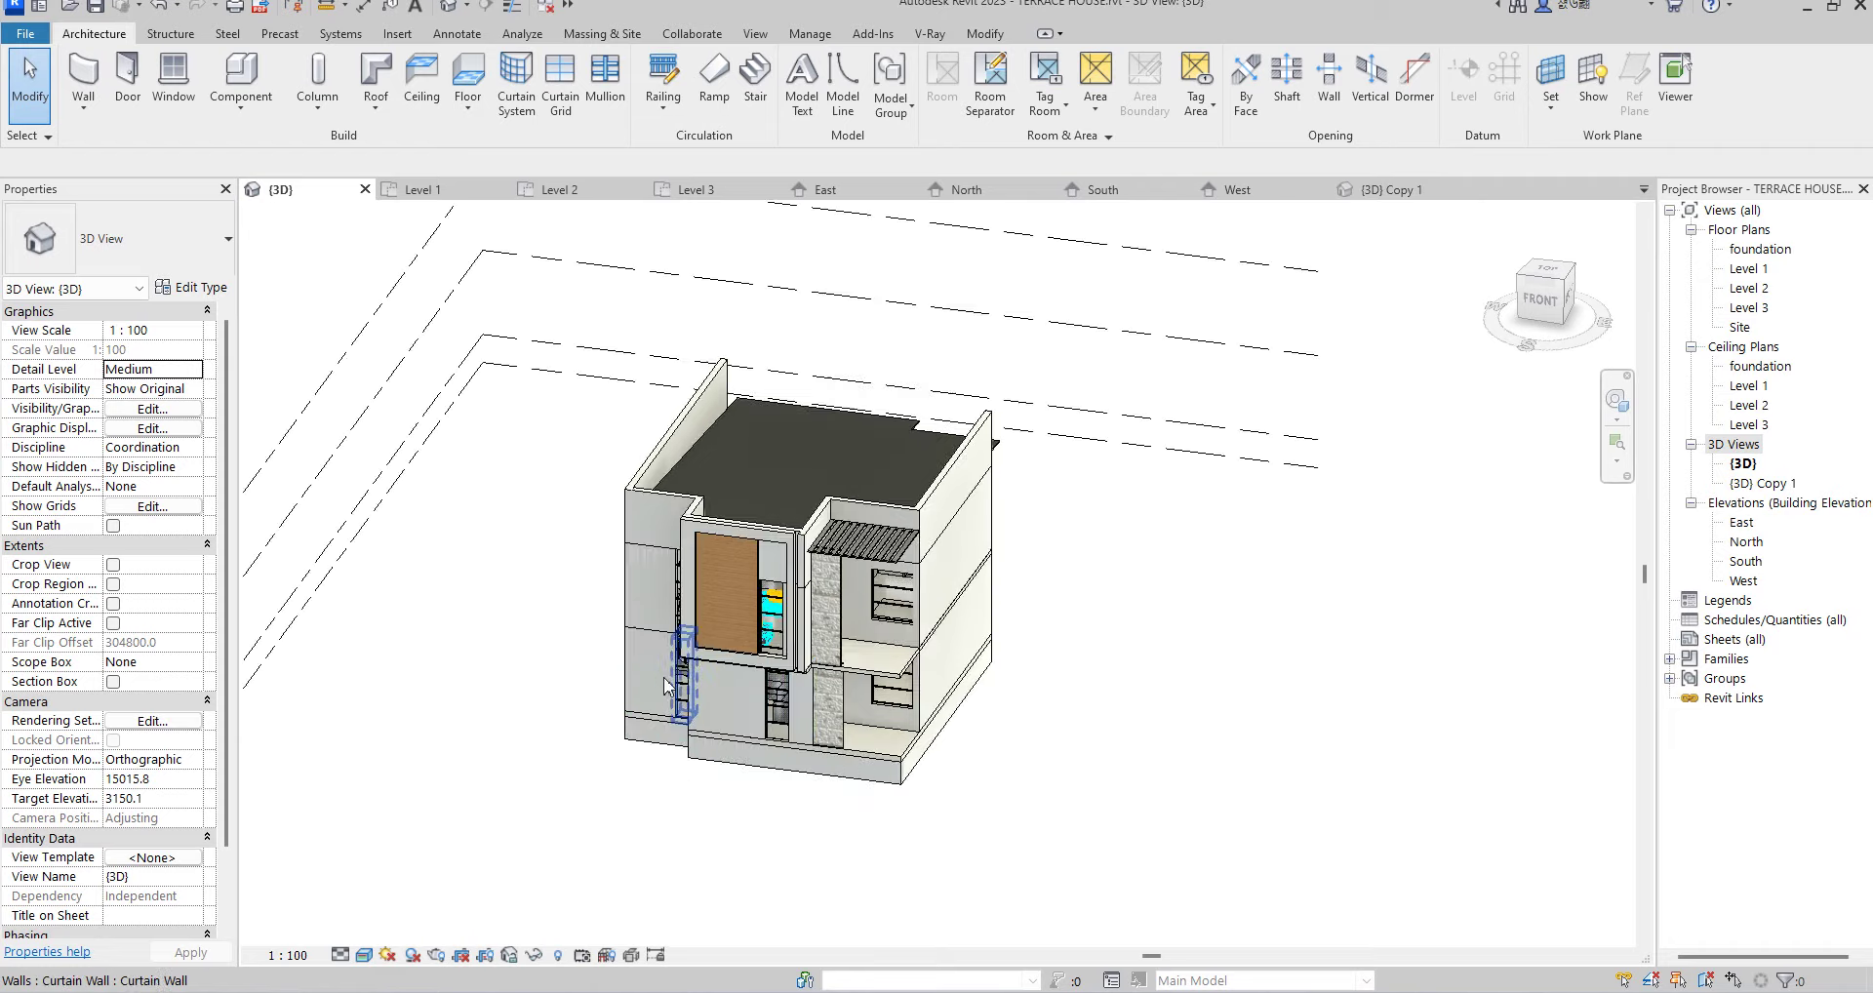
scroll(663, 673, up, 3)
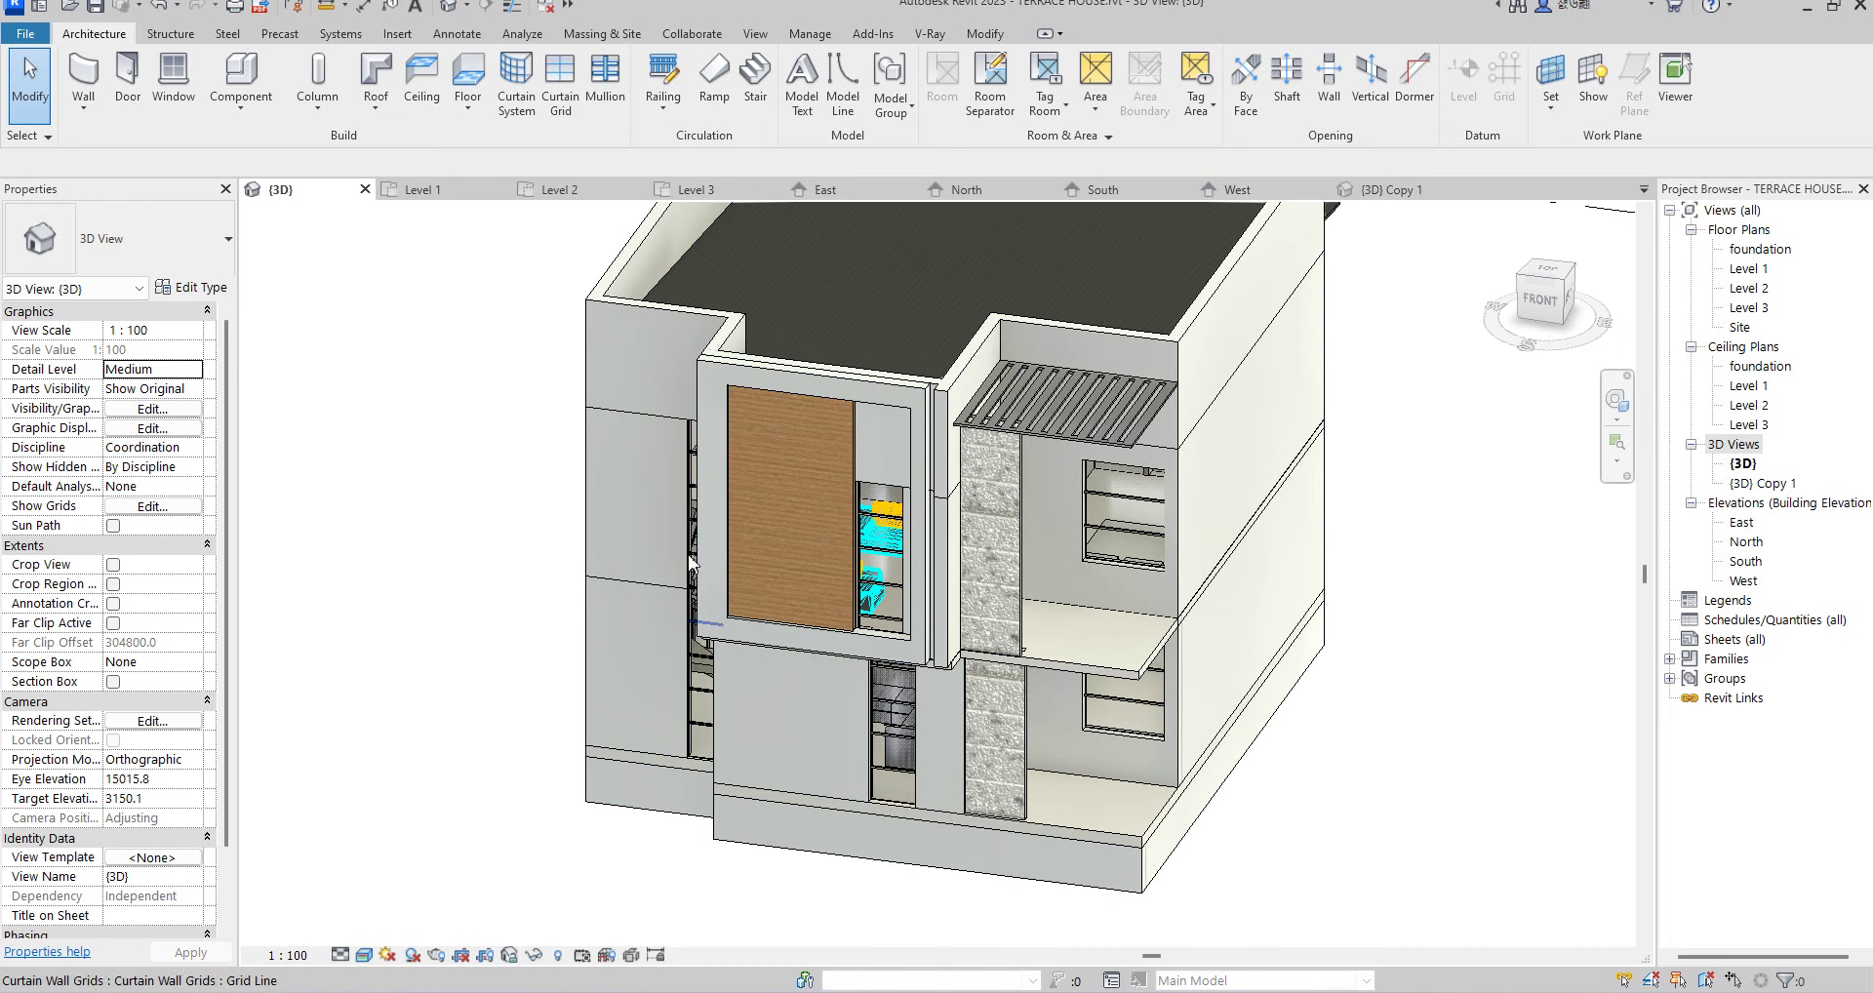
scroll(683, 586, down, 2)
scroll(673, 566, down, 1)
scroll(675, 599, down, 2)
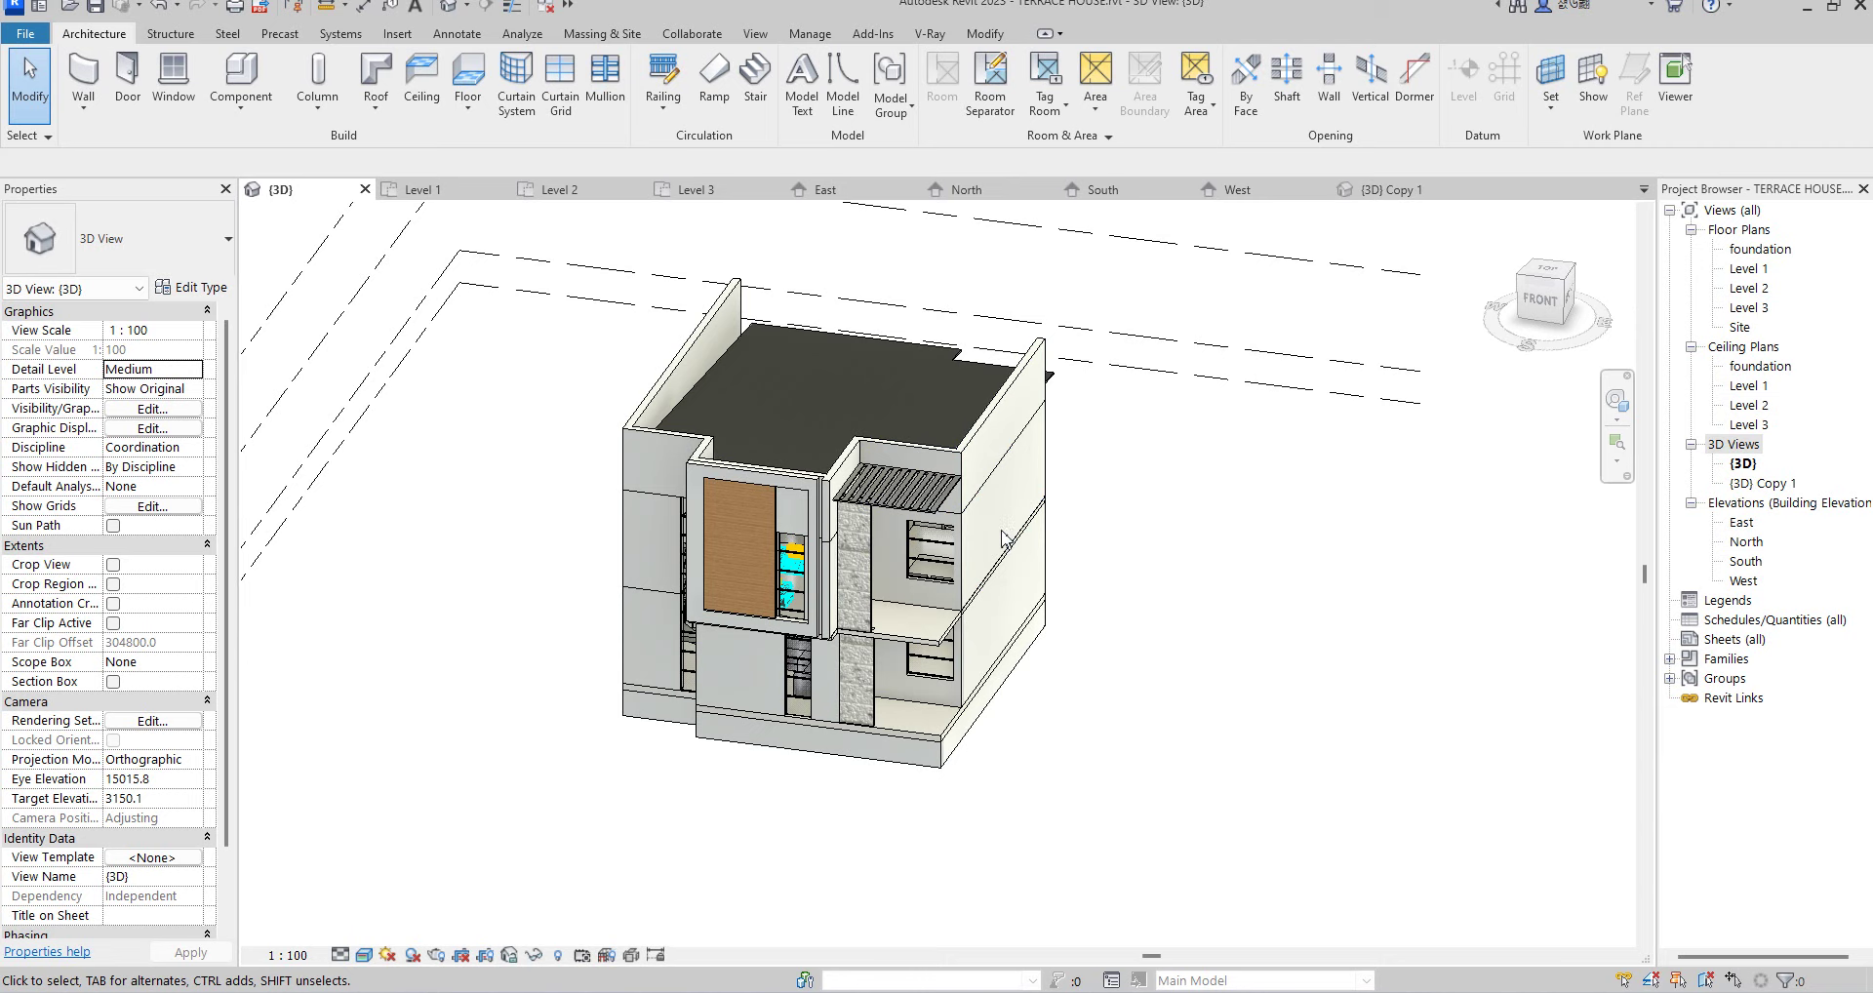
scroll(978, 527, up, 1)
scroll(1046, 578, down, 2)
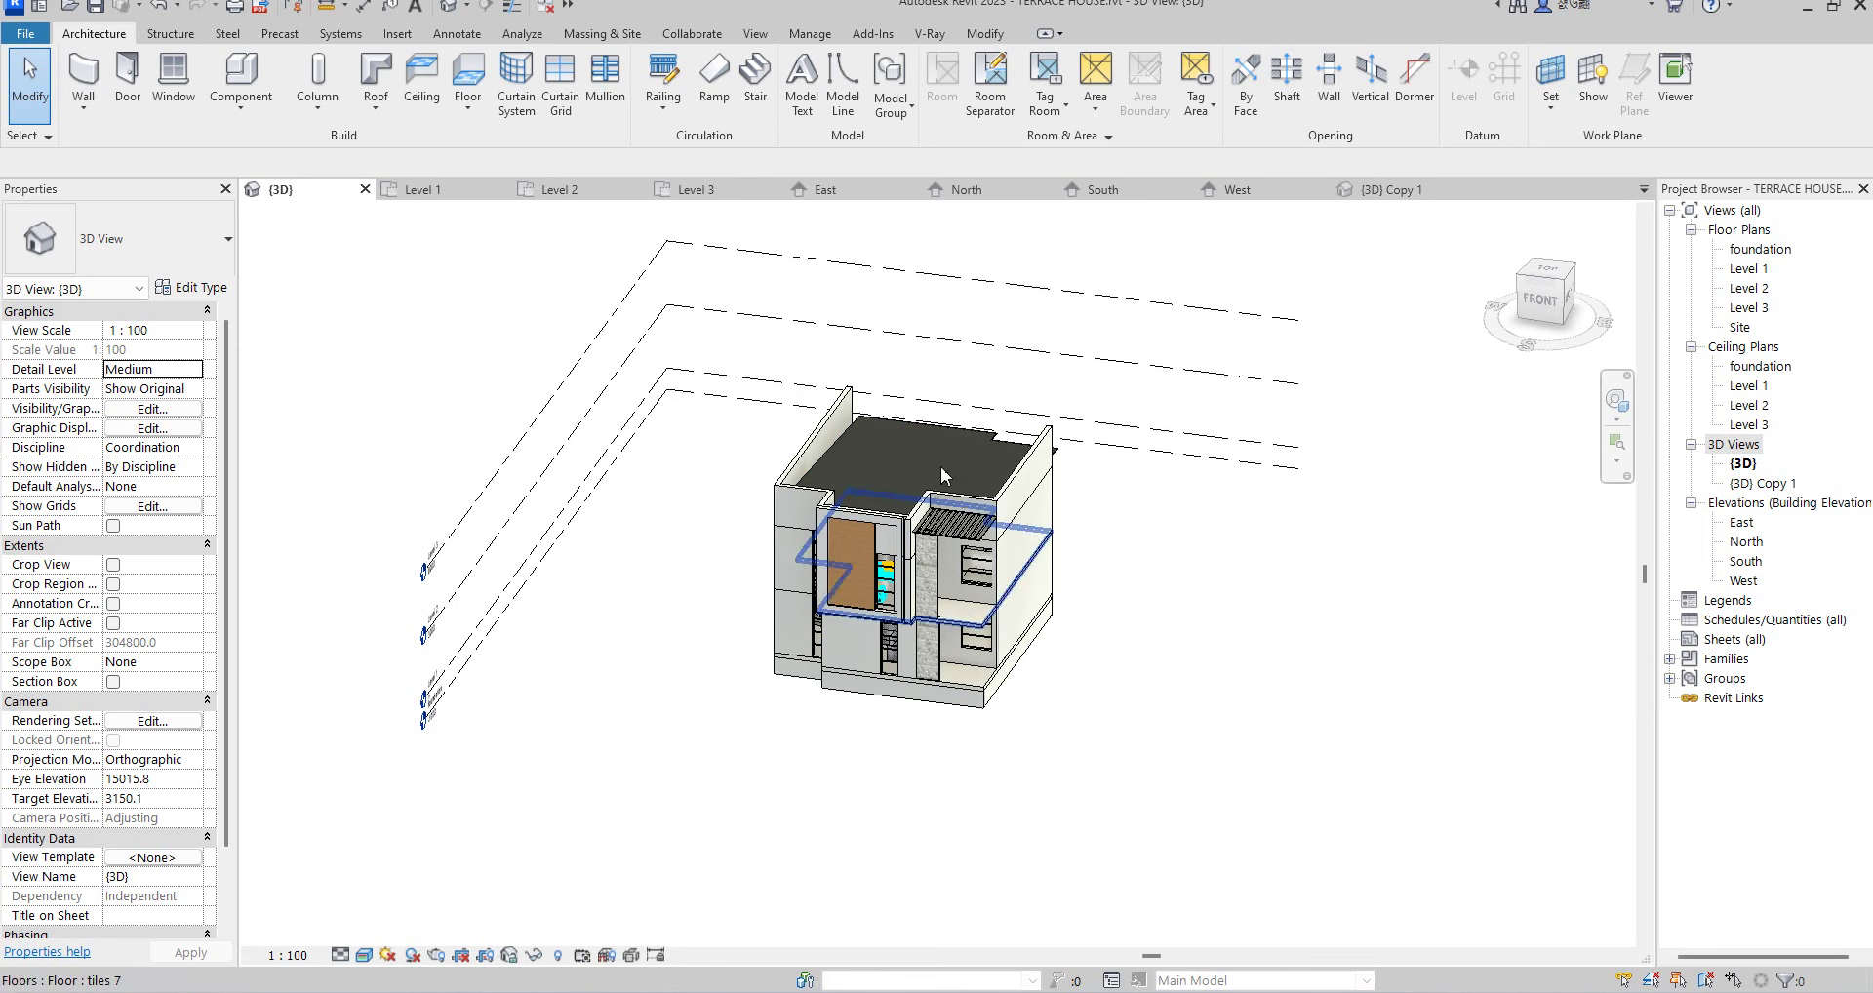
scroll(810, 590, up, 2)
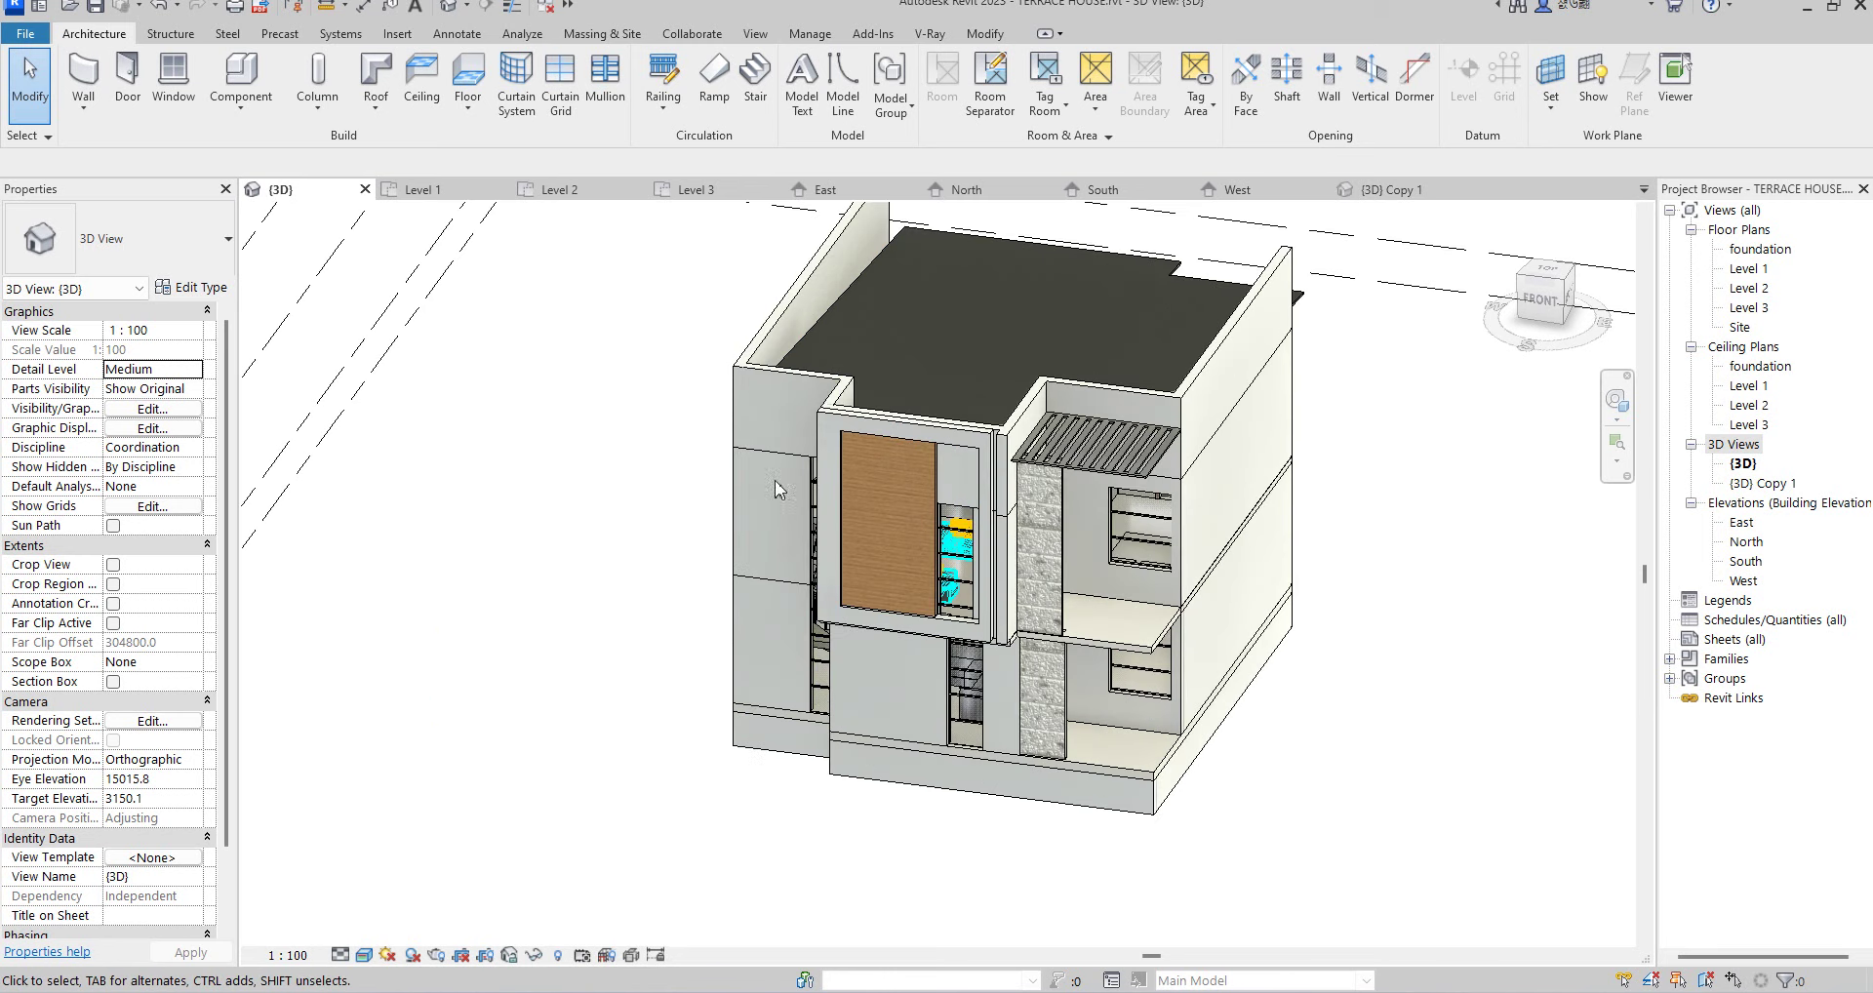
scroll(905, 788, down, 2)
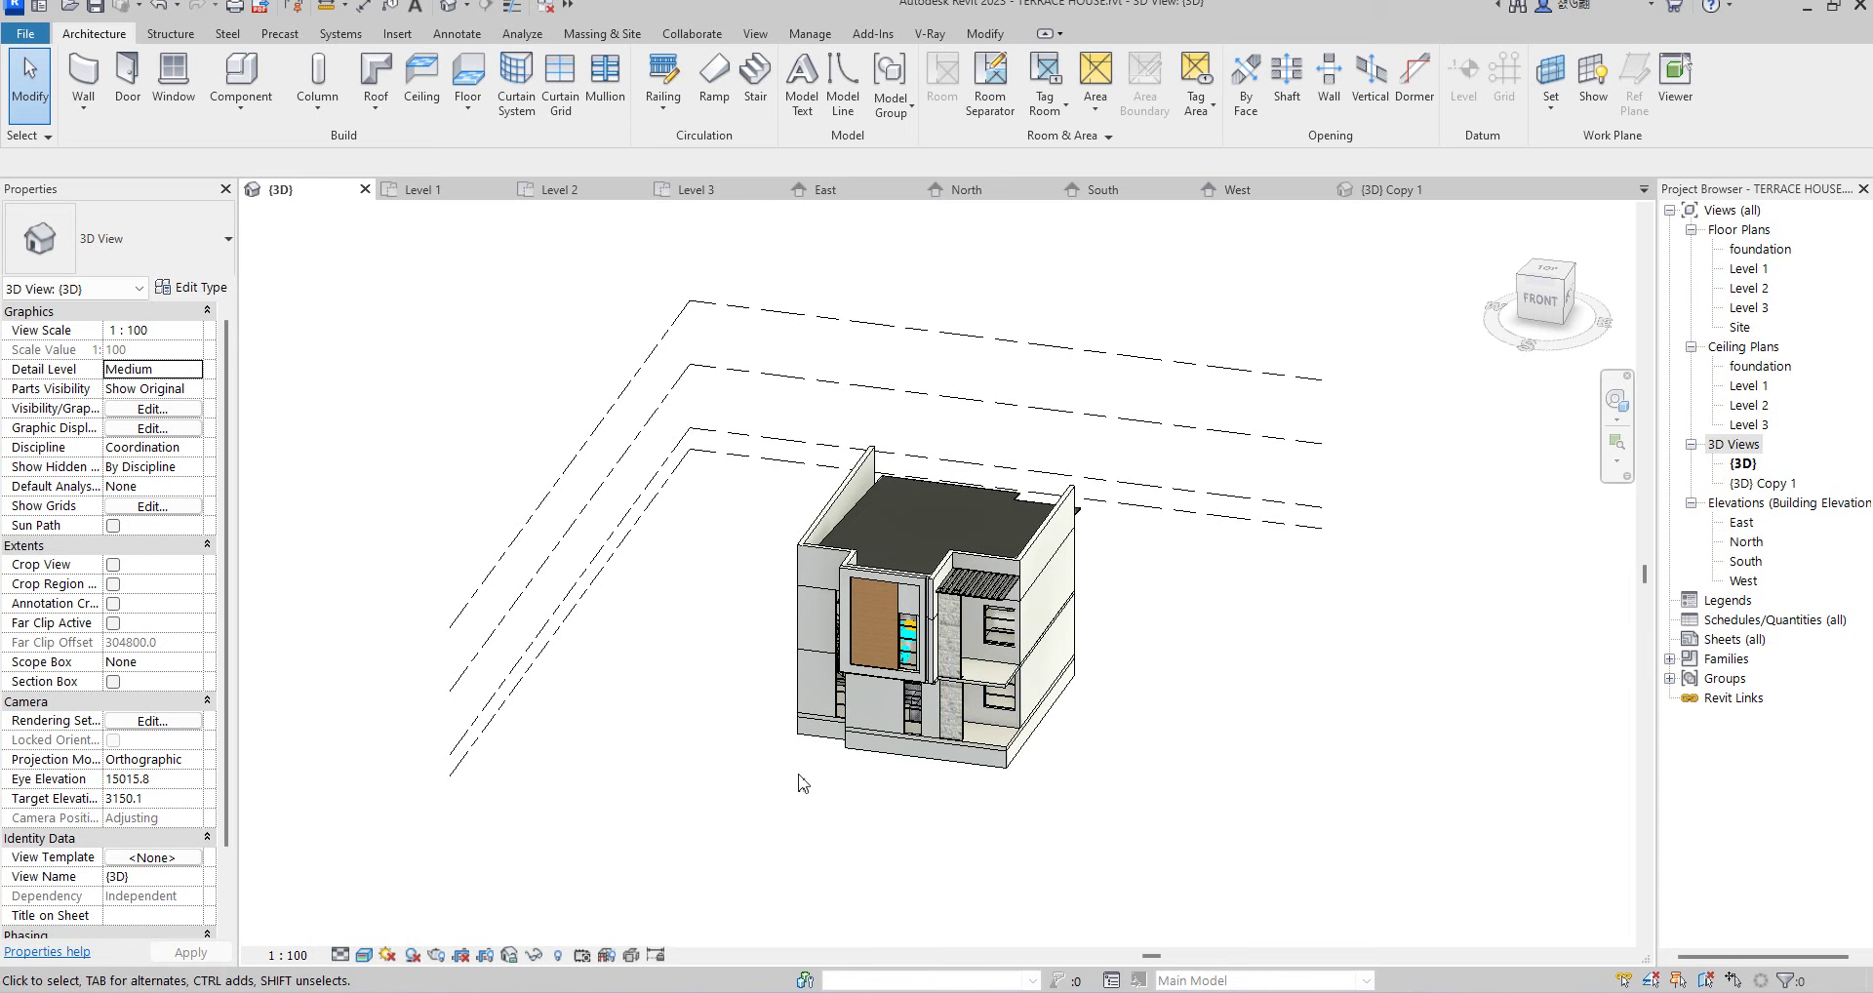
scroll(917, 814, up, 3)
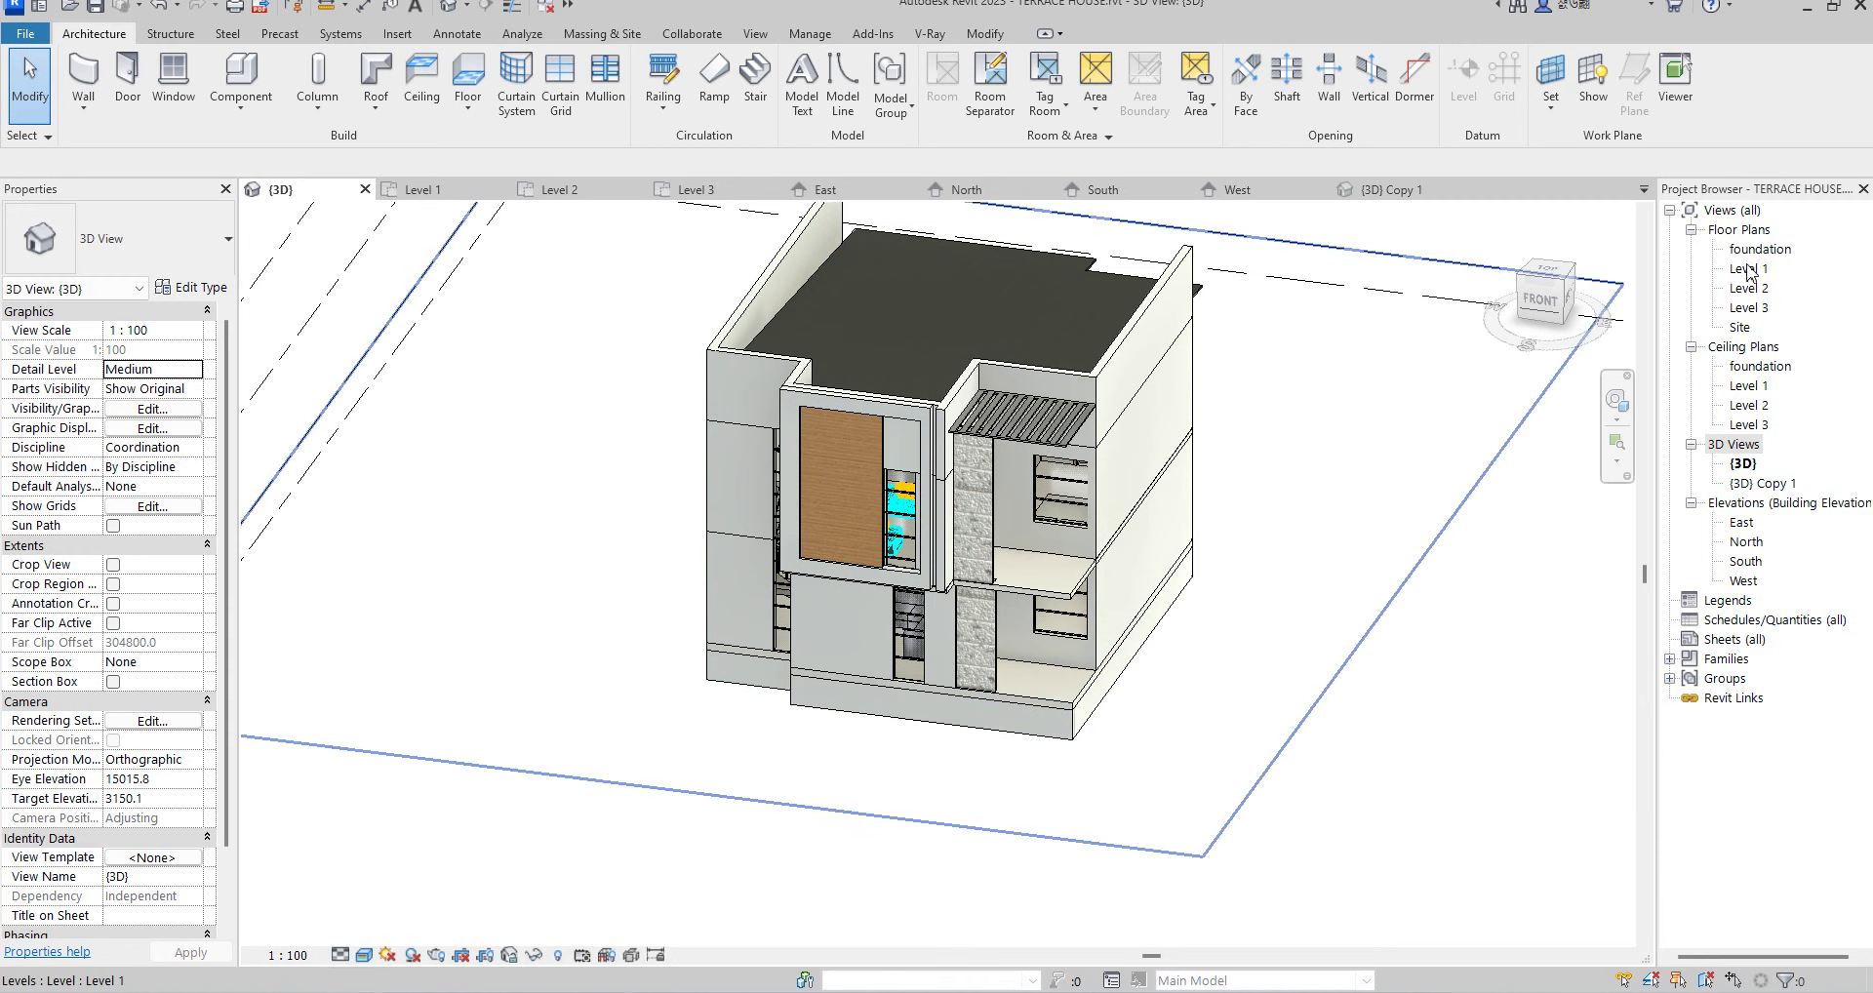
double_click(1748, 269)
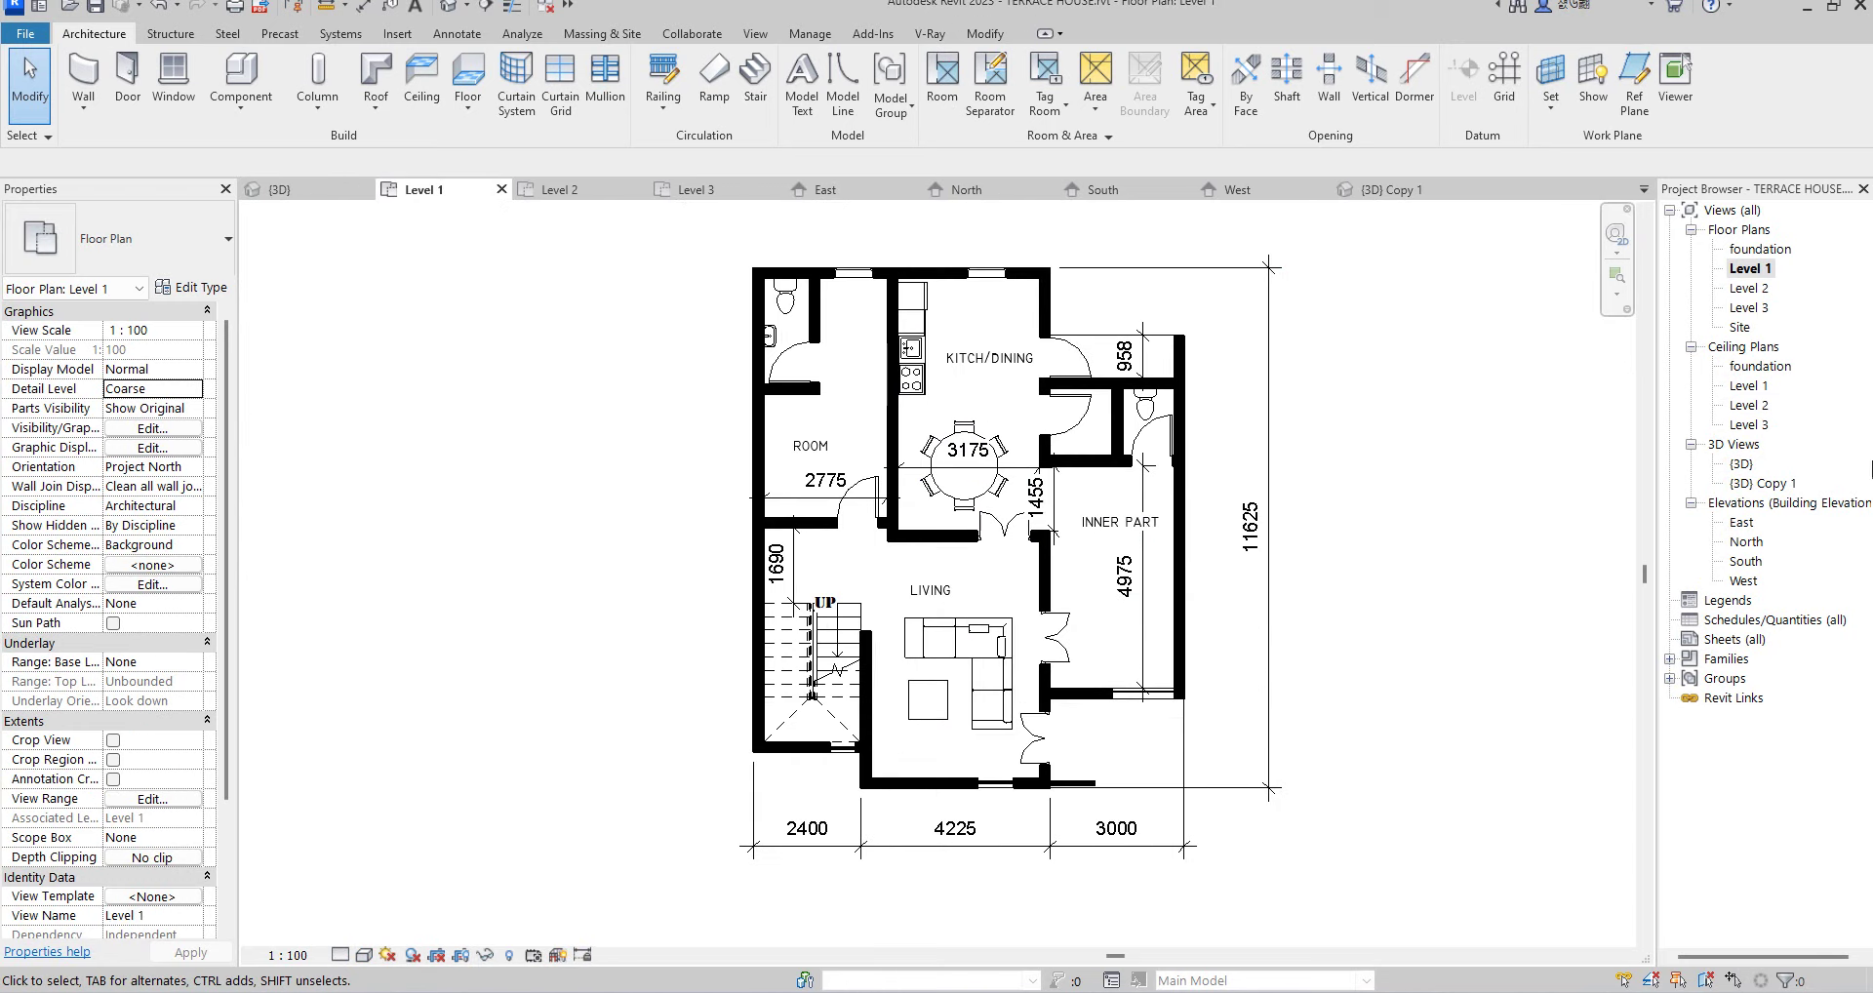
- Switch to the Level 2 floor plan and zoom to fit the whole plan
double_click(1748, 288)
scroll(973, 709, down, 3)
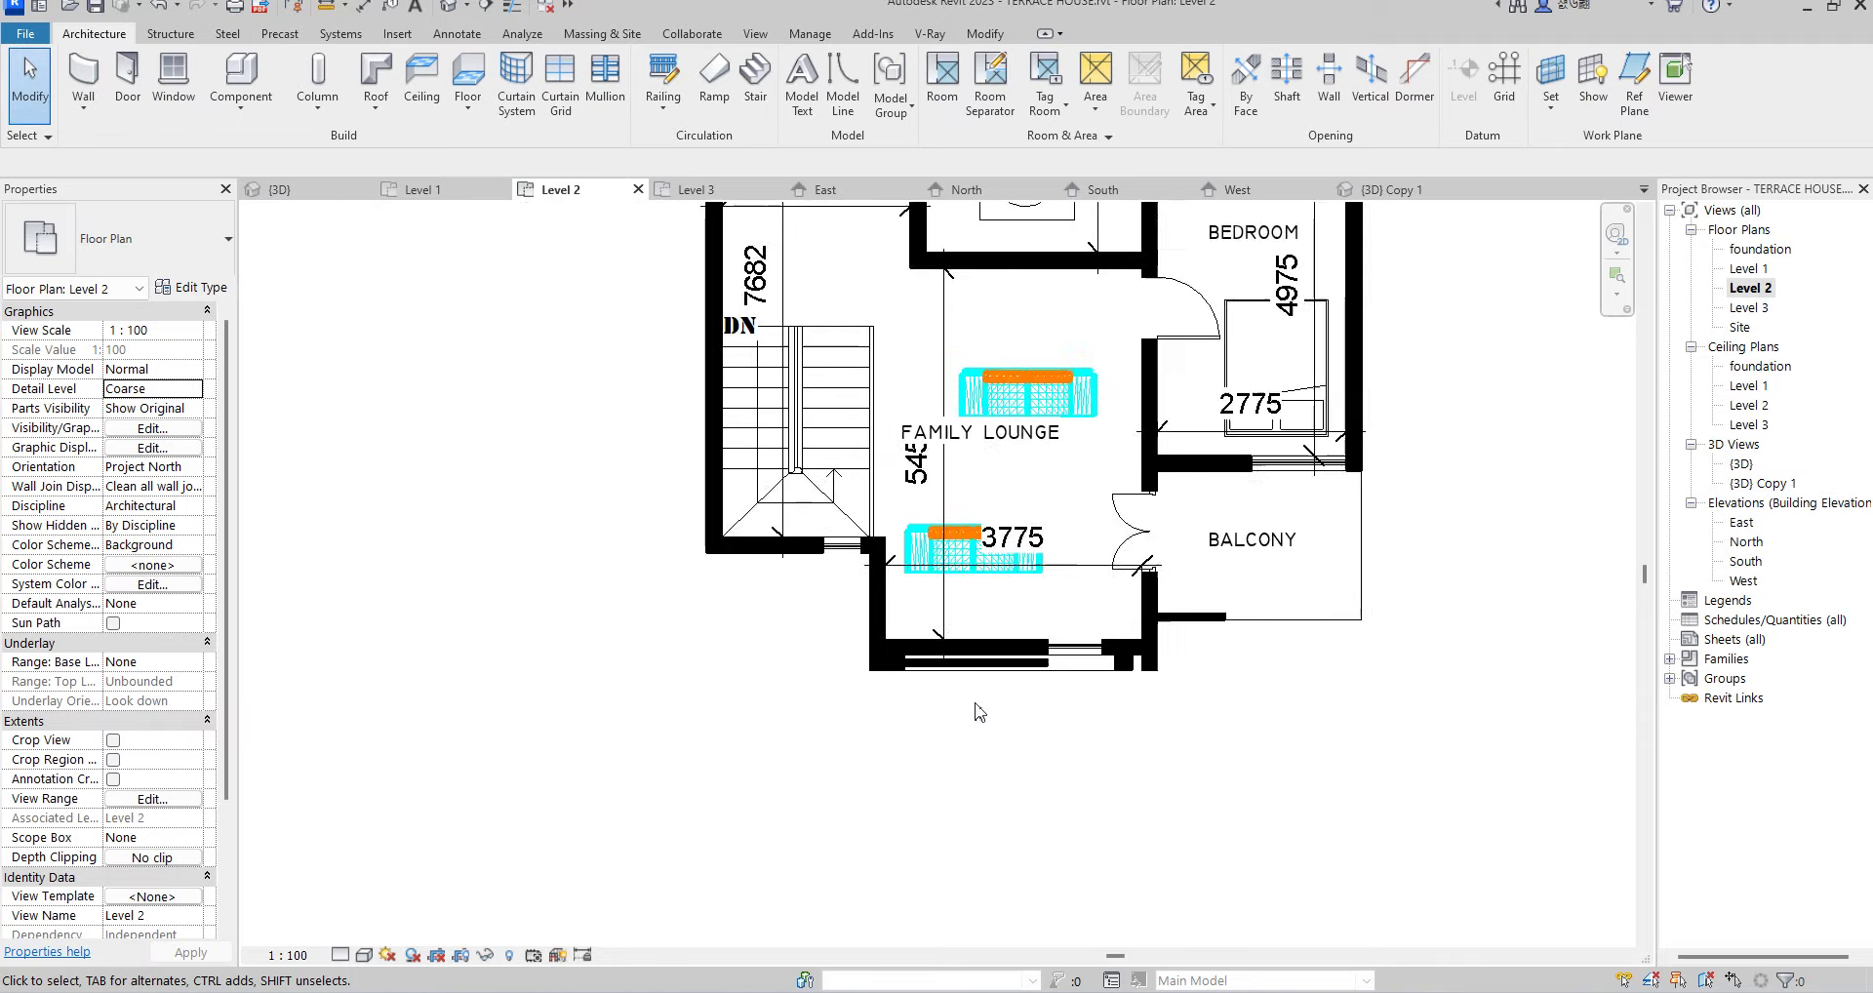
scroll(991, 415, down, 4)
scroll(1035, 599, up, 4)
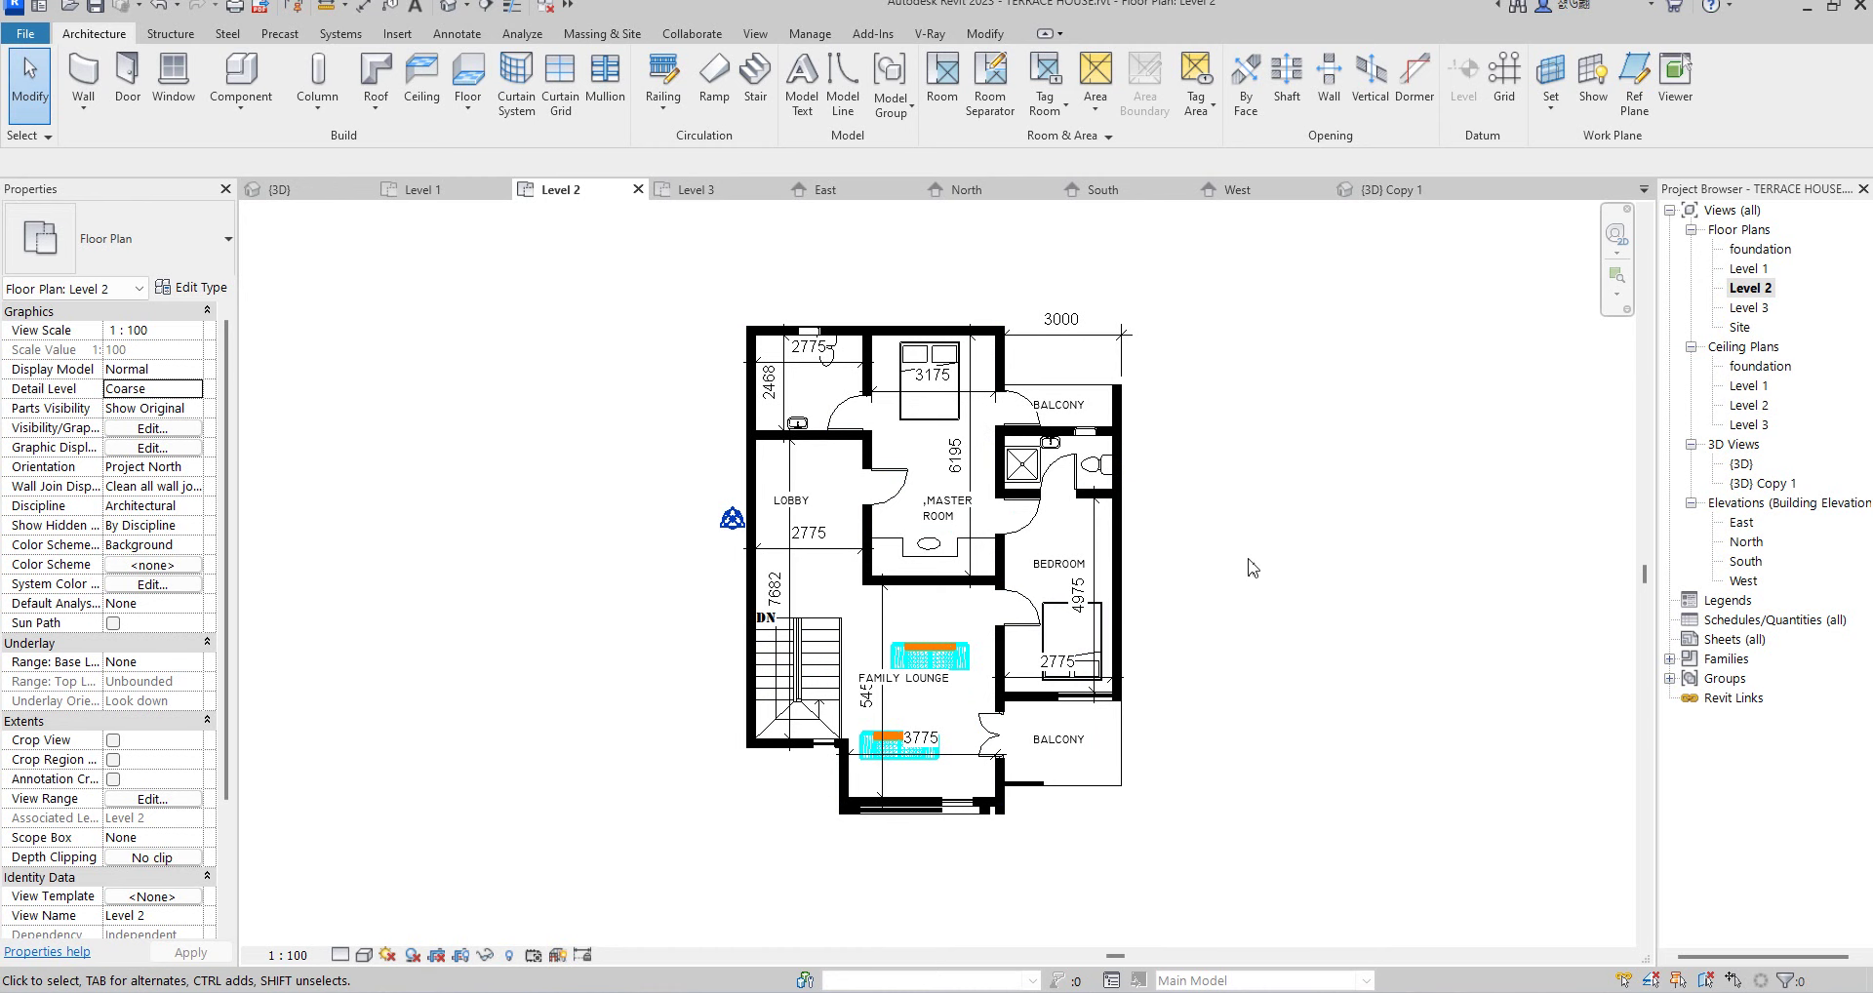
scroll(1049, 560, up, 3)
scroll(1029, 612, down, 4)
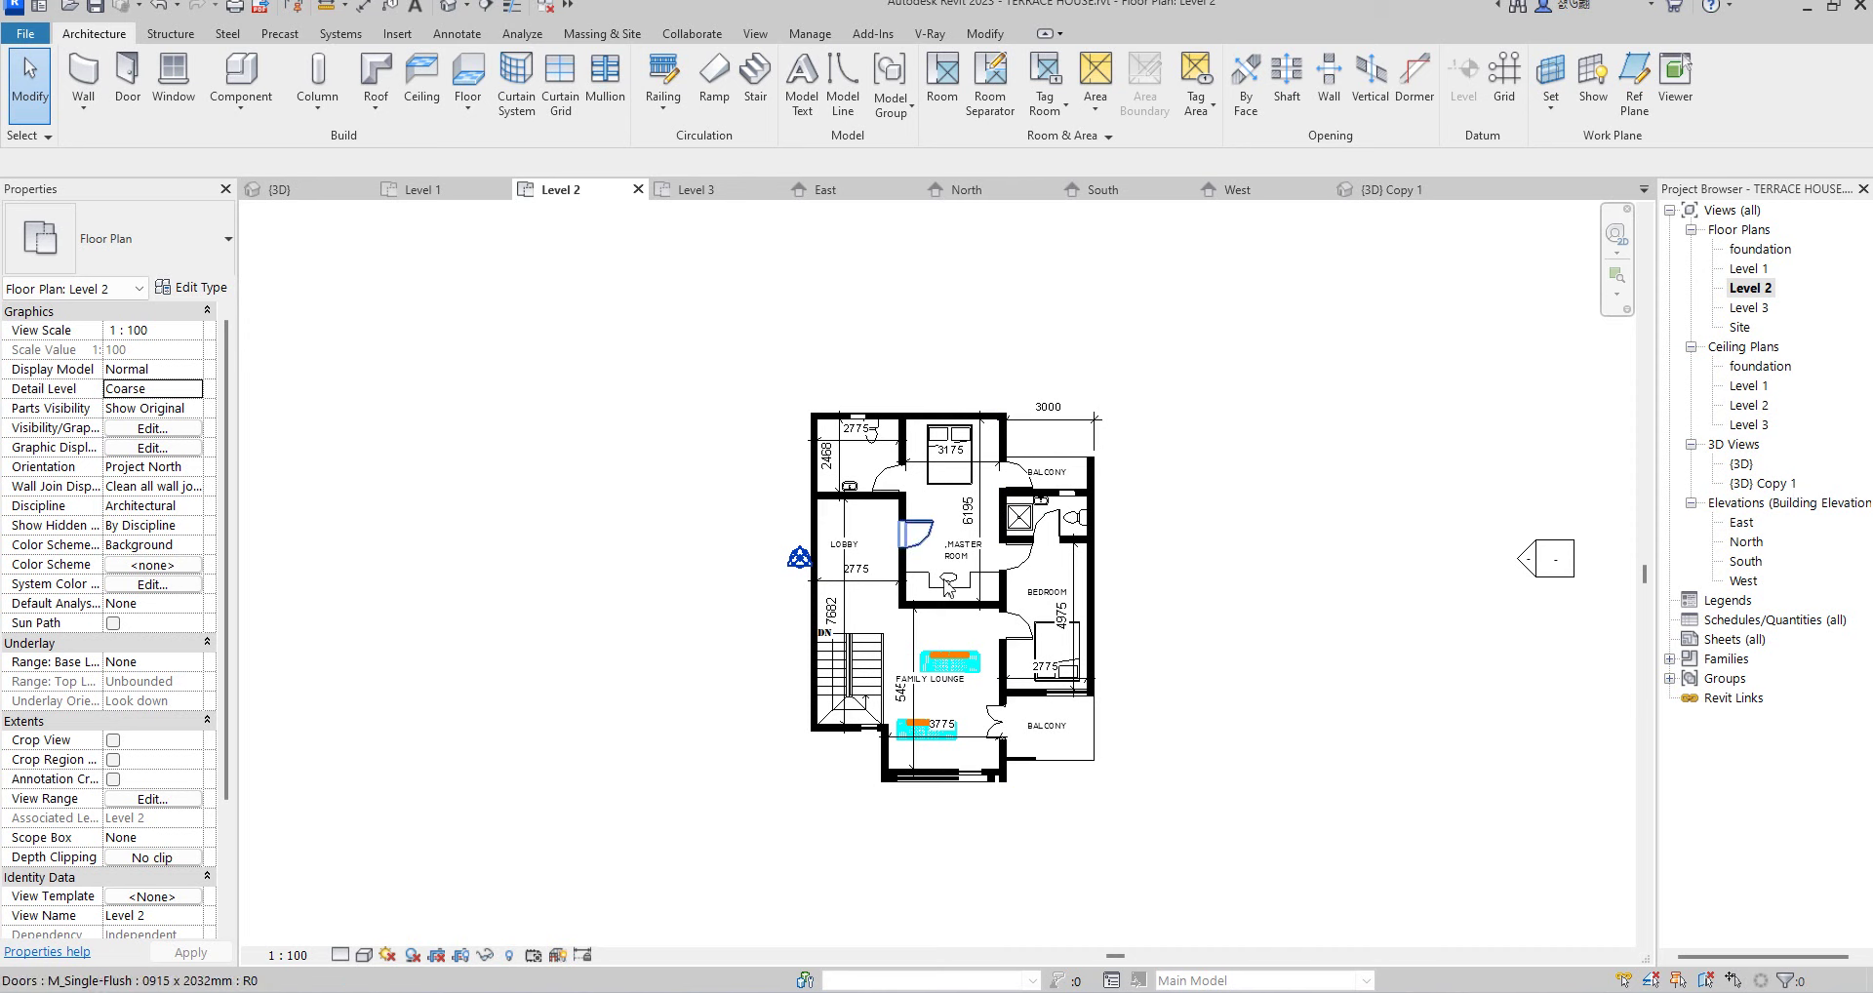
scroll(968, 780, up, 2)
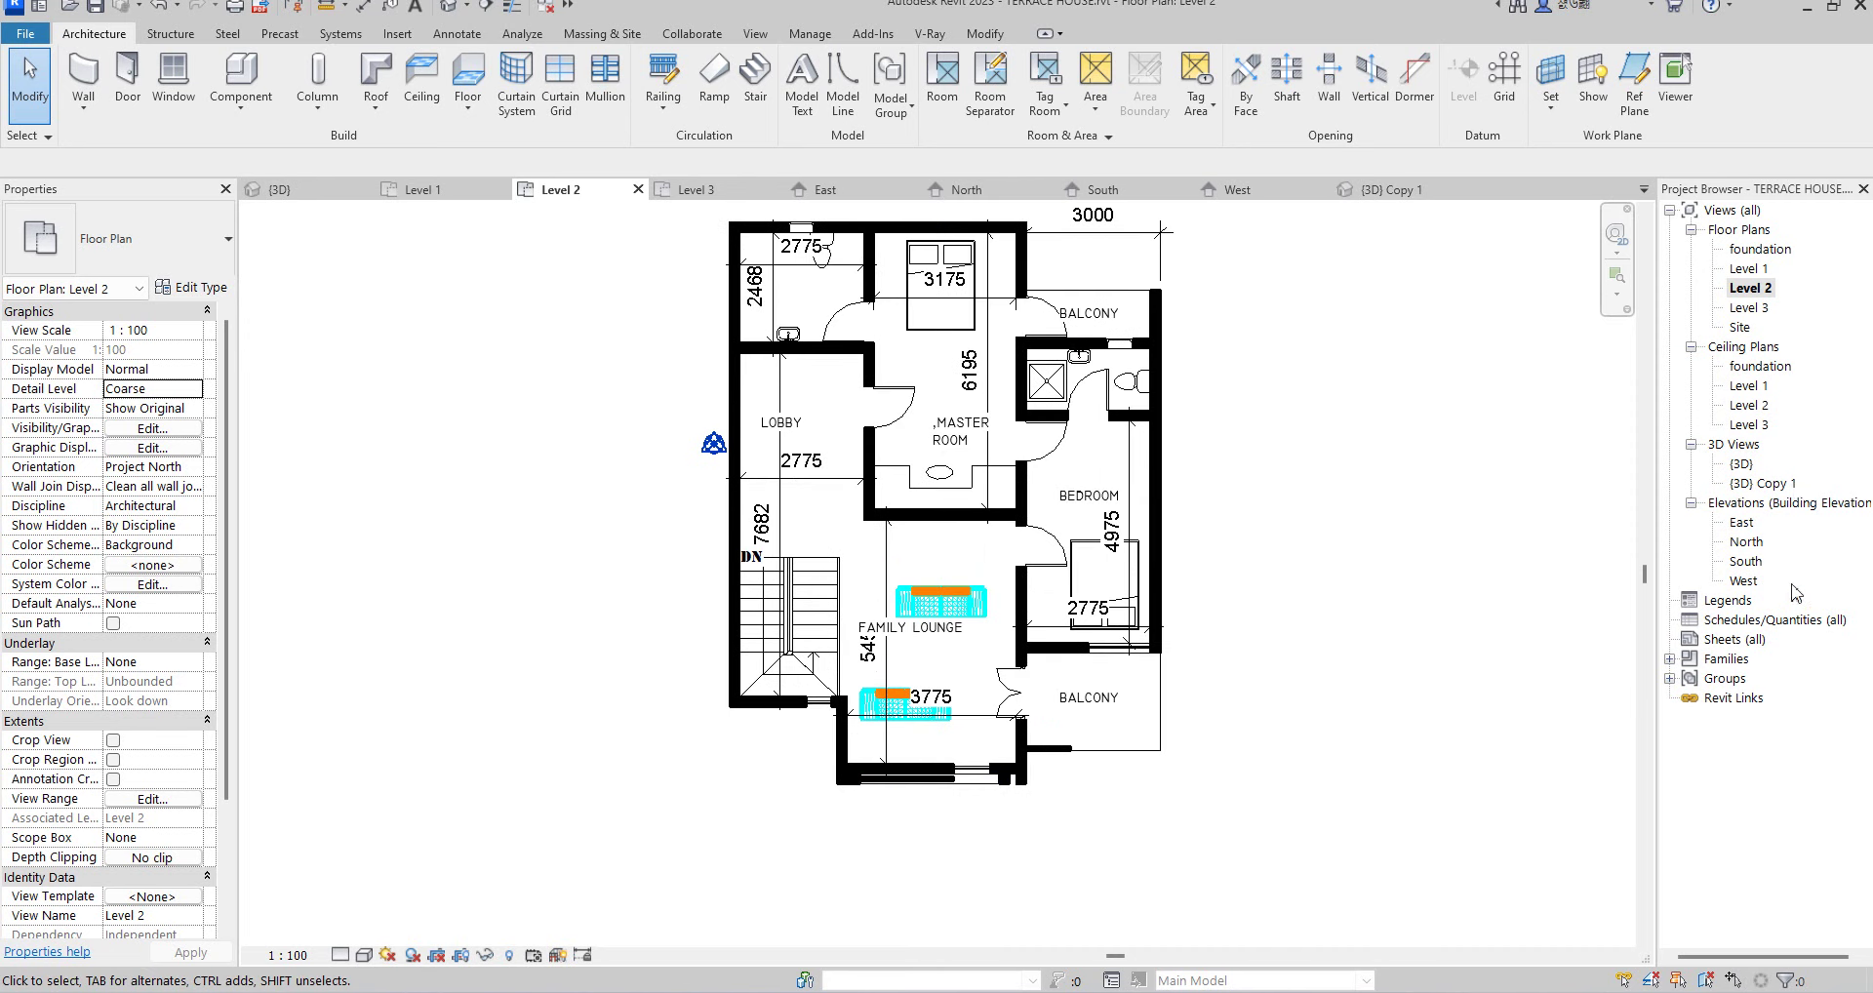
- Open the South elevation view and switch its shadows off
double_click(1745, 561)
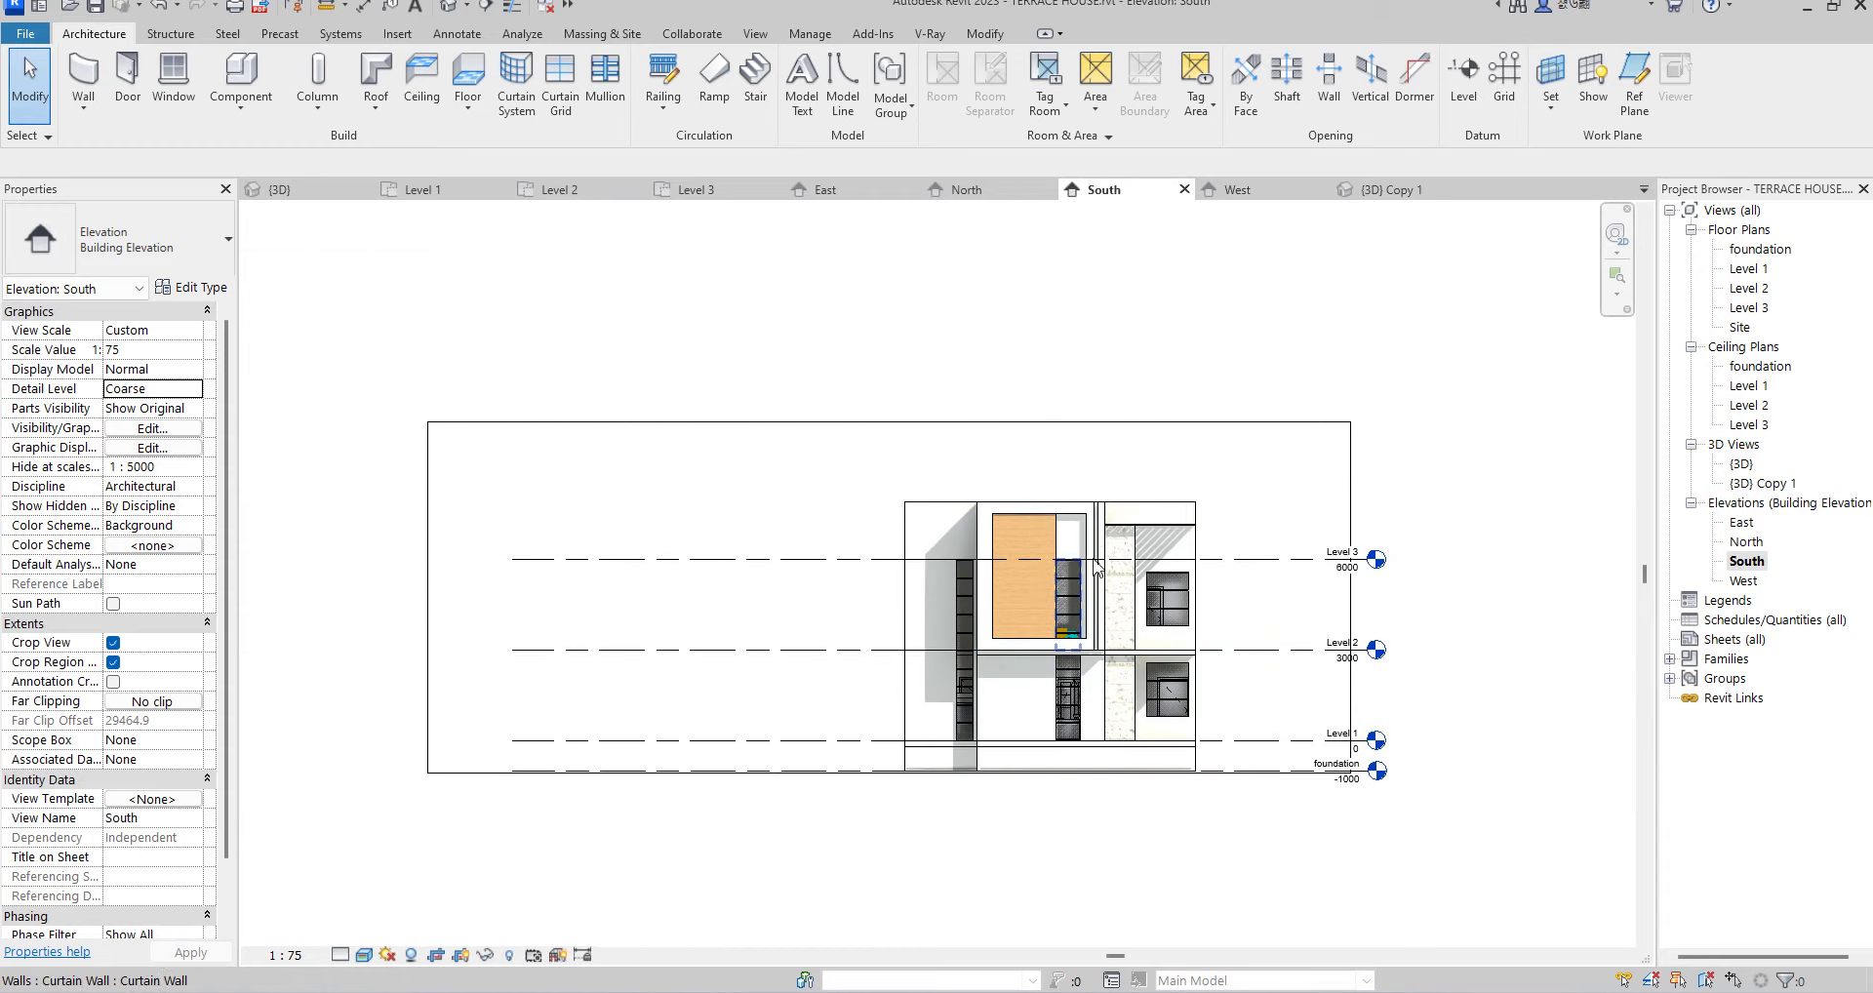
scroll(1156, 554, up, 2)
scroll(1156, 554, up, 1)
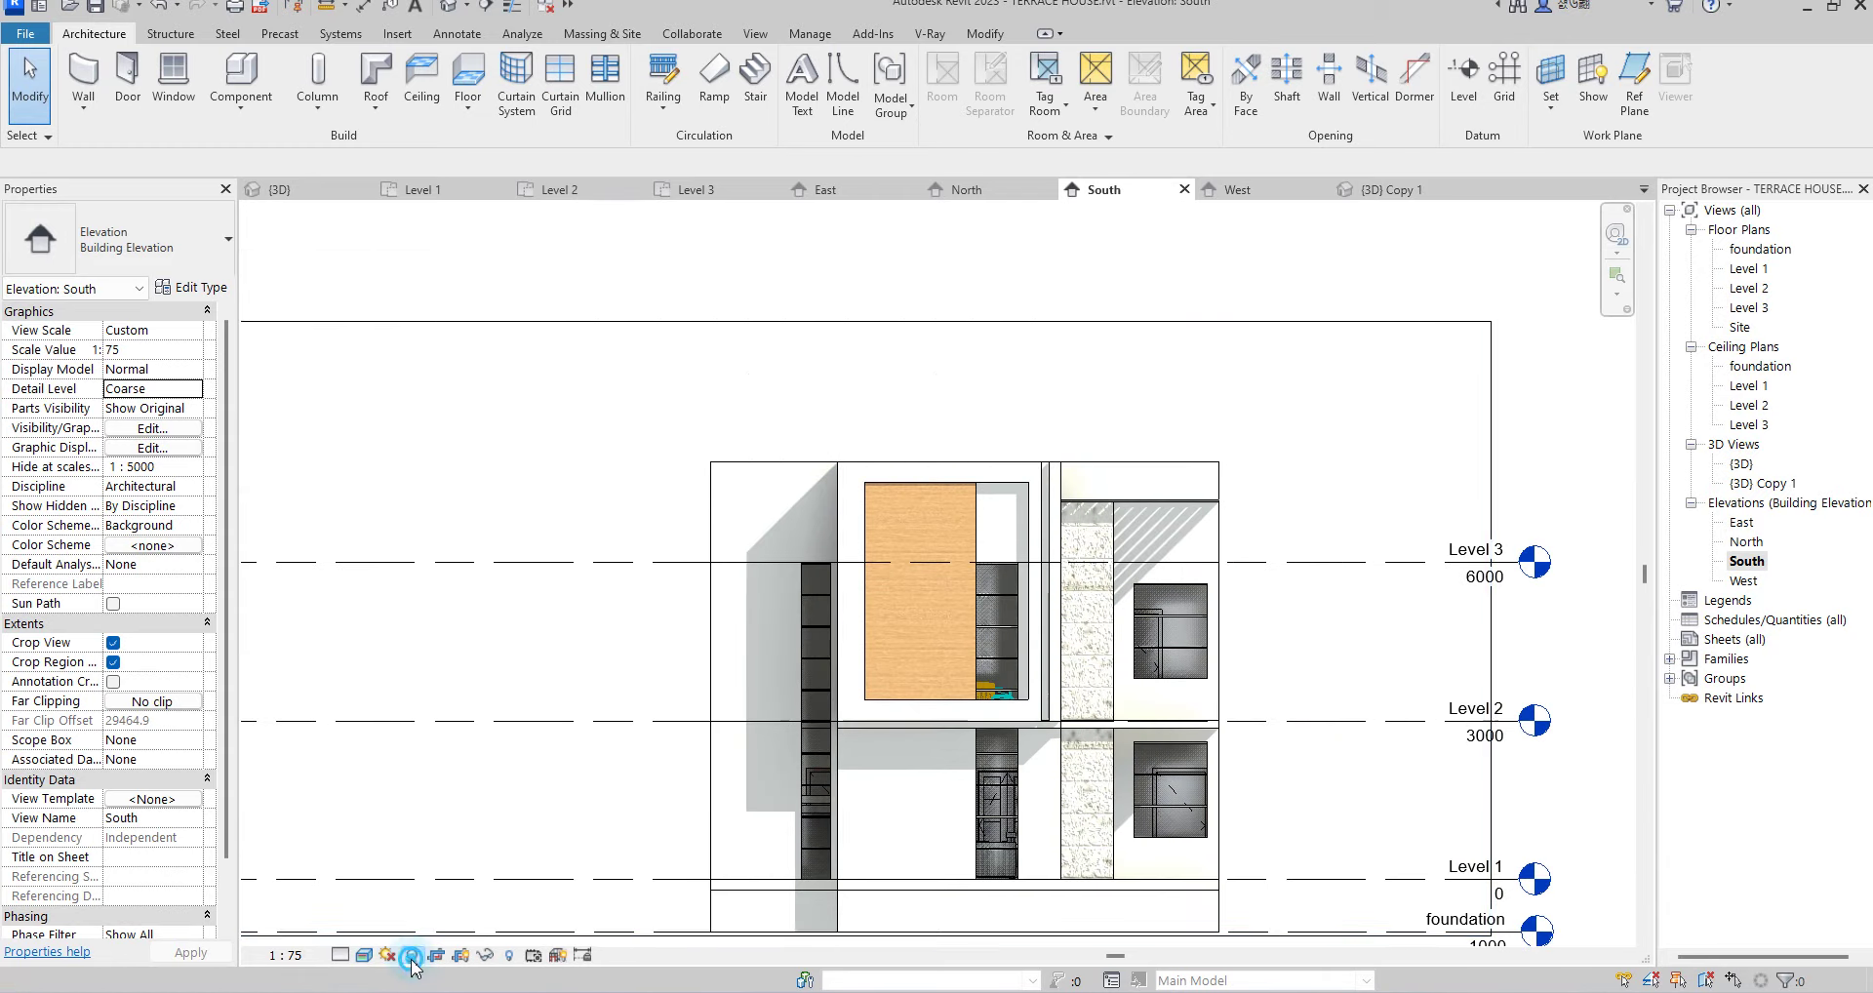
click(412, 958)
scroll(741, 683, down, 2)
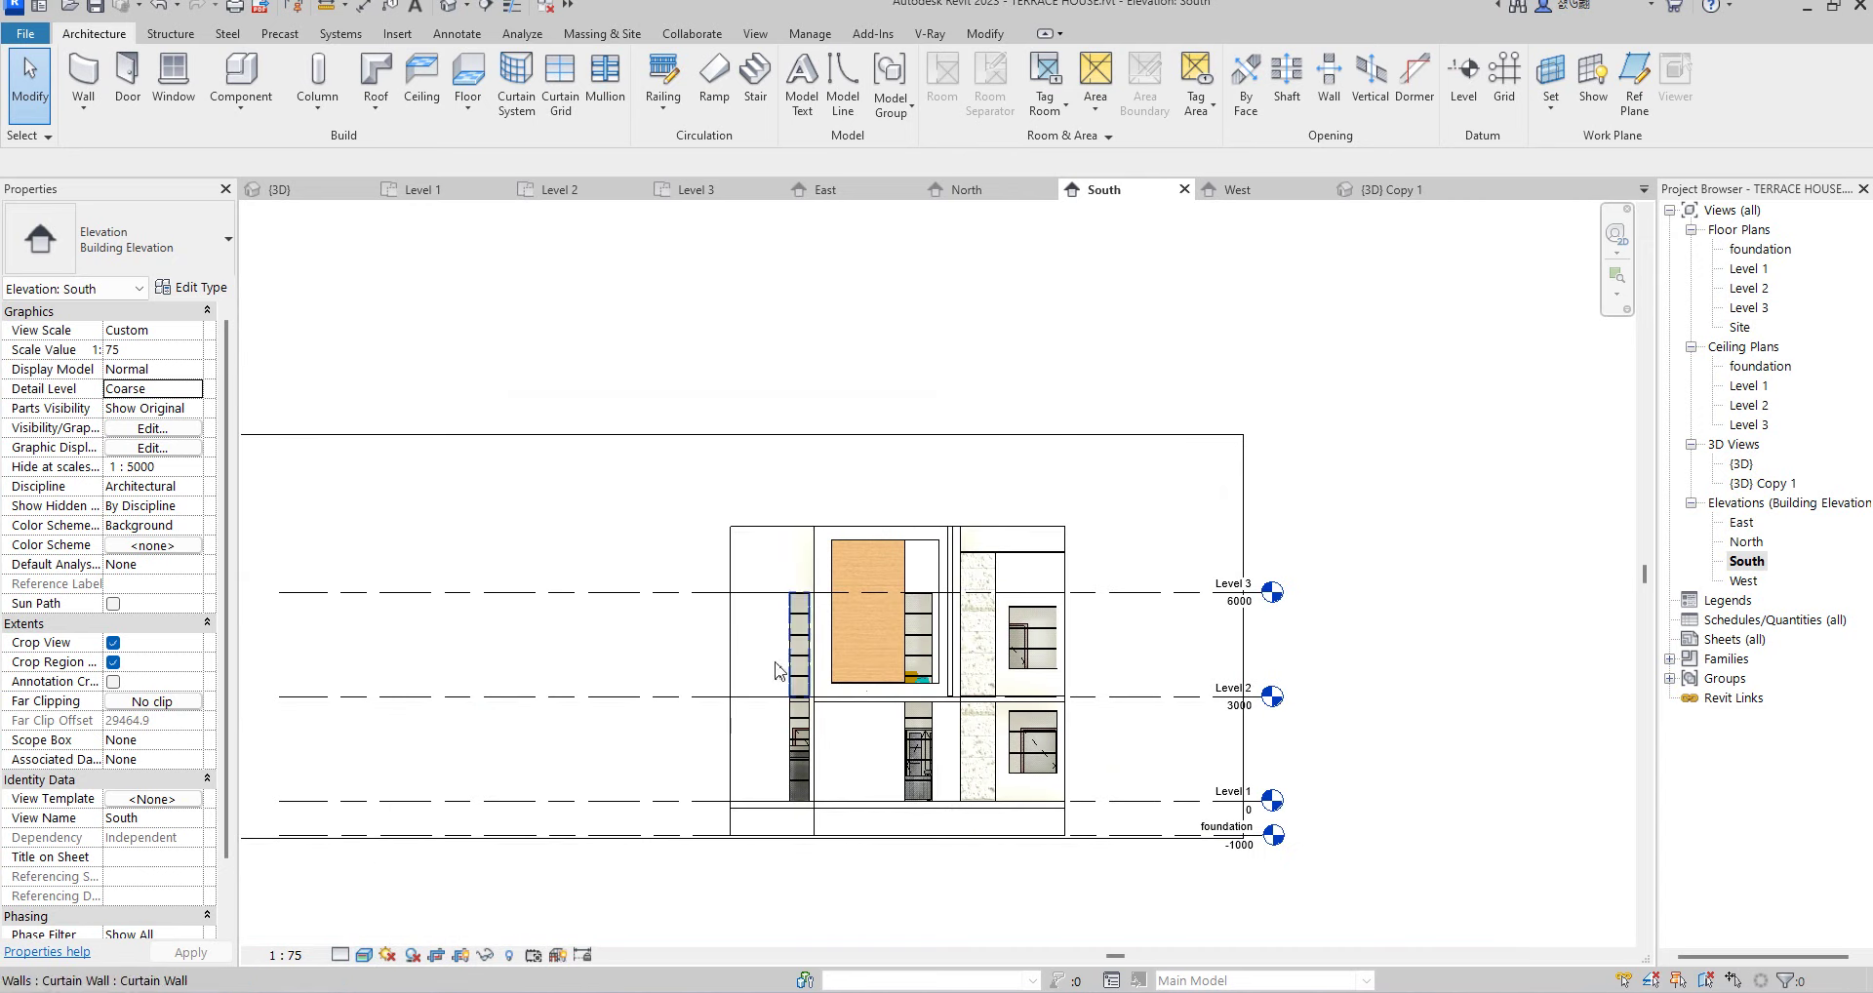
scroll(751, 618, up, 1)
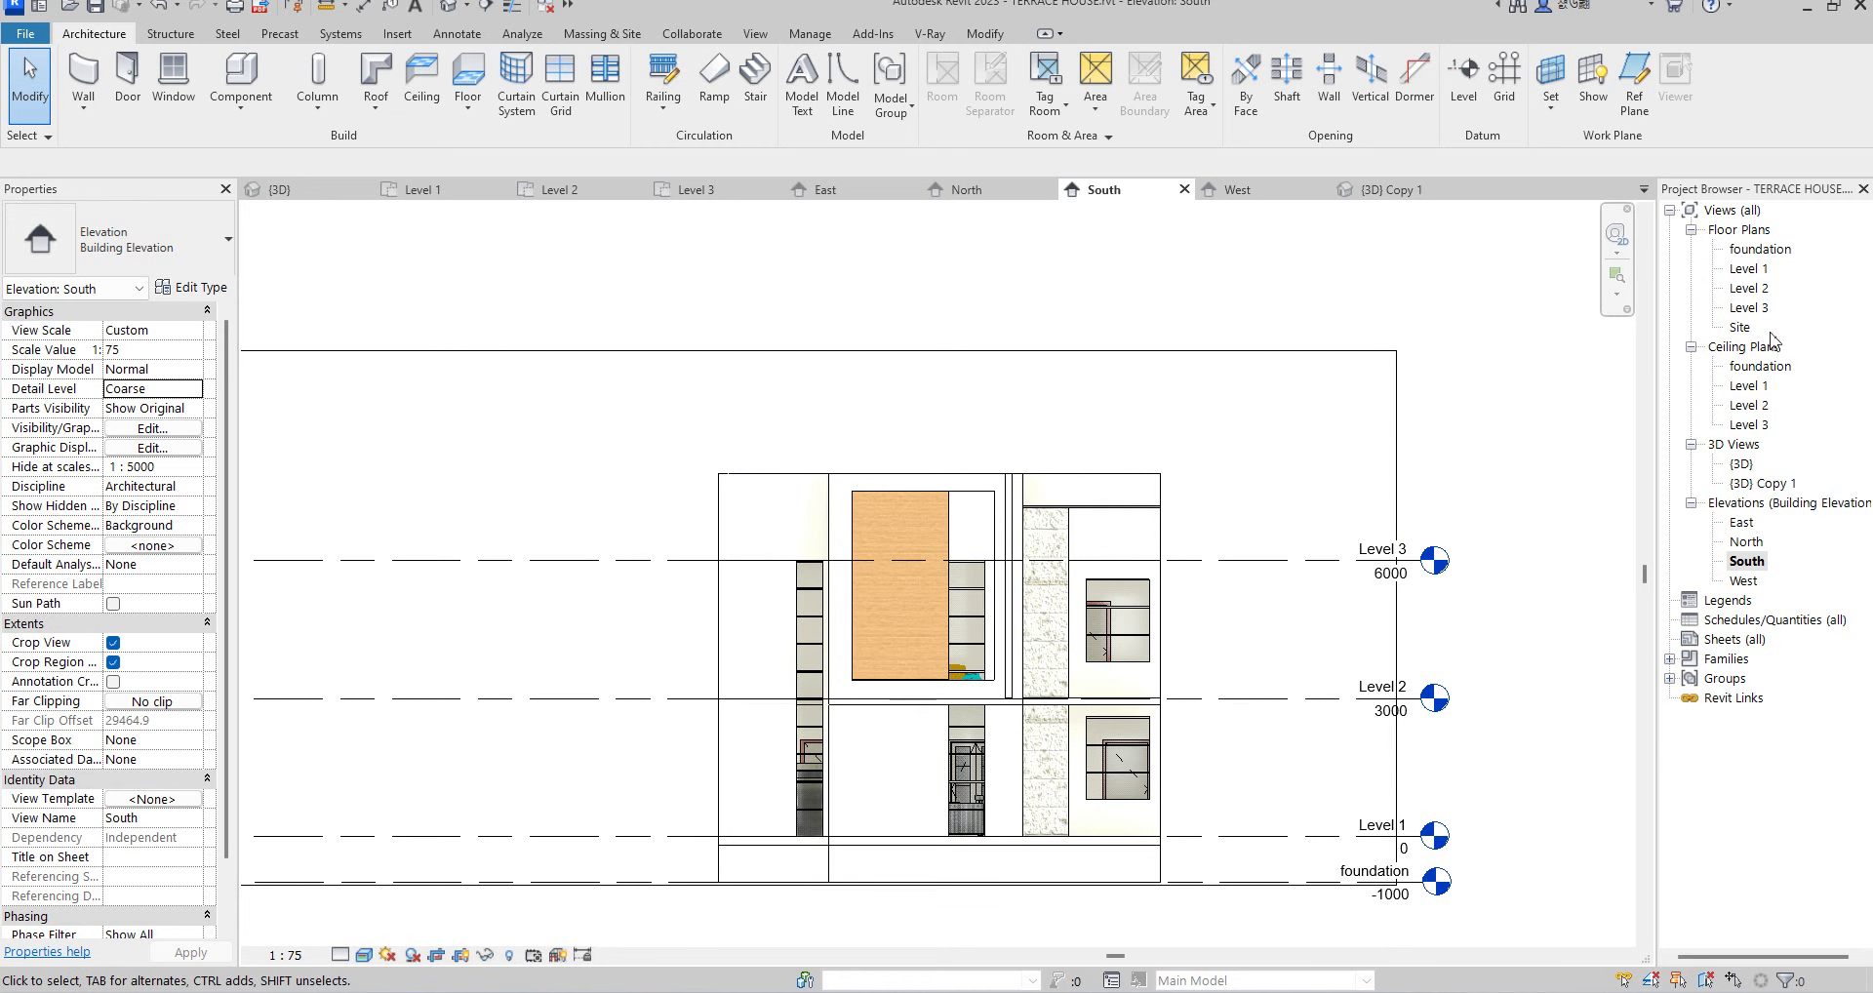
- On the Level 1 plan, select the existing wall below the stair
double_click(1749, 271)
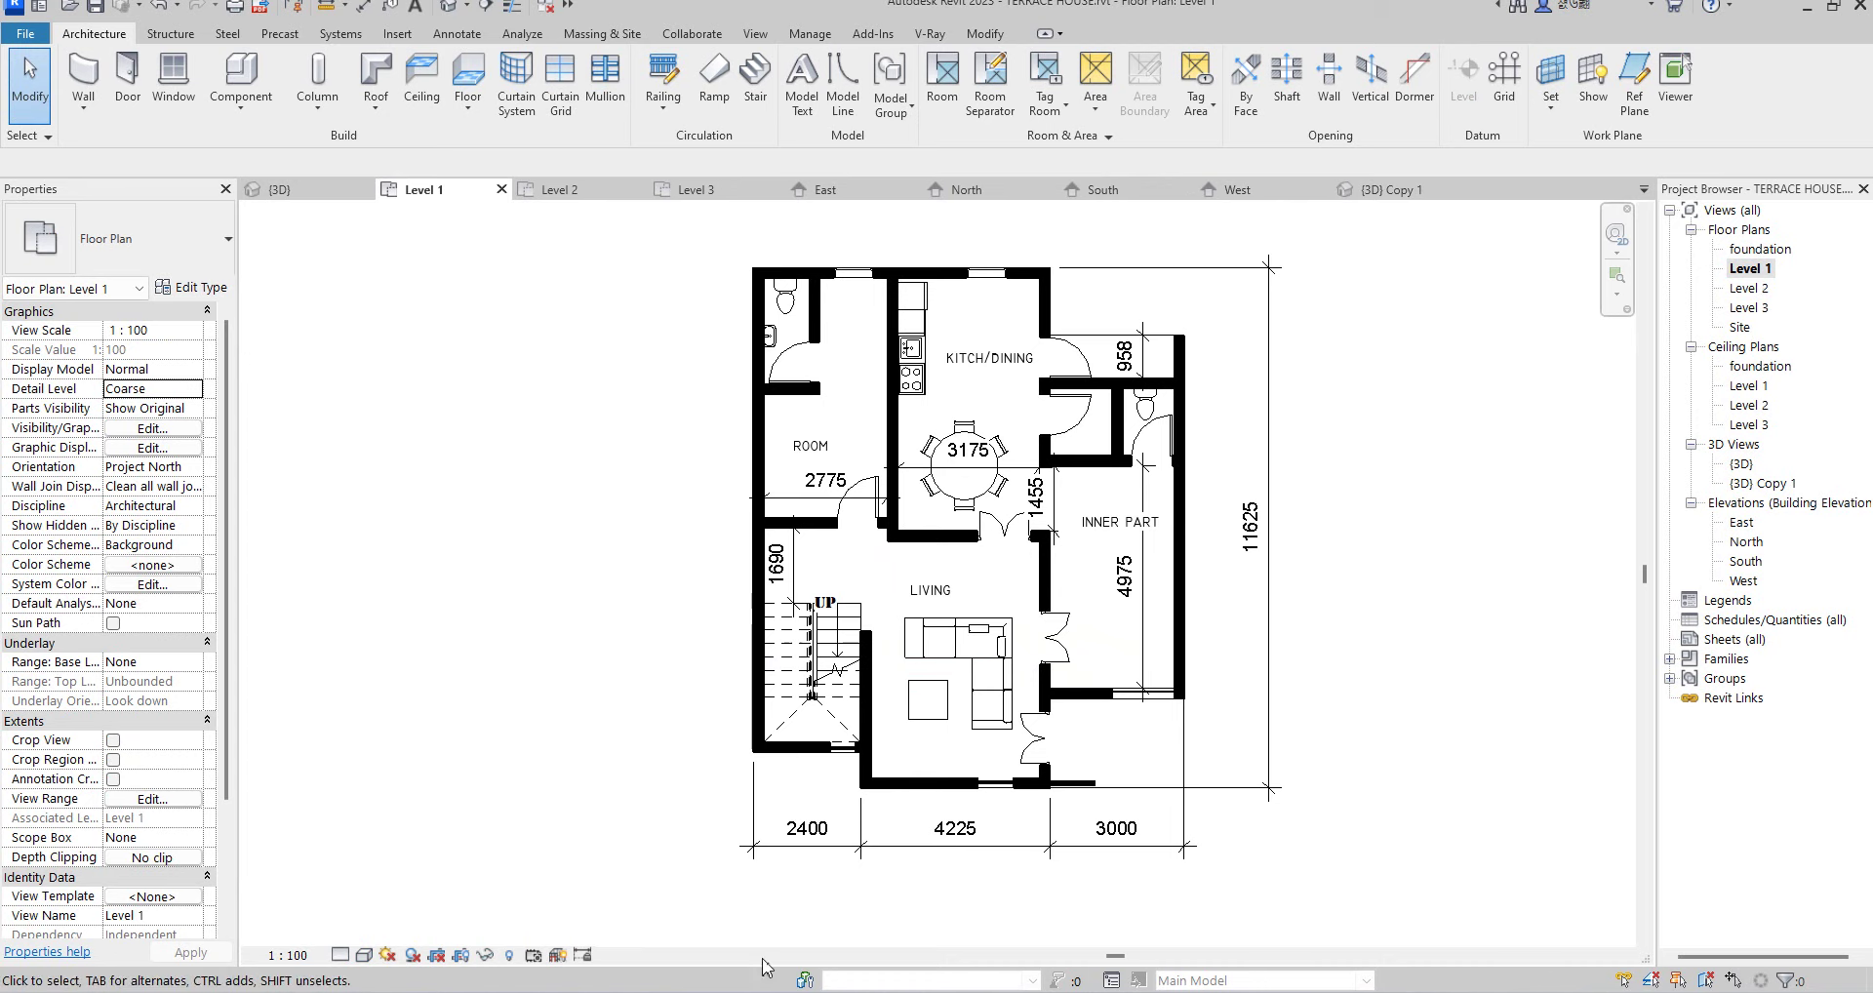
scroll(756, 761, up, 2)
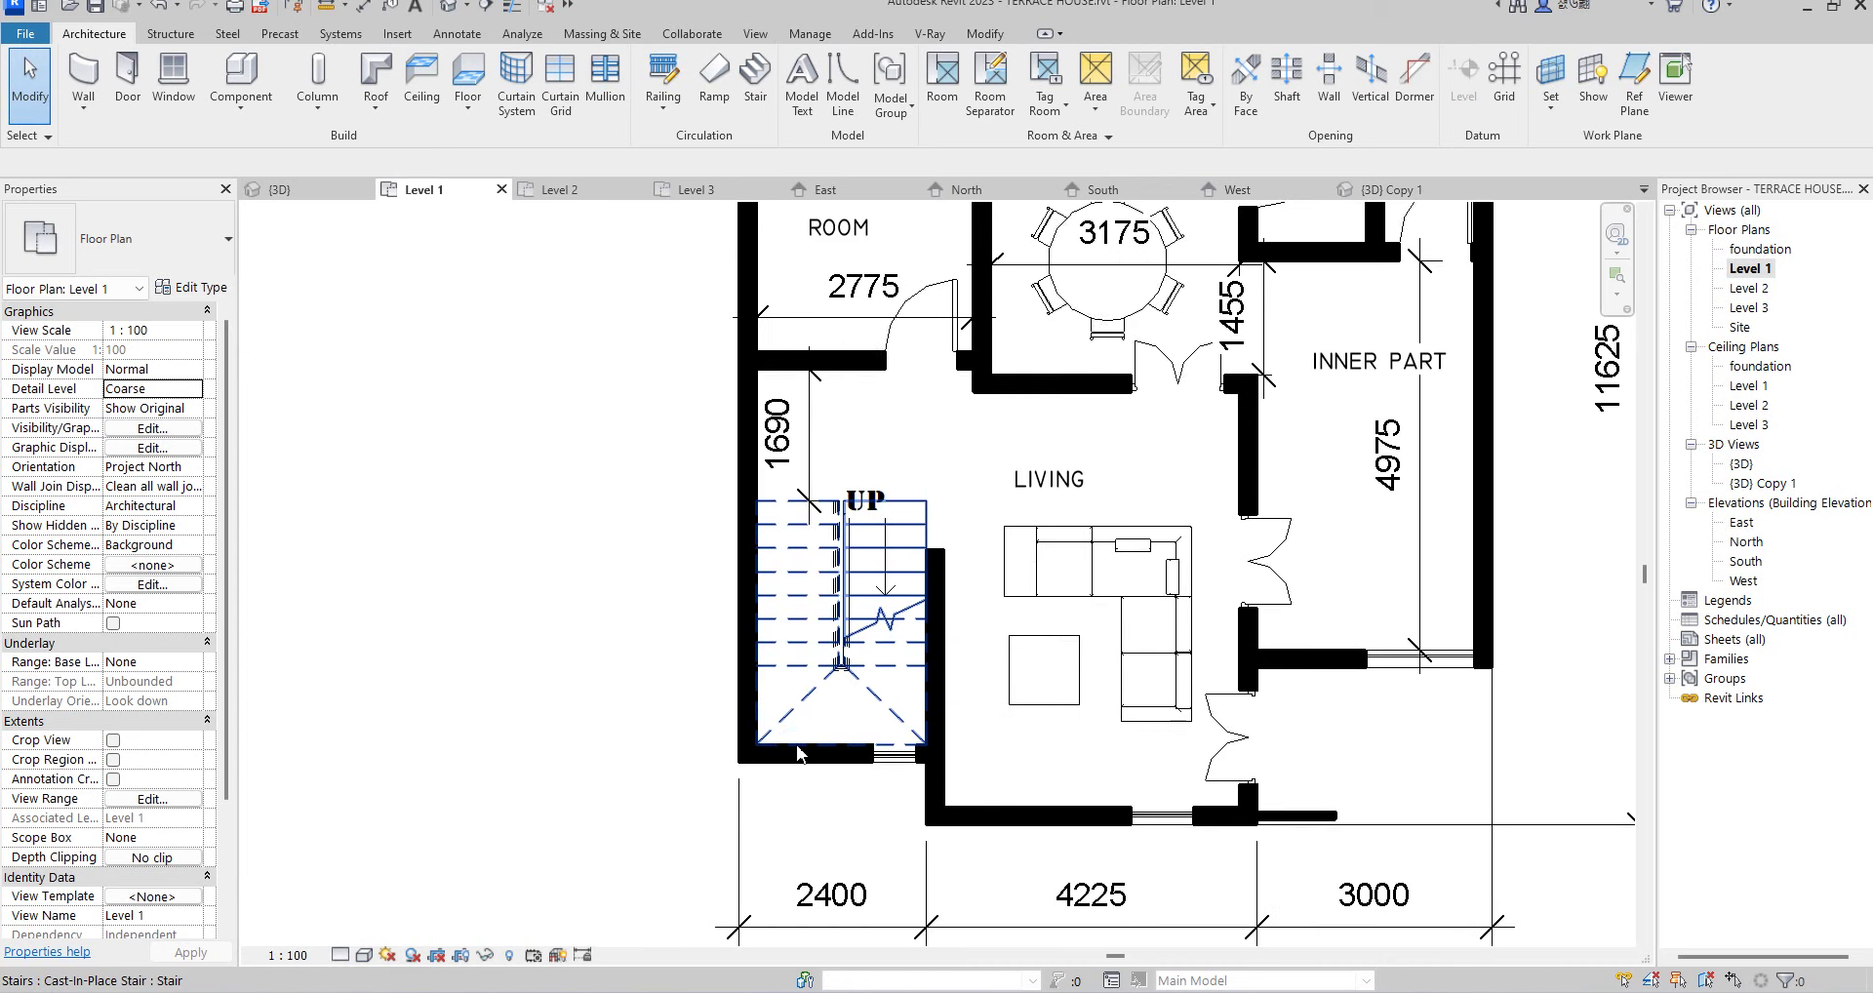
click(797, 757)
click(454, 718)
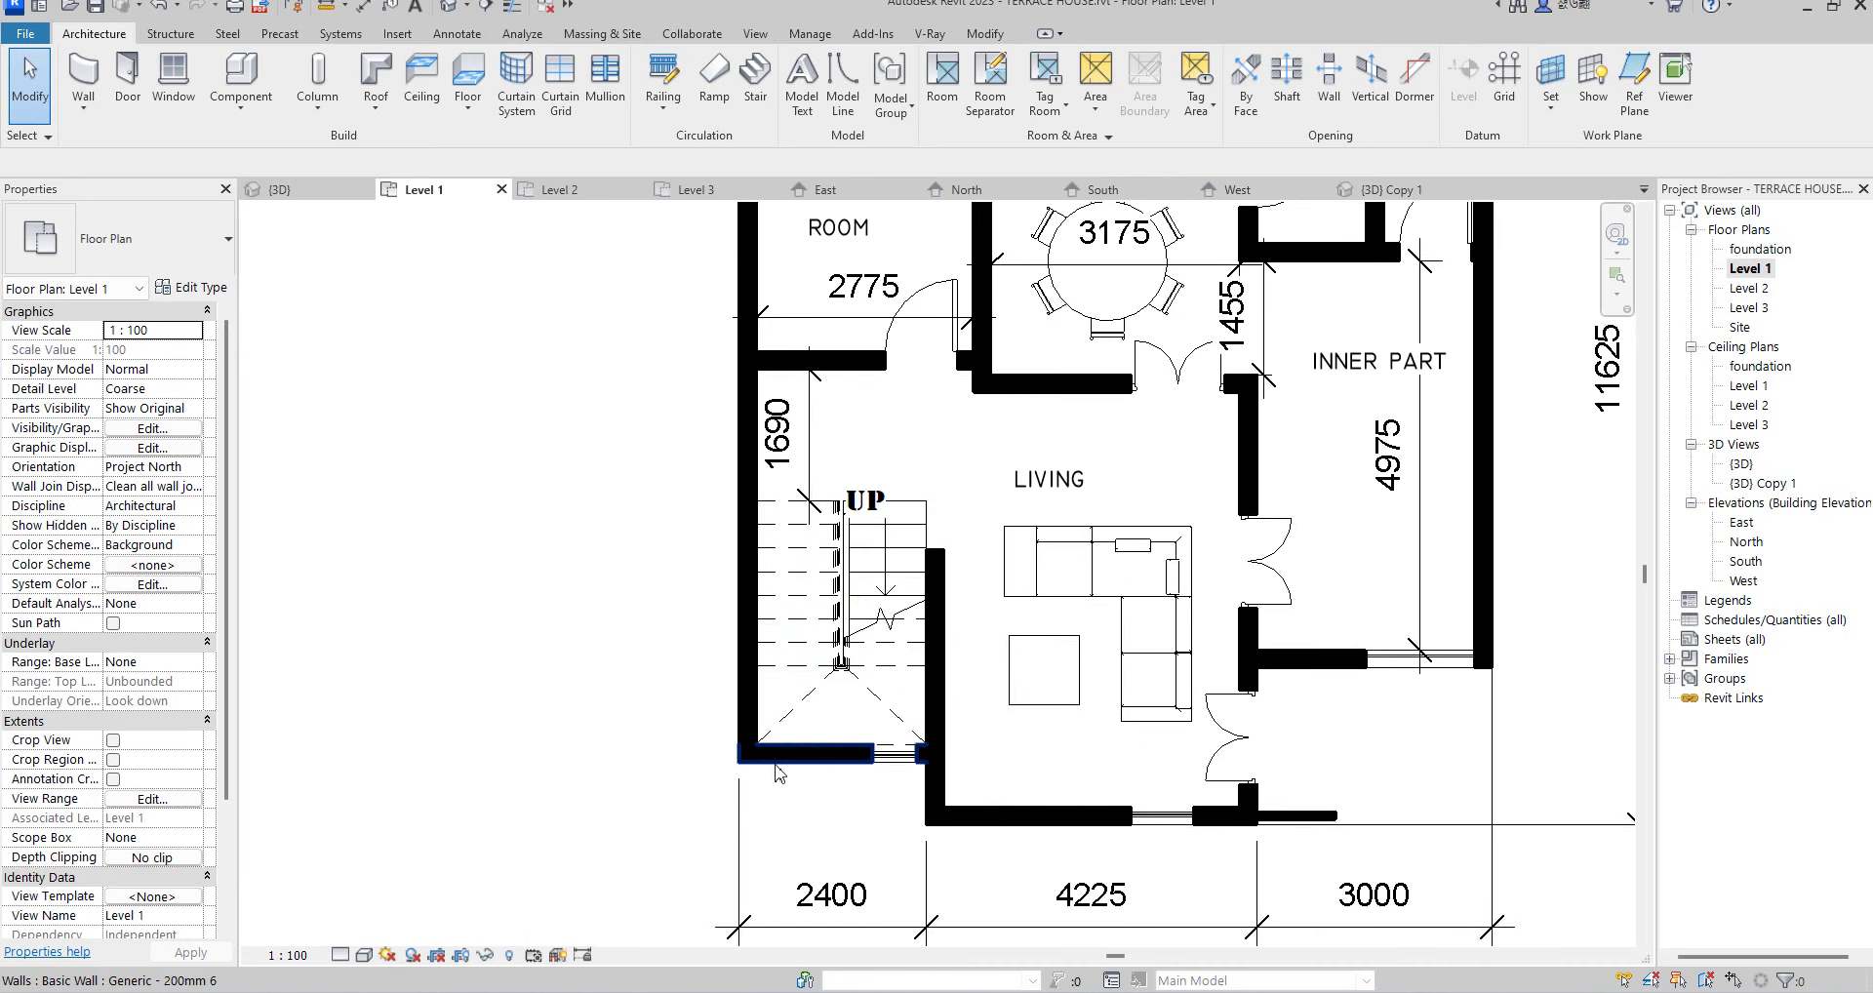
click(775, 753)
- Draw a 2400 mm wall from the existing wall's midpoint to the left wall
click(849, 105)
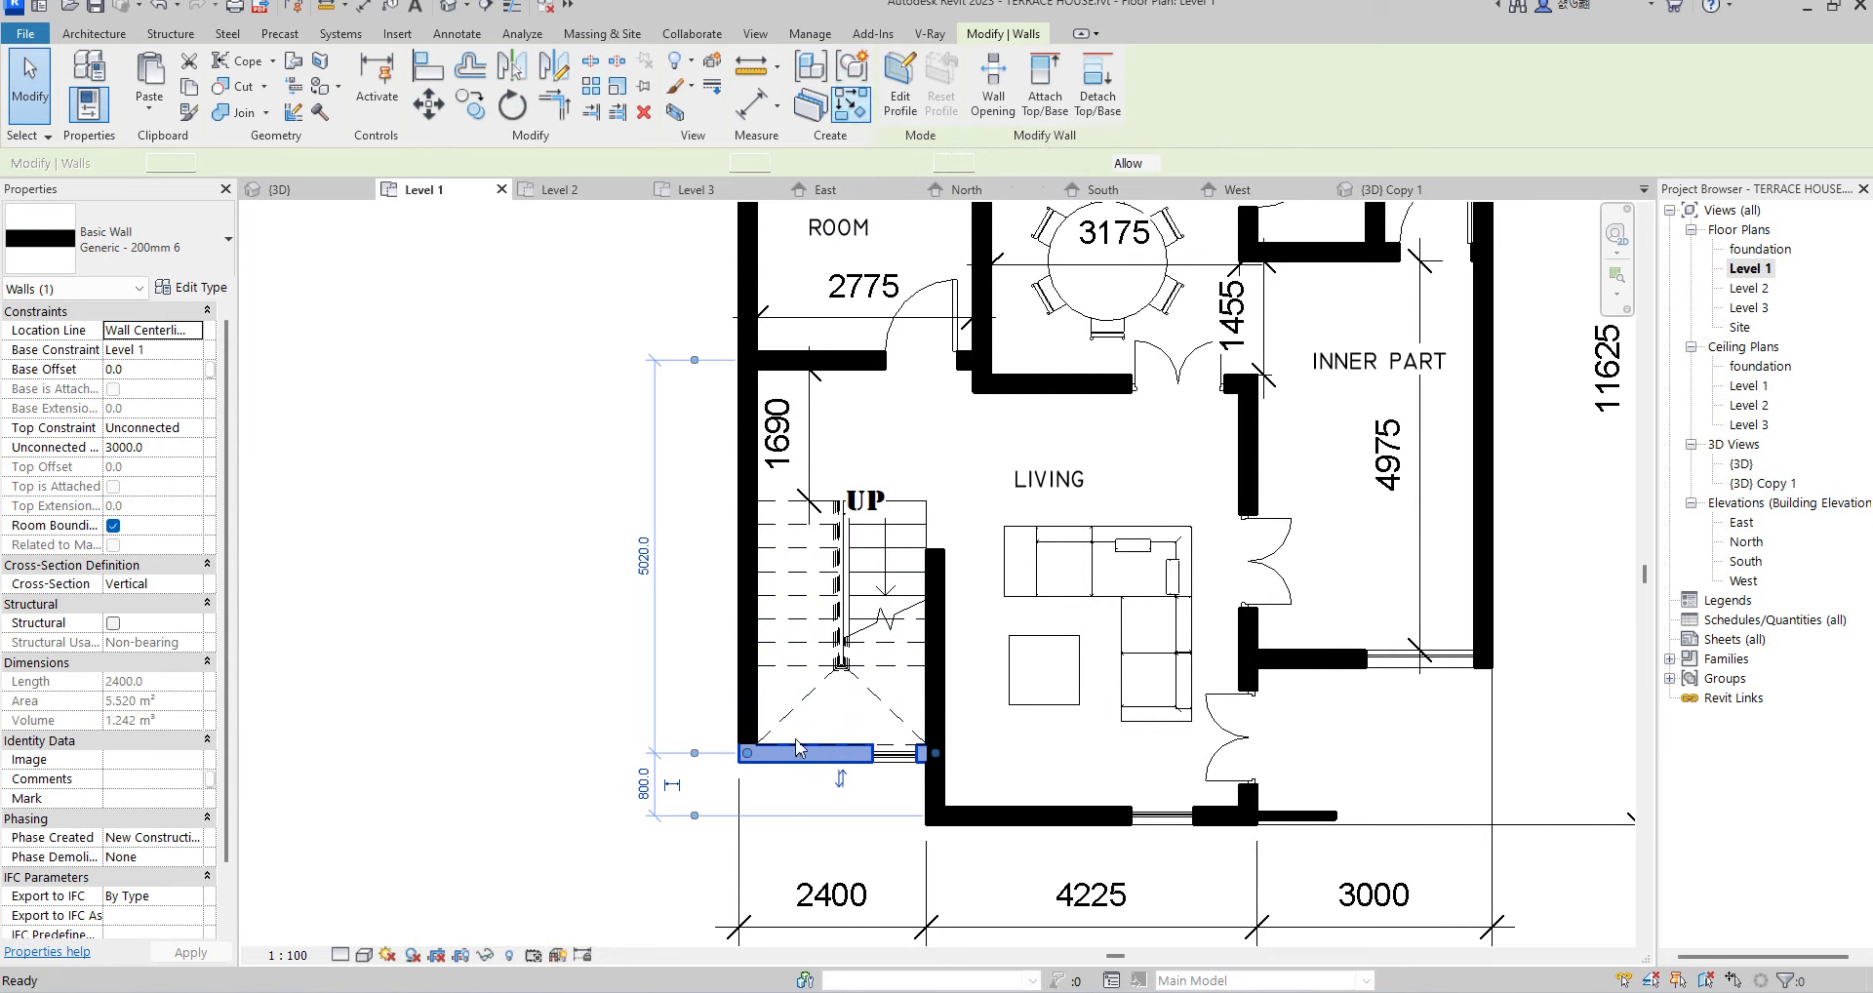
scroll(927, 815, up, 2)
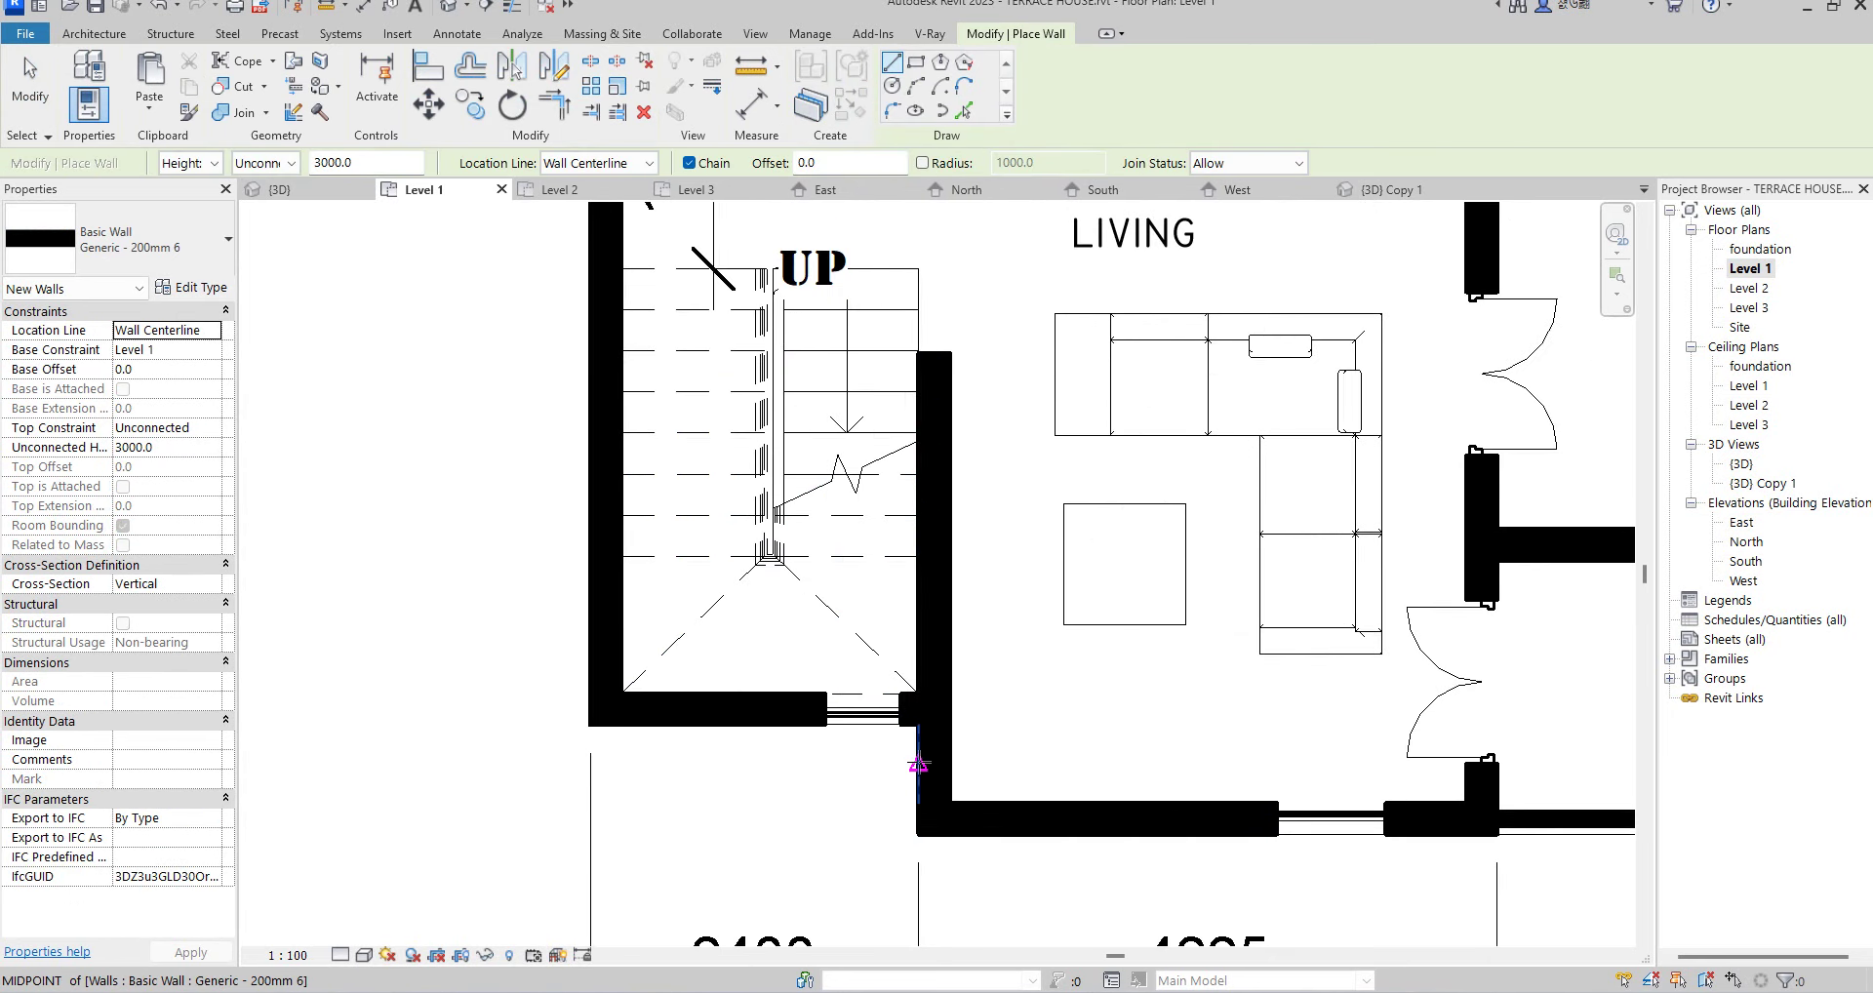
click(917, 764)
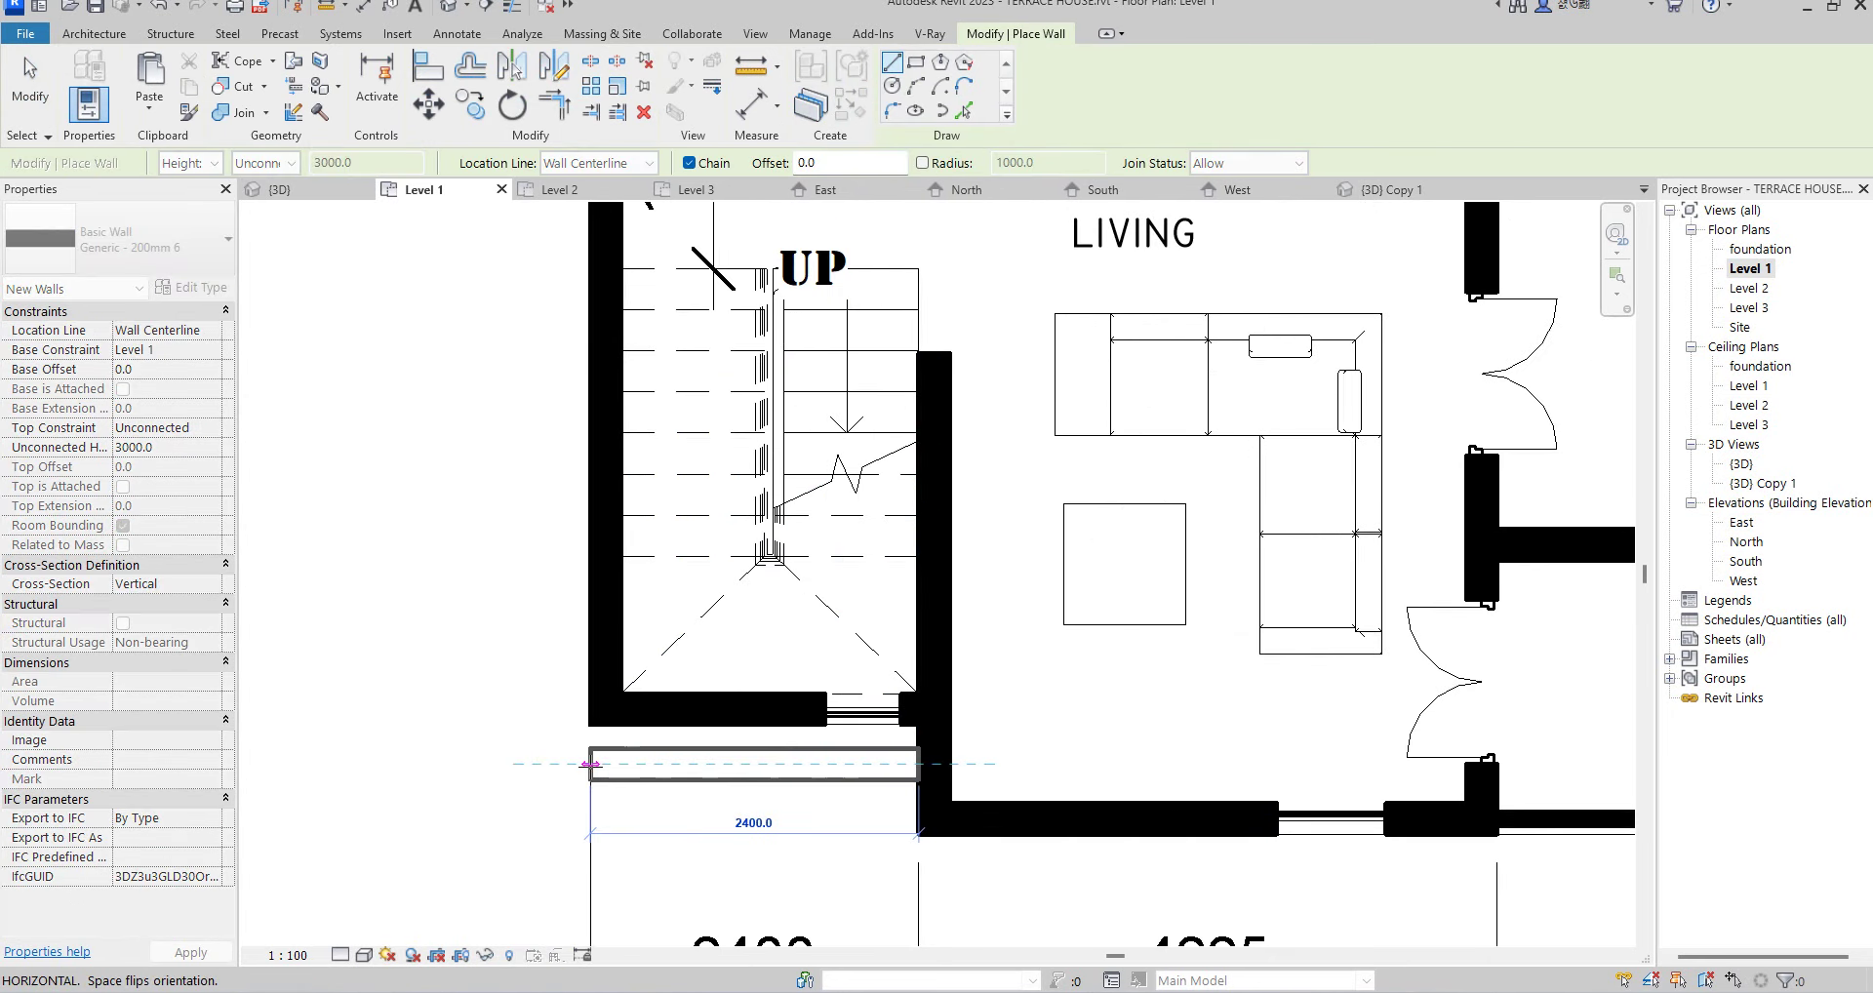
click(590, 764)
right_click(506, 719)
click(522, 732)
right_click(461, 441)
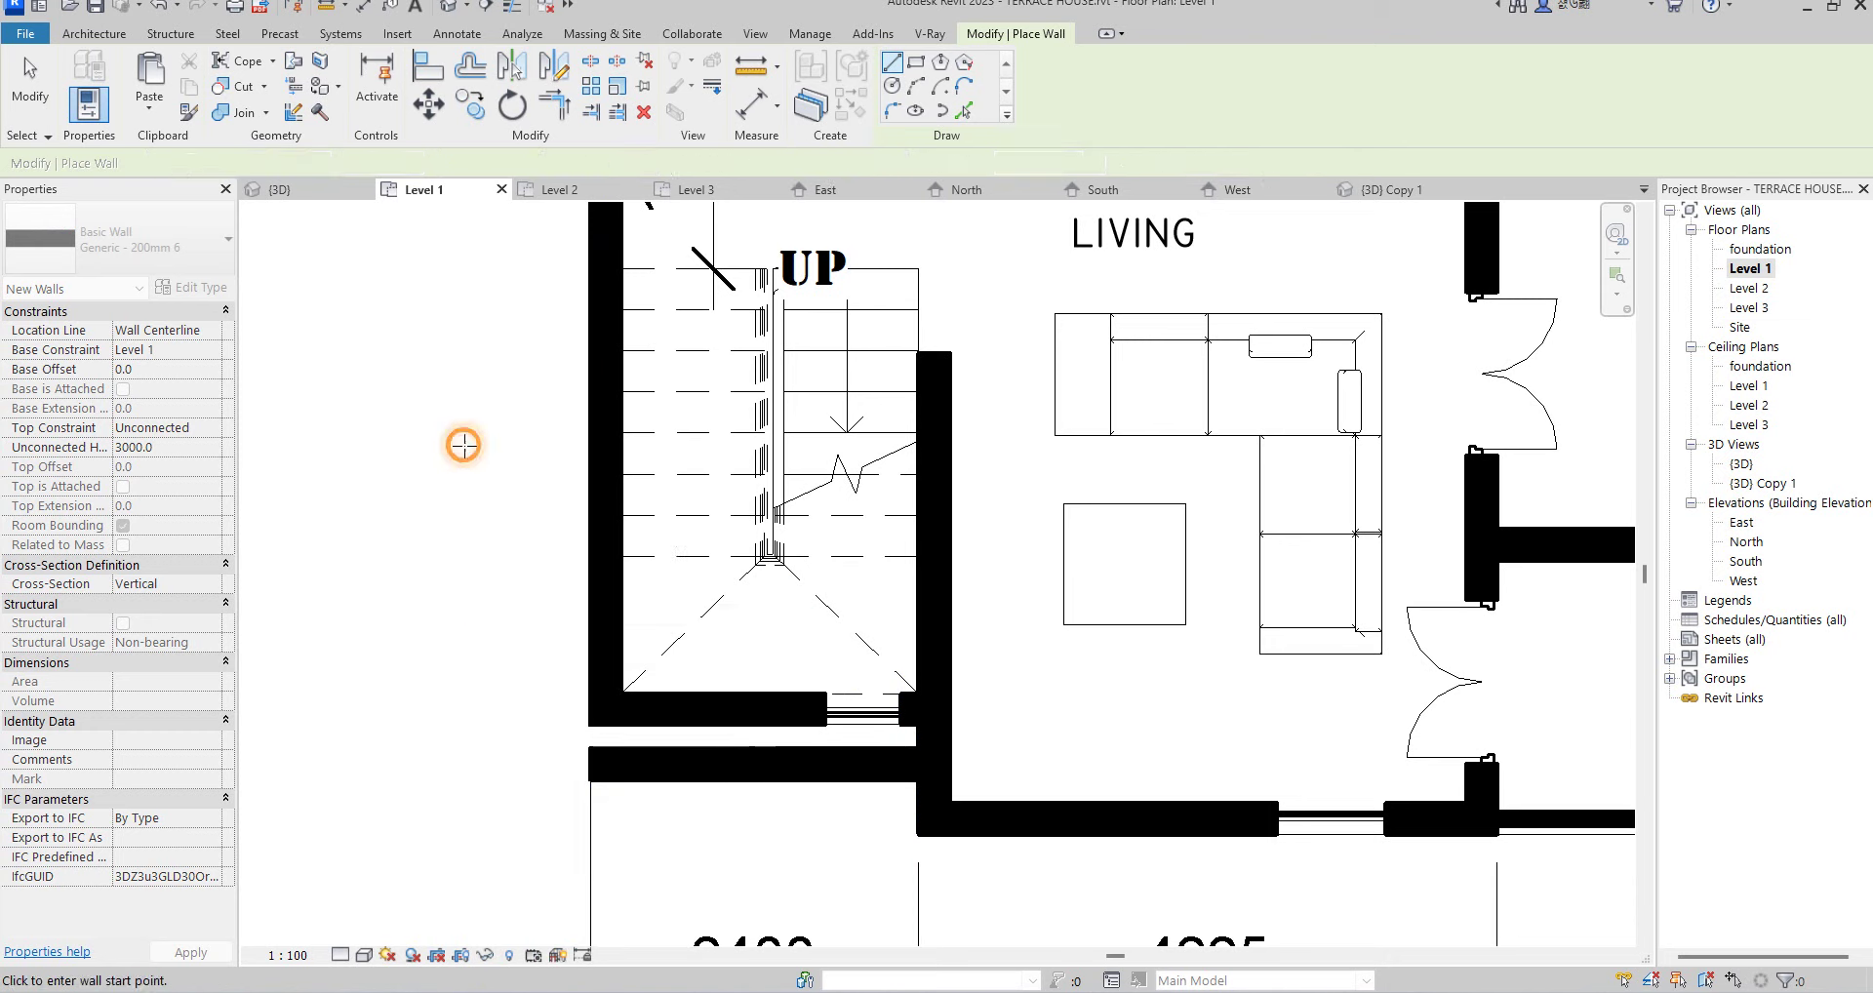
click(544, 458)
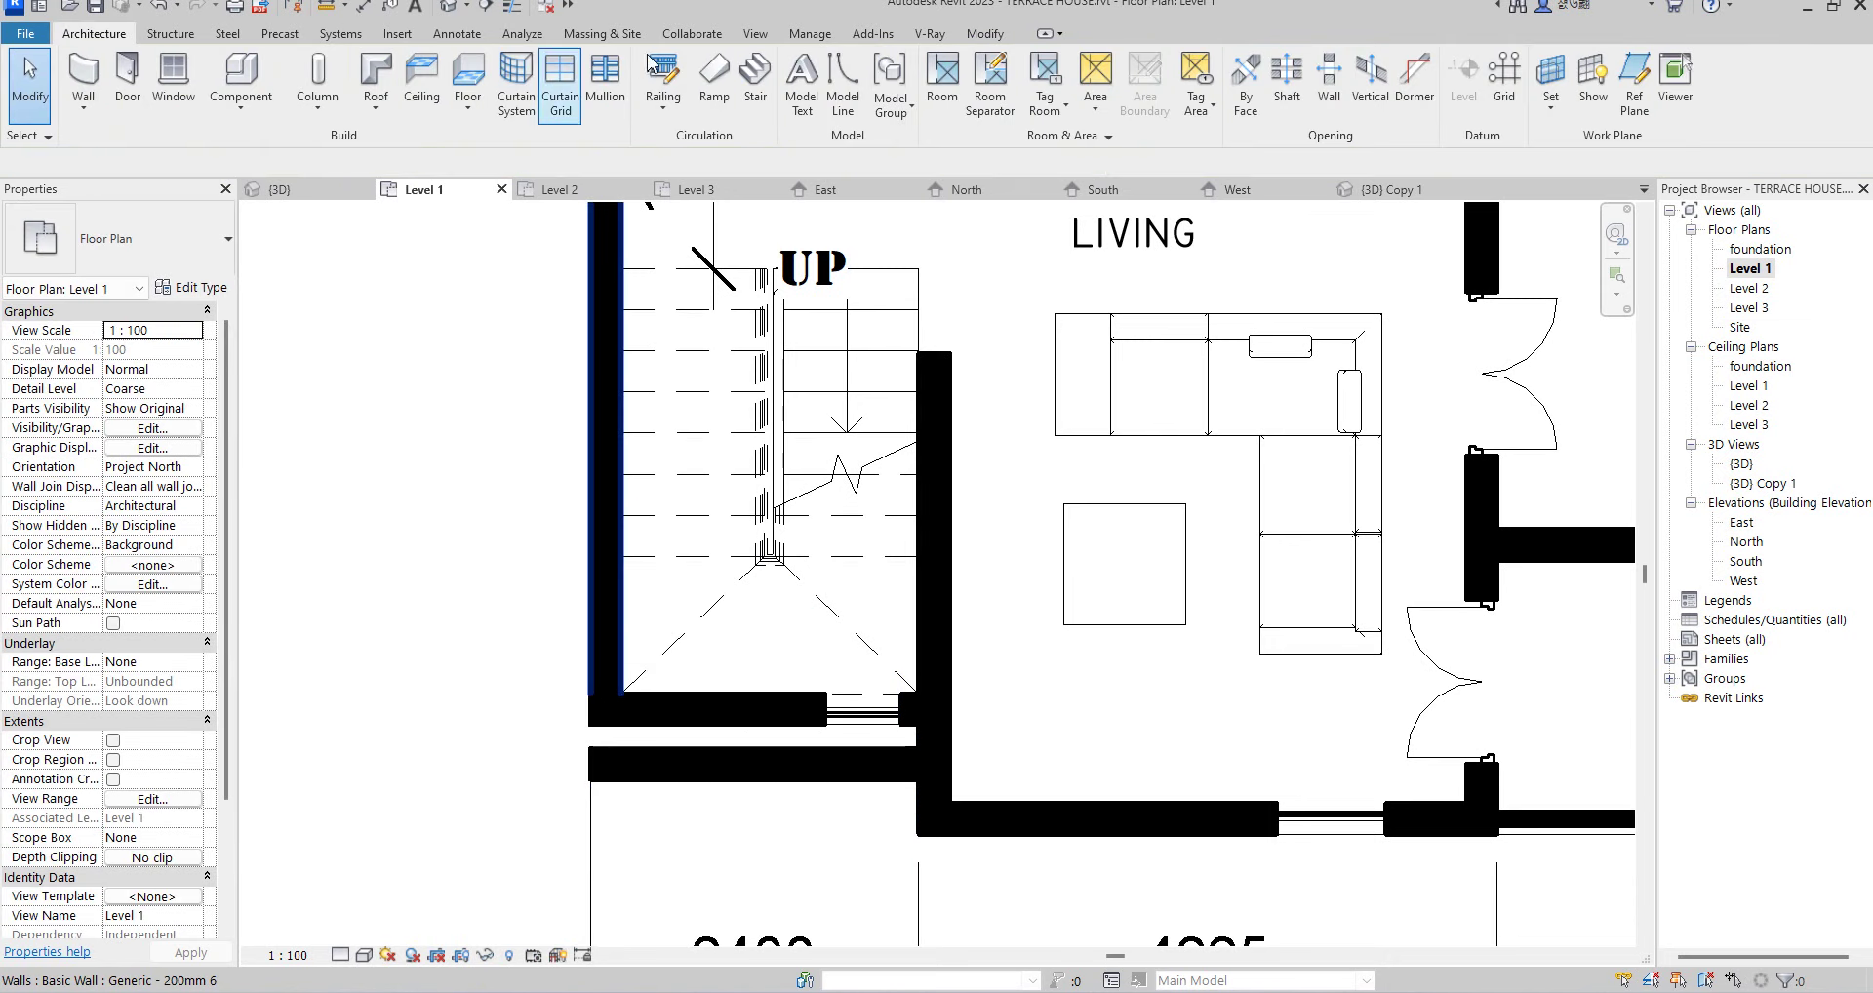
- In the 3D view, drag the new wall's base down to a -1000 offset
double_click(1740, 465)
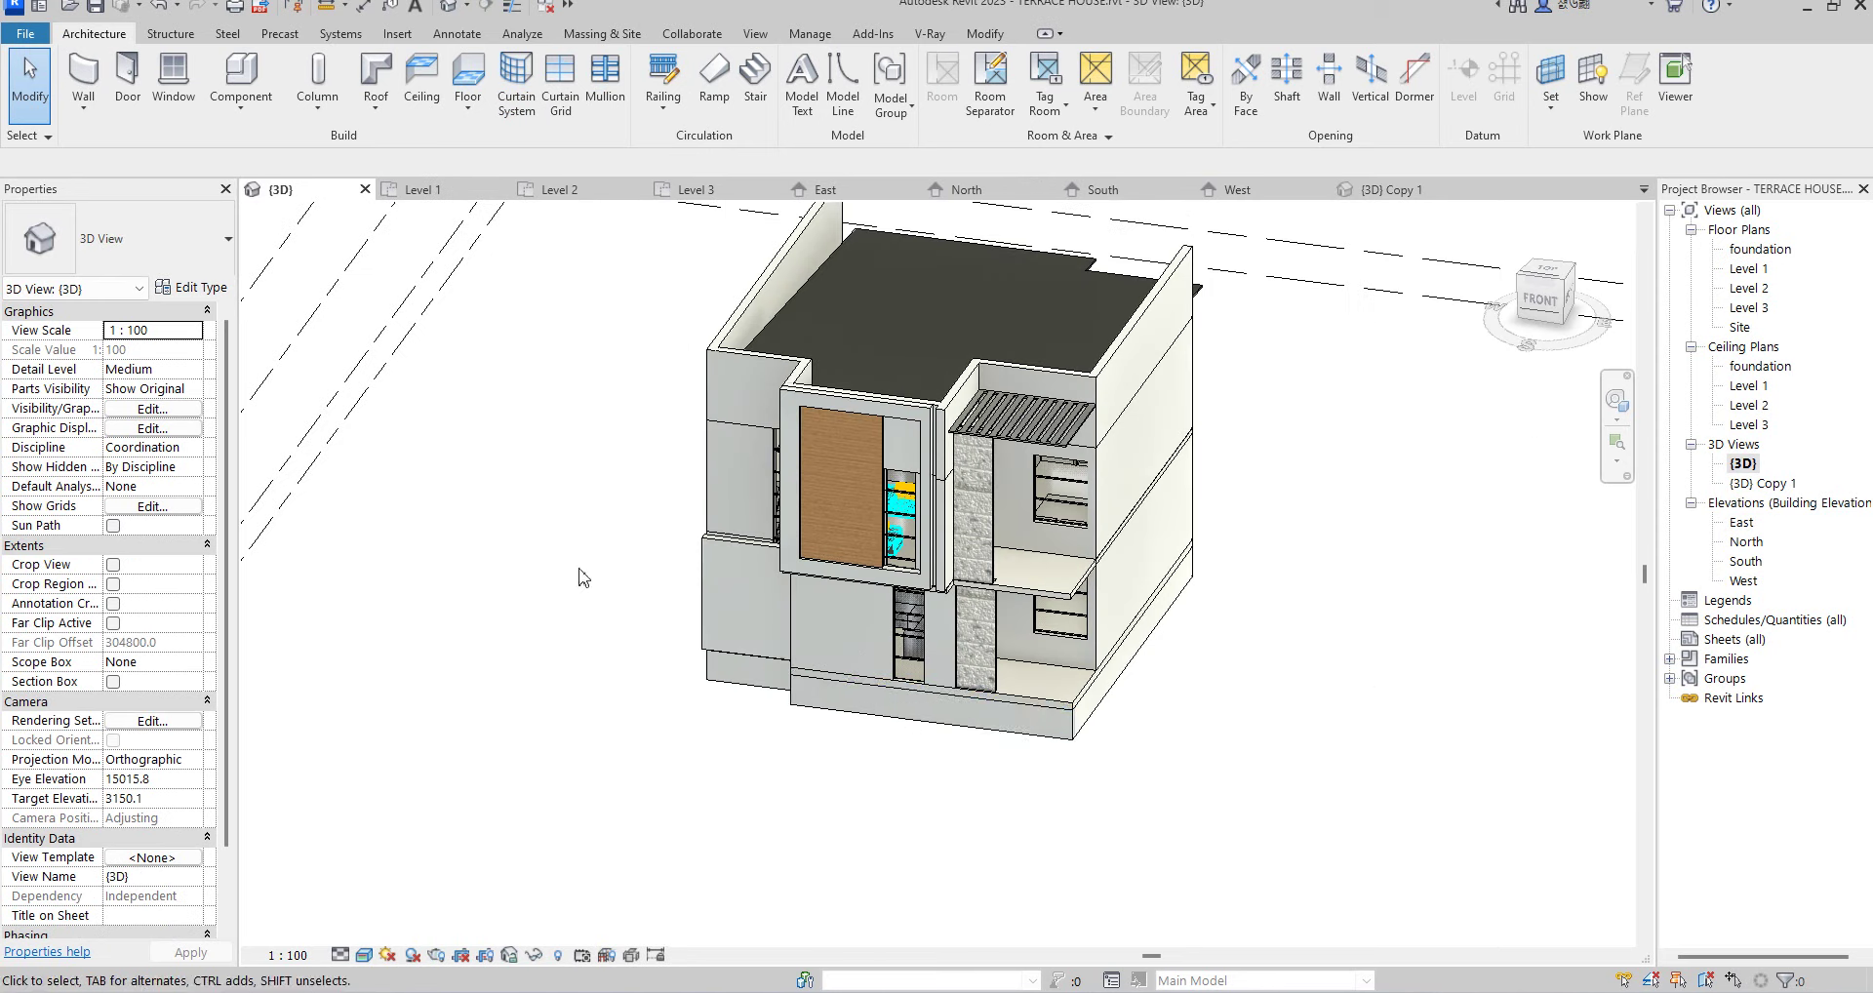
click(708, 548)
click(727, 762)
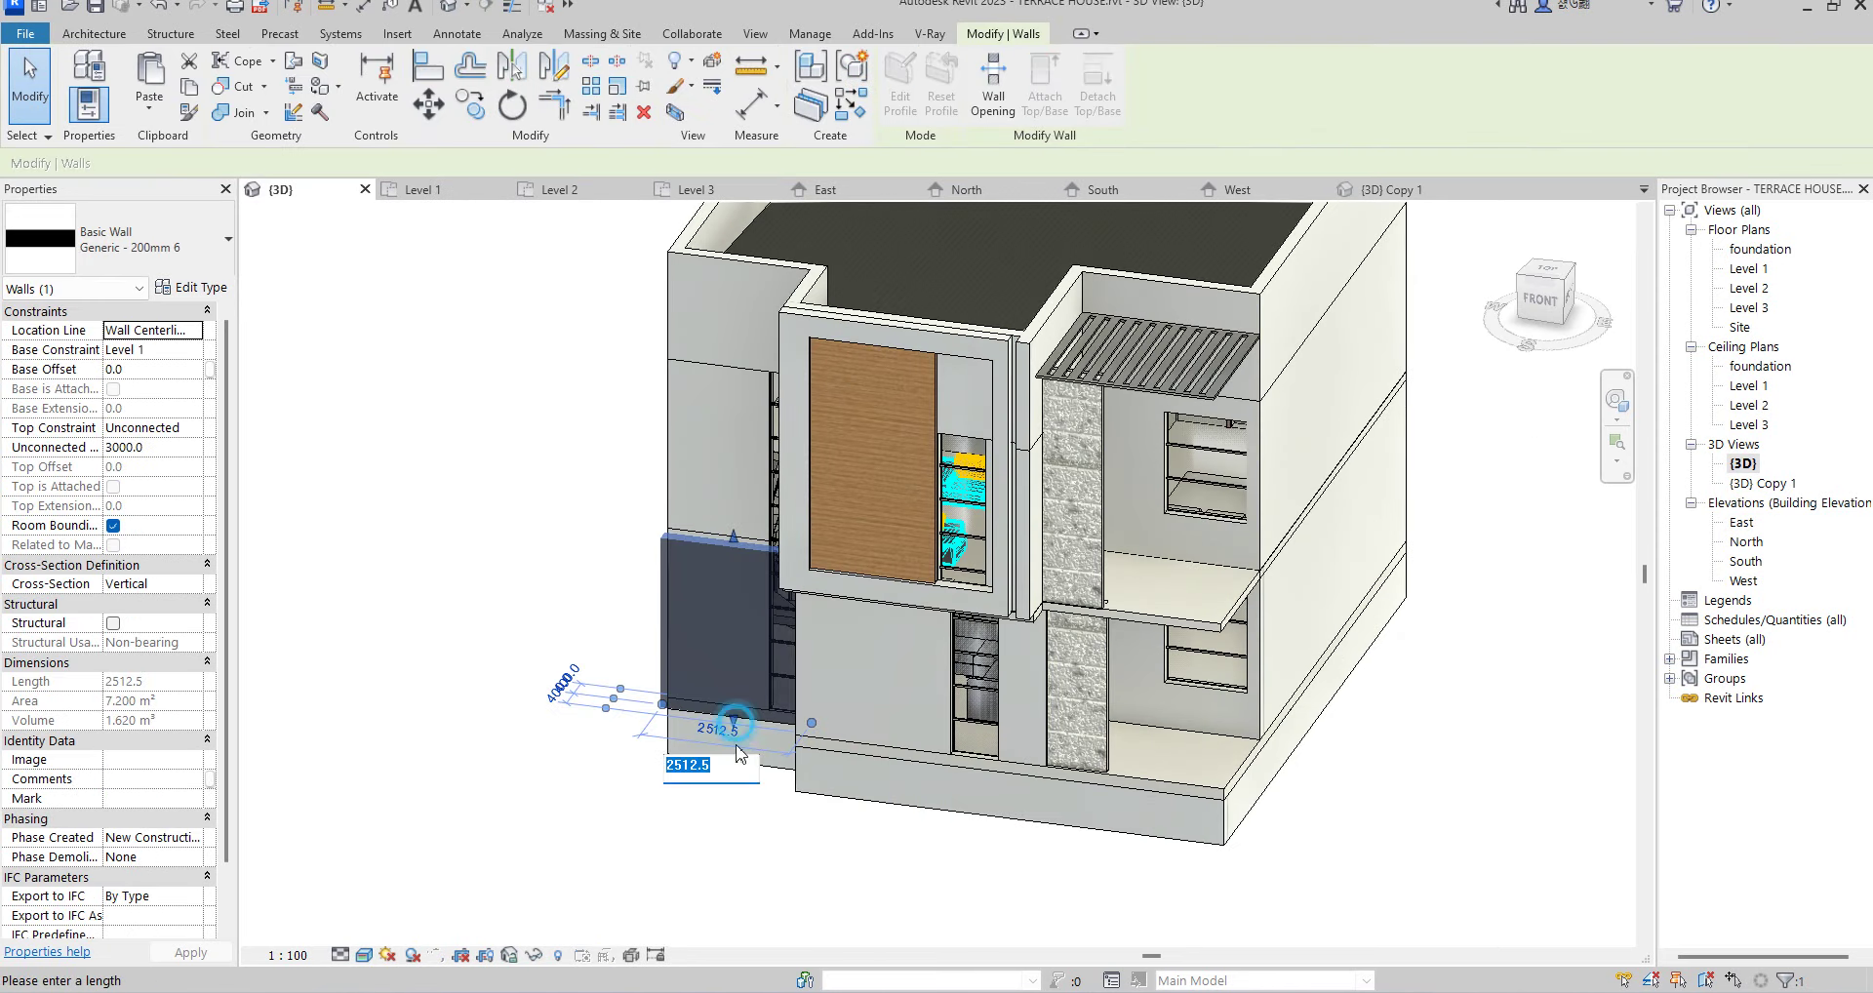
click(598, 795)
scroll(732, 711, up, 3)
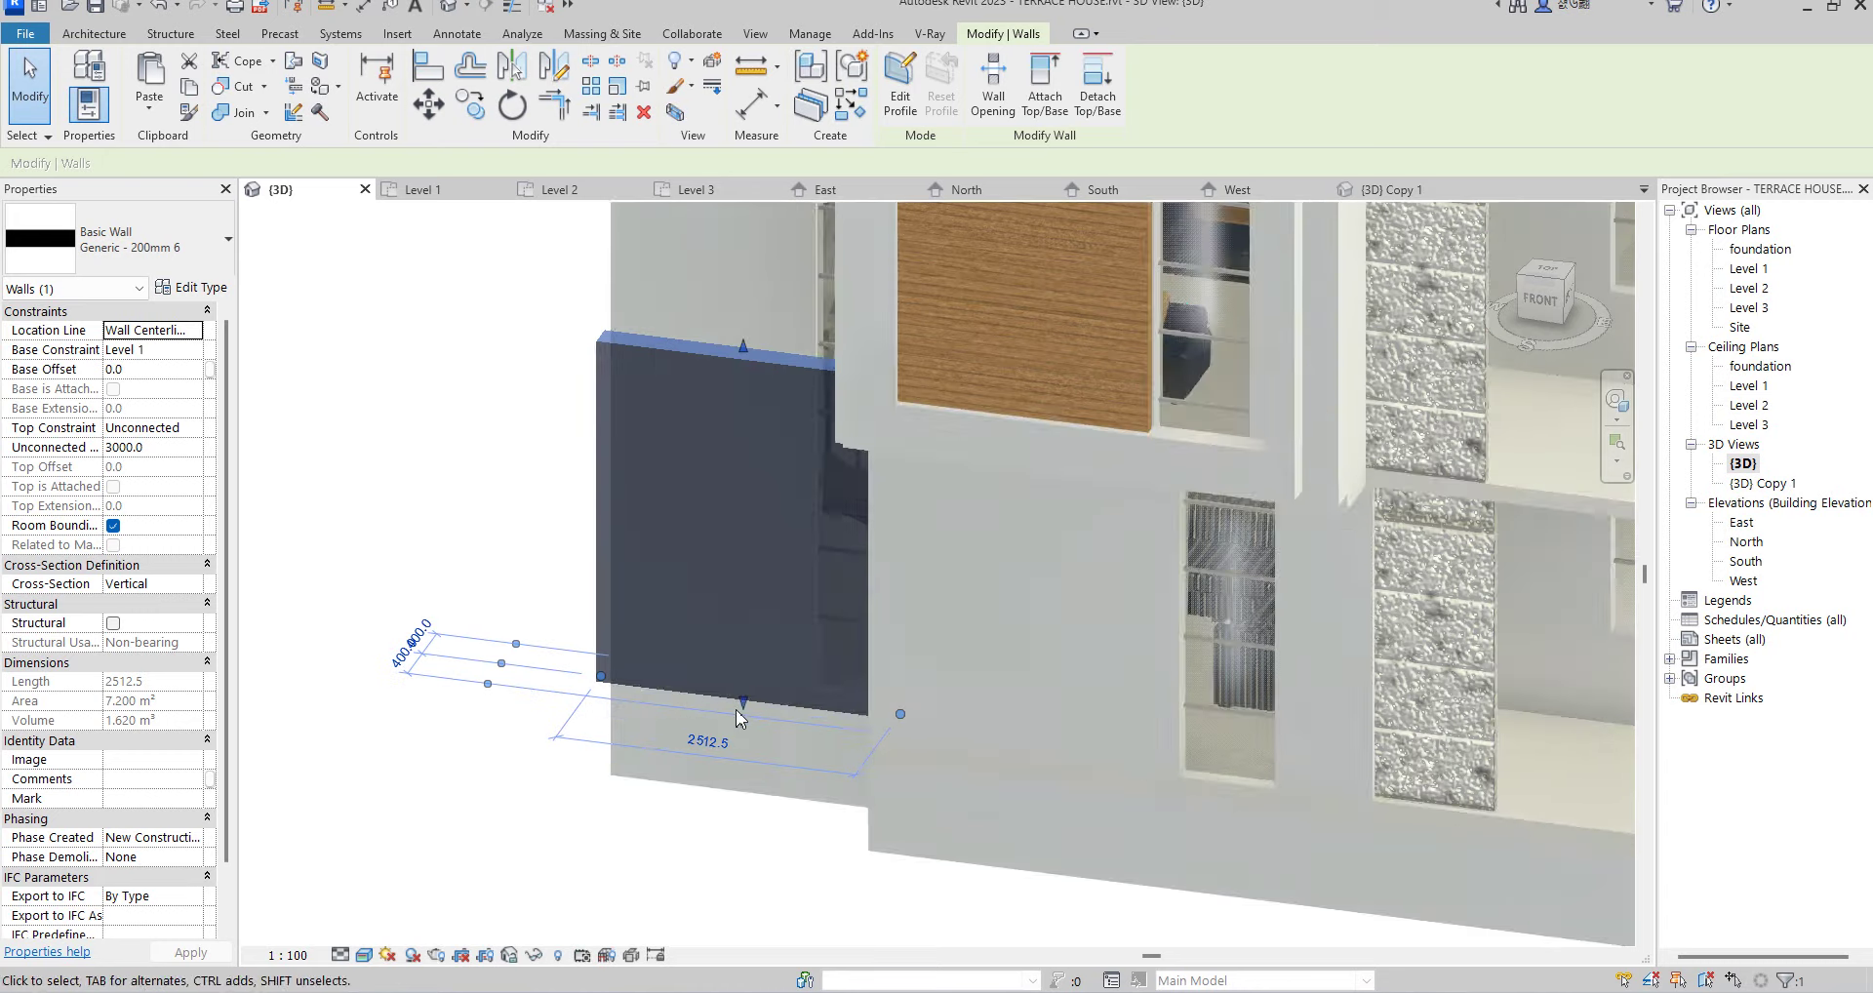
drag(743, 709, 743, 814)
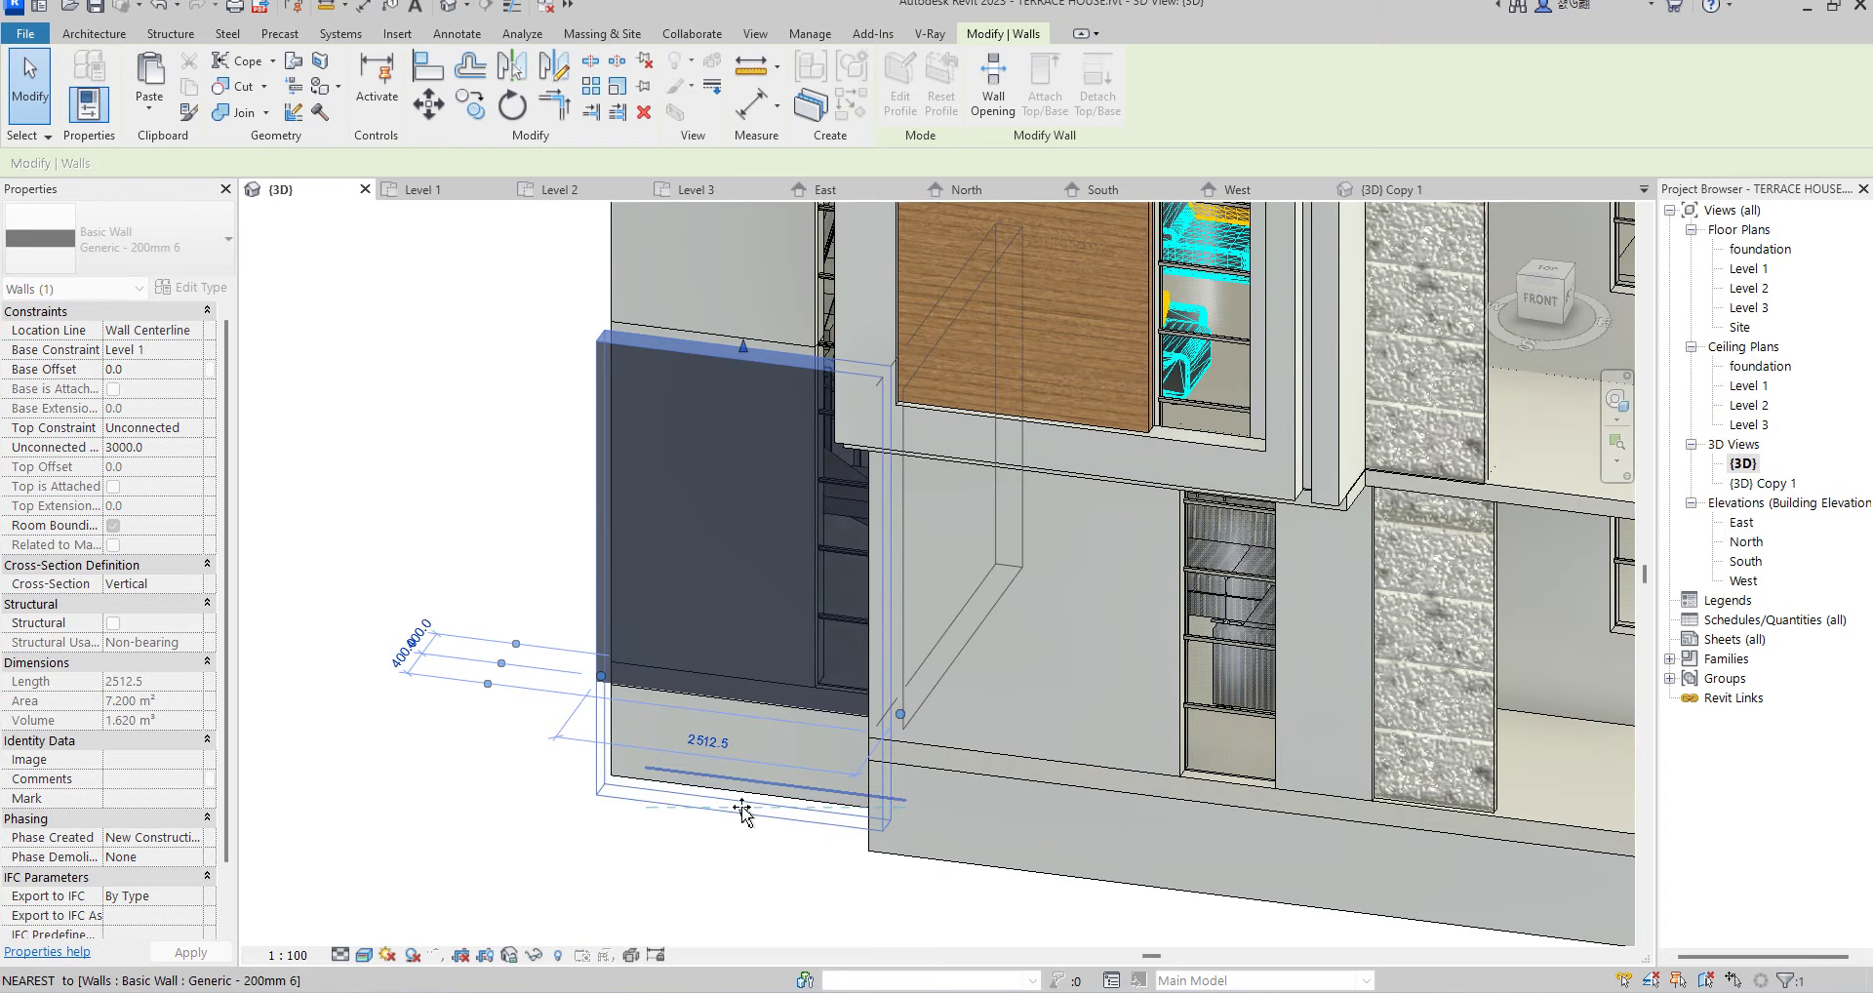
drag(728, 322, 728, 322)
- Raise the wall's top to a 4000 mm unconnected height and deselect it
scroll(788, 780, down, 2)
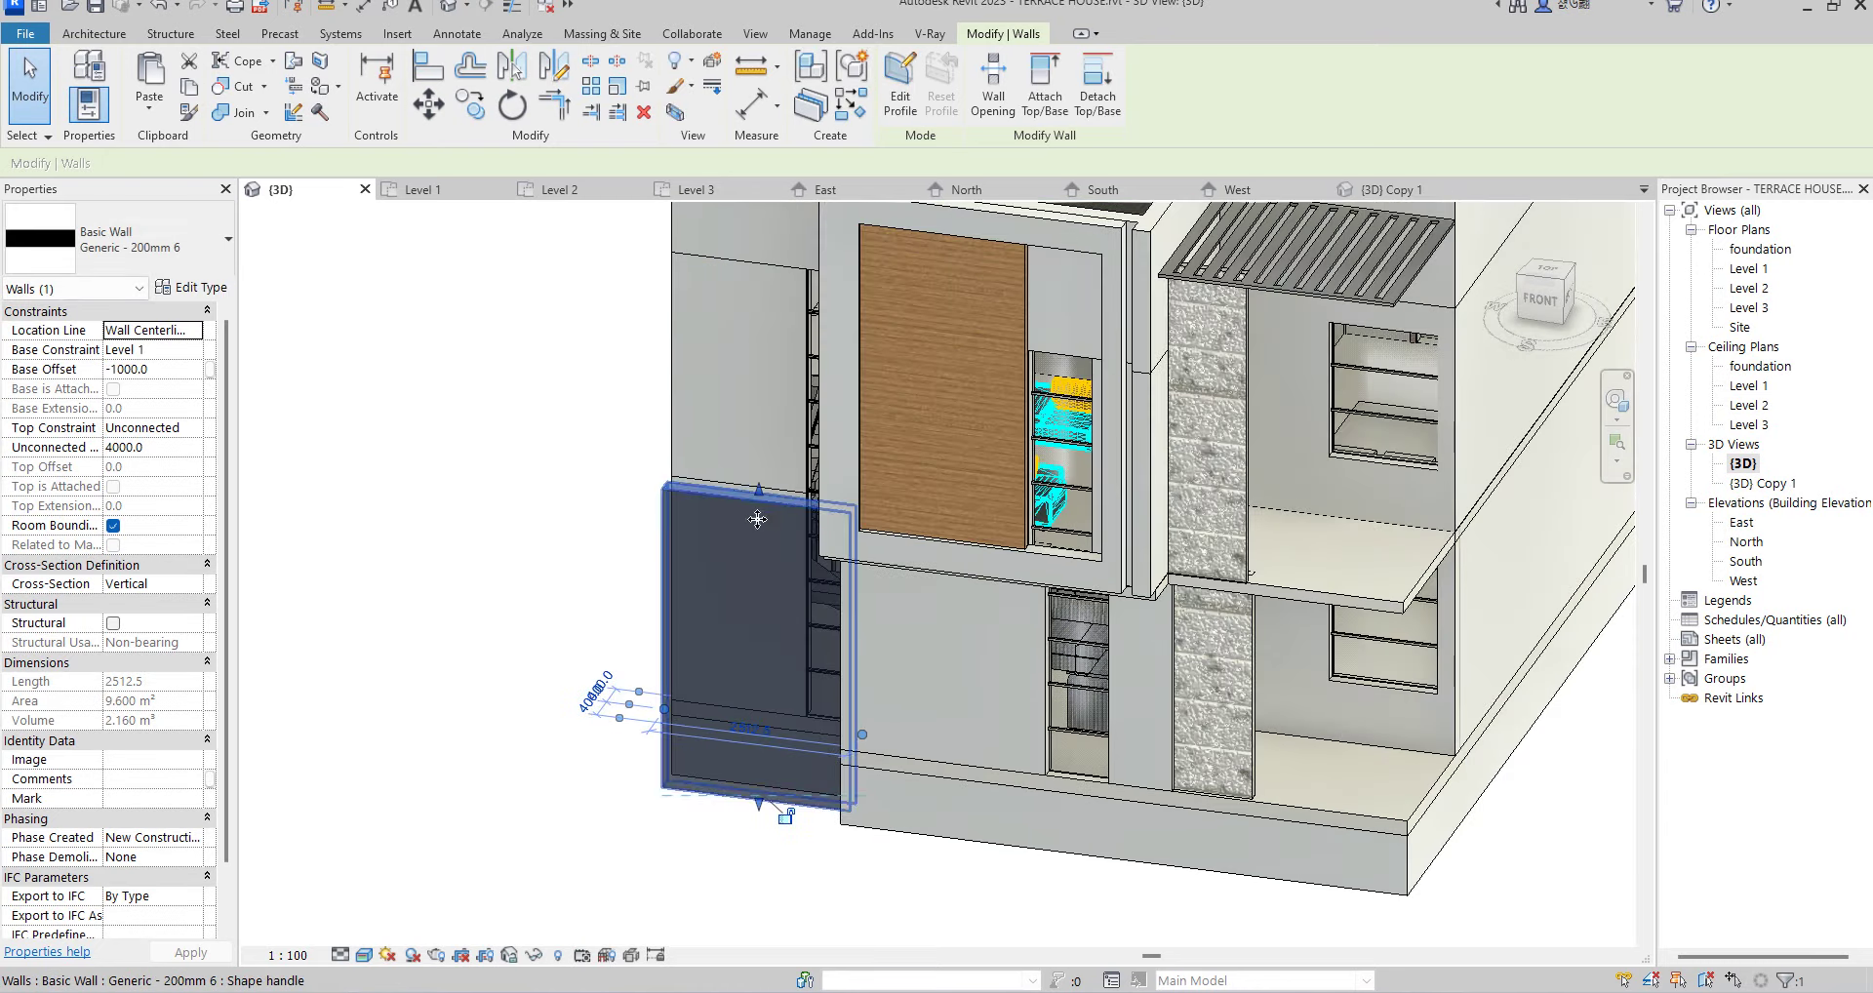
scroll(759, 513, down, 3)
drag(759, 506, 769, 303)
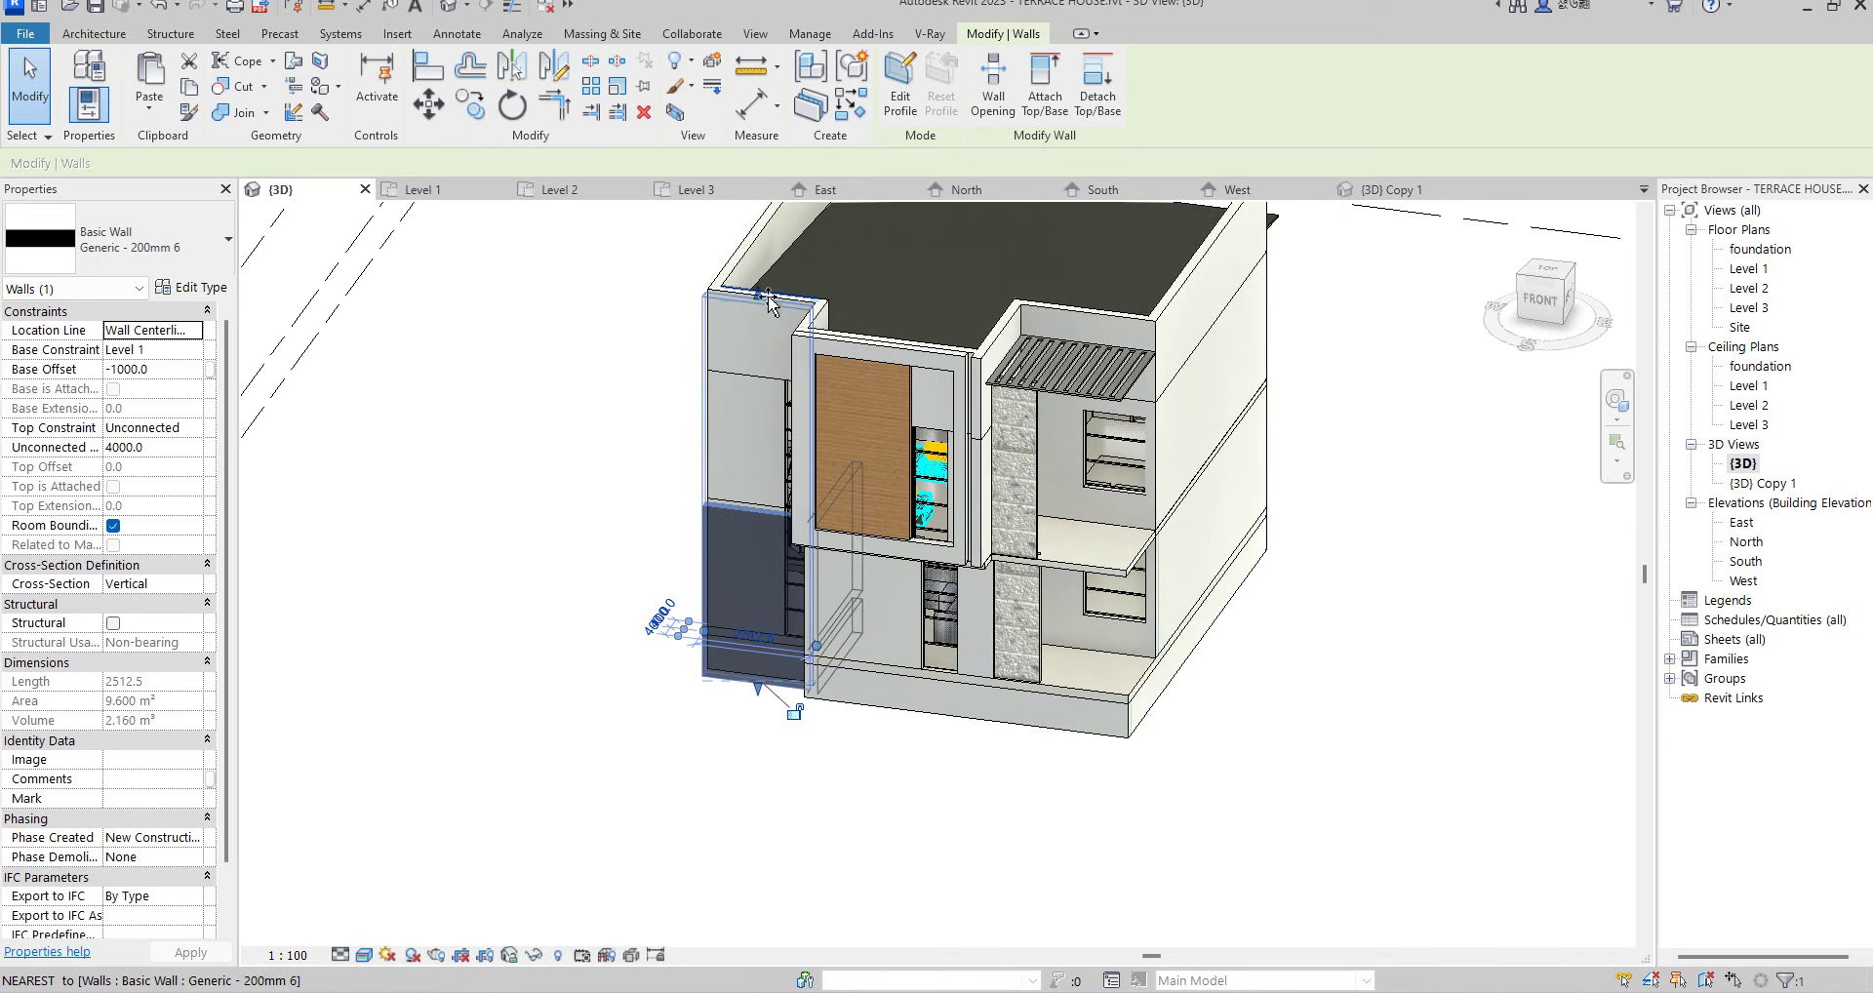
click(509, 402)
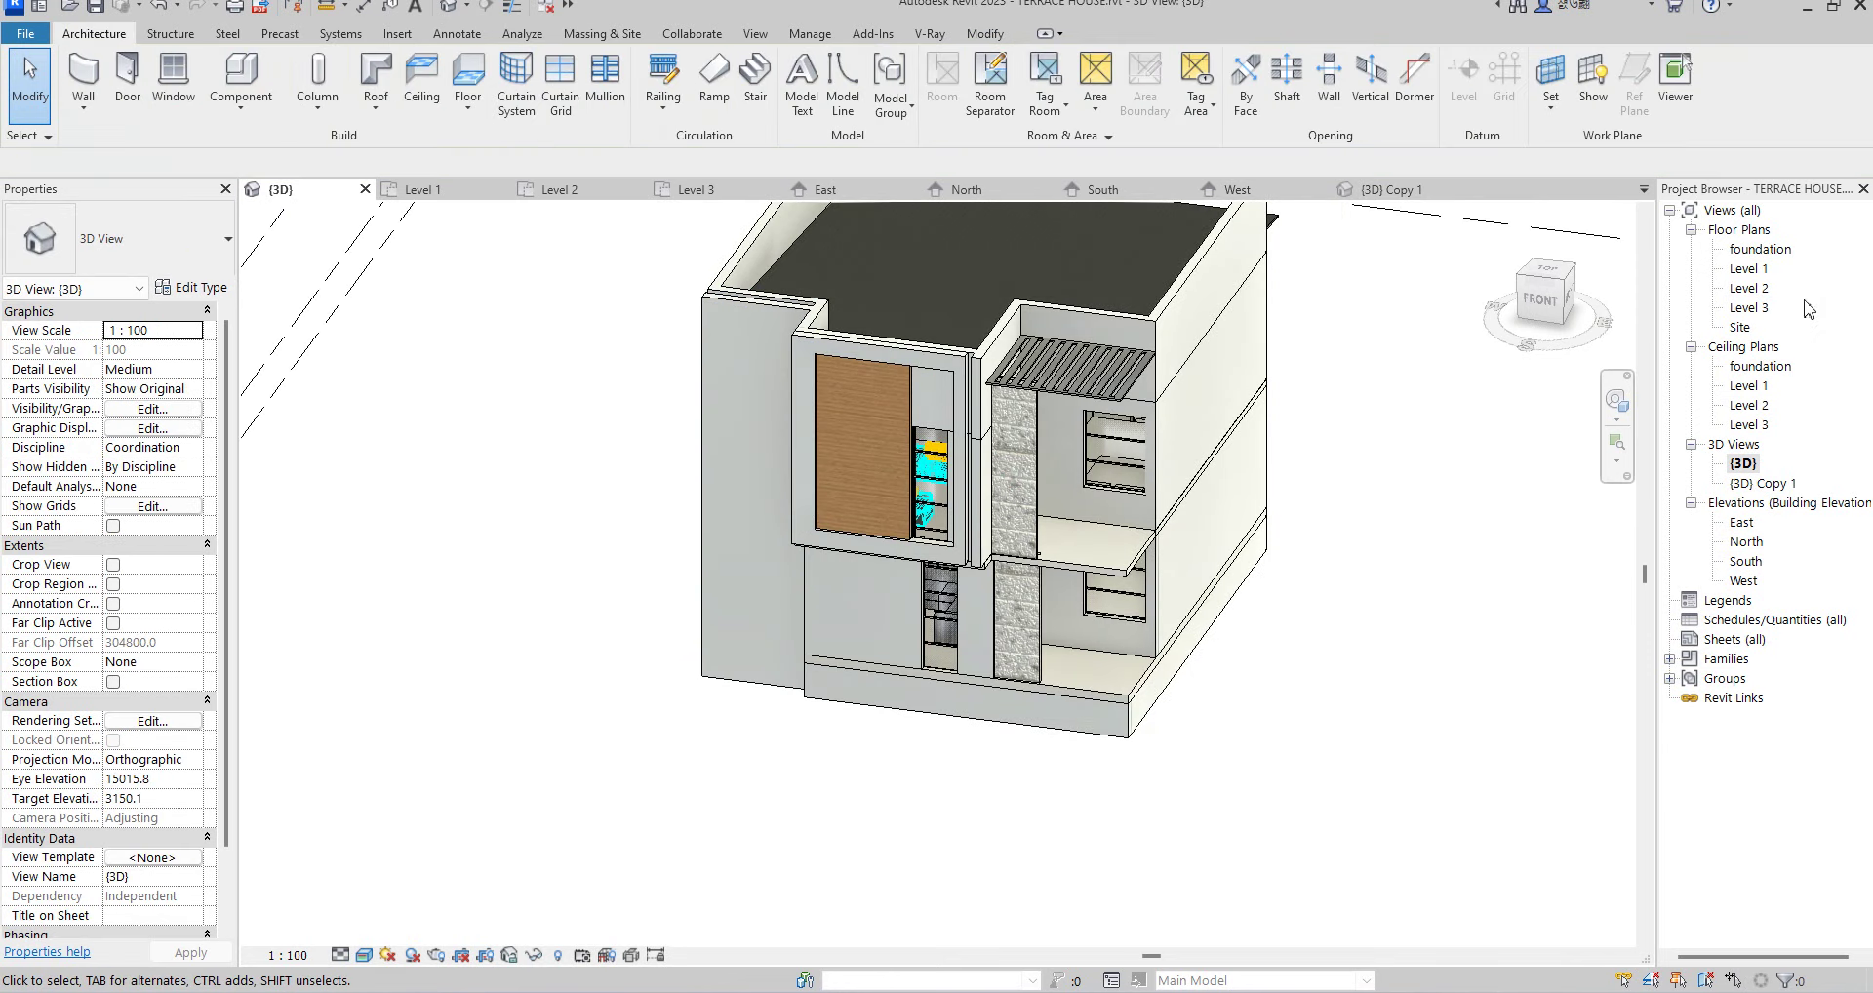
- On Level 1, align the new wall flush with the stair wall face
double_click(1763, 271)
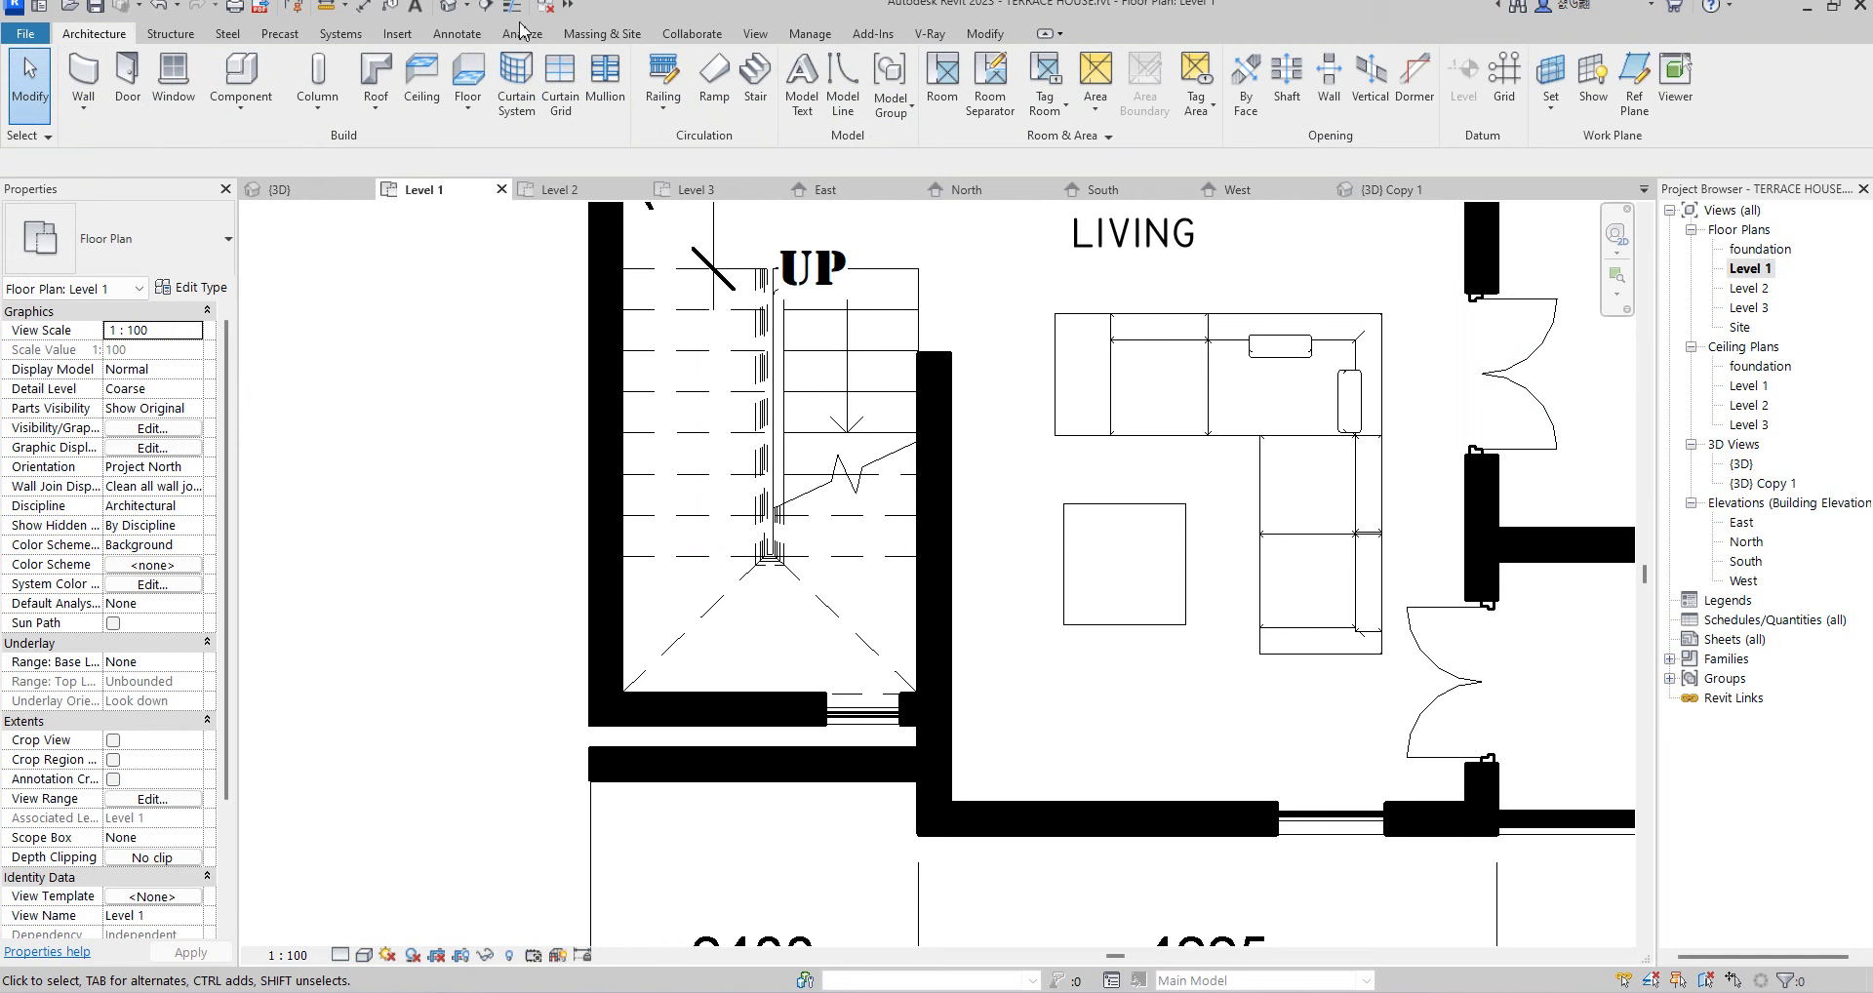
click(990, 37)
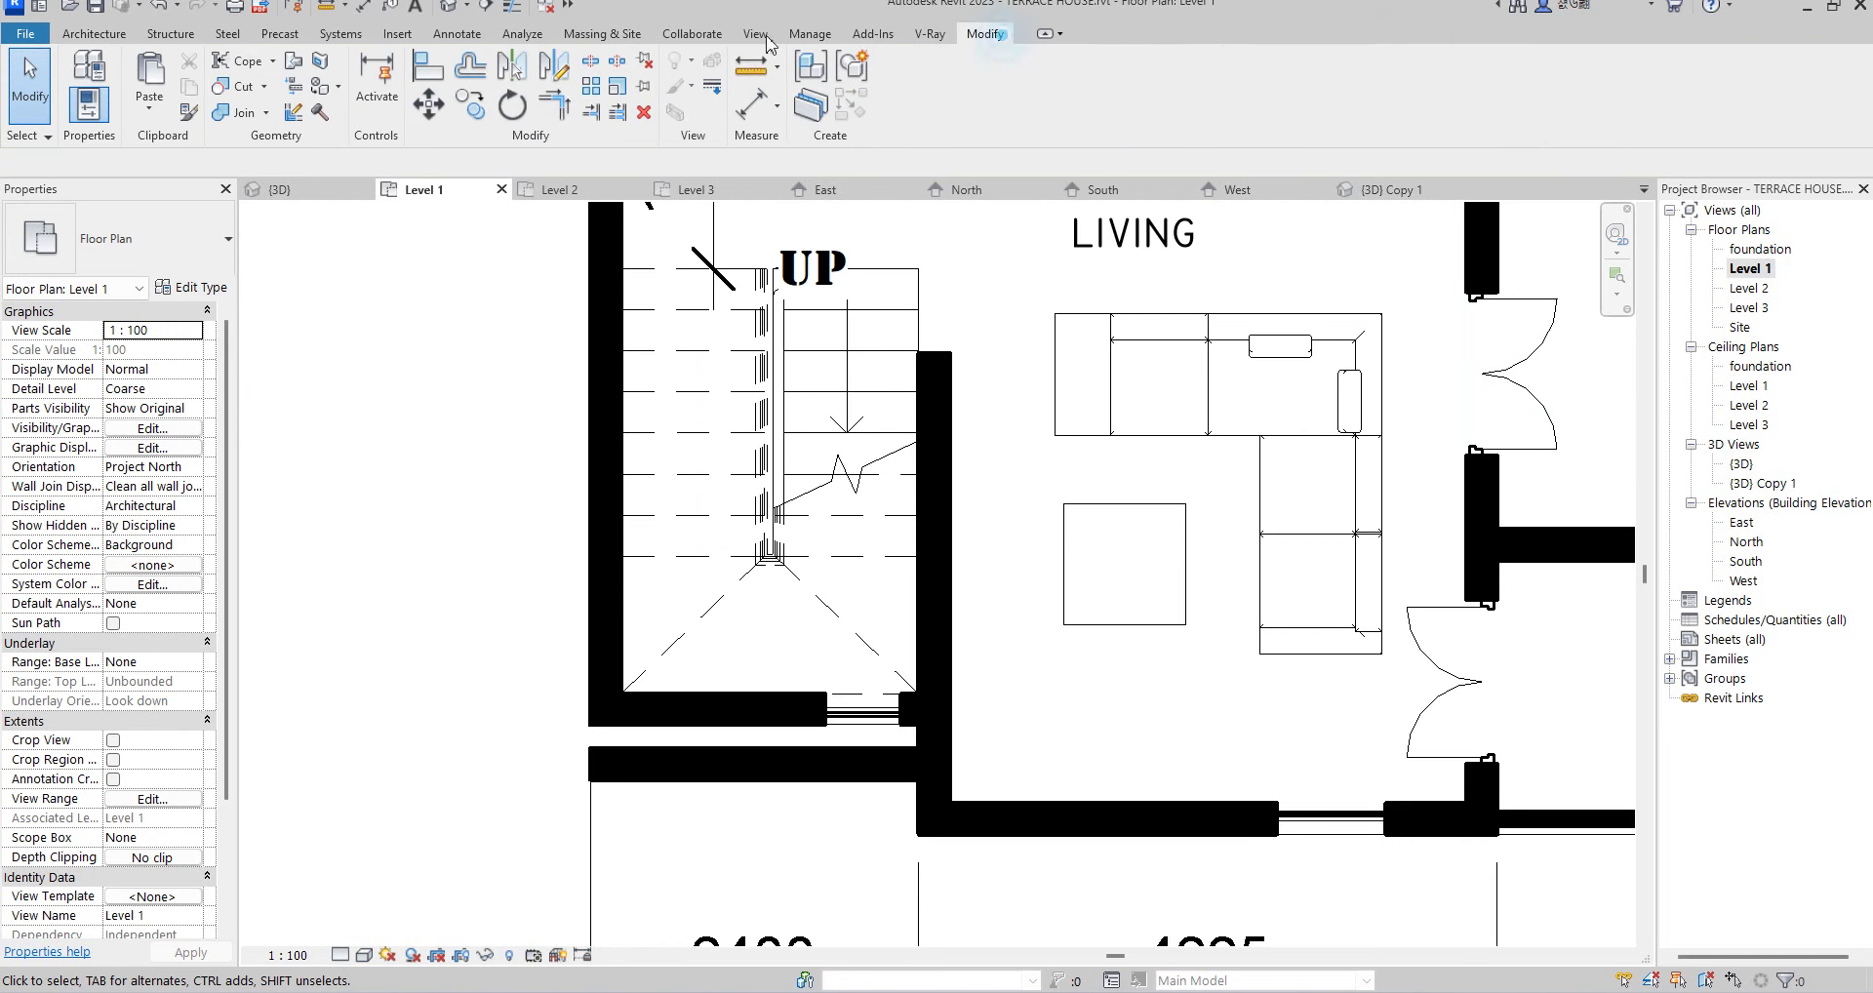
click(81, 39)
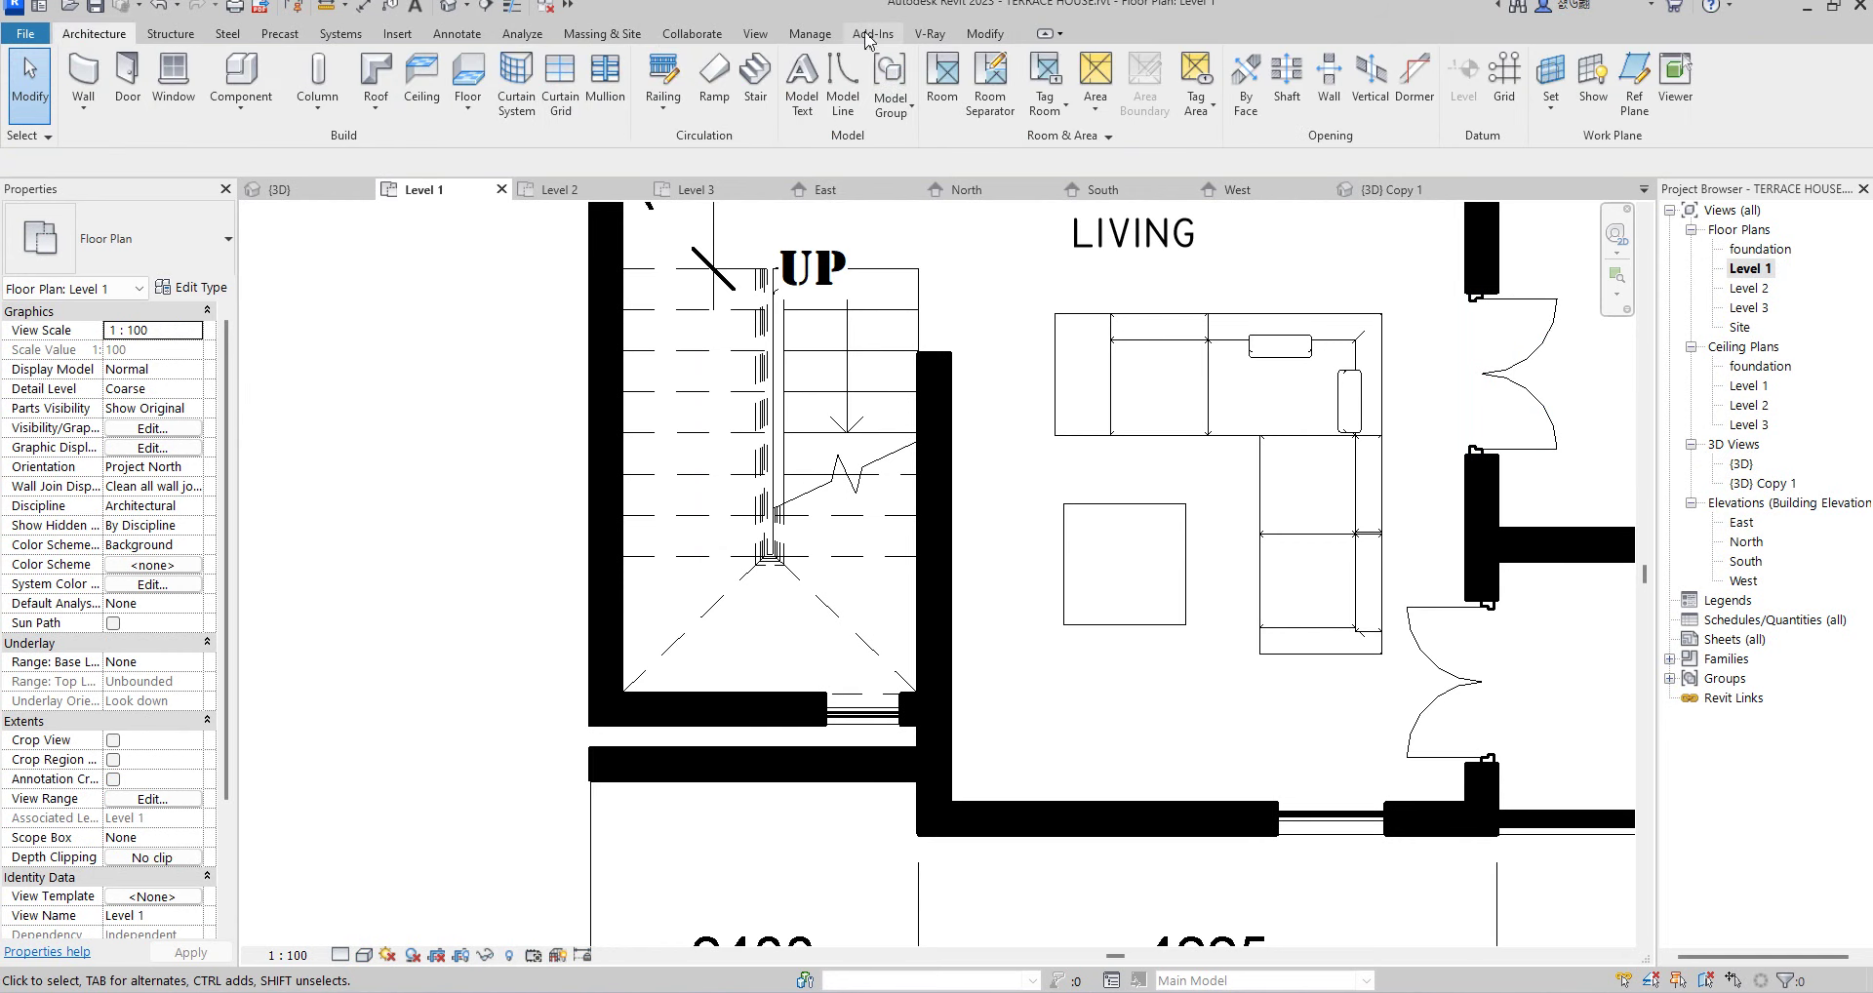
click(983, 35)
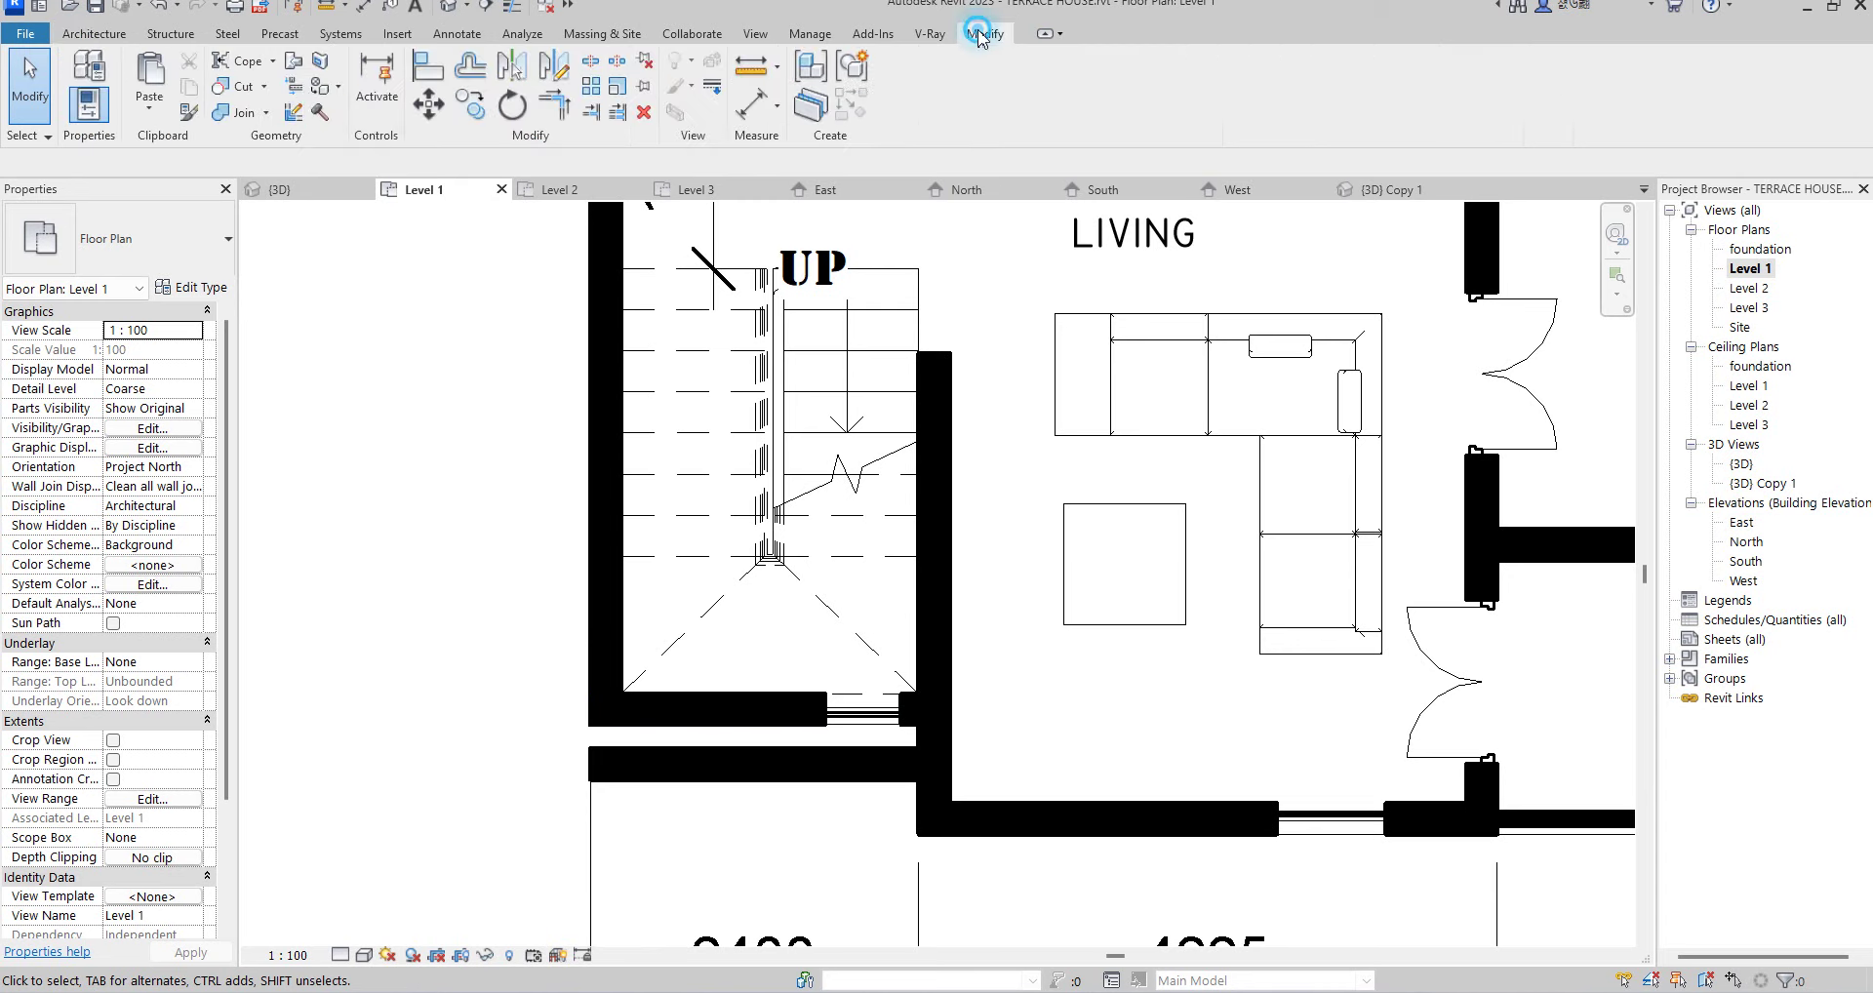
click(432, 86)
scroll(694, 742, up, 2)
click(693, 724)
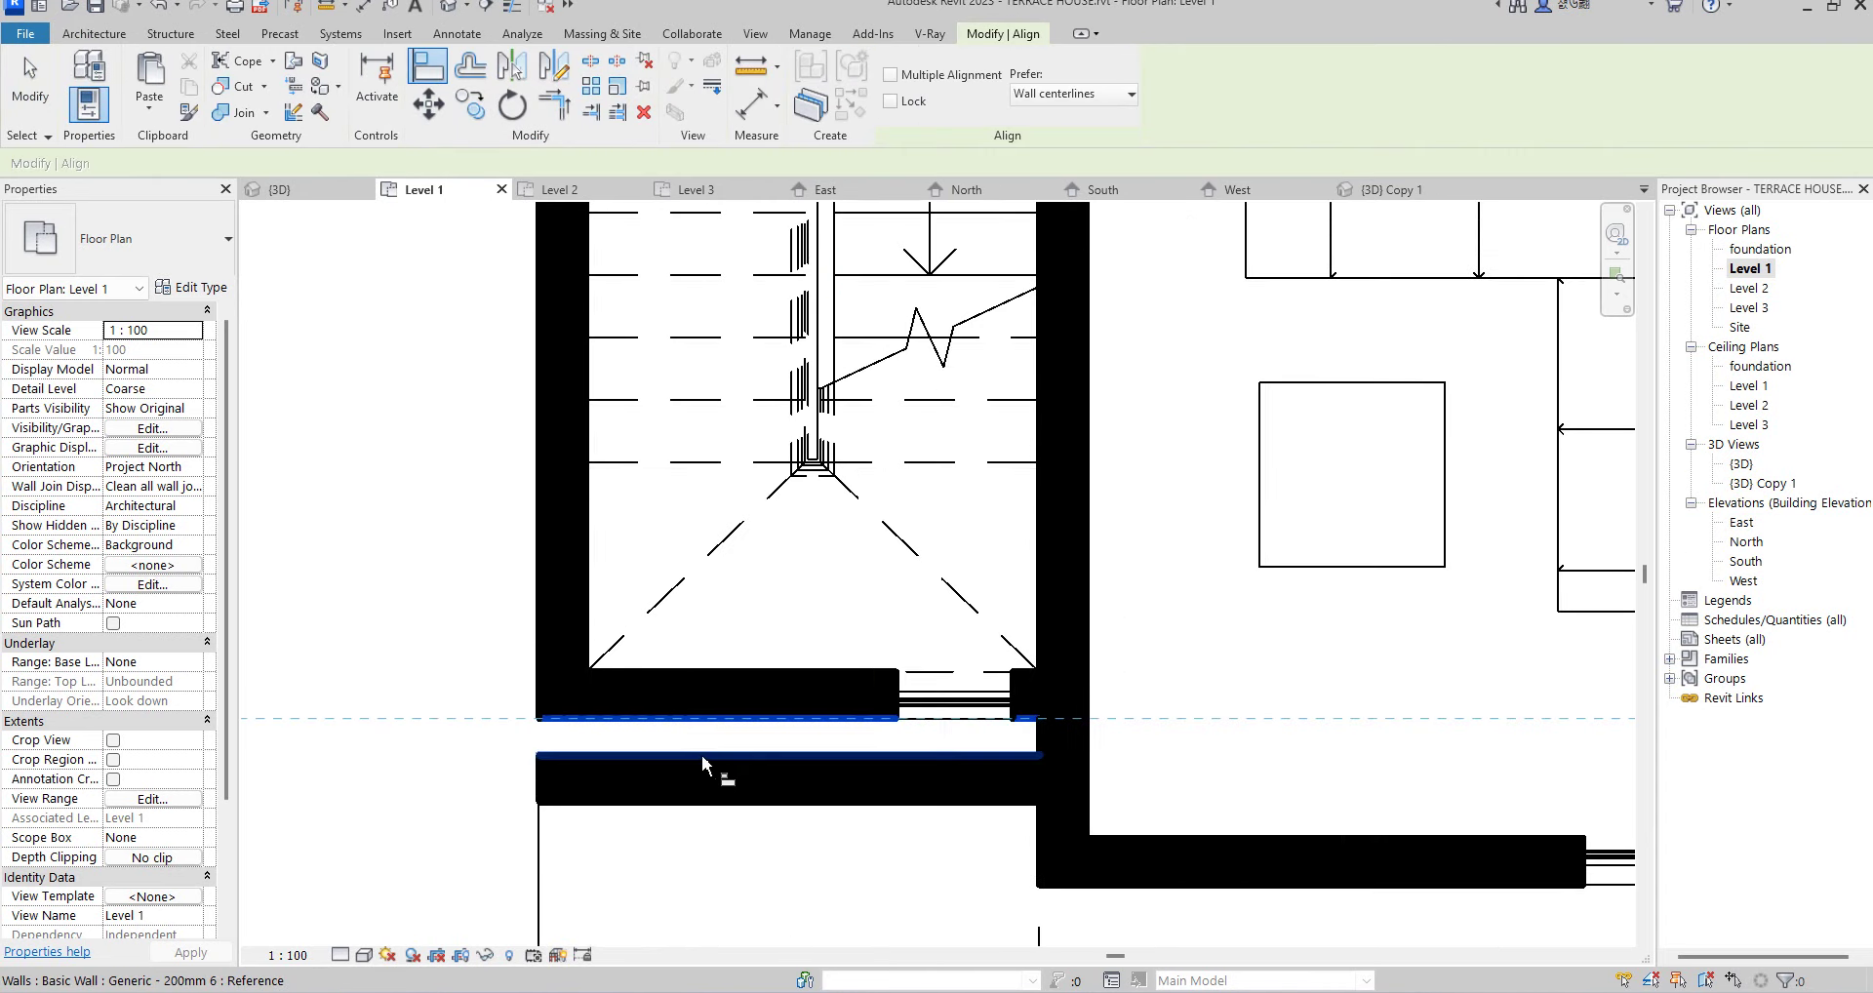
click(702, 757)
scroll(703, 761, down, 3)
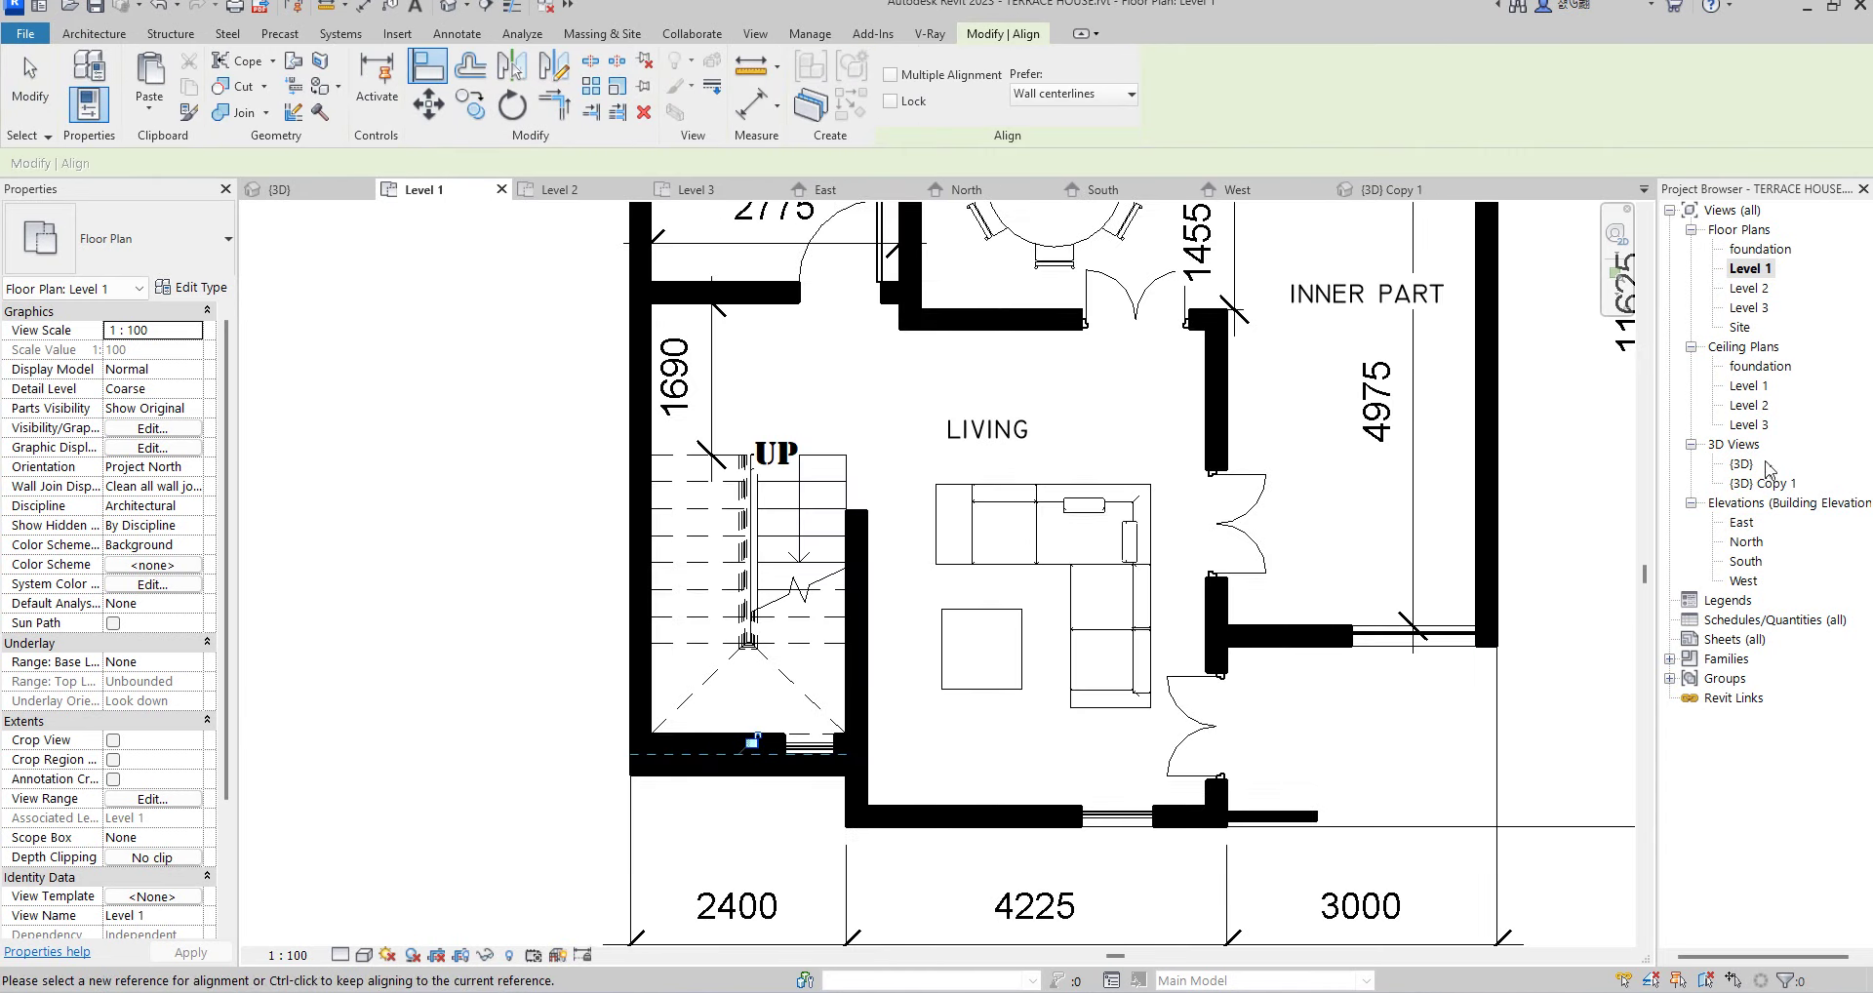
- In the 3D view, orient to the top-left-front corner and select the new wall
double_click(1737, 465)
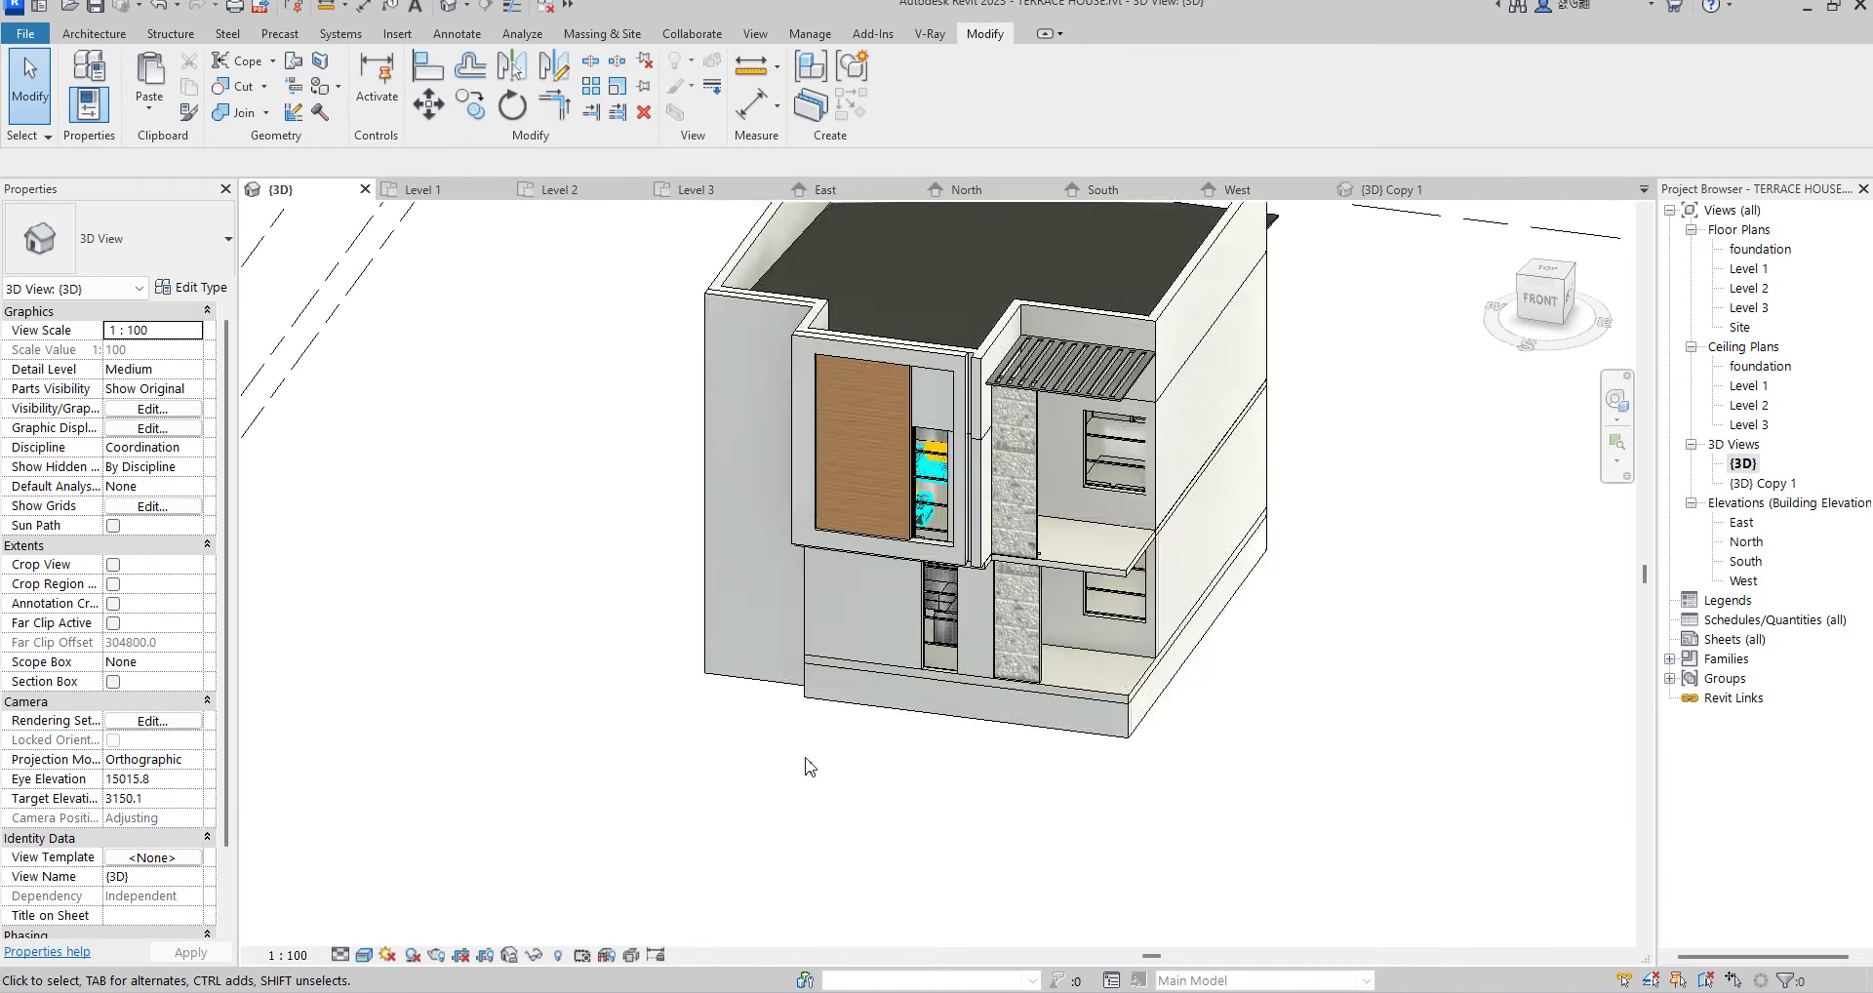
scroll(805, 771, up, 2)
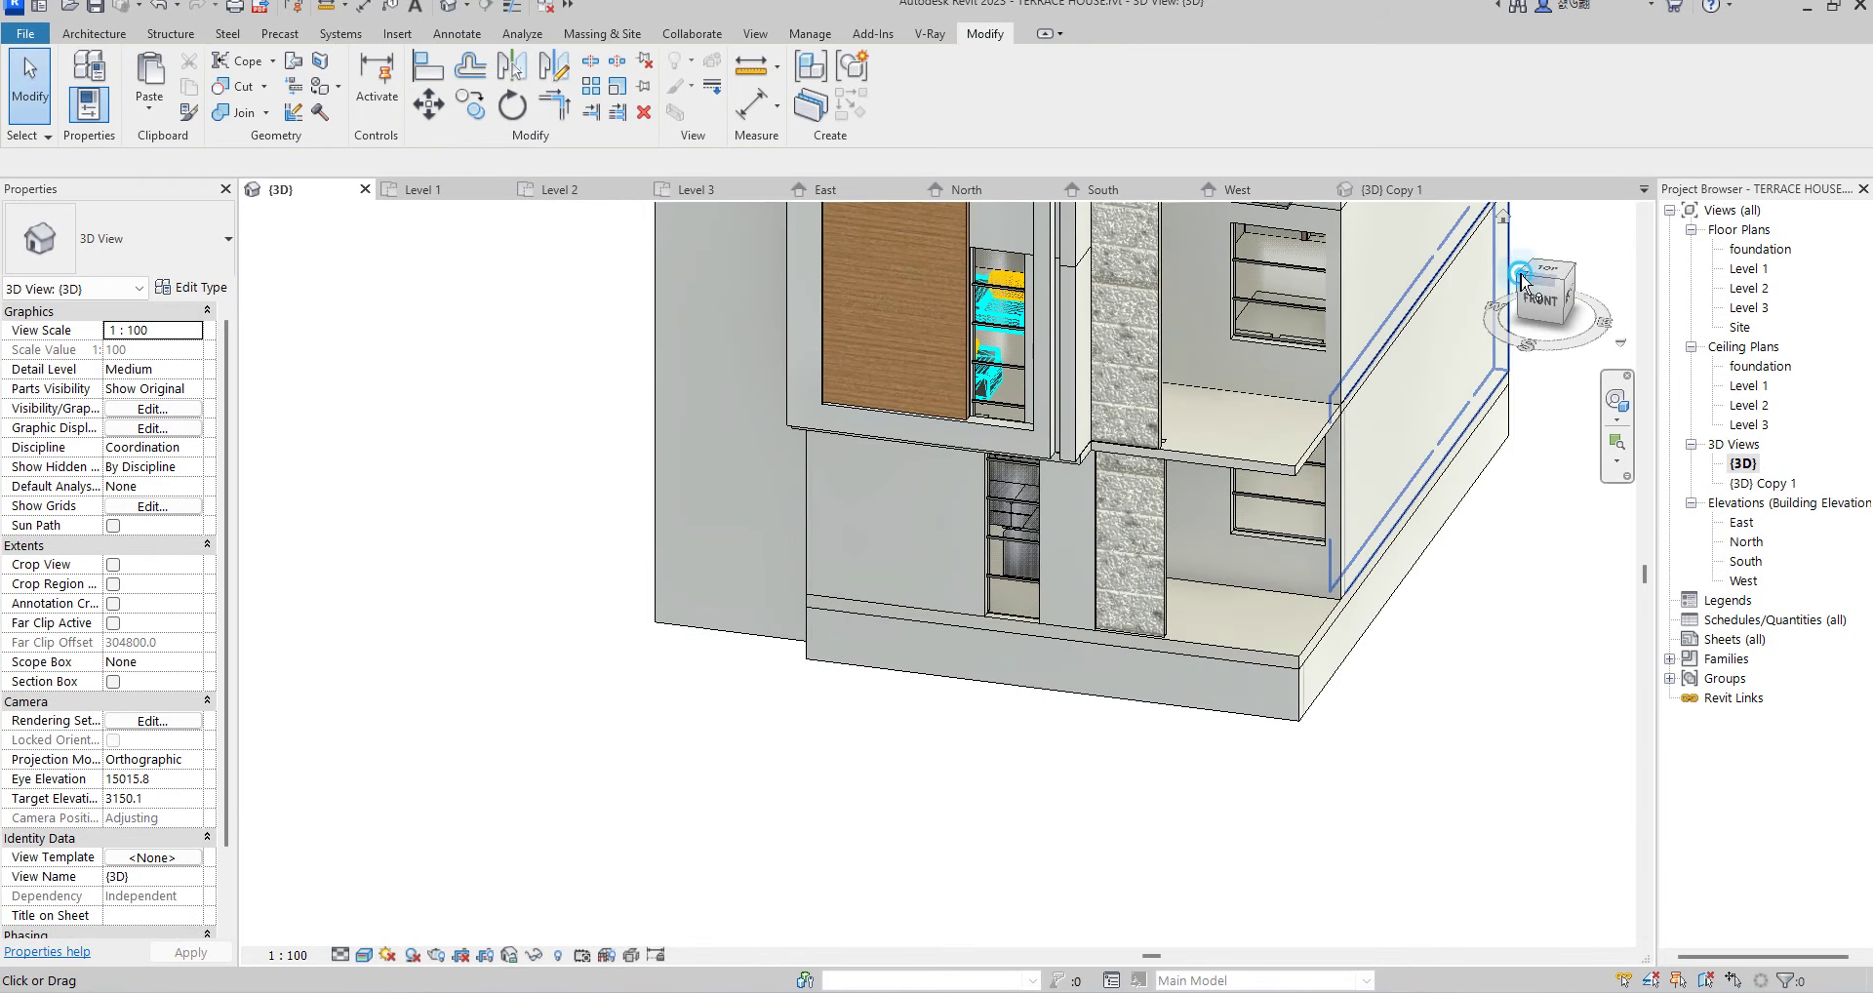
click(1521, 278)
scroll(1024, 592, up, 2)
scroll(1180, 546, up, 3)
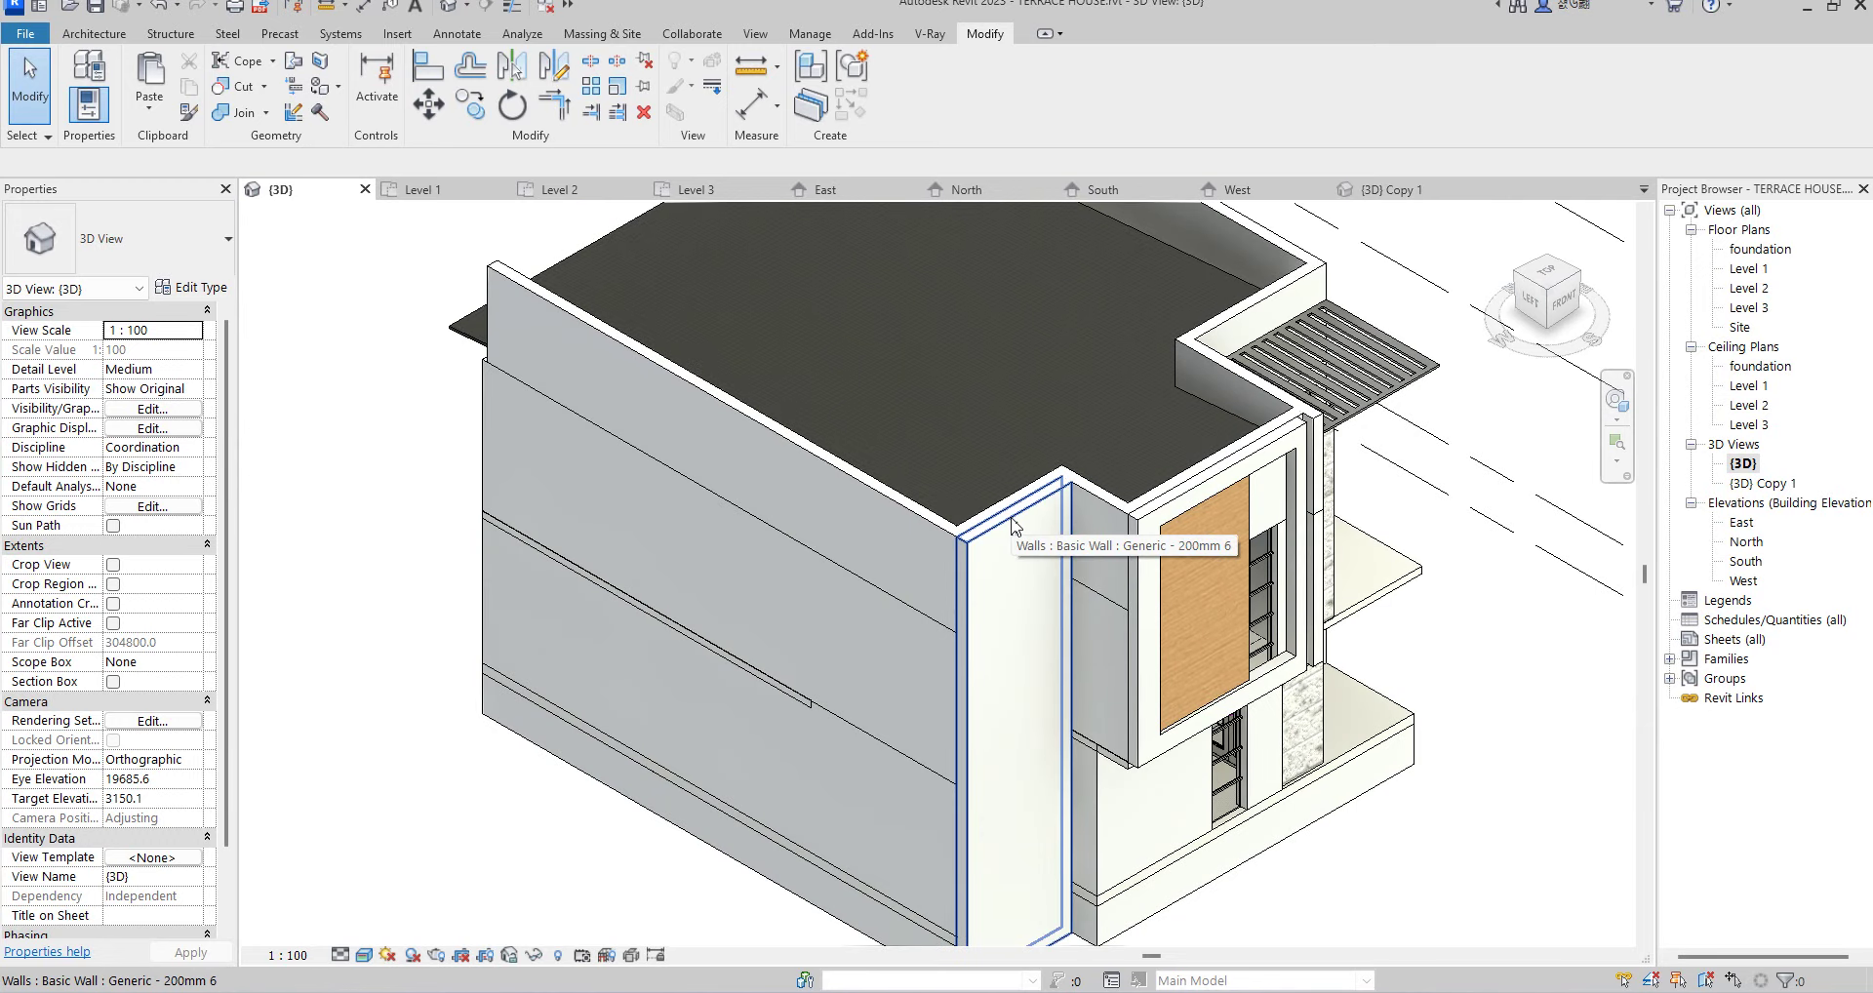
click(960, 631)
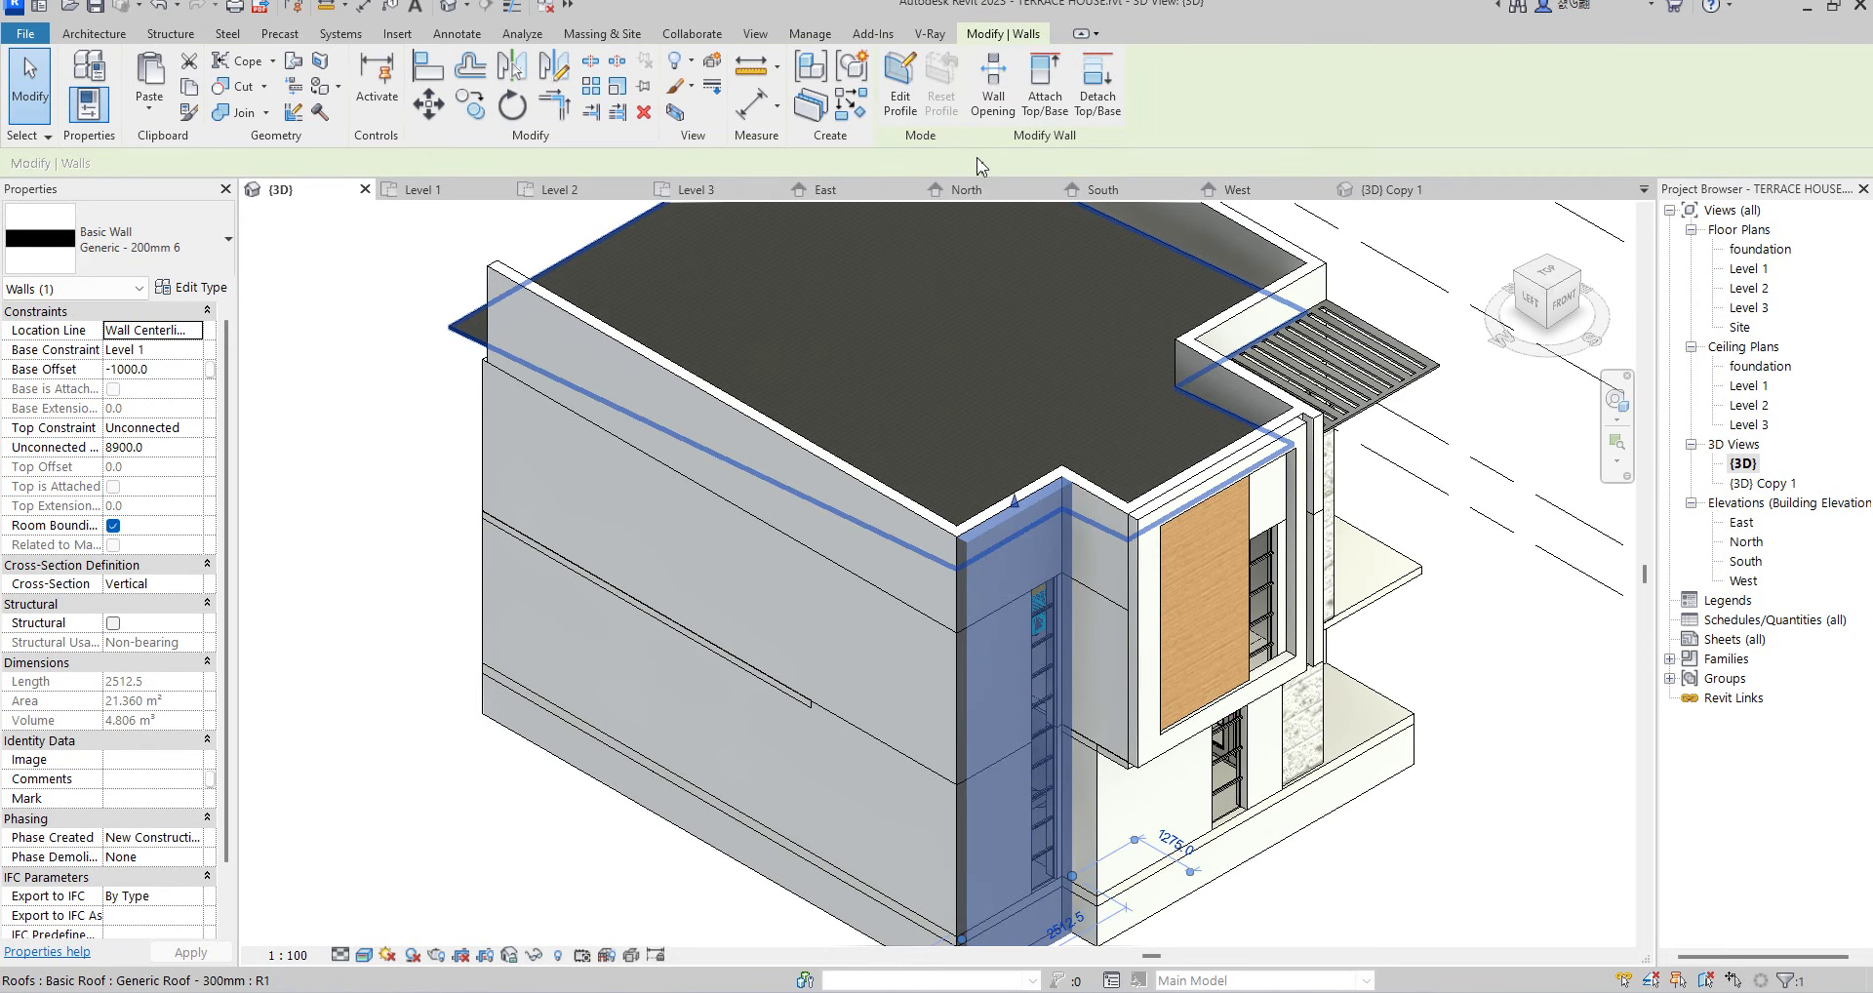
- Cut a rectangular wall opening by picking two diagonal corners on the new wall
click(991, 90)
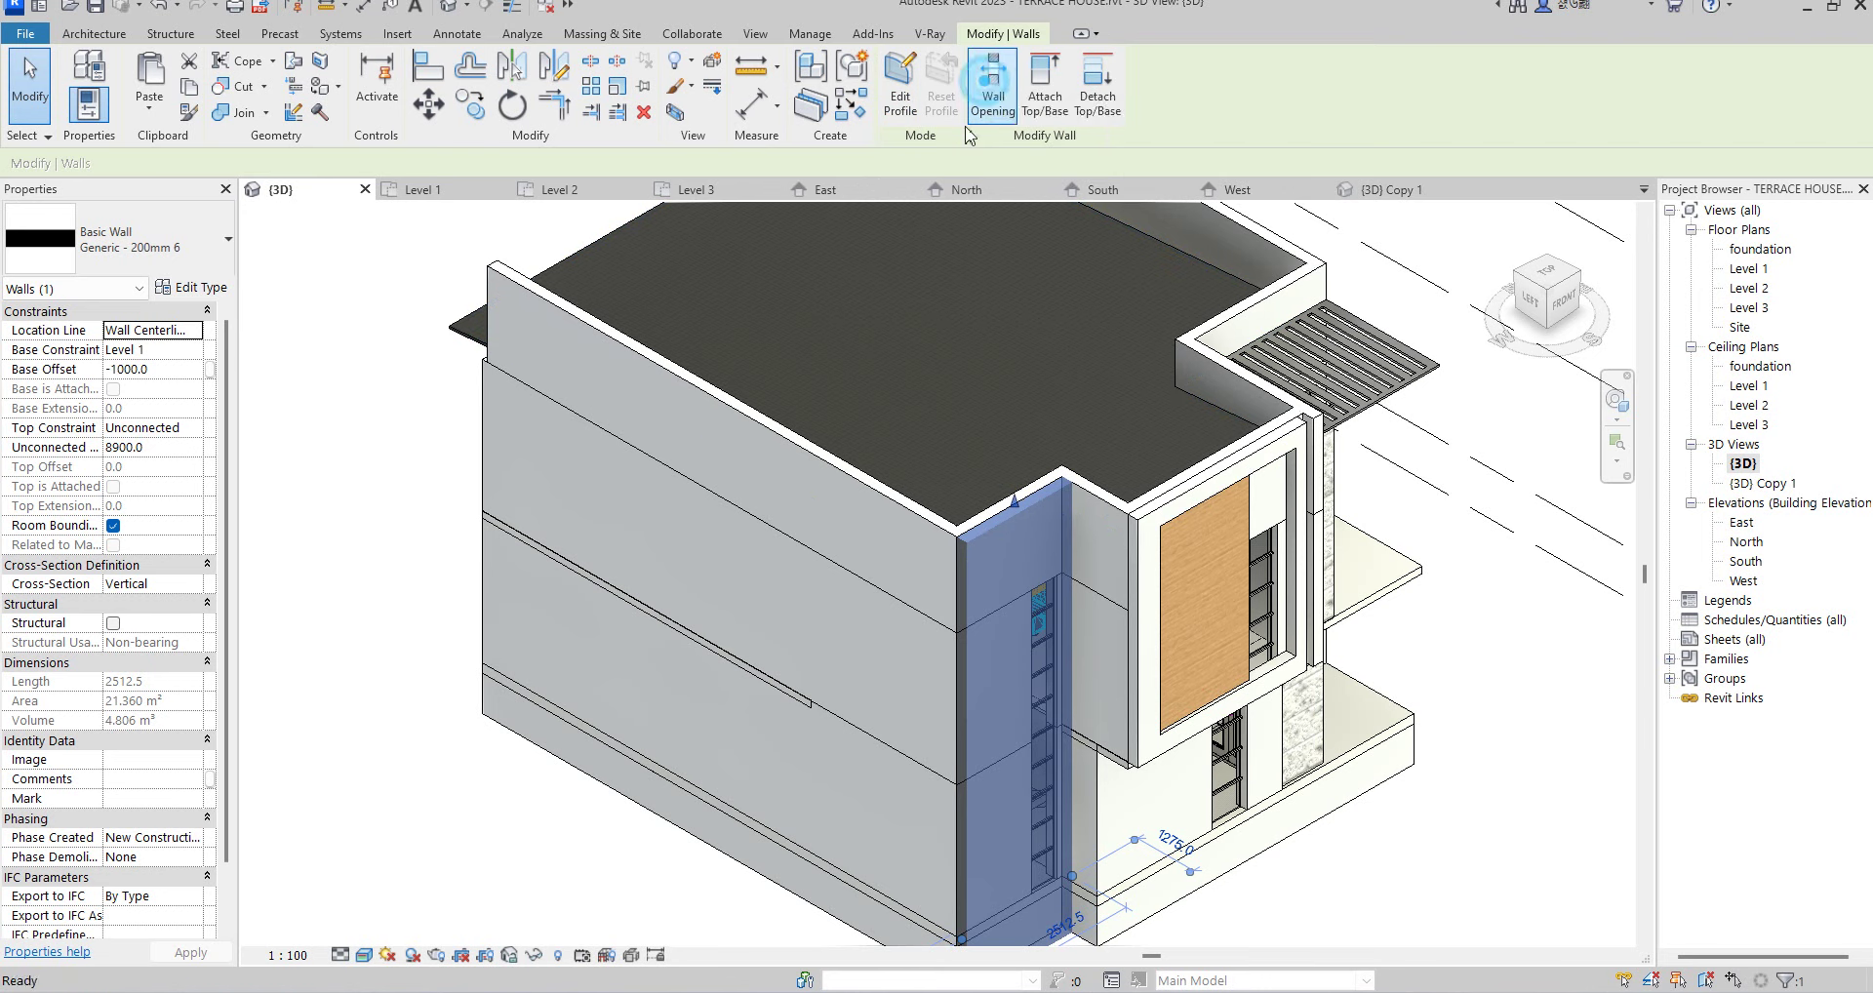
scroll(1014, 542, up, 2)
scroll(975, 556, up, 2)
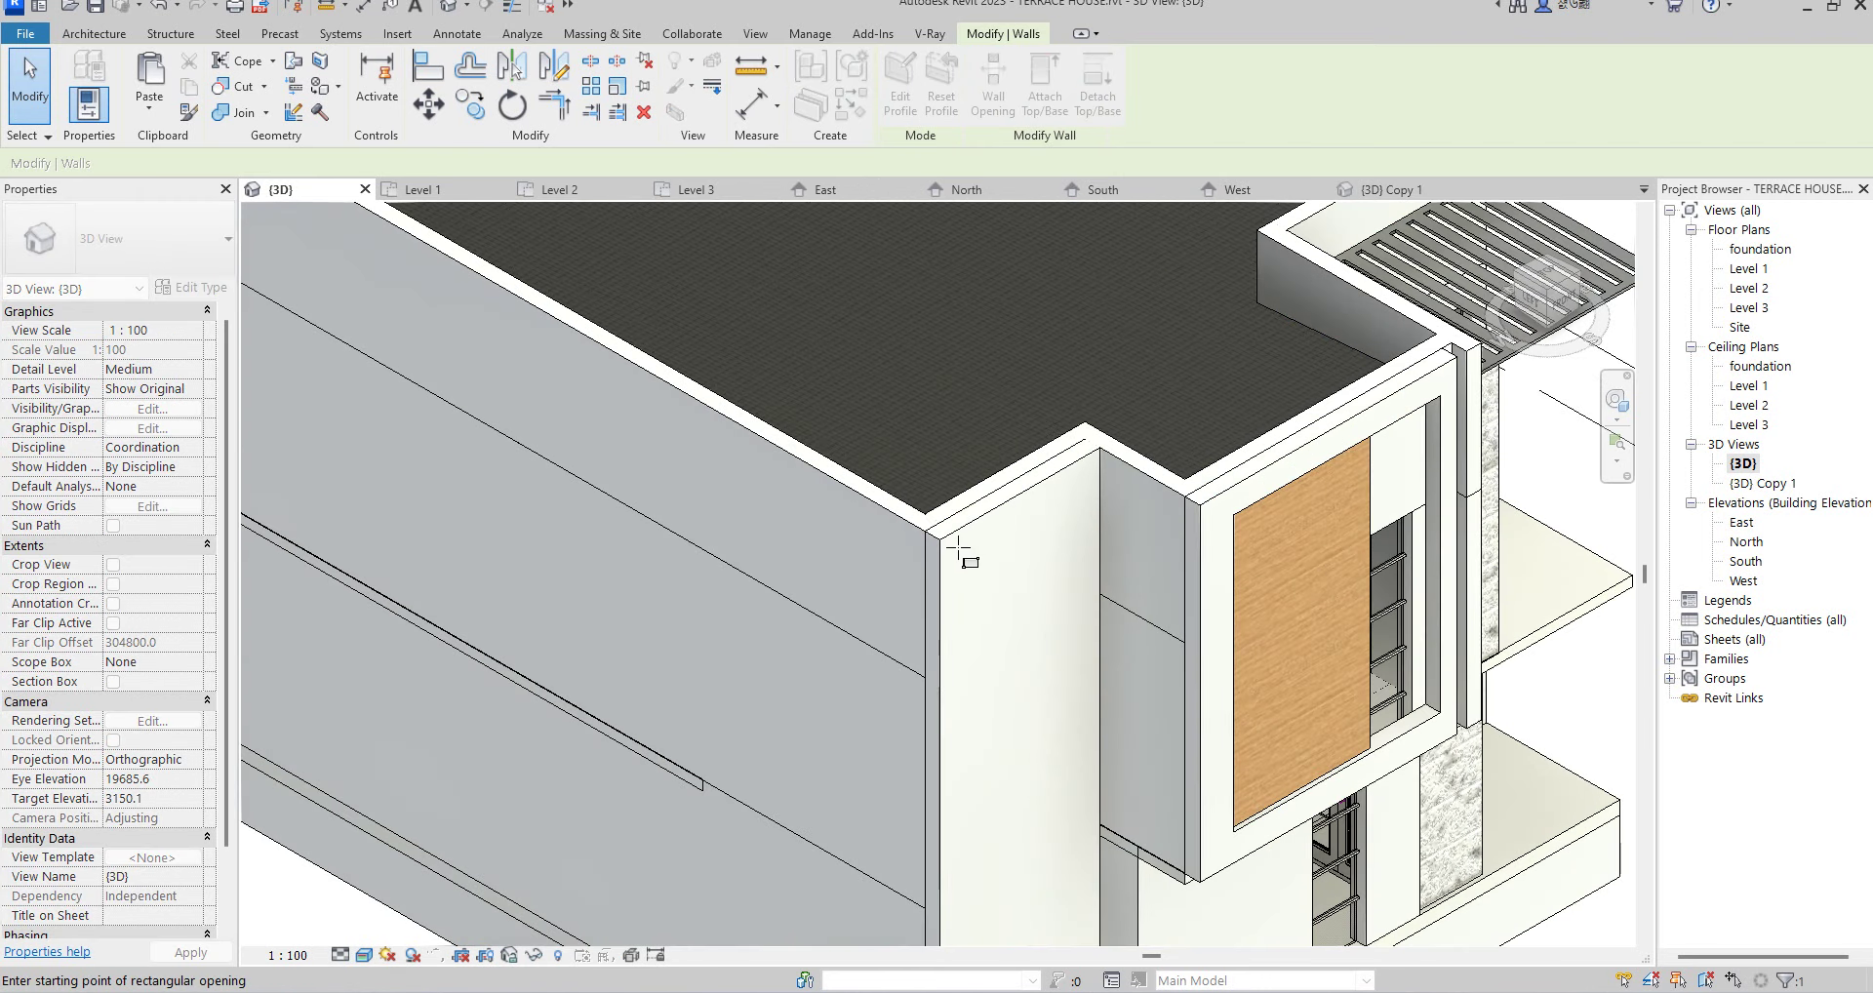
click(980, 606)
scroll(1019, 668, down, 2)
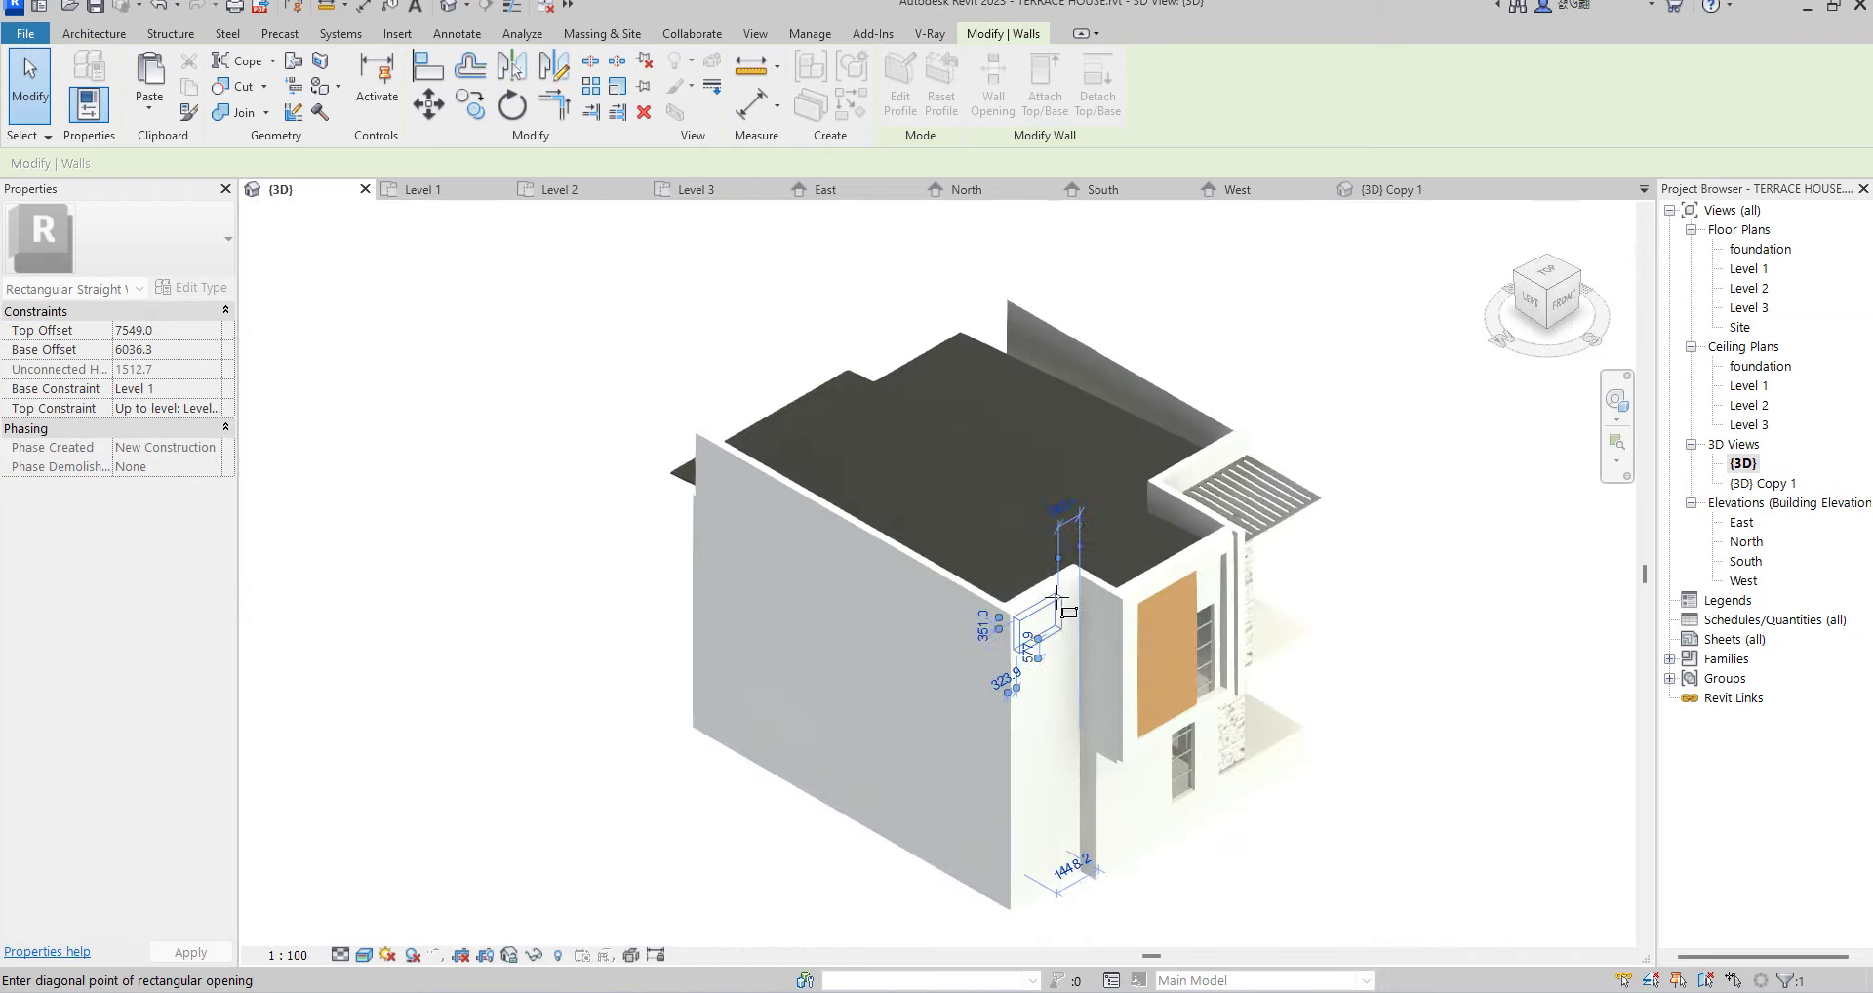
scroll(1028, 675, down, 1)
scroll(1029, 673, down, 2)
scroll(1053, 683, up, 3)
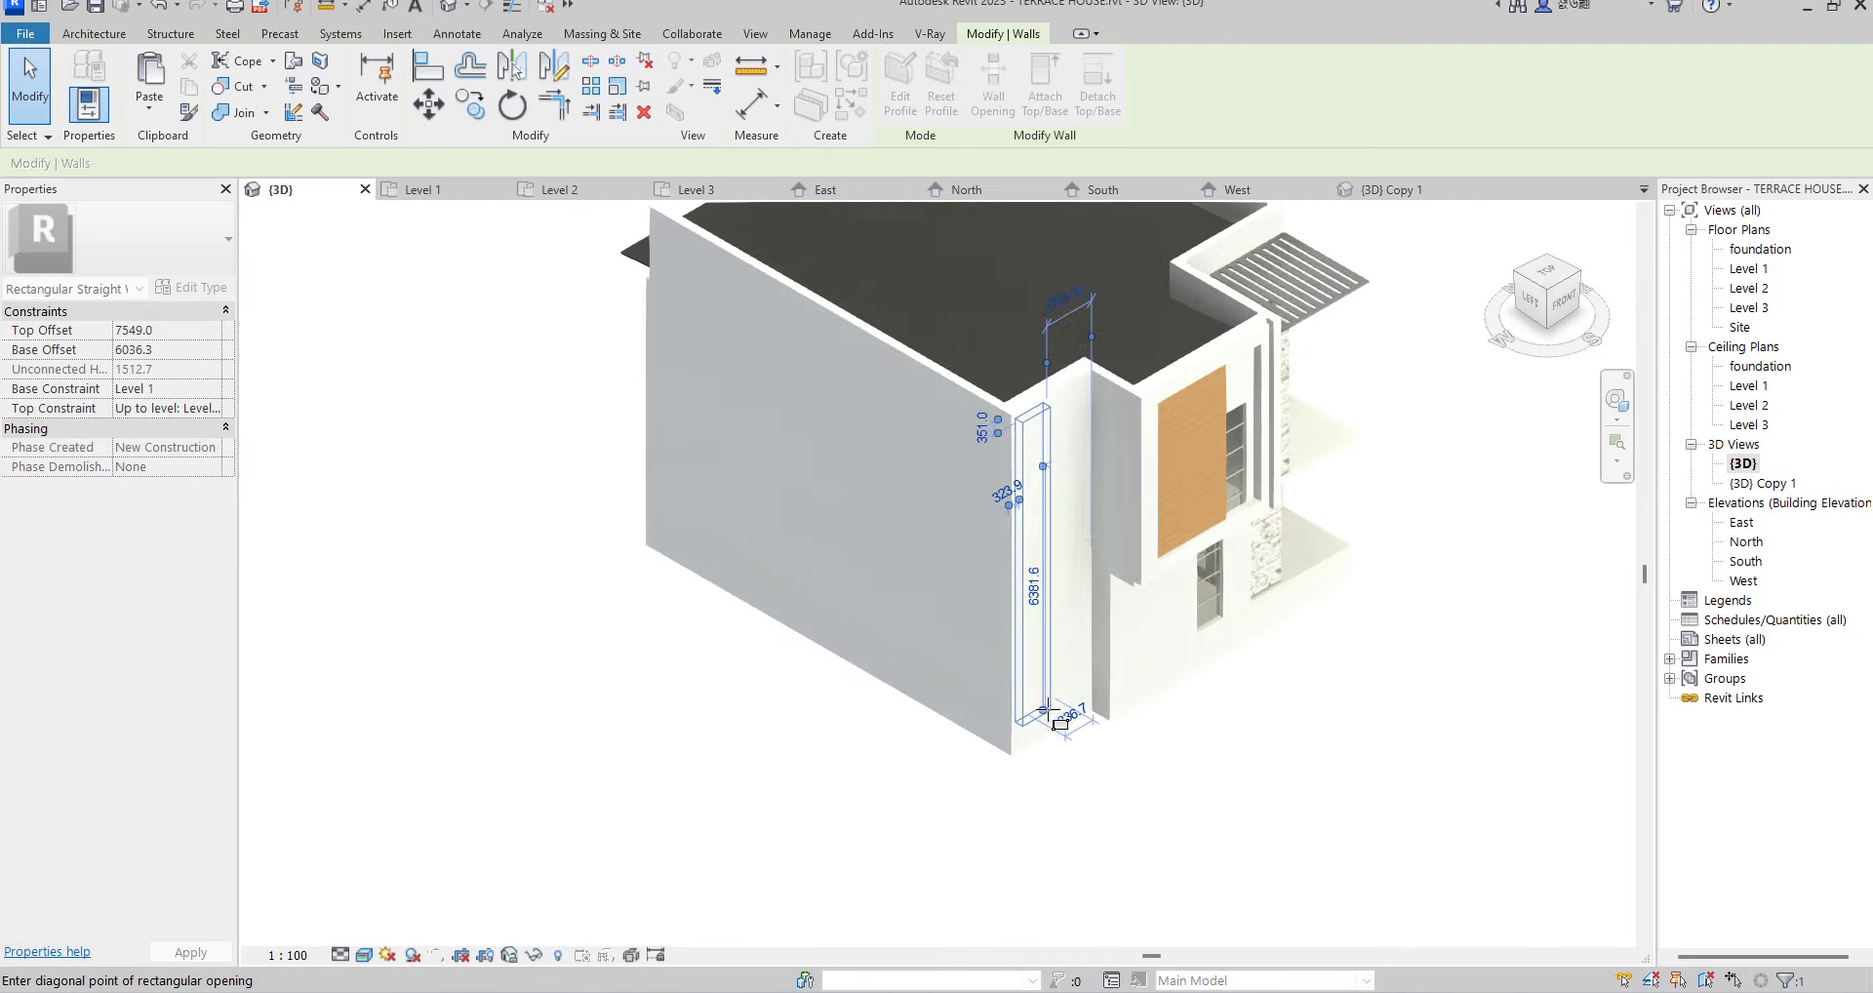
scroll(1085, 694, up, 2)
scroll(1085, 694, up, 2)
scroll(1132, 721, up, 1)
click(1128, 714)
scroll(986, 718, down, 4)
scroll(878, 712, down, 1)
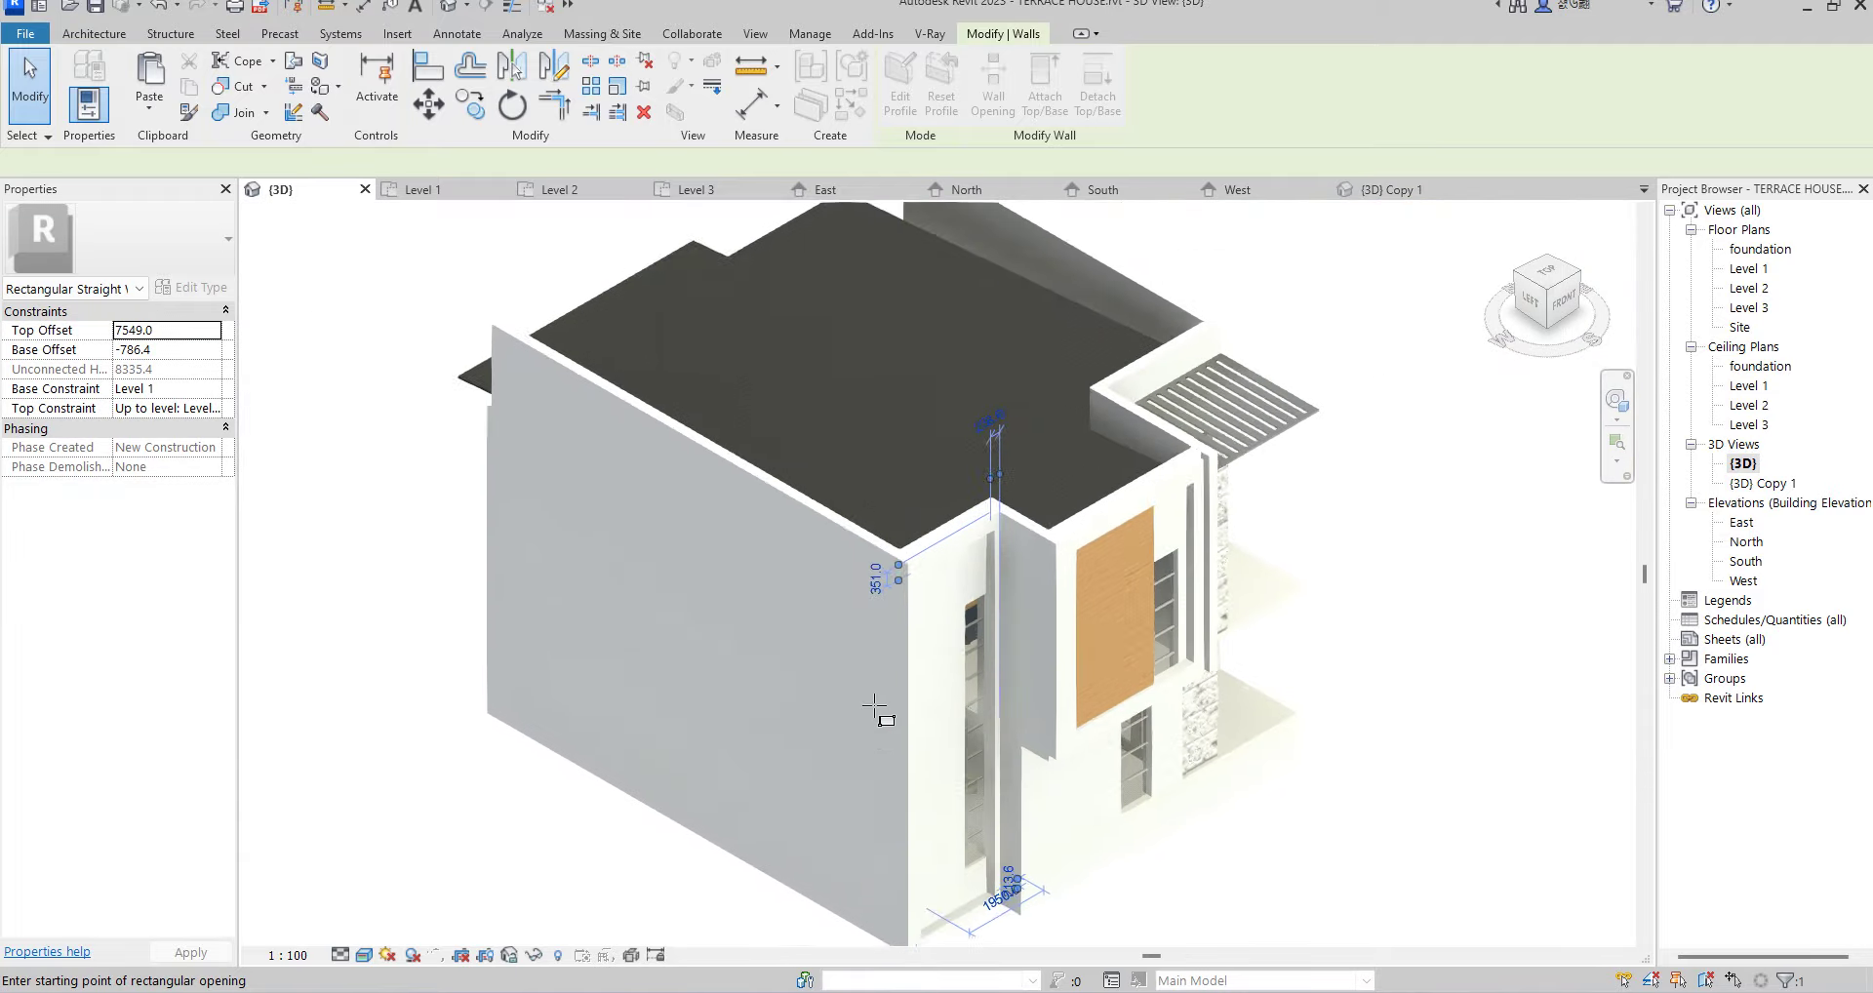
scroll(878, 717, up, 2)
key(Escape)
key(Escape)
- Zoom around the opening and reselect the wall containing it
scroll(878, 586, up, 2)
scroll(683, 586, up, 1)
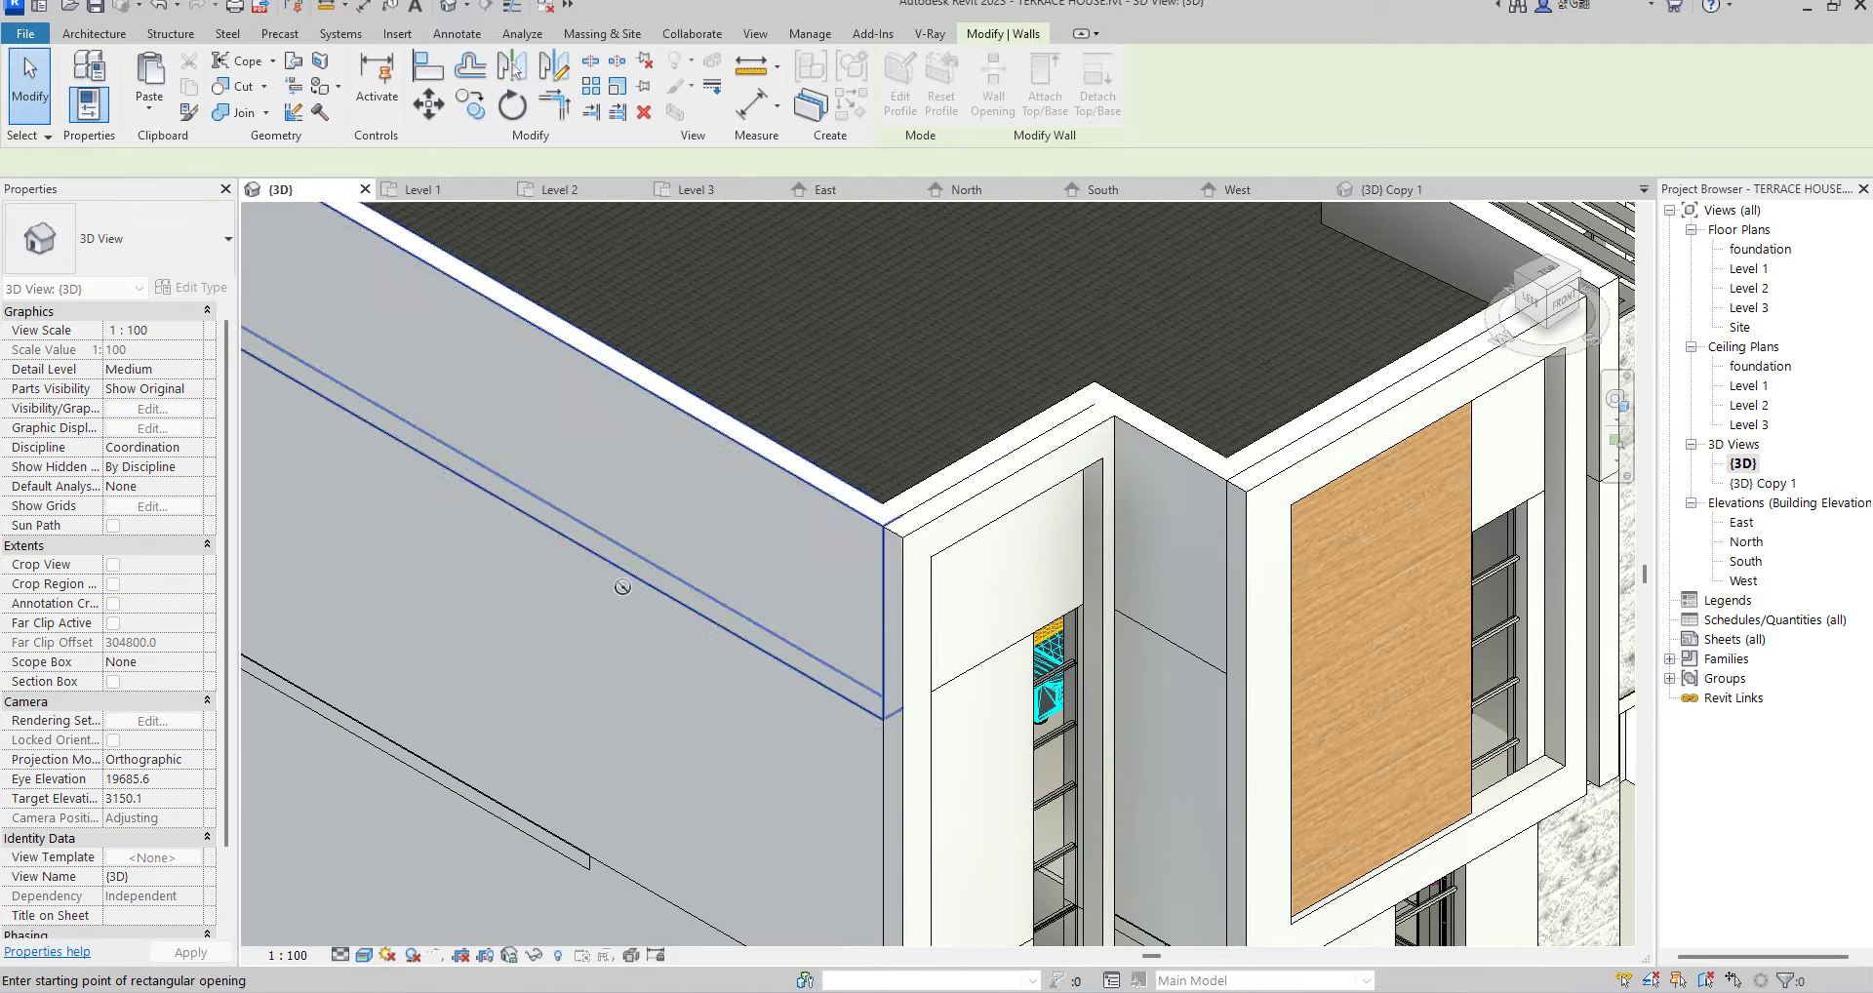
scroll(531, 584, down, 1)
scroll(781, 576, down, 3)
scroll(1067, 559, up, 3)
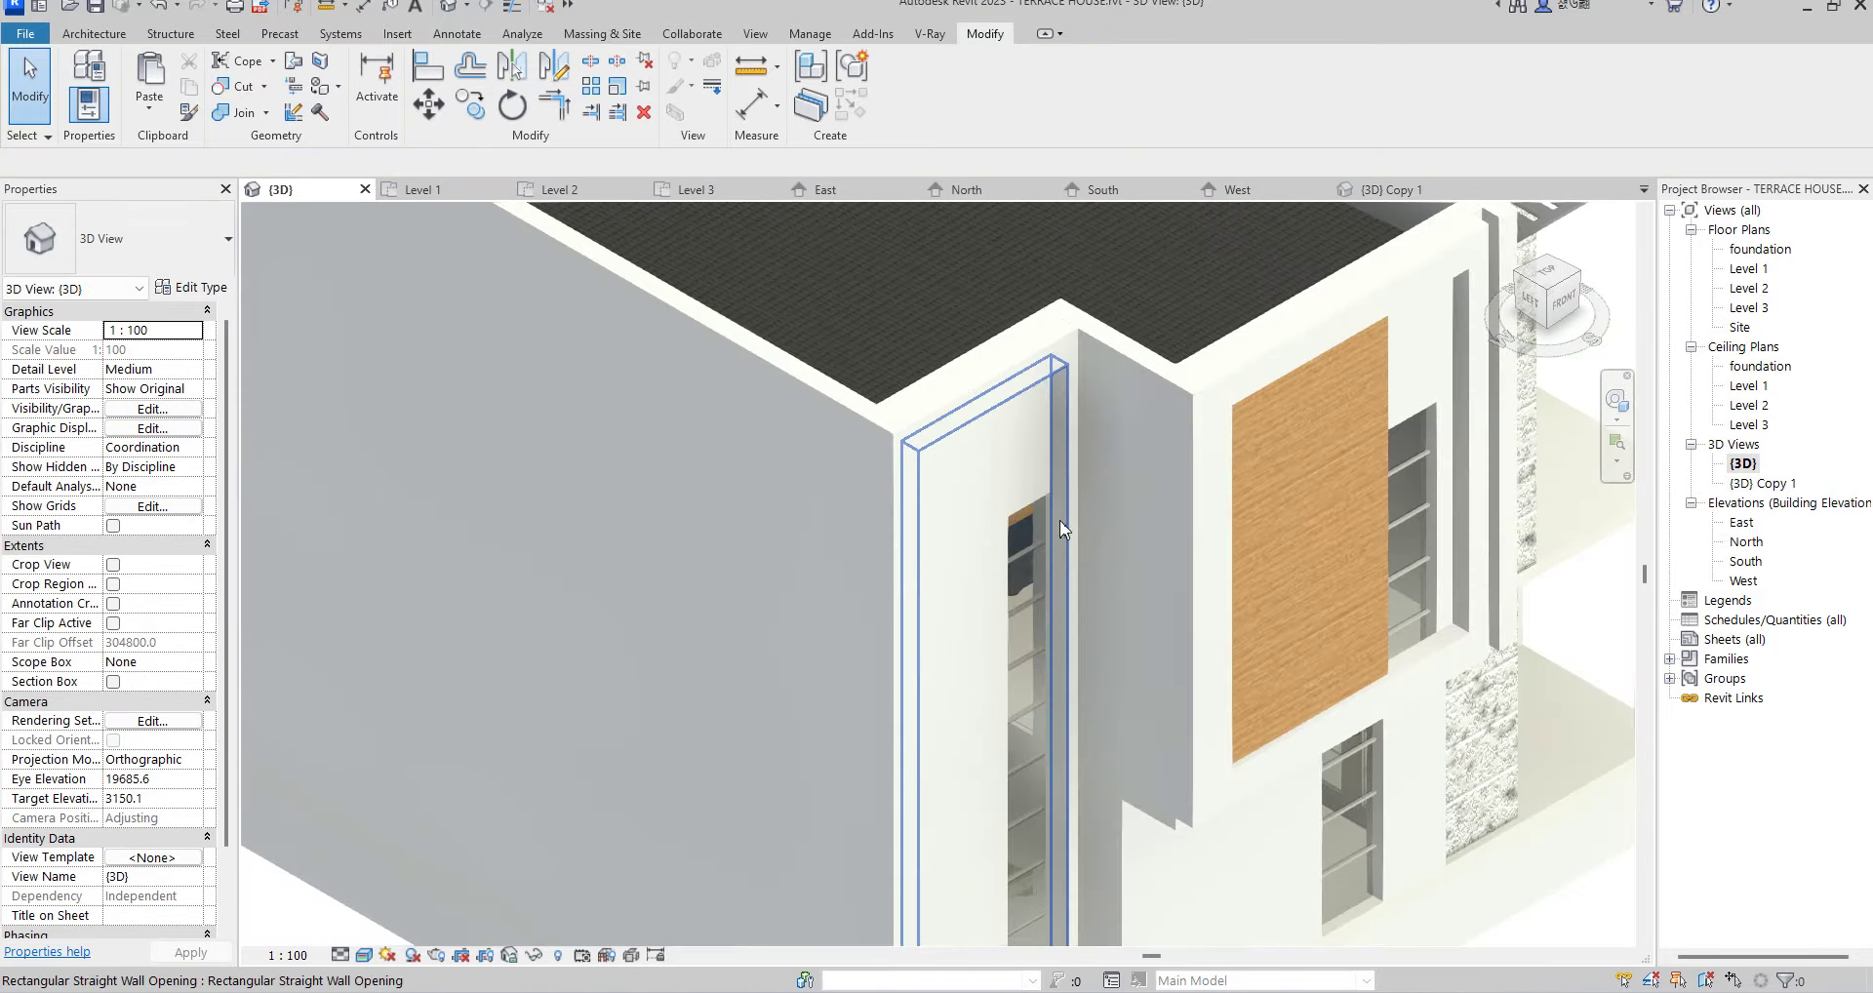
scroll(1066, 396, up, 2)
click(1056, 420)
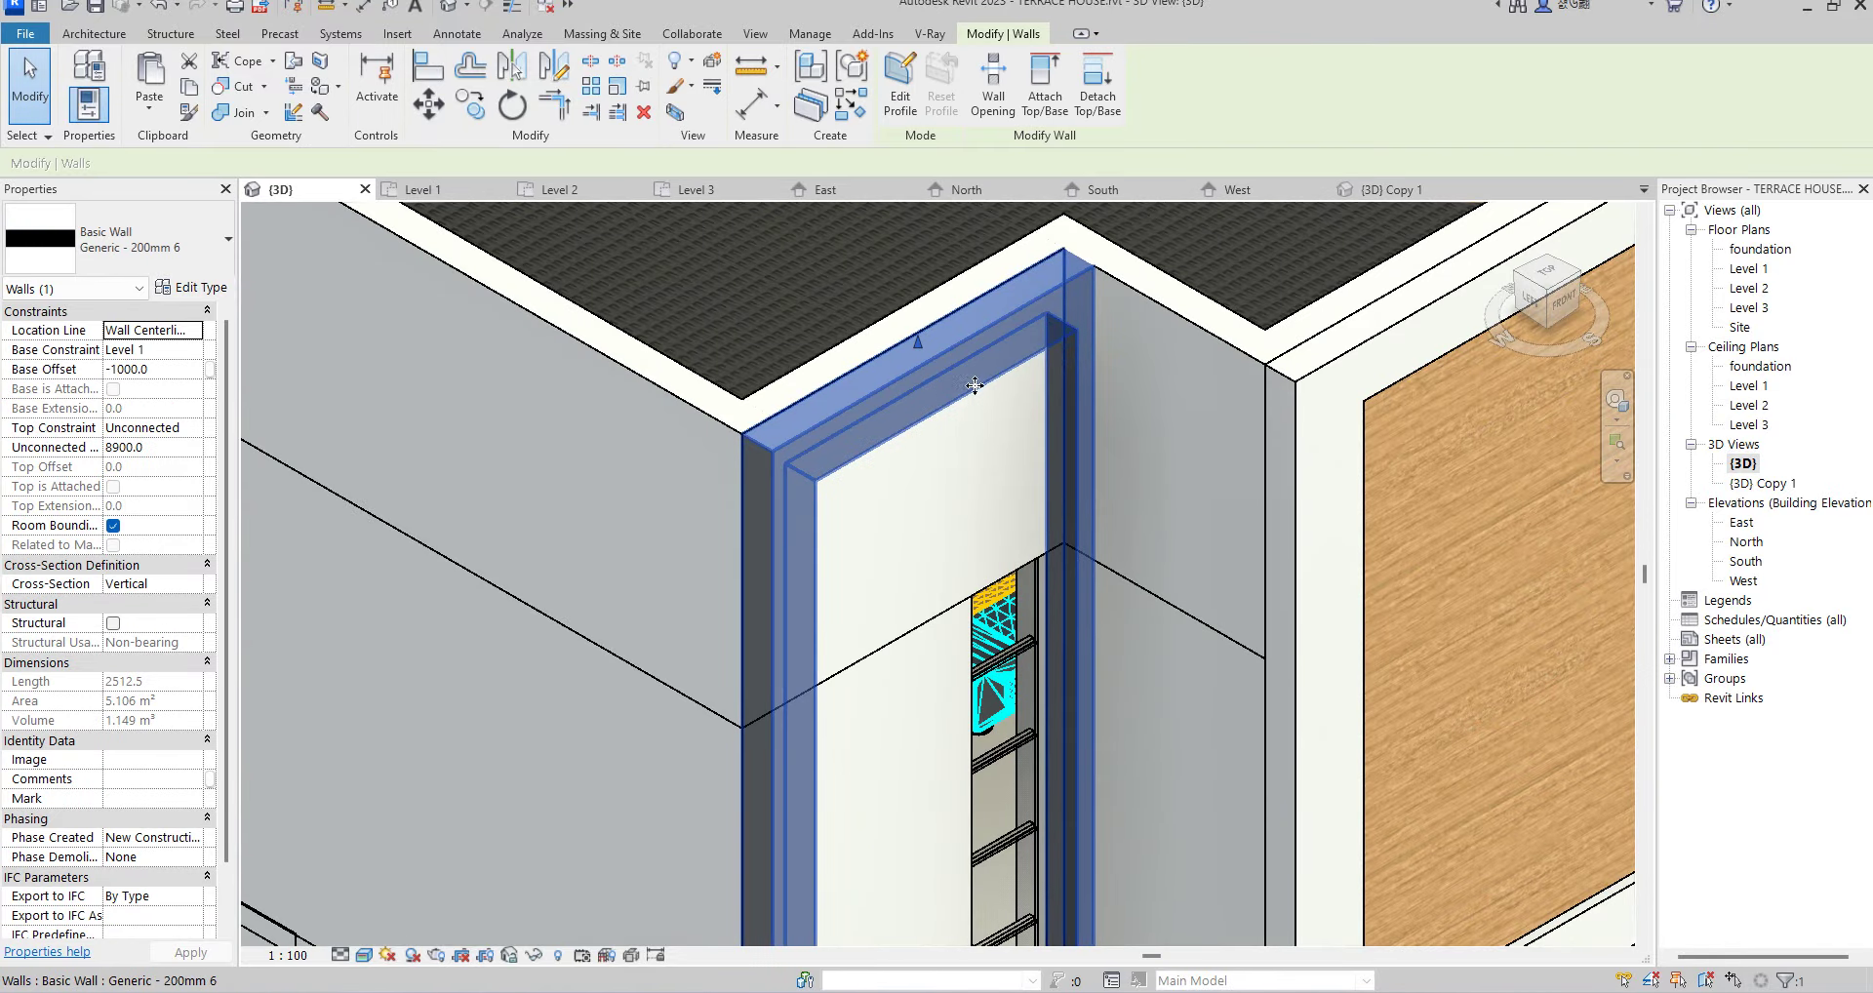
- In the South elevation, select the wall opening and nudge its top edge up slightly
double_click(1745, 561)
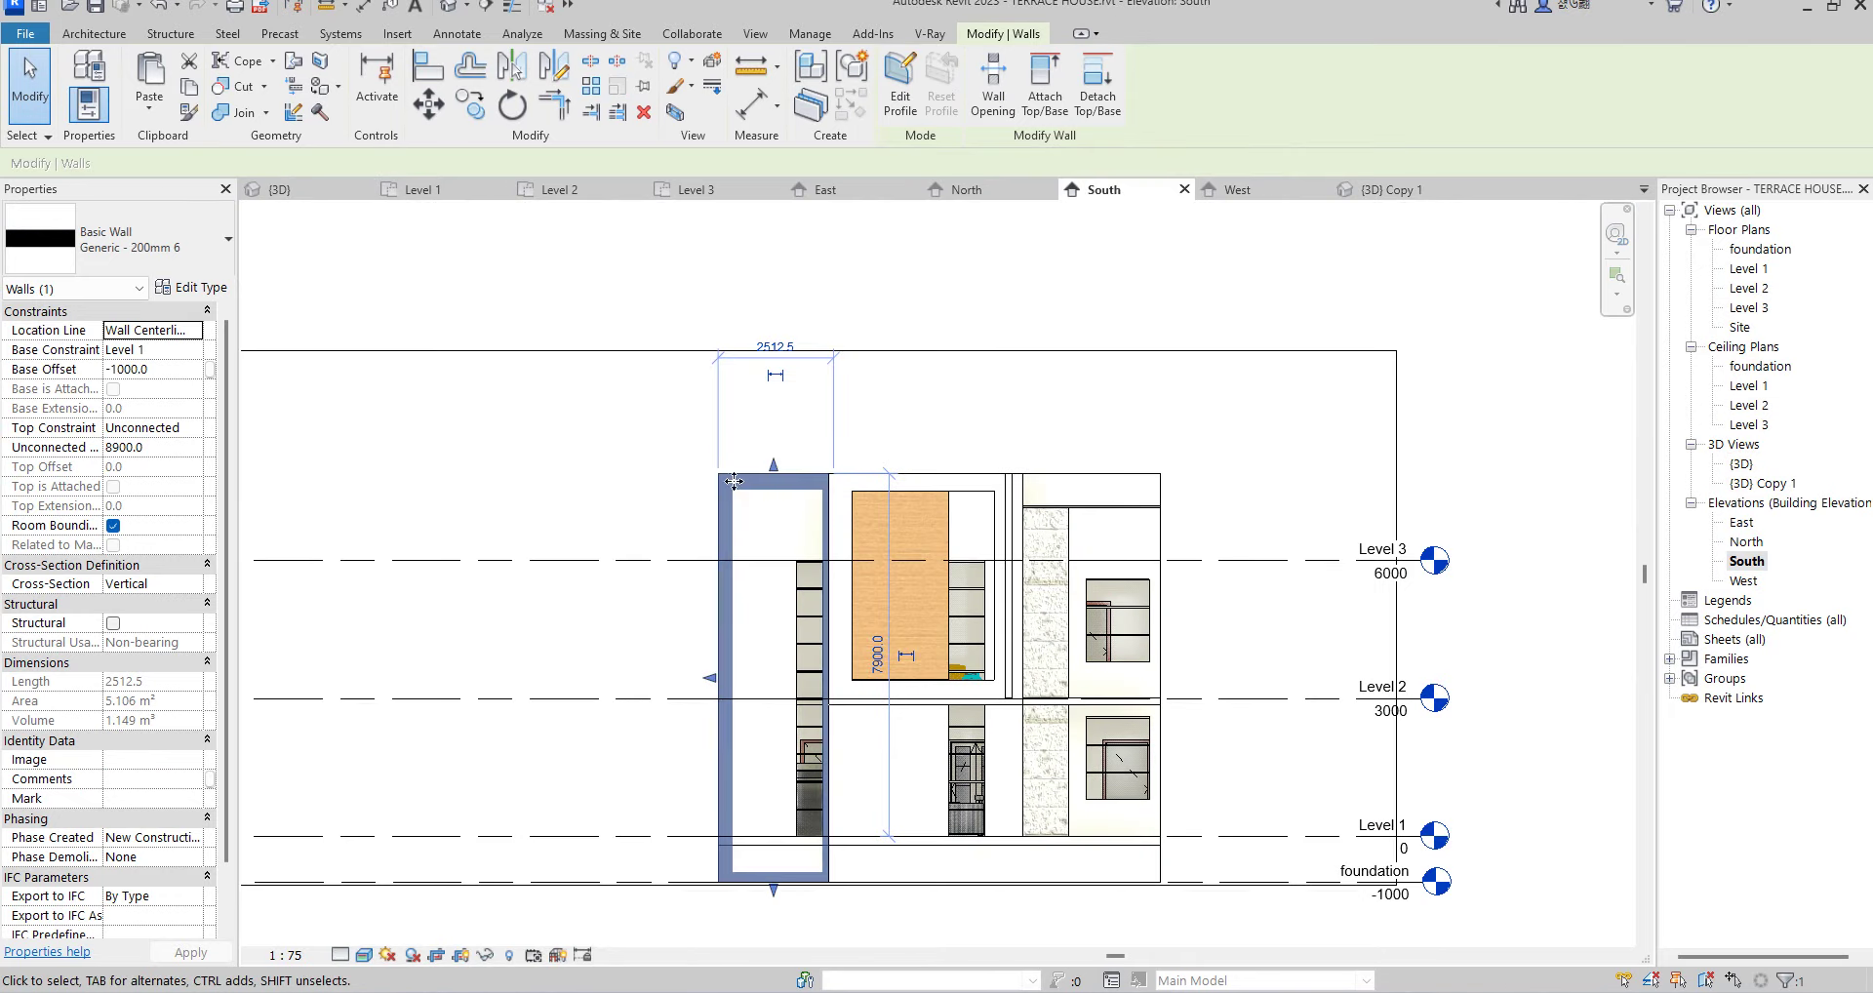
click(744, 522)
click(749, 491)
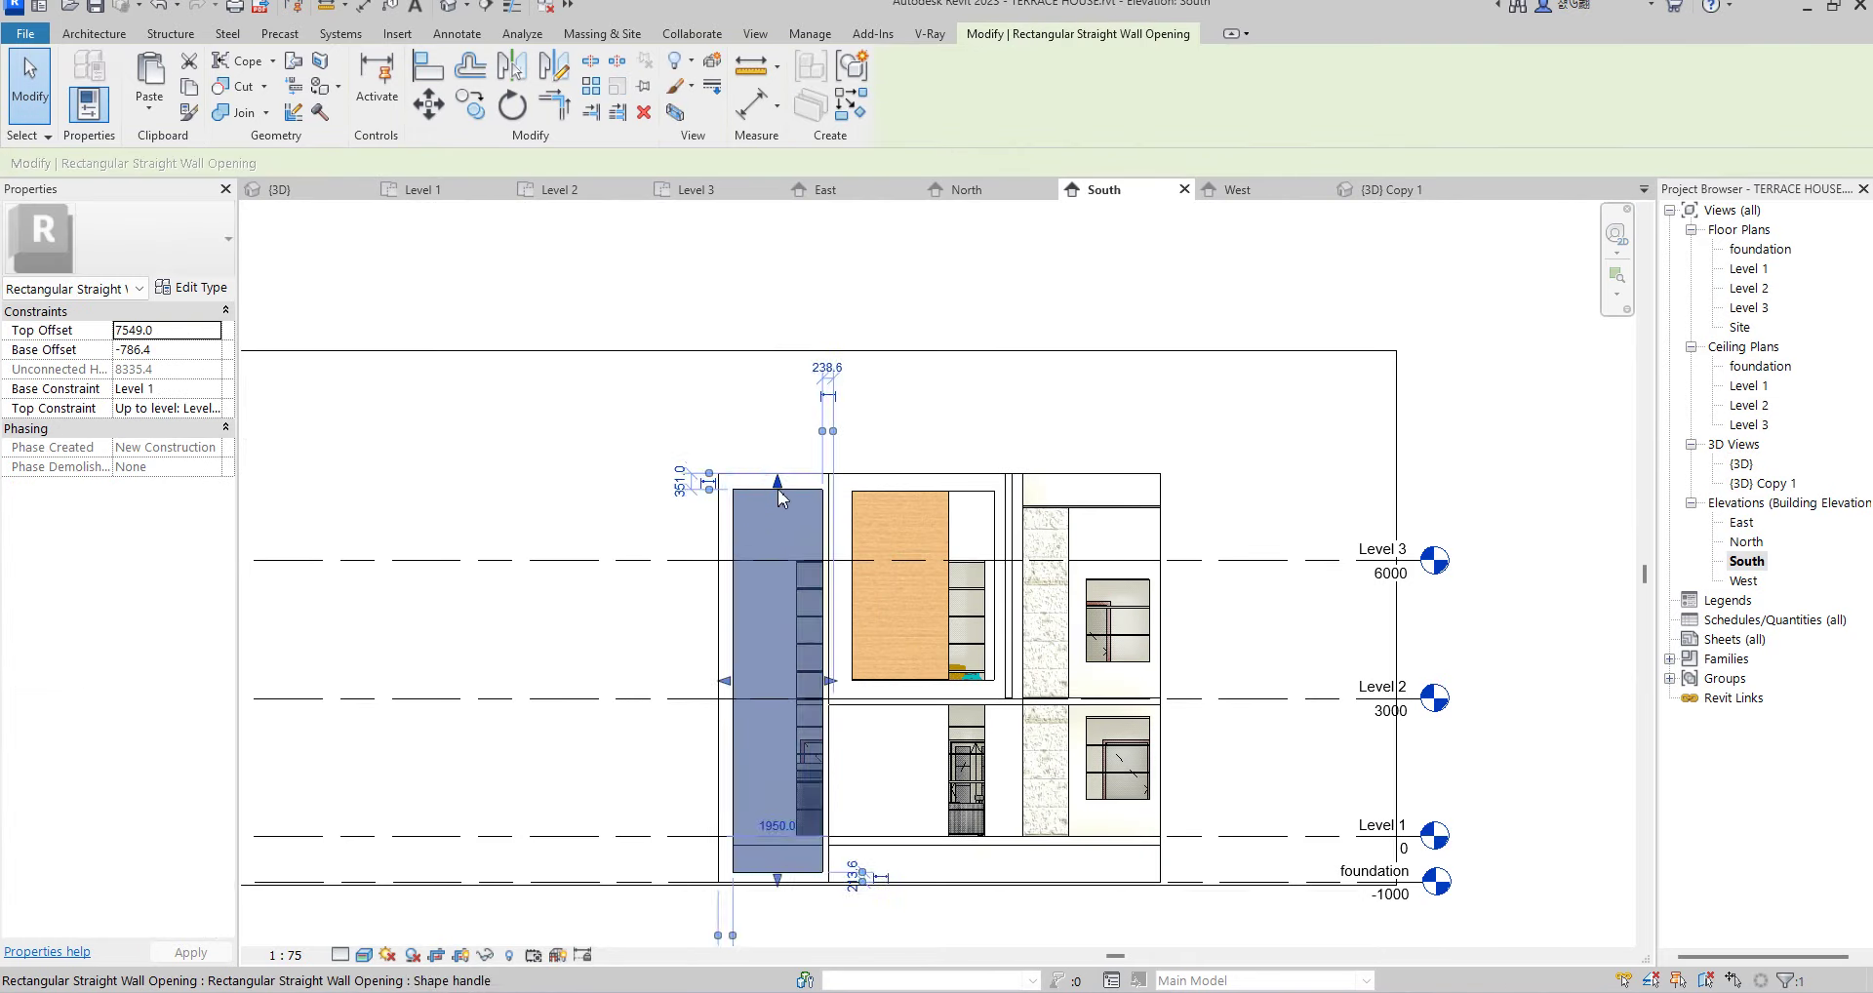
scroll(798, 636, up, 3)
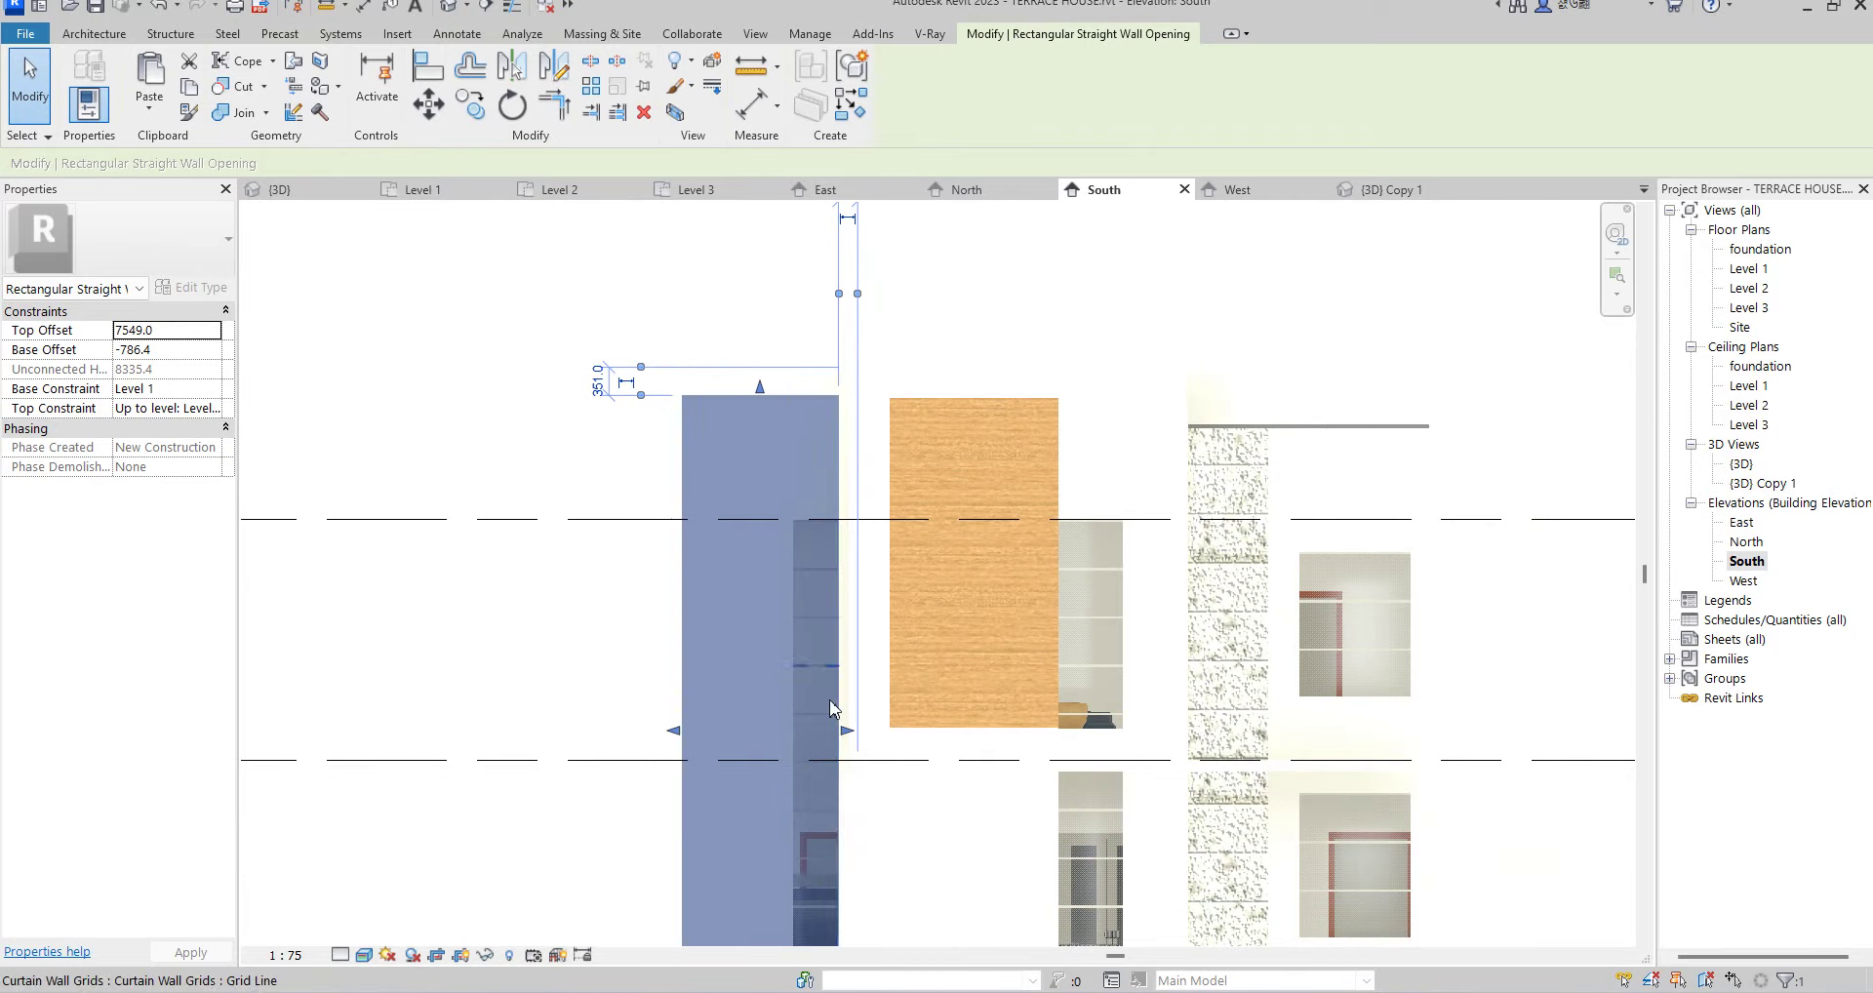
scroll(834, 722, up, 2)
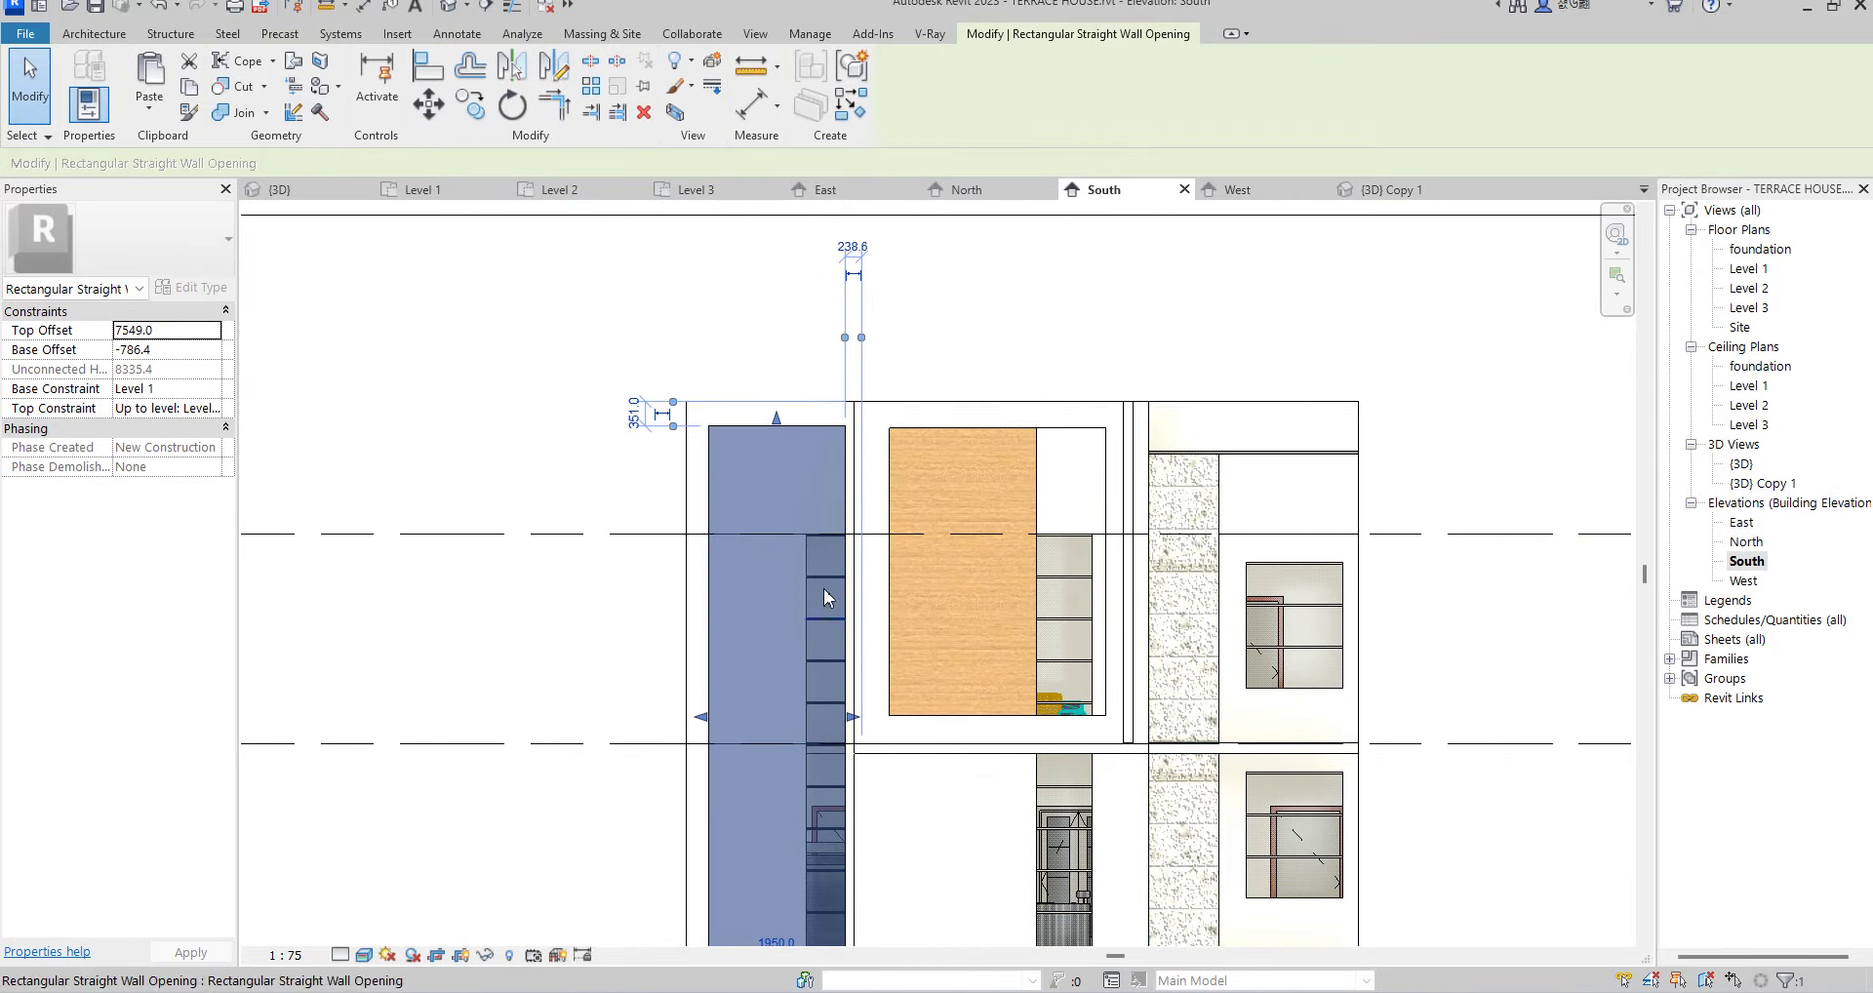
scroll(776, 439, up, 3)
scroll(777, 448, up, 4)
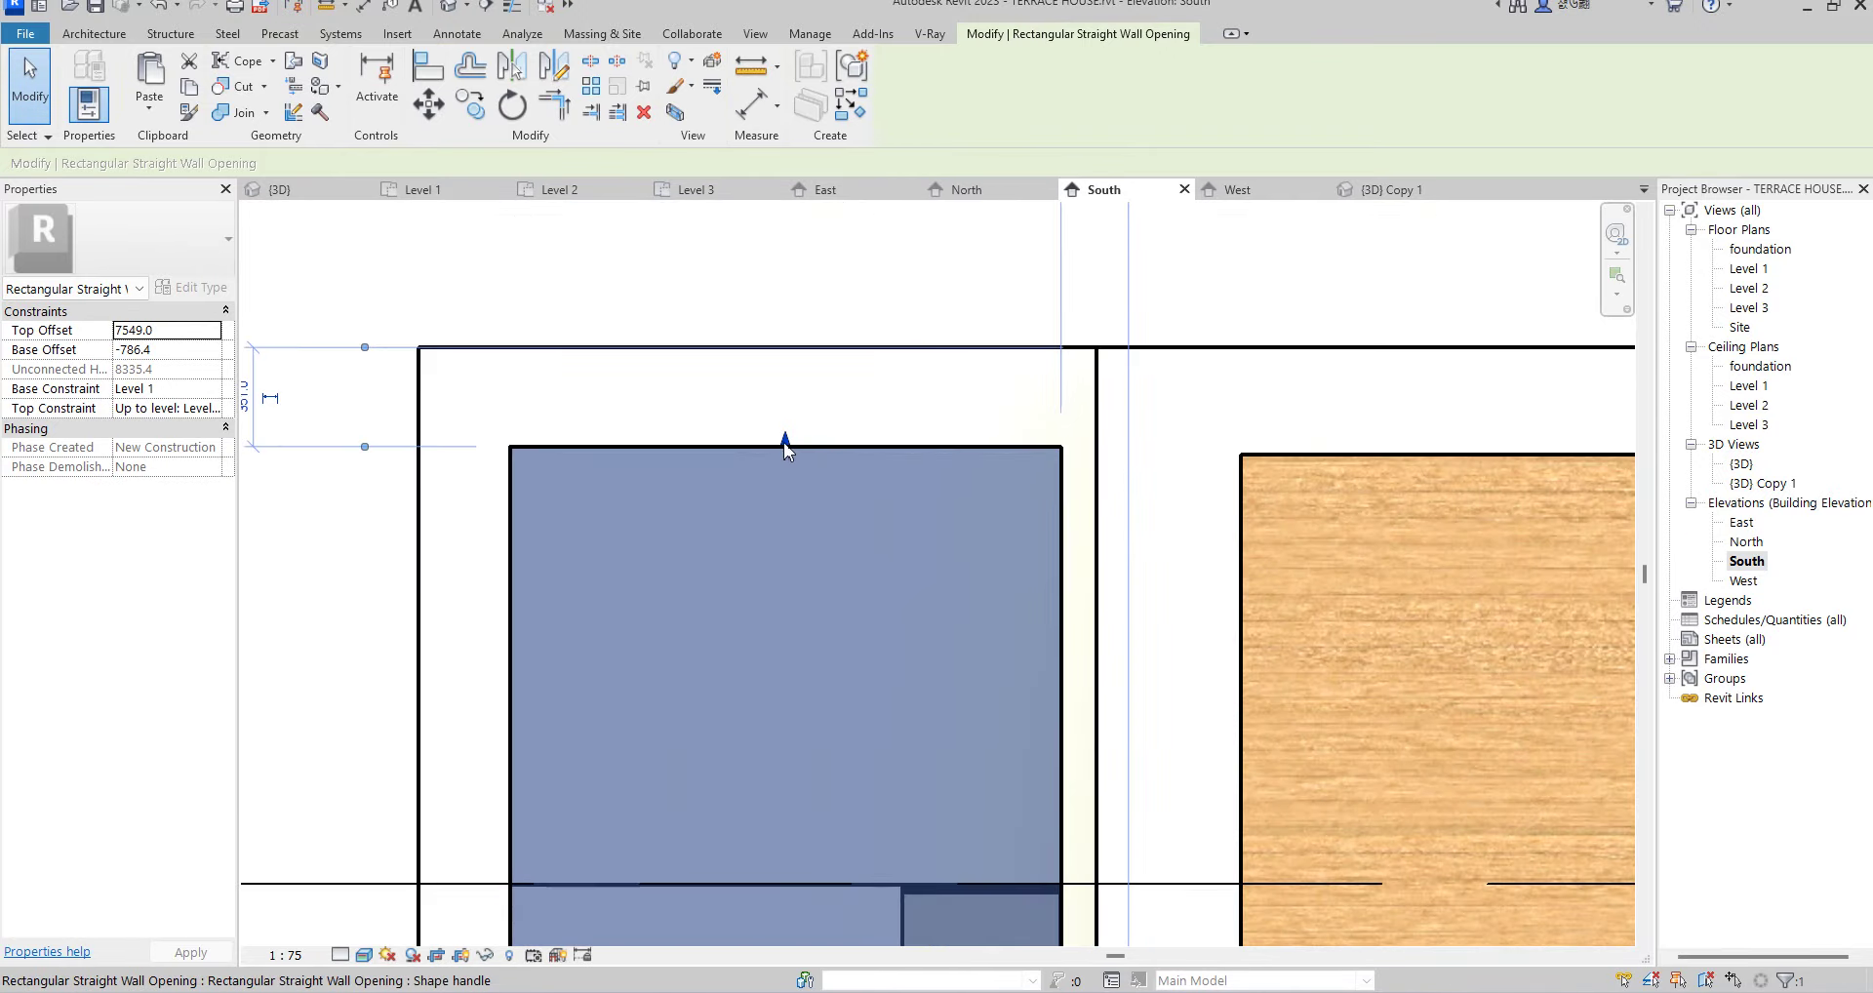
drag(781, 444, 787, 414)
scroll(786, 413, down, 3)
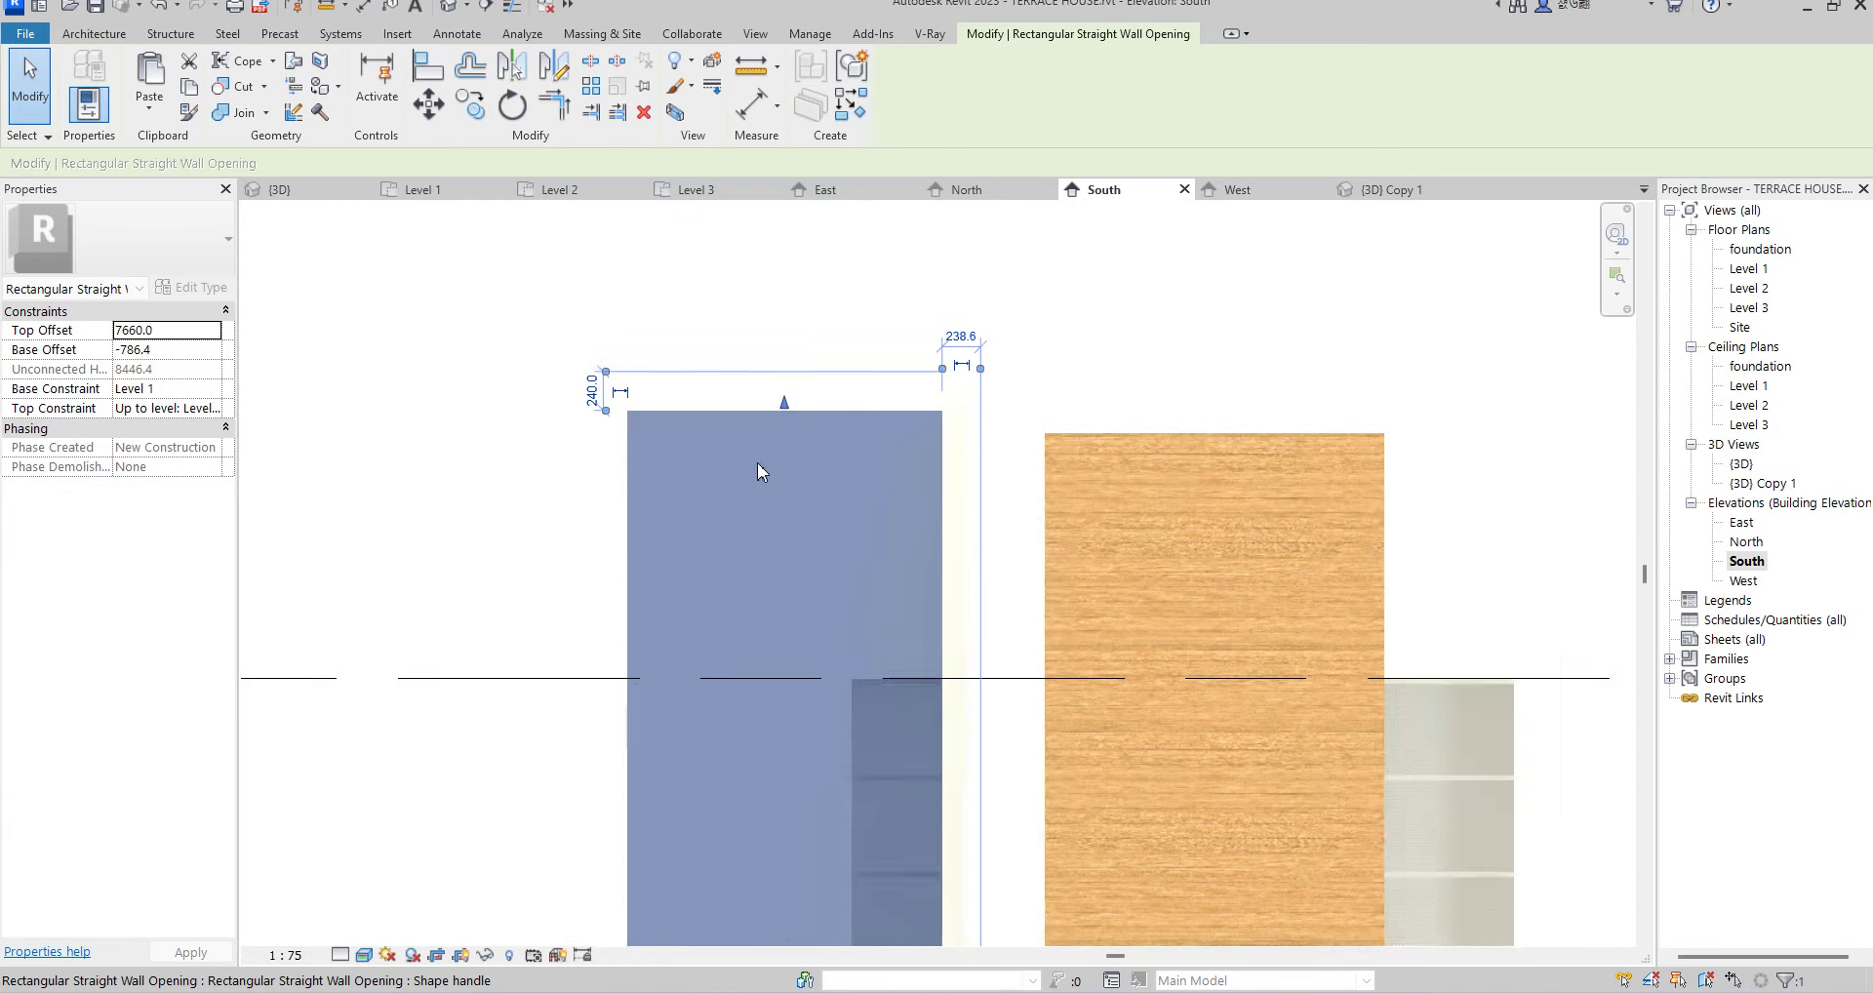
scroll(751, 468, down, 3)
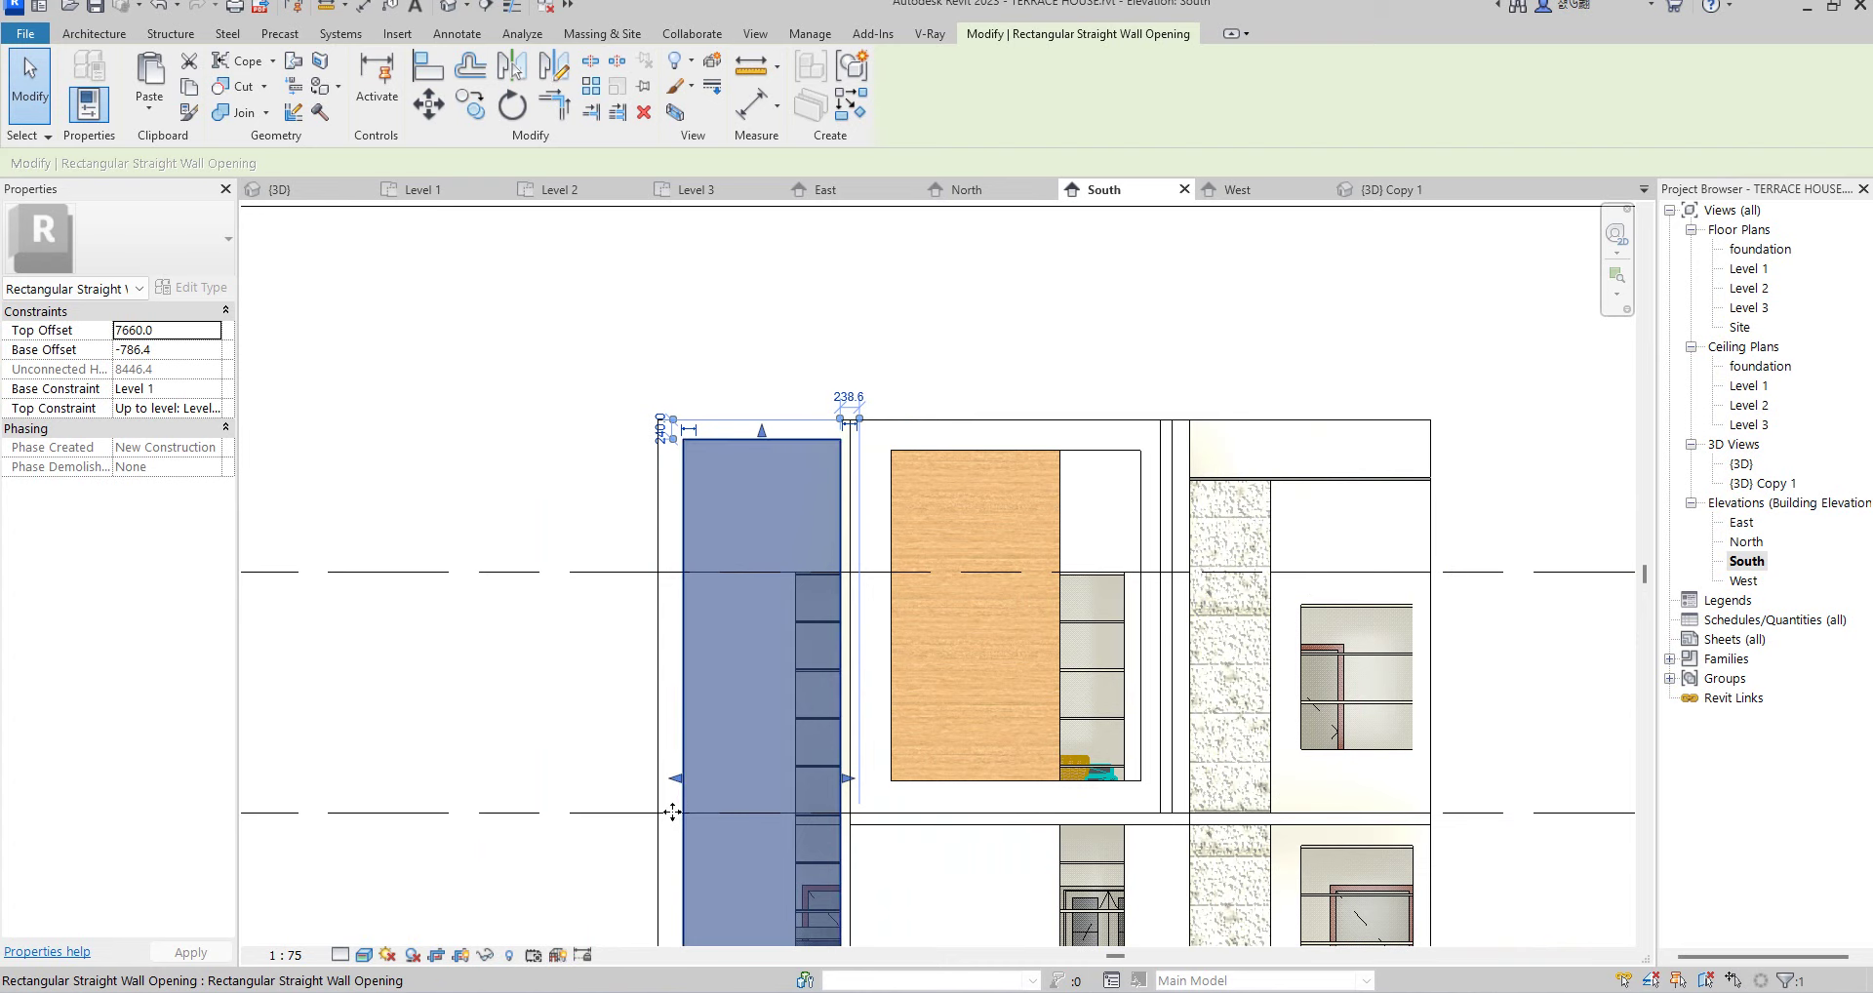
scroll(683, 742, up, 1)
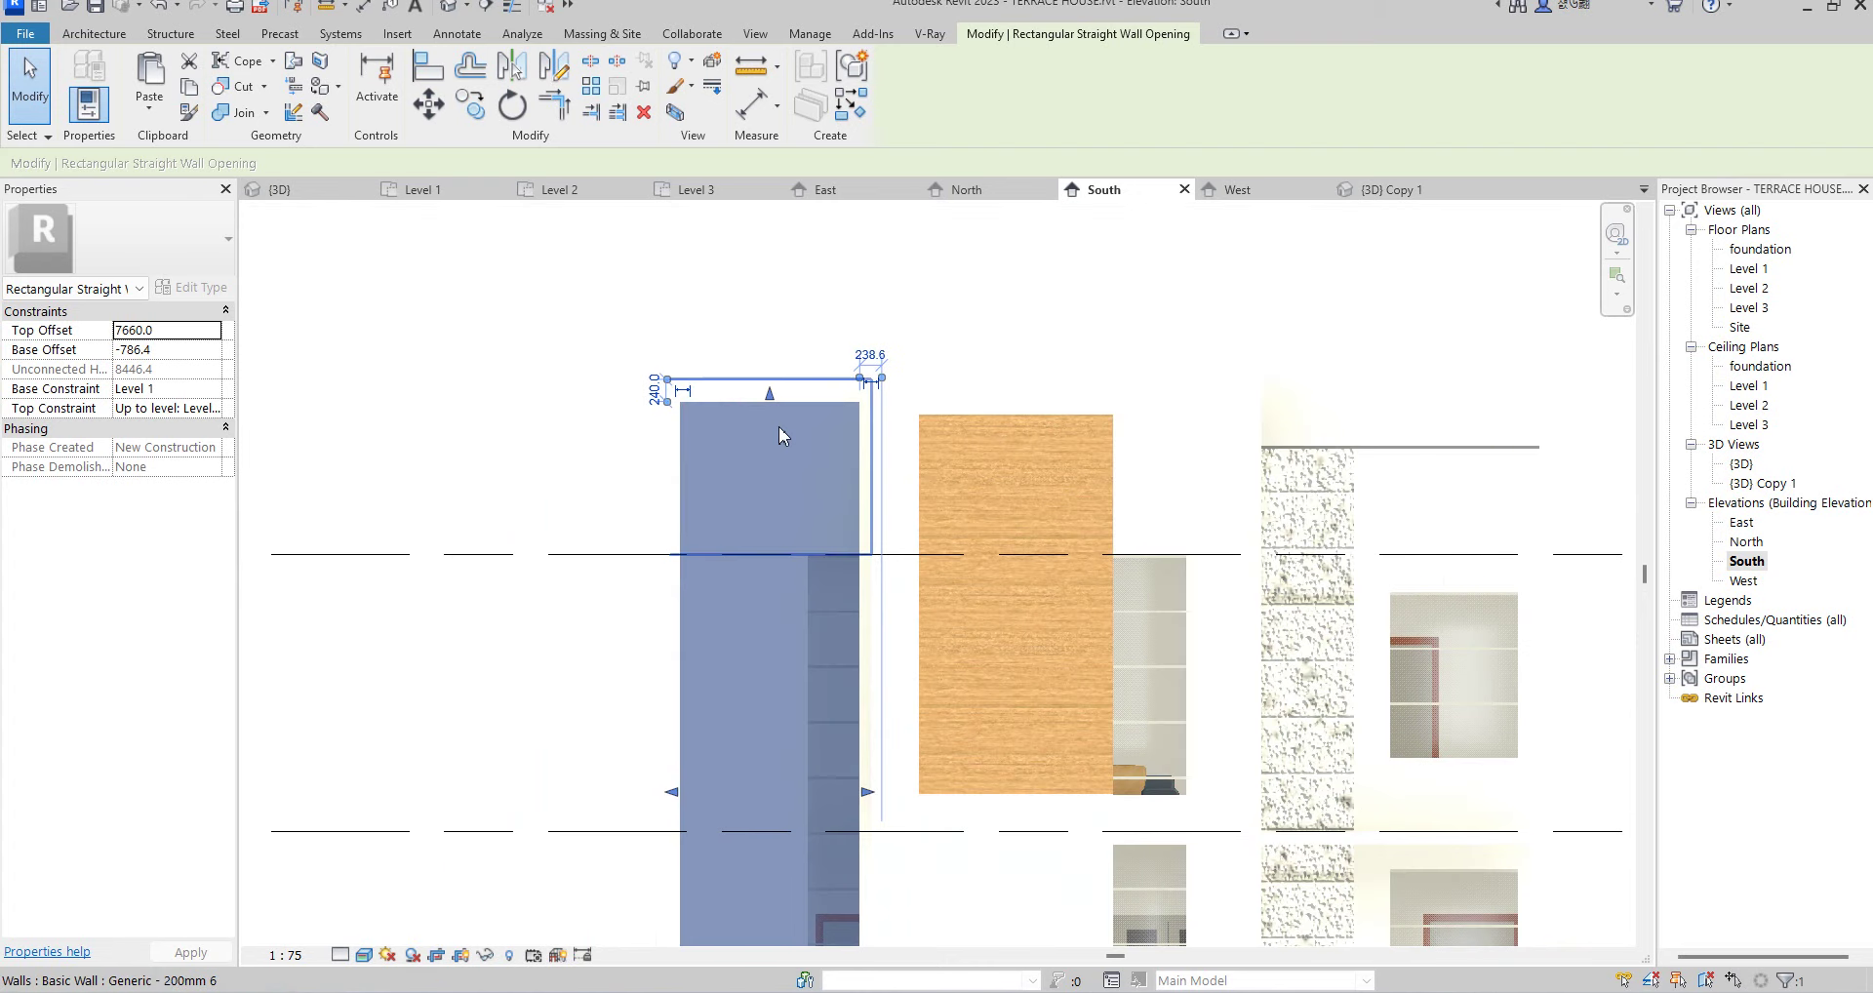
click(874, 303)
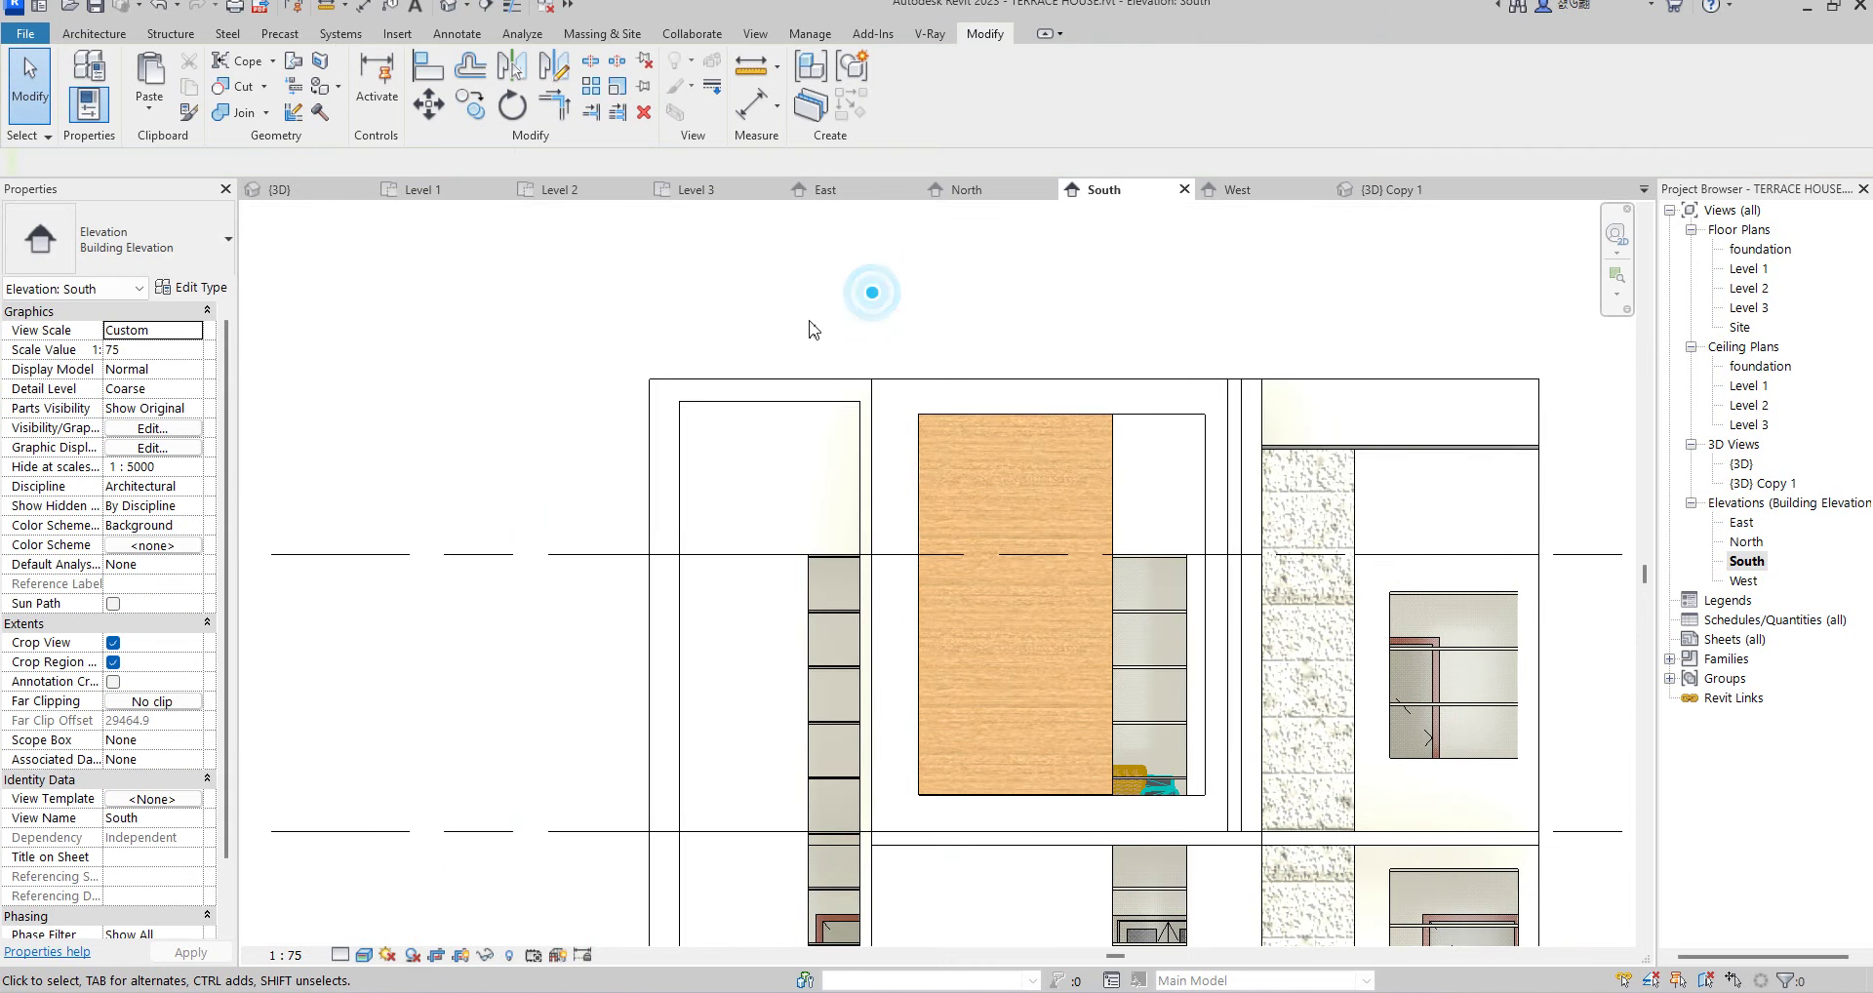
- Lower the wall to 7500 mm; drop the opening top to 6219.9 and widen it left
click(794, 389)
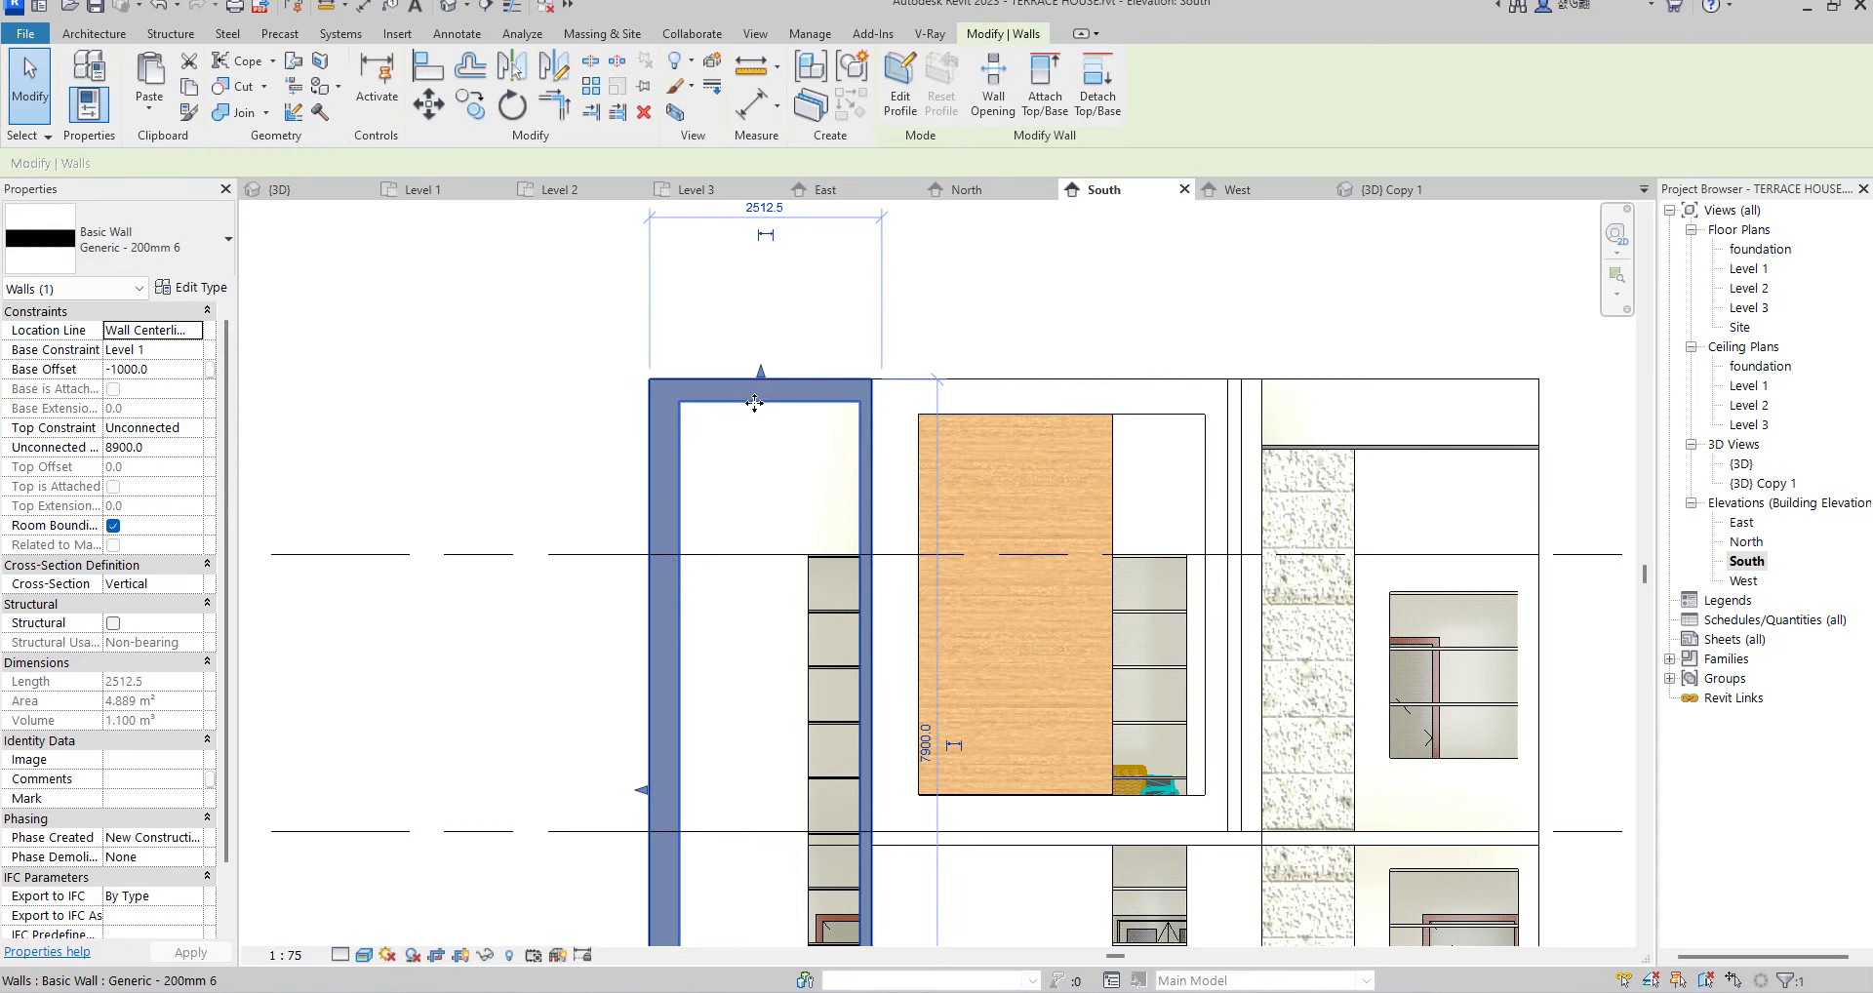
mouse_move(764, 390)
mouse_down()
mouse_move(776, 627)
mouse_move(744, 621)
mouse_up()
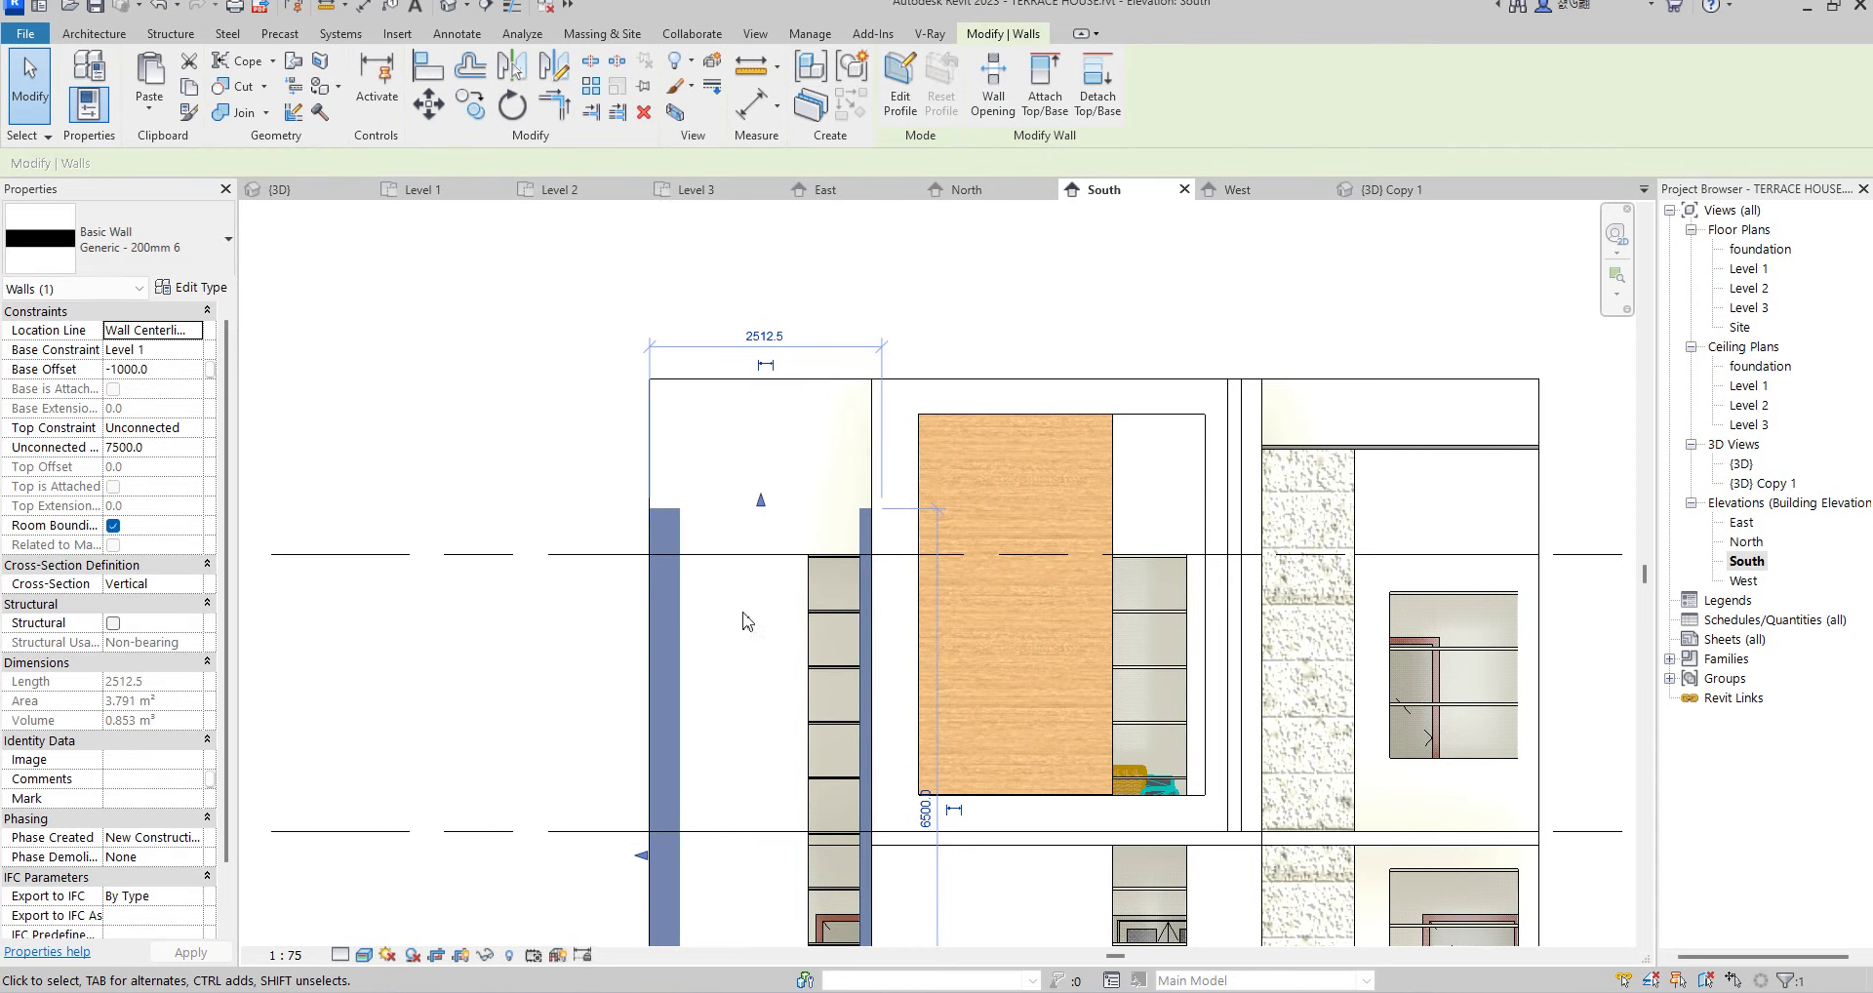
click(708, 408)
drag(775, 459, 777, 531)
scroll(668, 845, up, 1)
scroll(680, 839, up, 1)
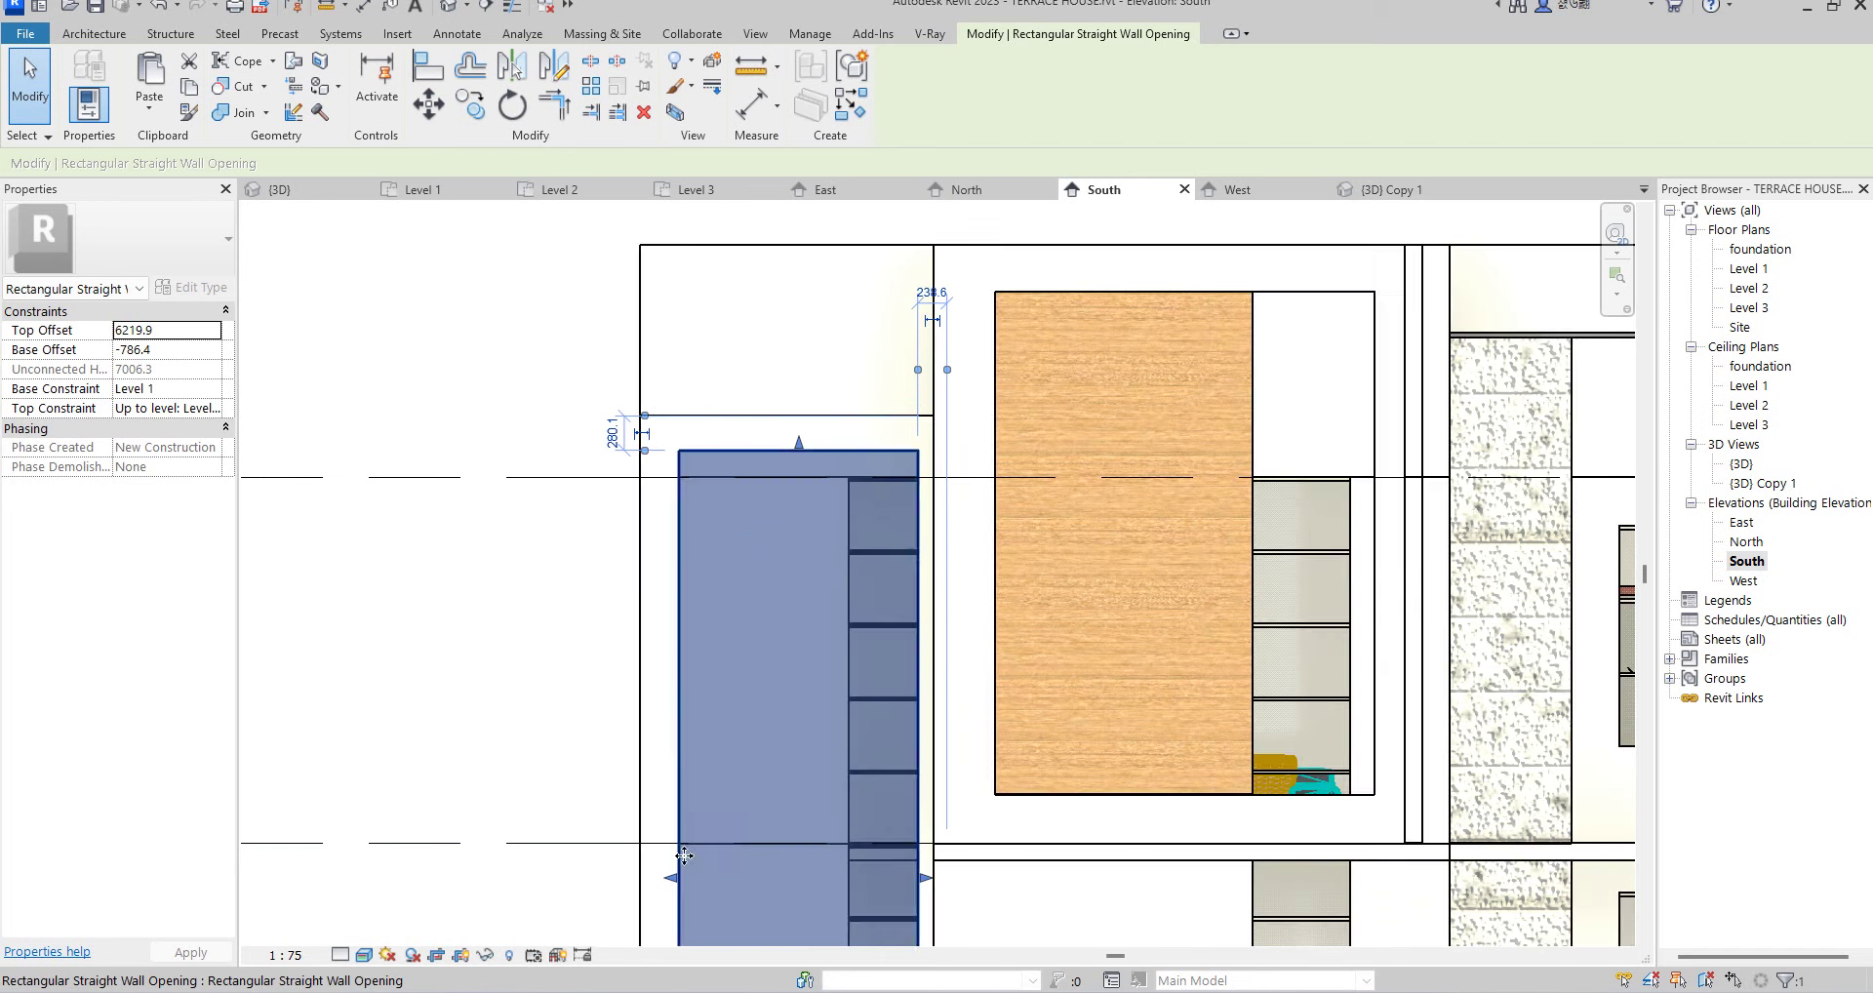
drag(683, 856, 664, 876)
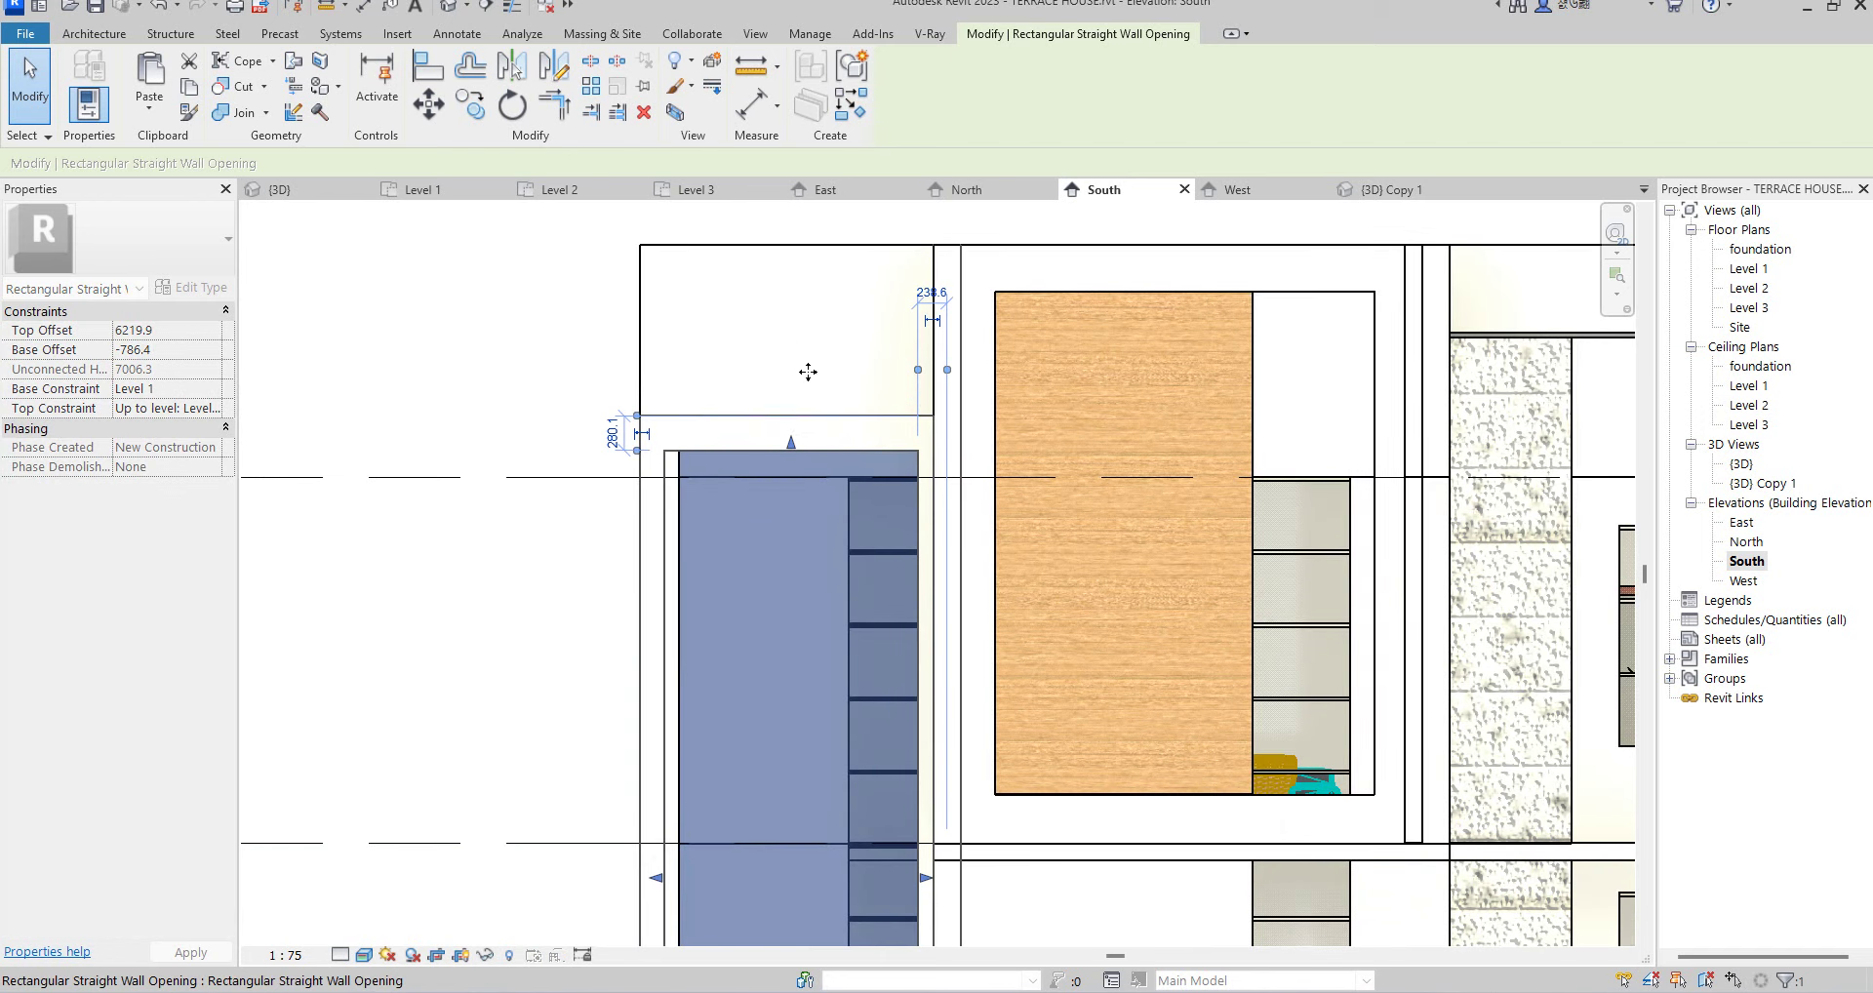
click(807, 372)
scroll(777, 493, down, 2)
scroll(597, 709, down, 2)
- Lower the Level 3 parapet wall's top to 1600 mm and drop the thin end wall's top
click(629, 813)
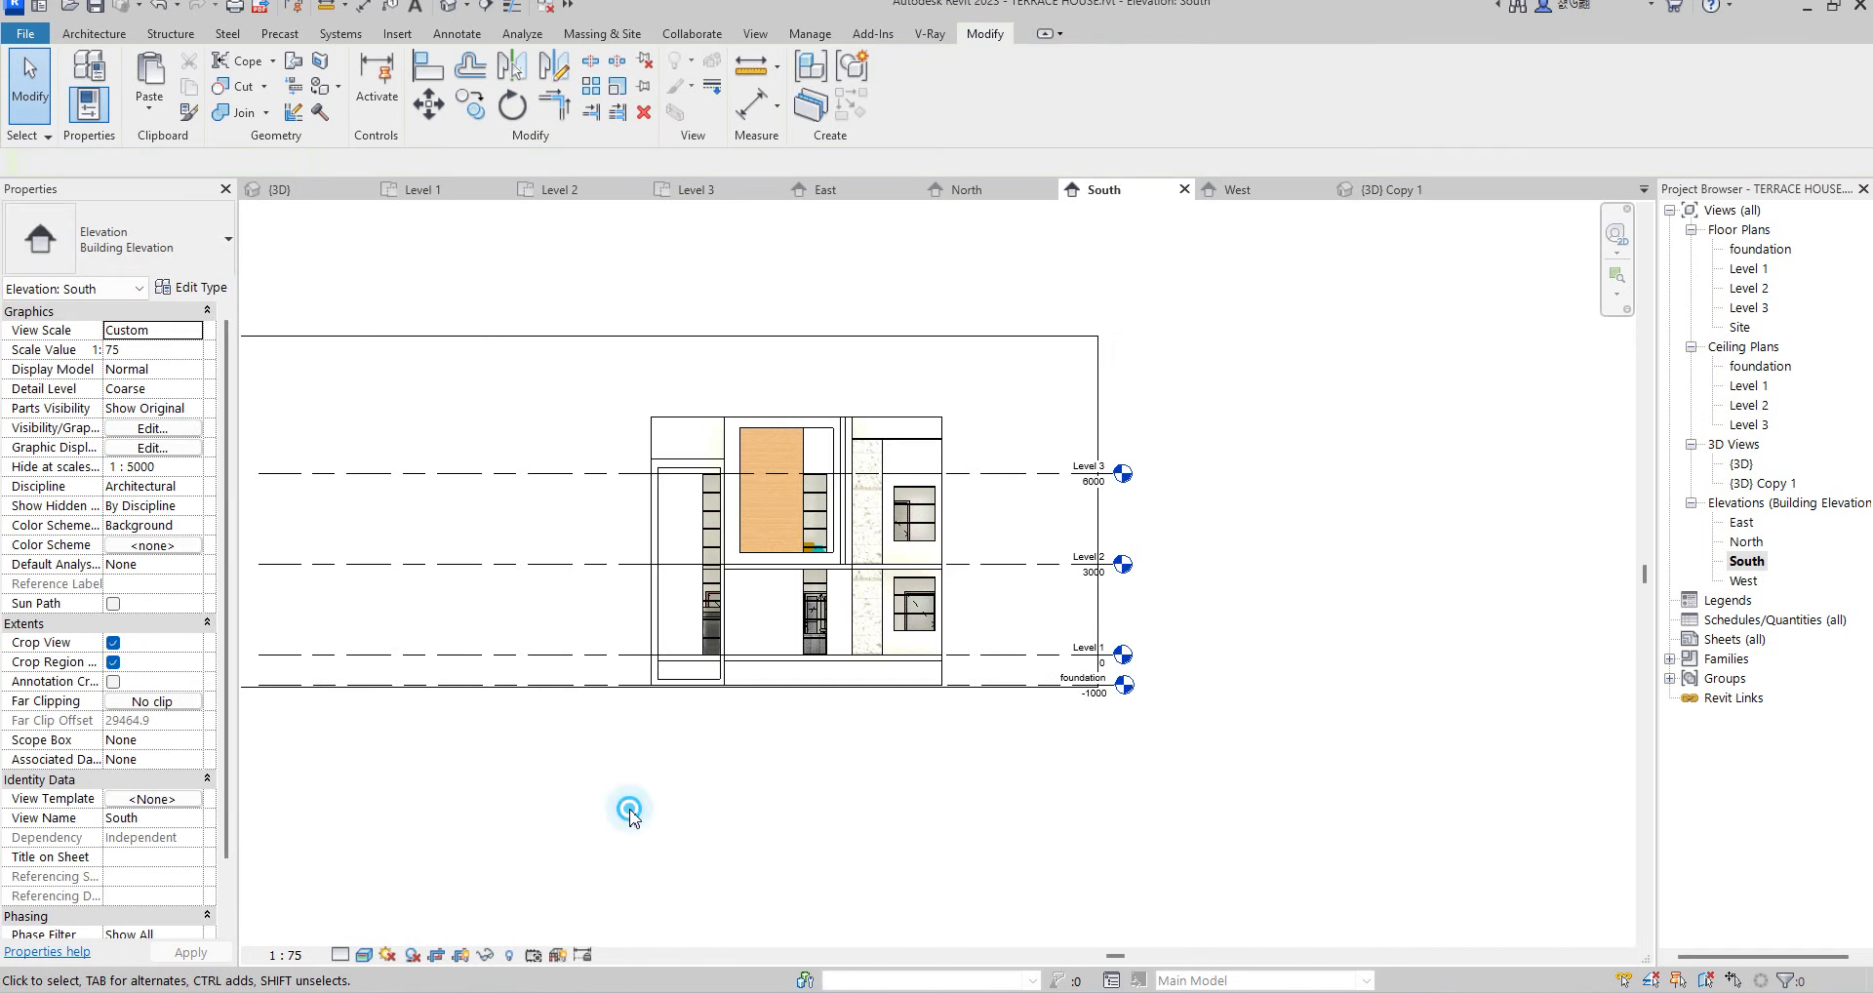
scroll(665, 439, up, 2)
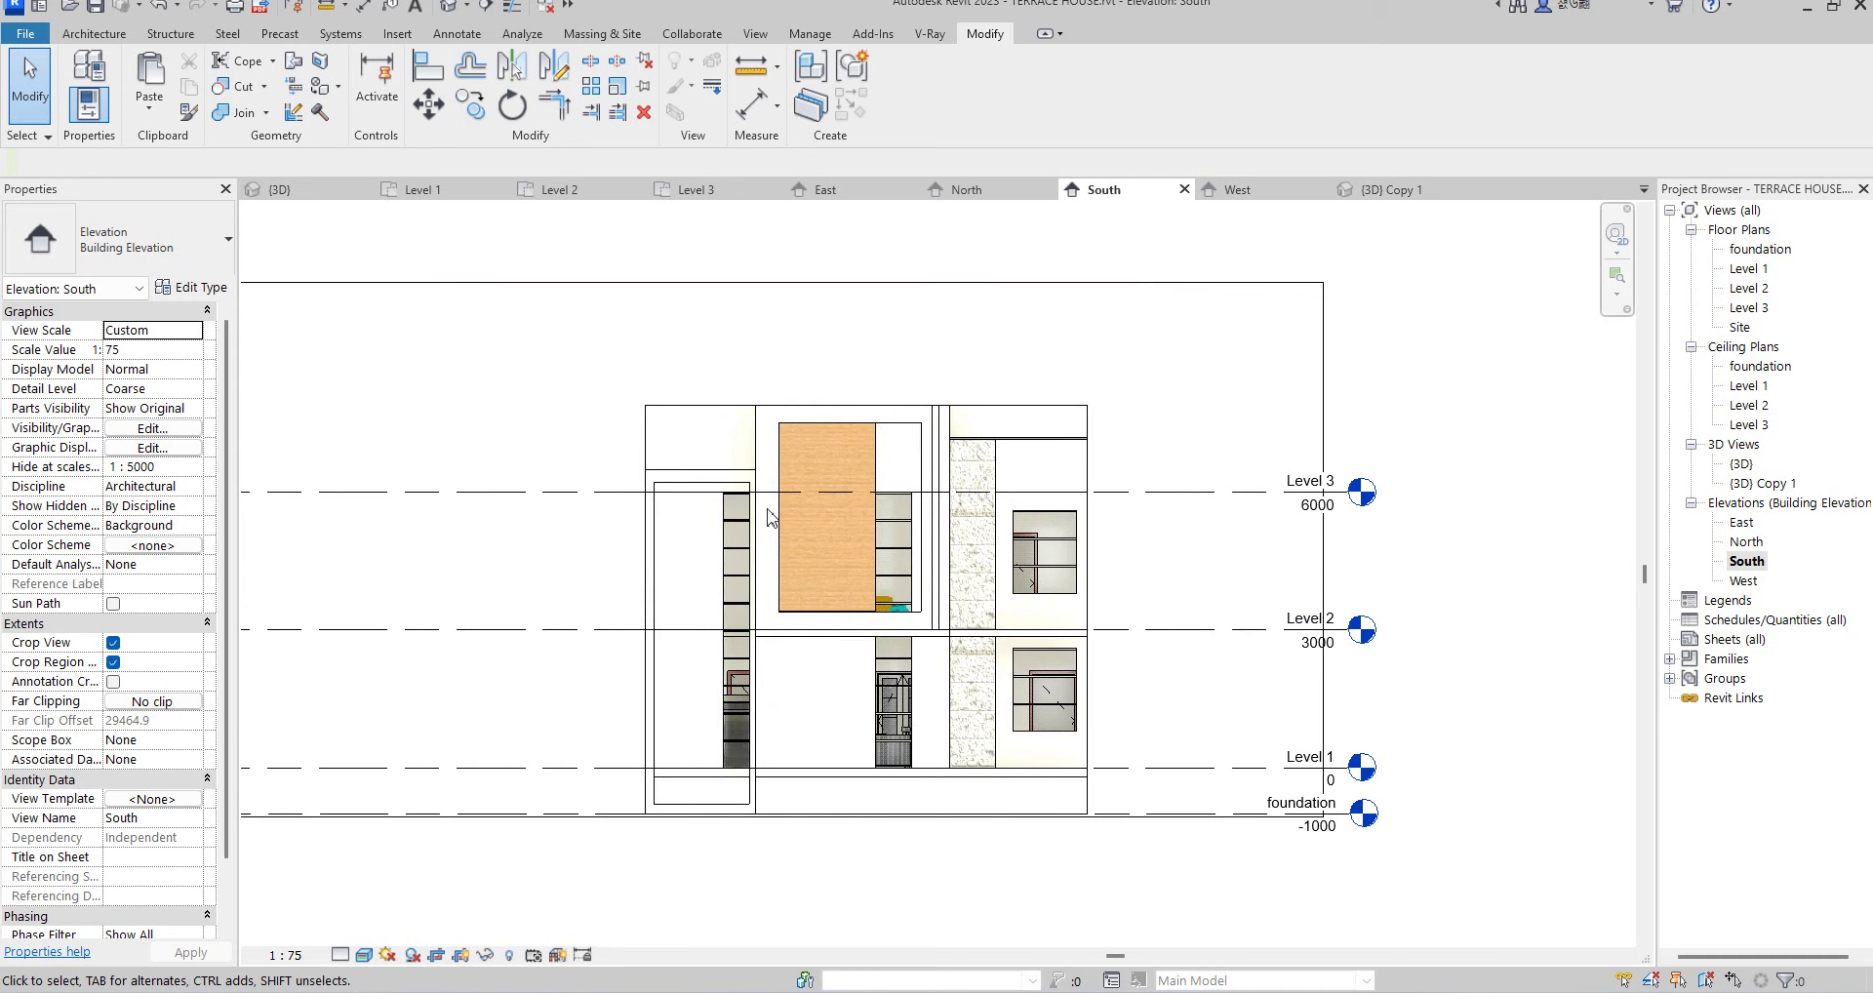
scroll(695, 429, up, 2)
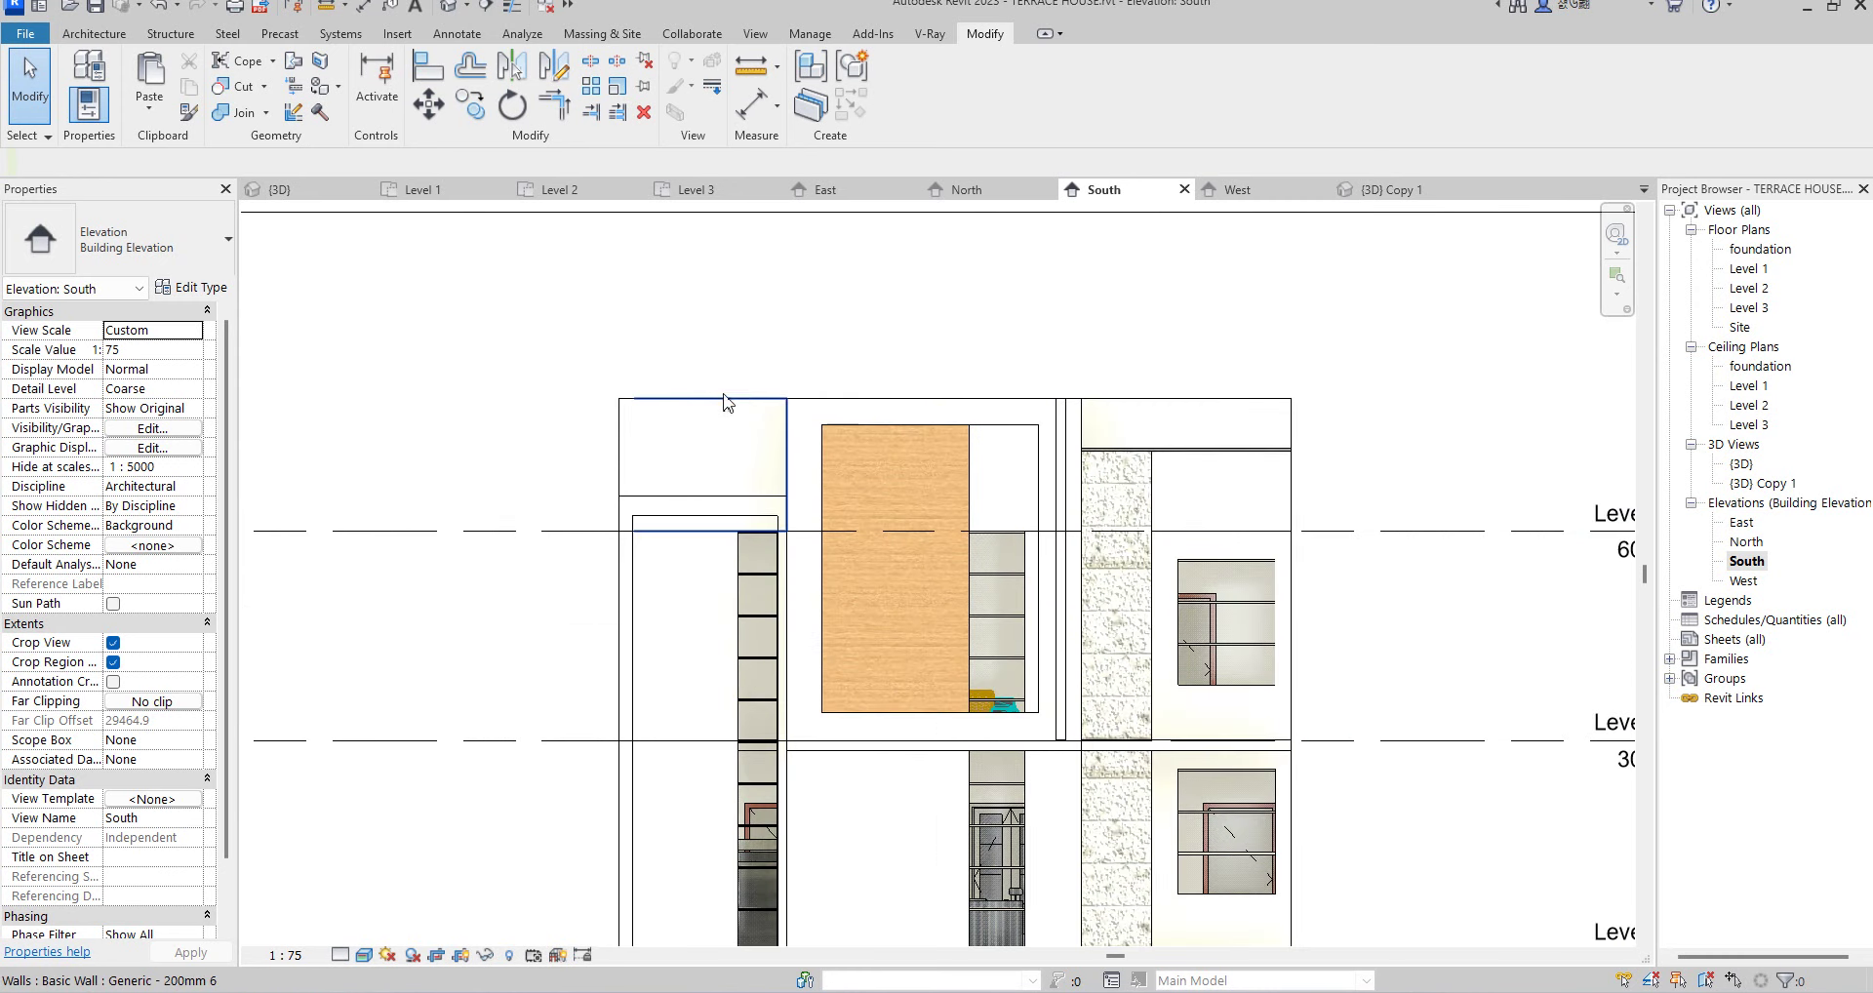
click(722, 400)
scroll(710, 395, up, 1)
scroll(712, 392, up, 1)
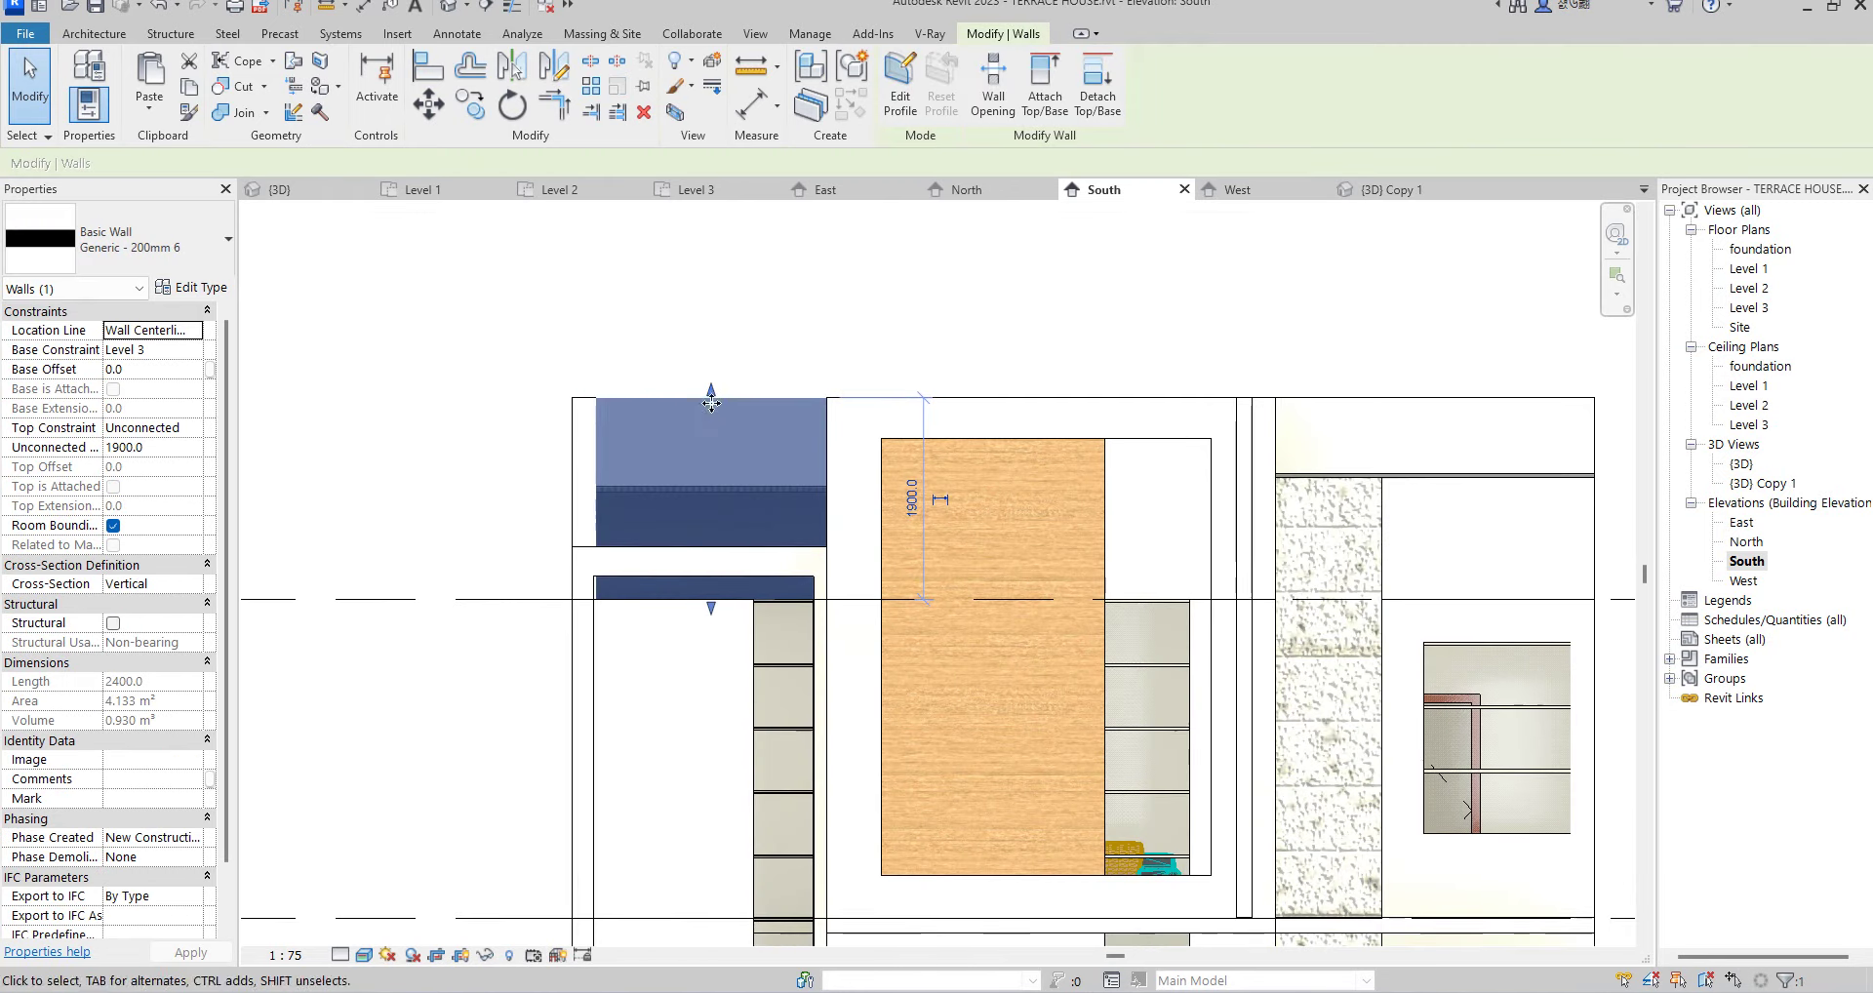
drag(712, 392, 713, 440)
click(585, 420)
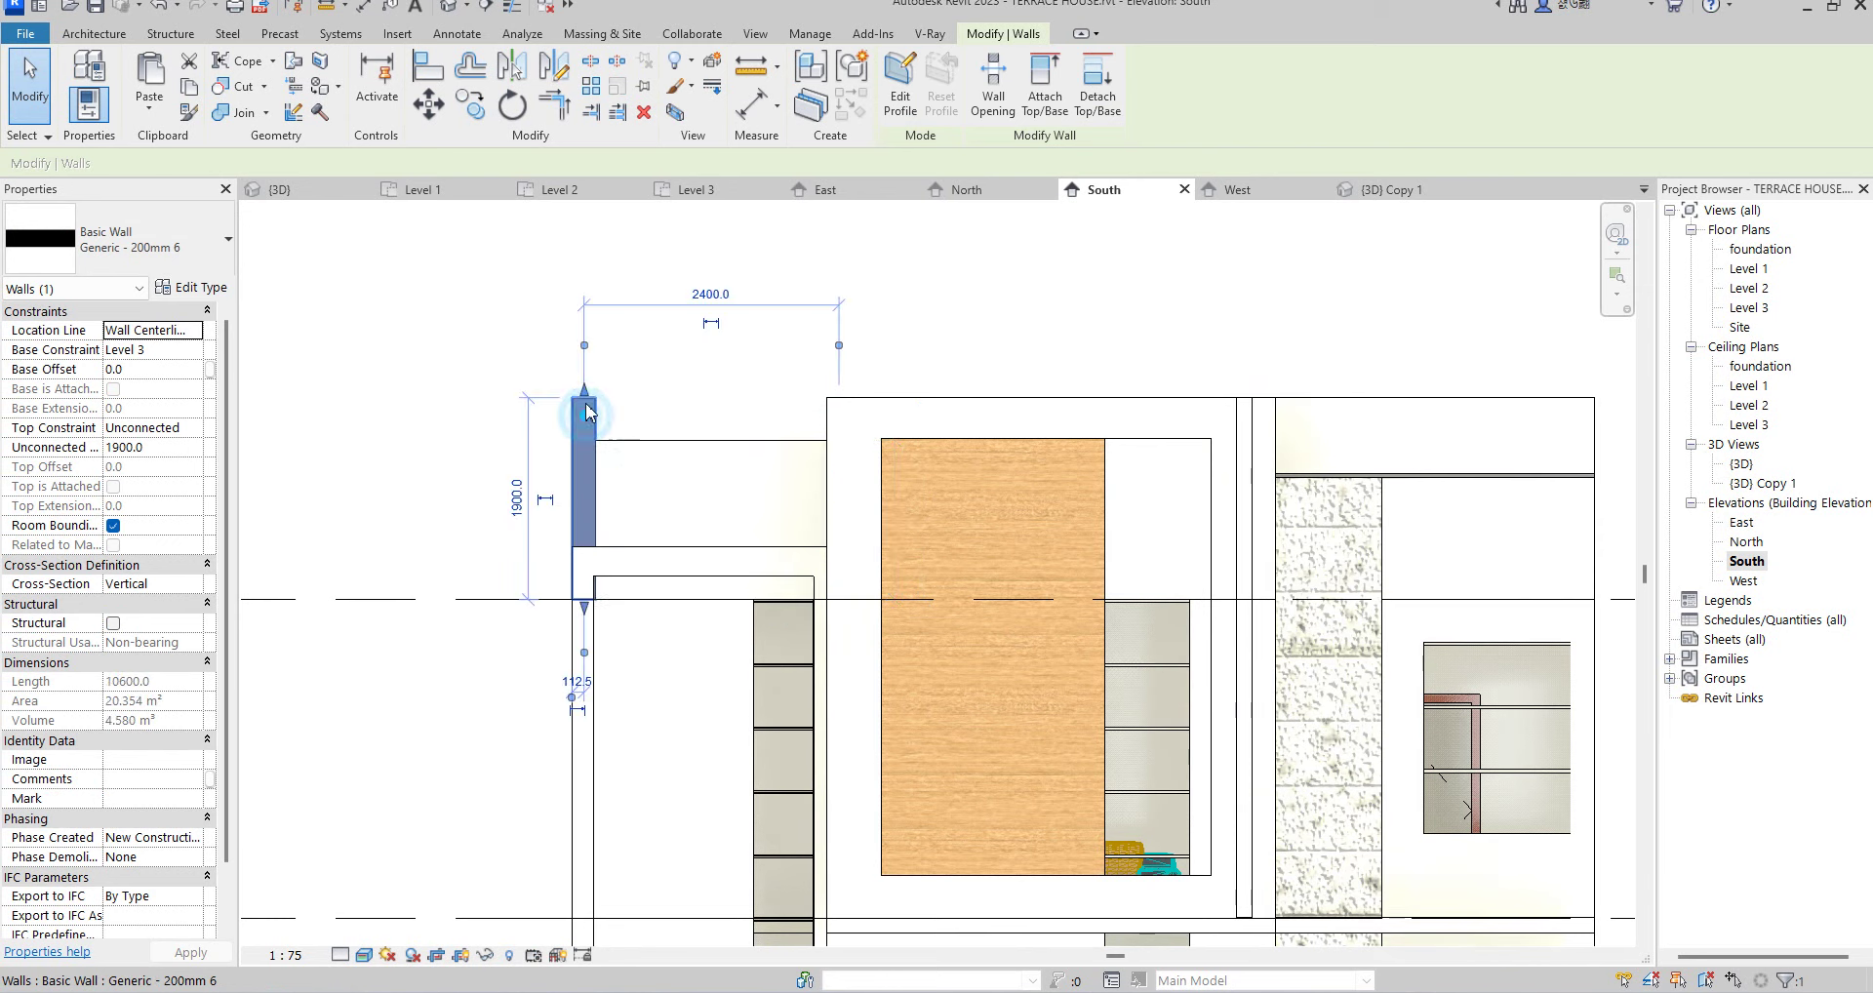
mouse_move(586, 417)
mouse_down()
mouse_move(585, 442)
mouse_move(575, 416)
mouse_up()
scroll(584, 439, up, 1)
scroll(577, 435, up, 1)
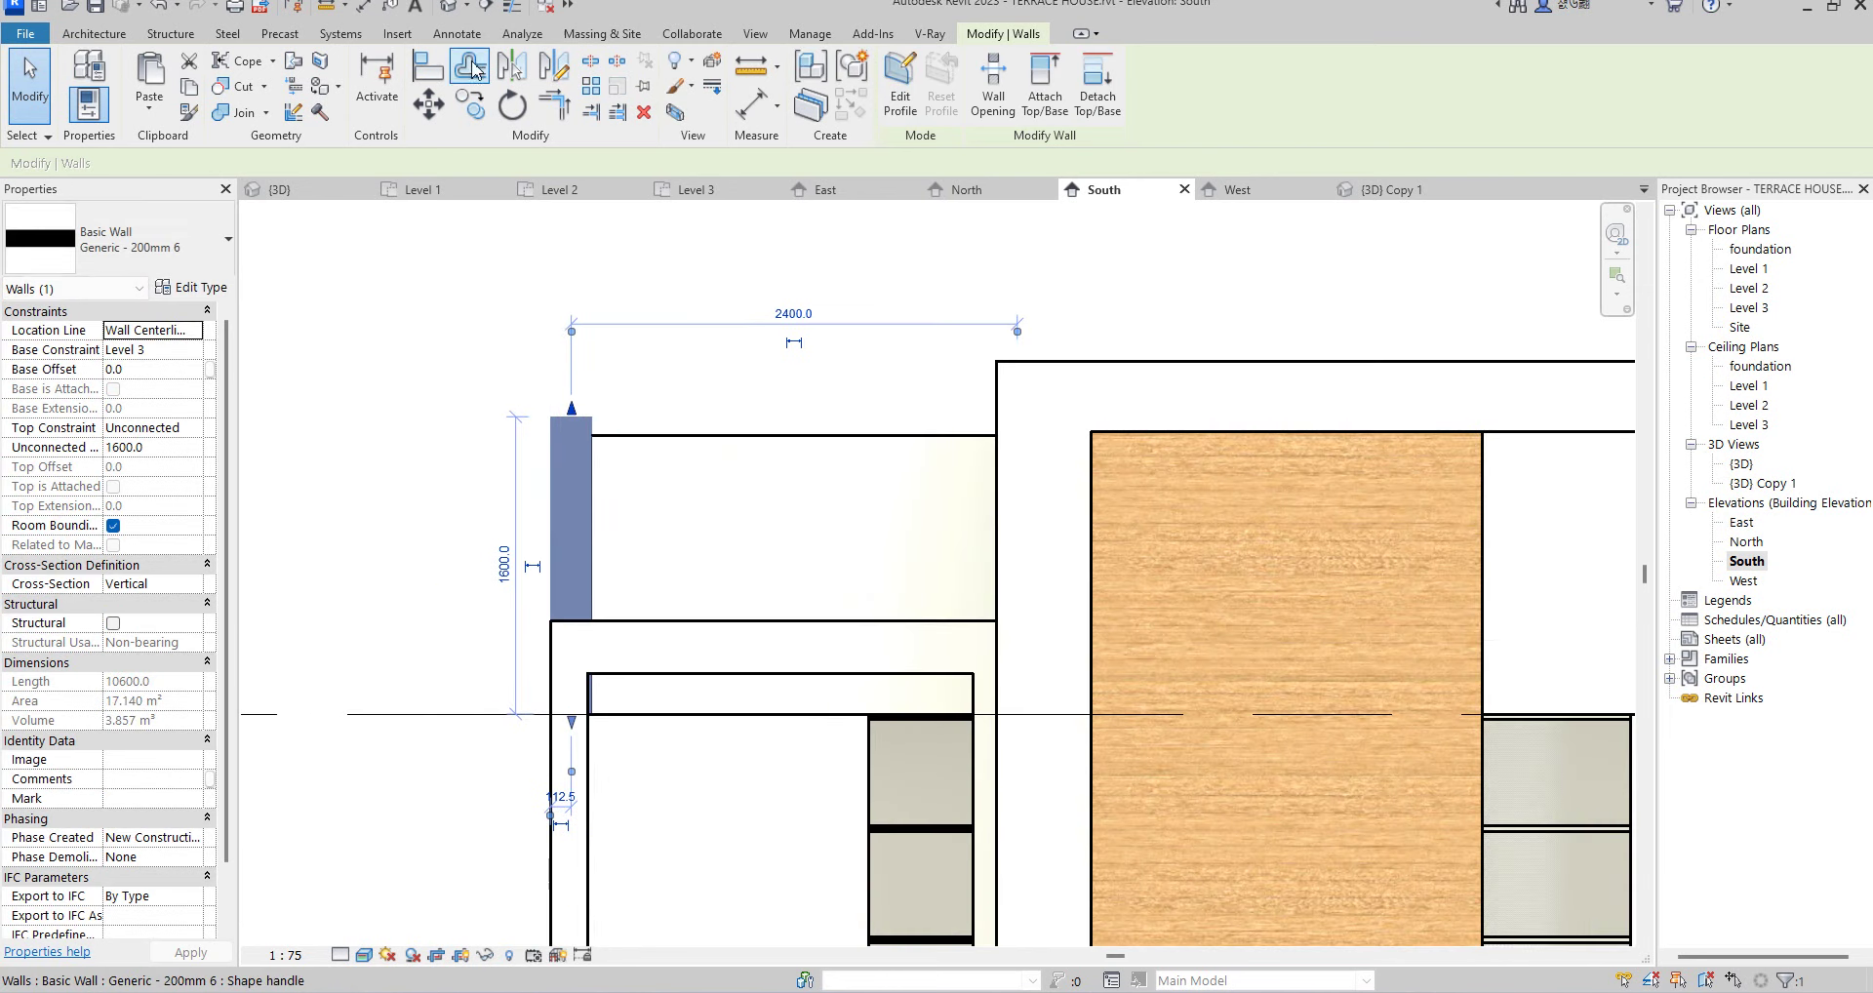
- Align the top of the 2400-long wall with the thin wall's top
click(731, 433)
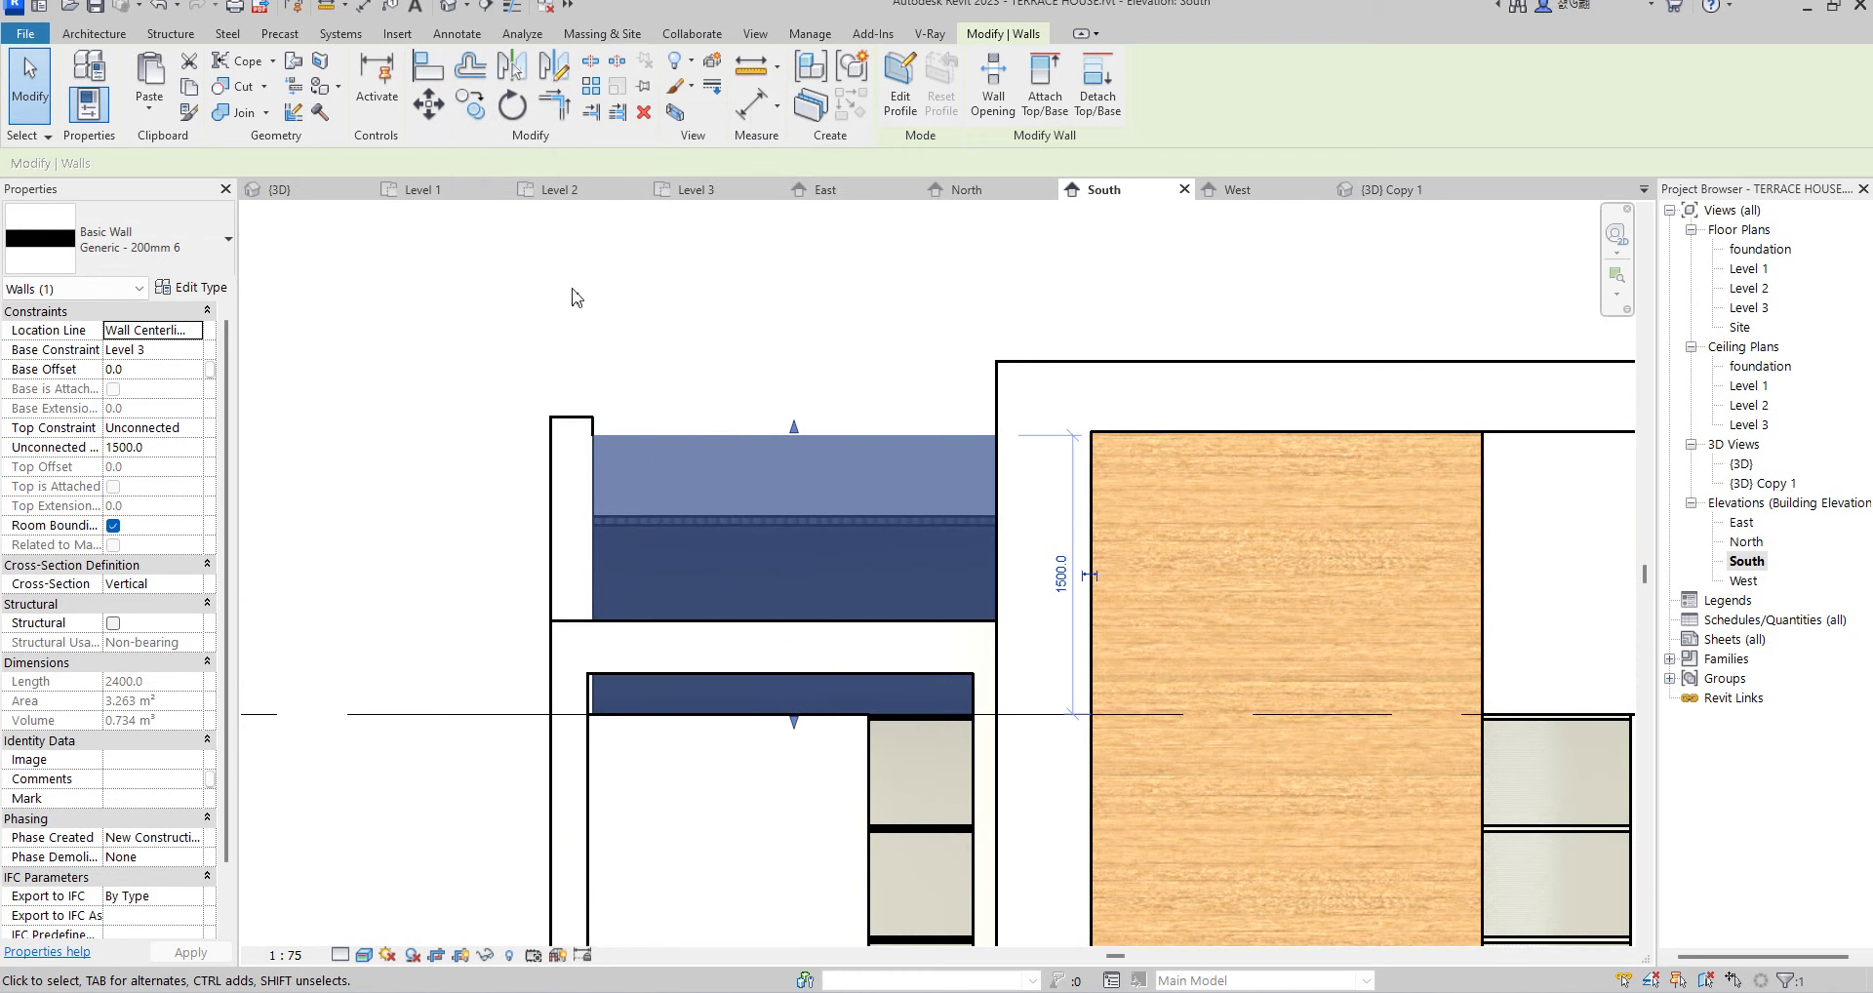
click(424, 86)
click(660, 434)
click(570, 420)
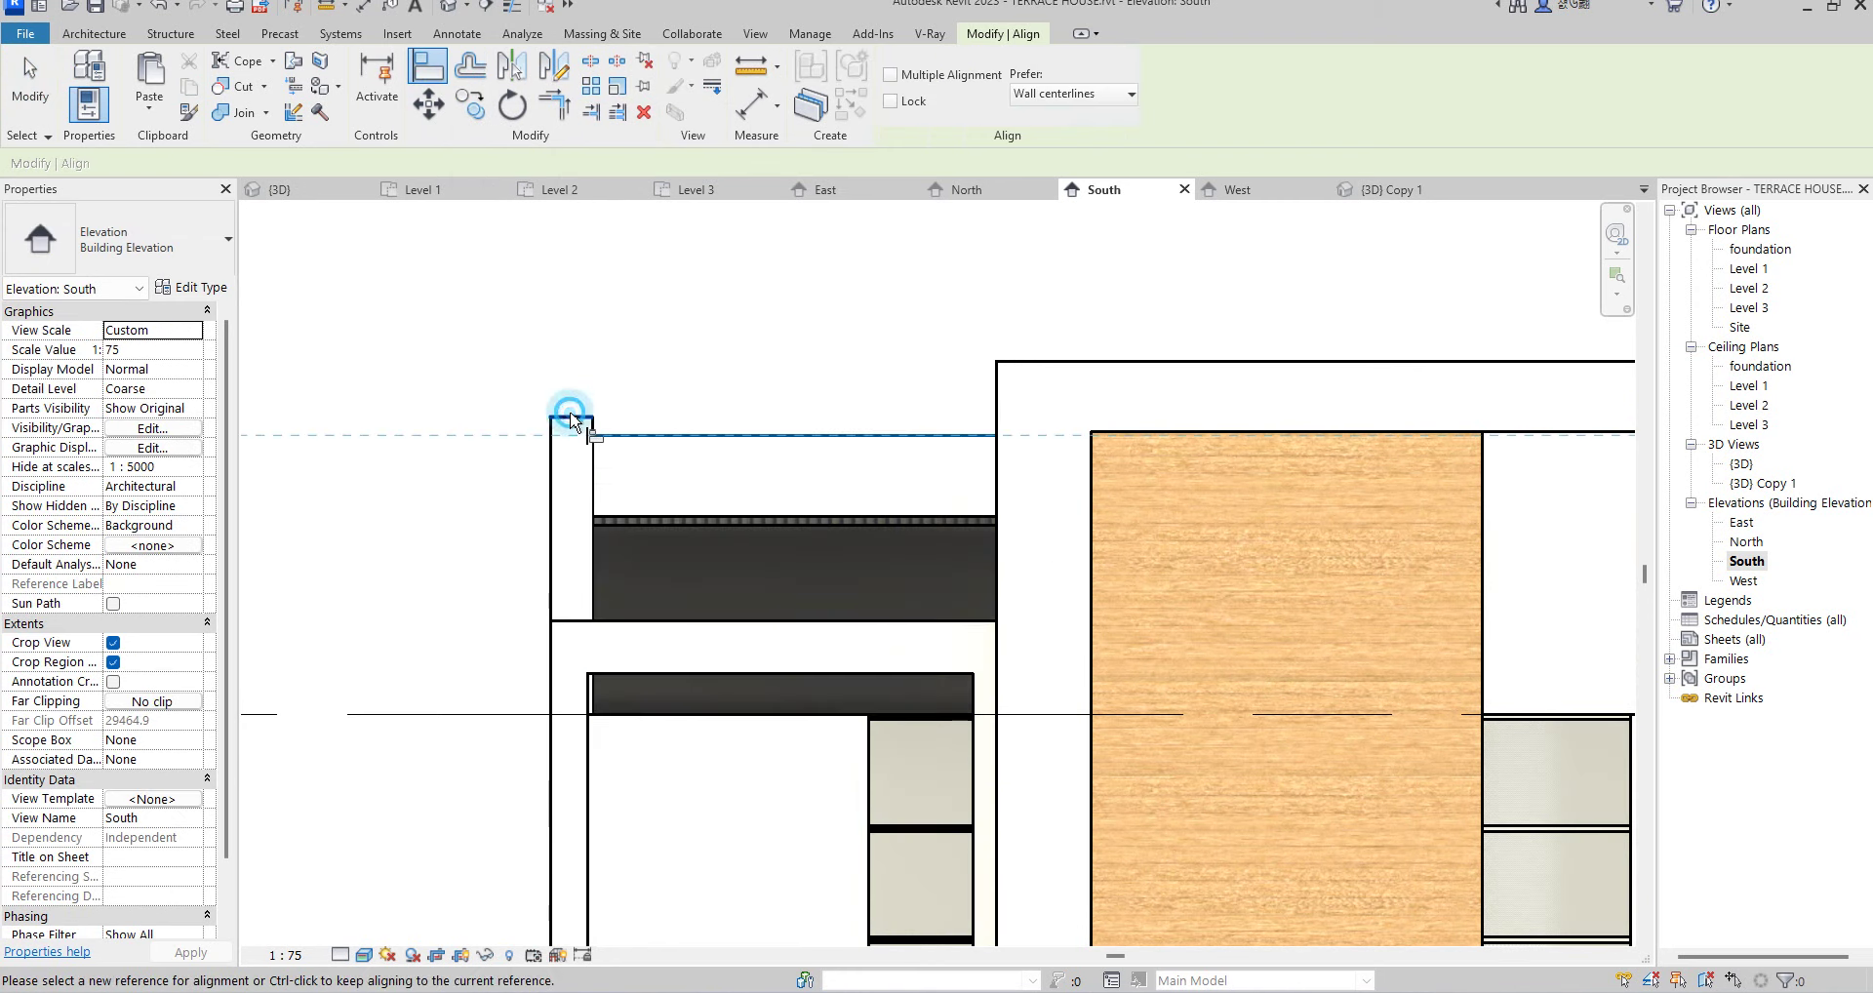
scroll(624, 395, down, 3)
scroll(693, 376, down, 2)
key(Escape)
key(Escape)
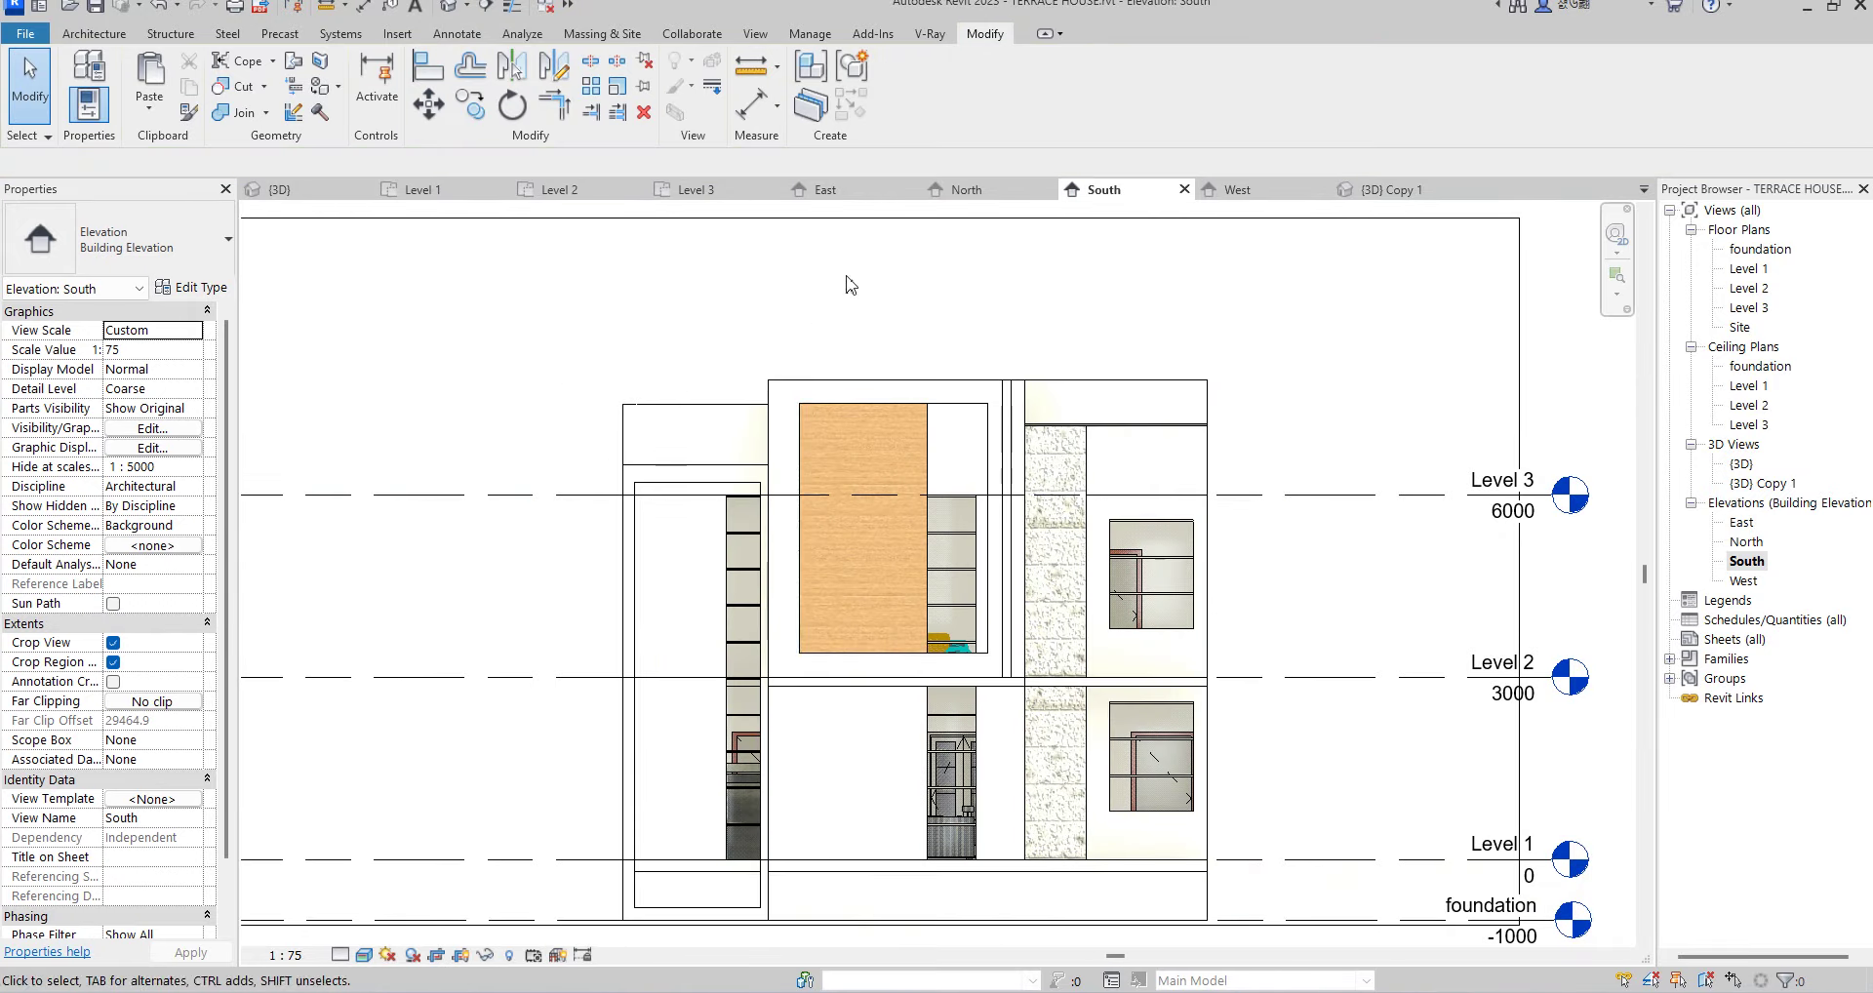
scroll(927, 302, down, 2)
scroll(1016, 301, up, 2)
scroll(1024, 301, up, 3)
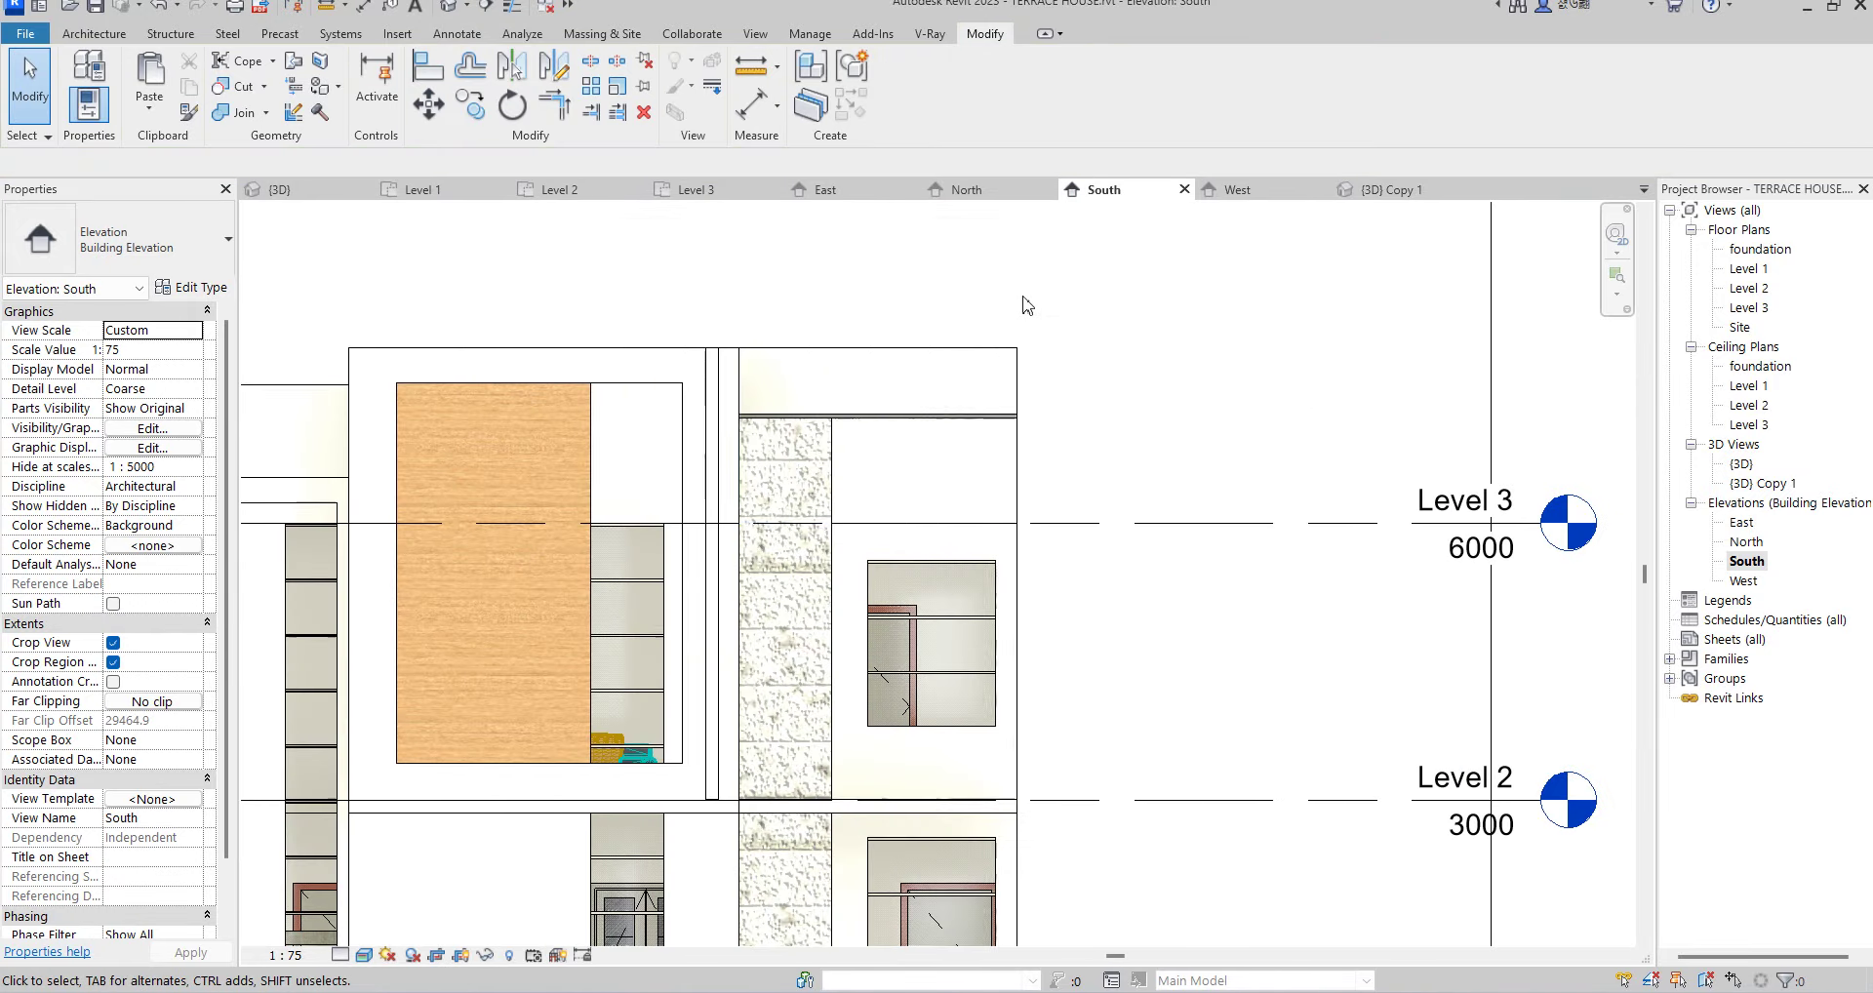
- Lower the upper wall above the stone column to 1700 mm and align its top with the neighbouring wall
click(942, 341)
scroll(858, 353, up, 2)
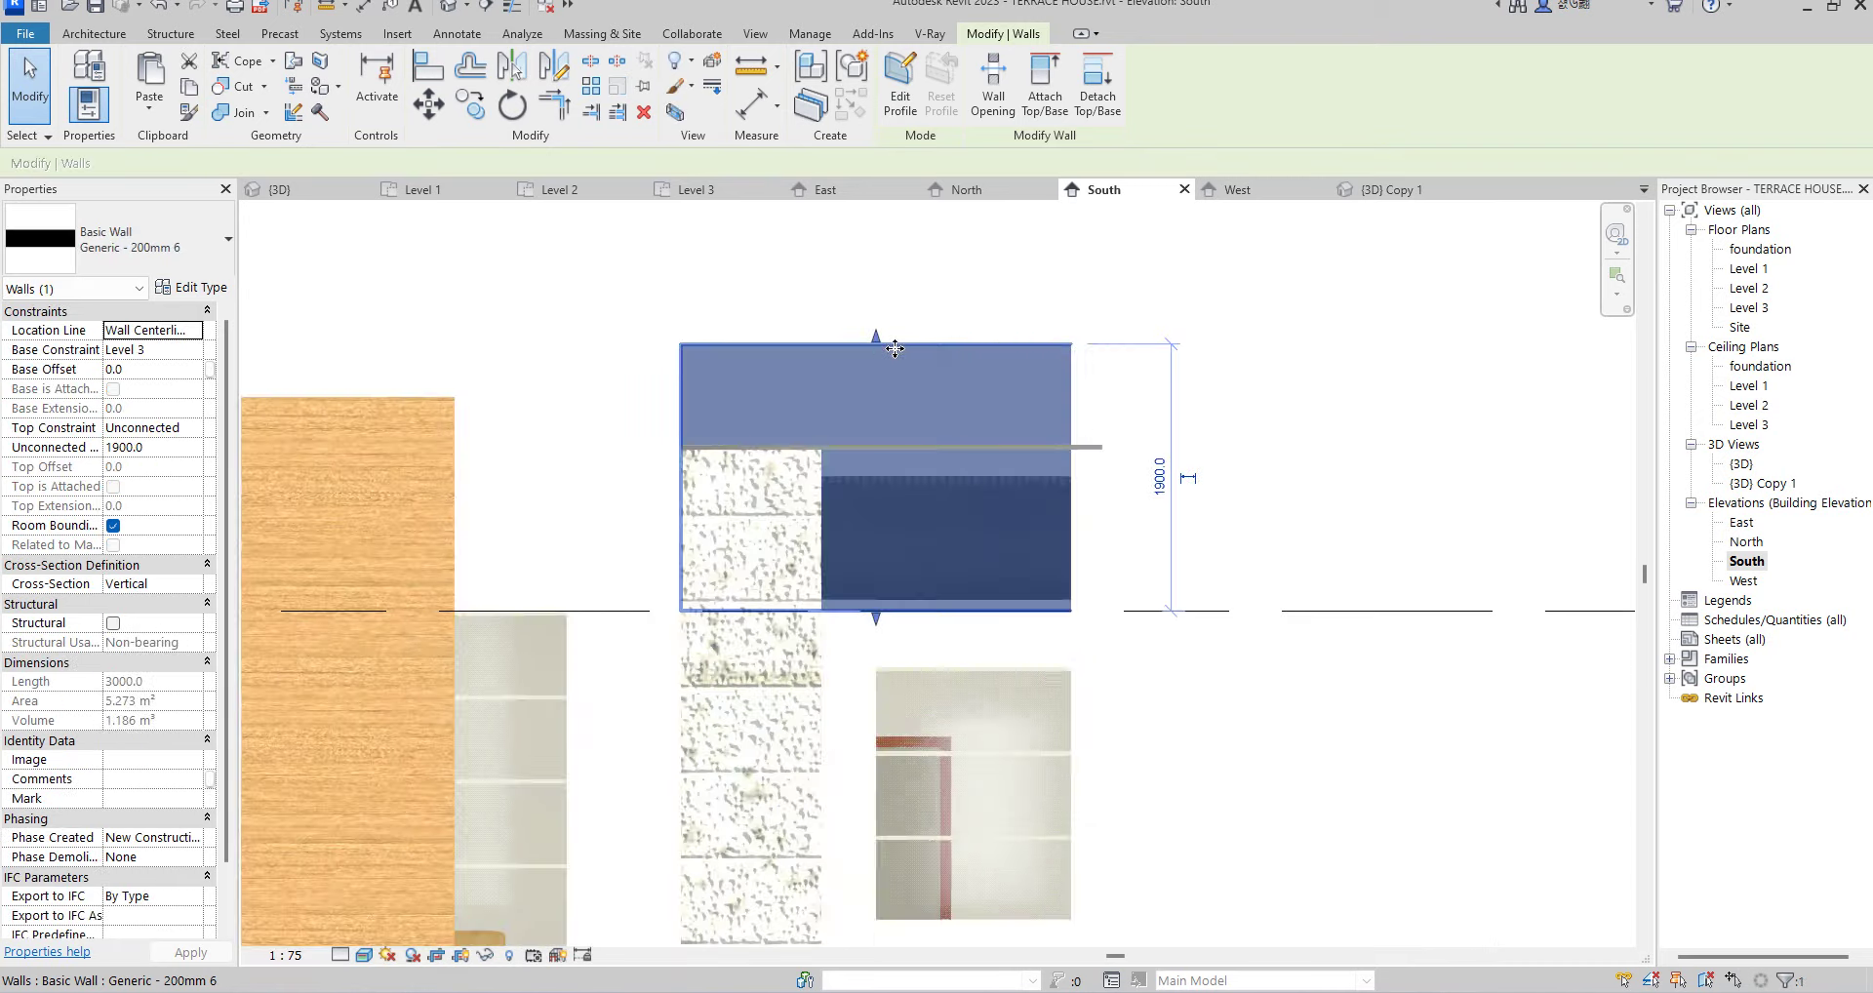
drag(876, 341, 876, 383)
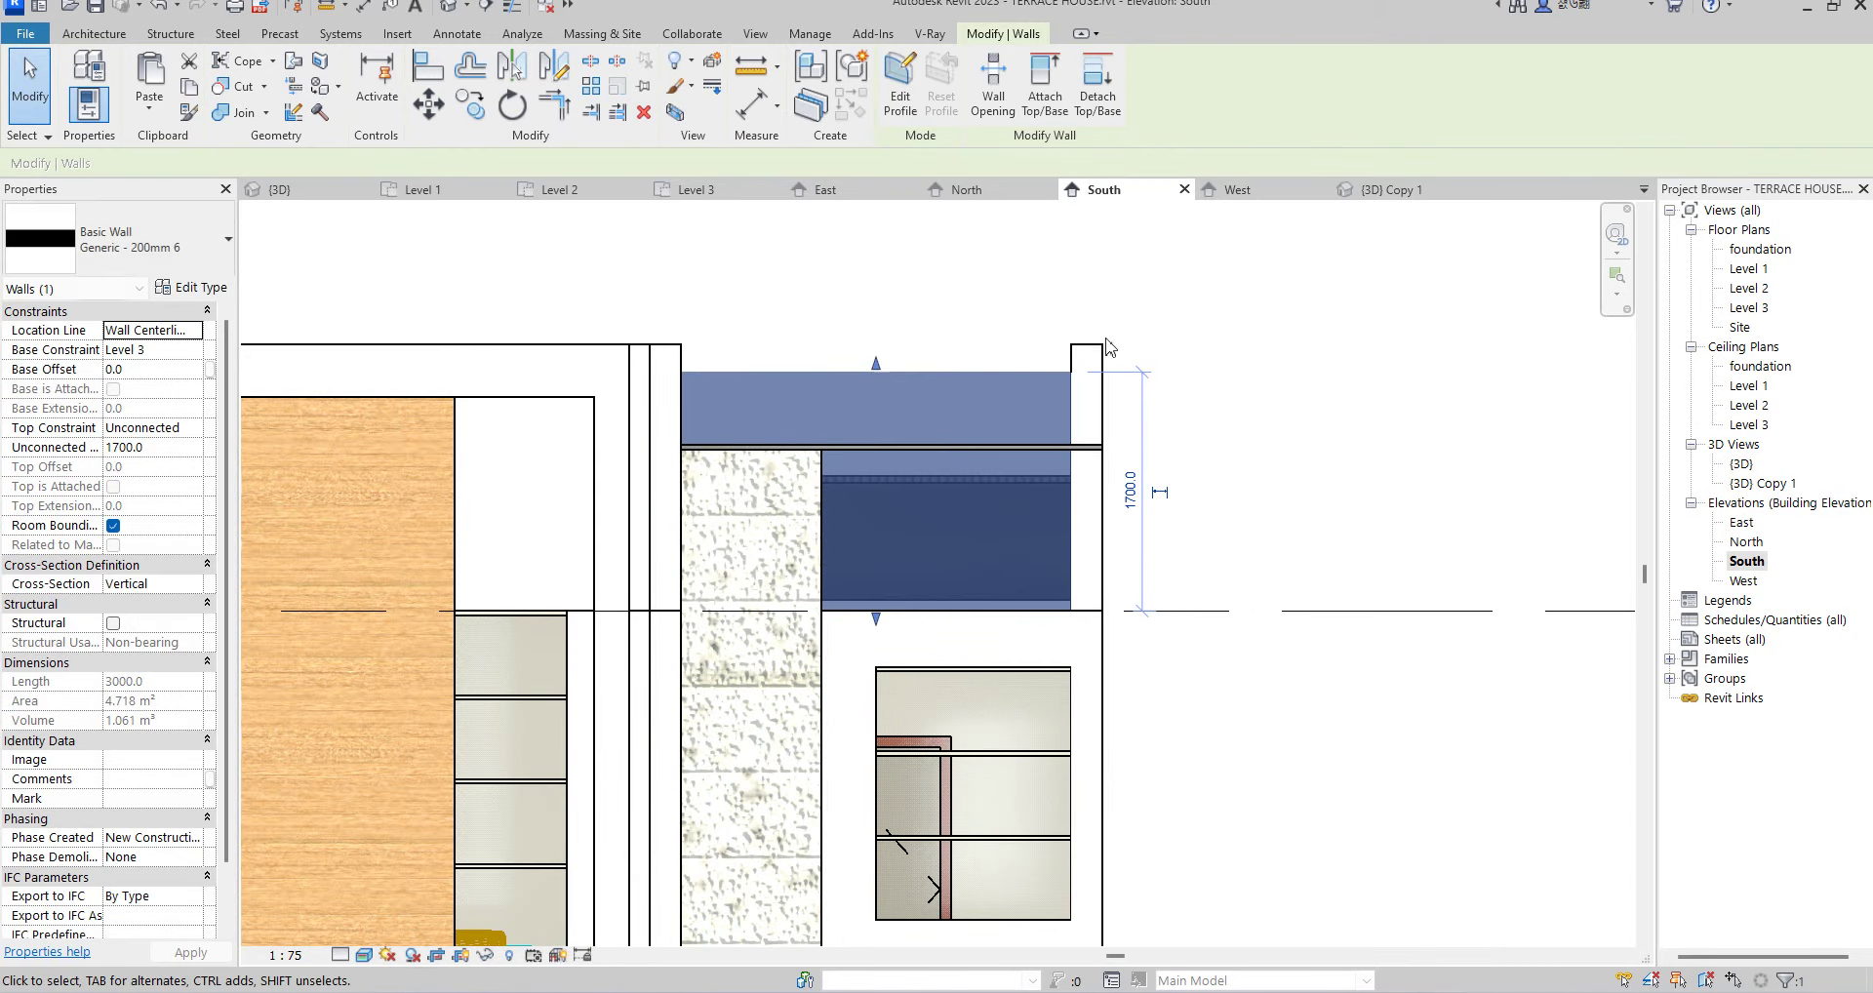
click(426, 70)
click(837, 368)
click(1096, 341)
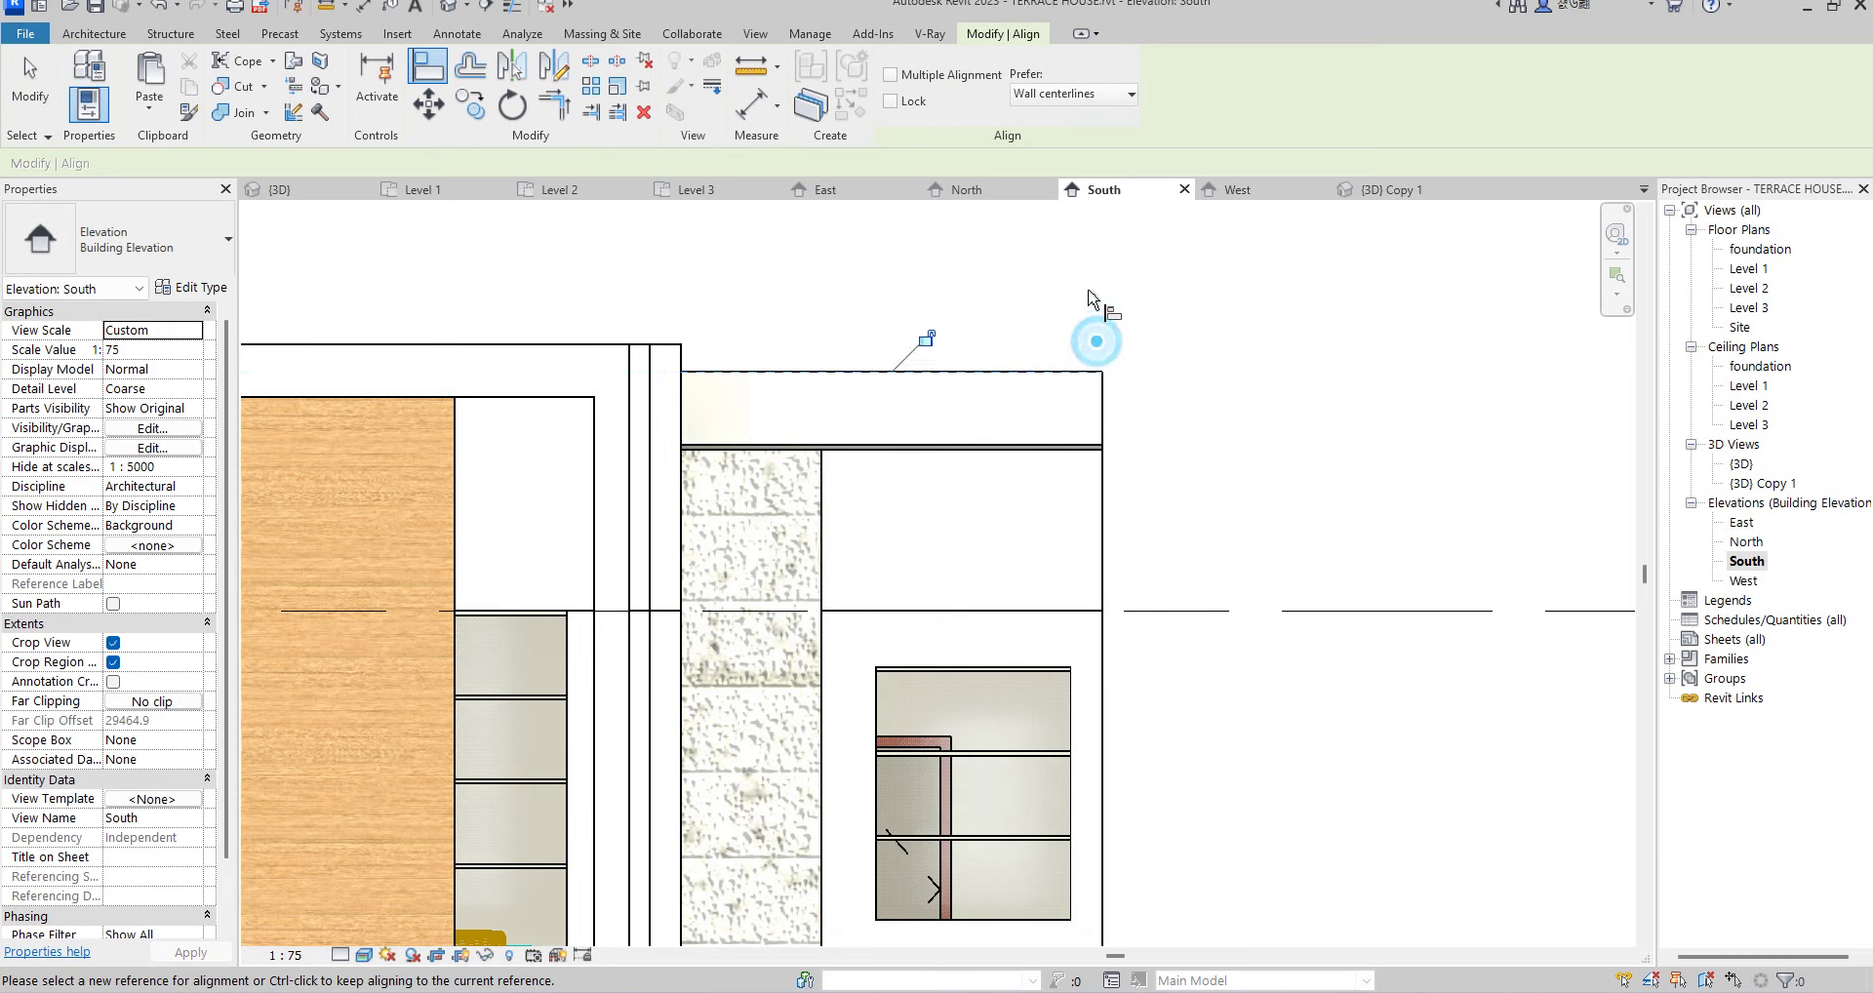
scroll(1091, 307, down, 3)
right_click(1197, 293)
click(1271, 305)
scroll(815, 322, up, 2)
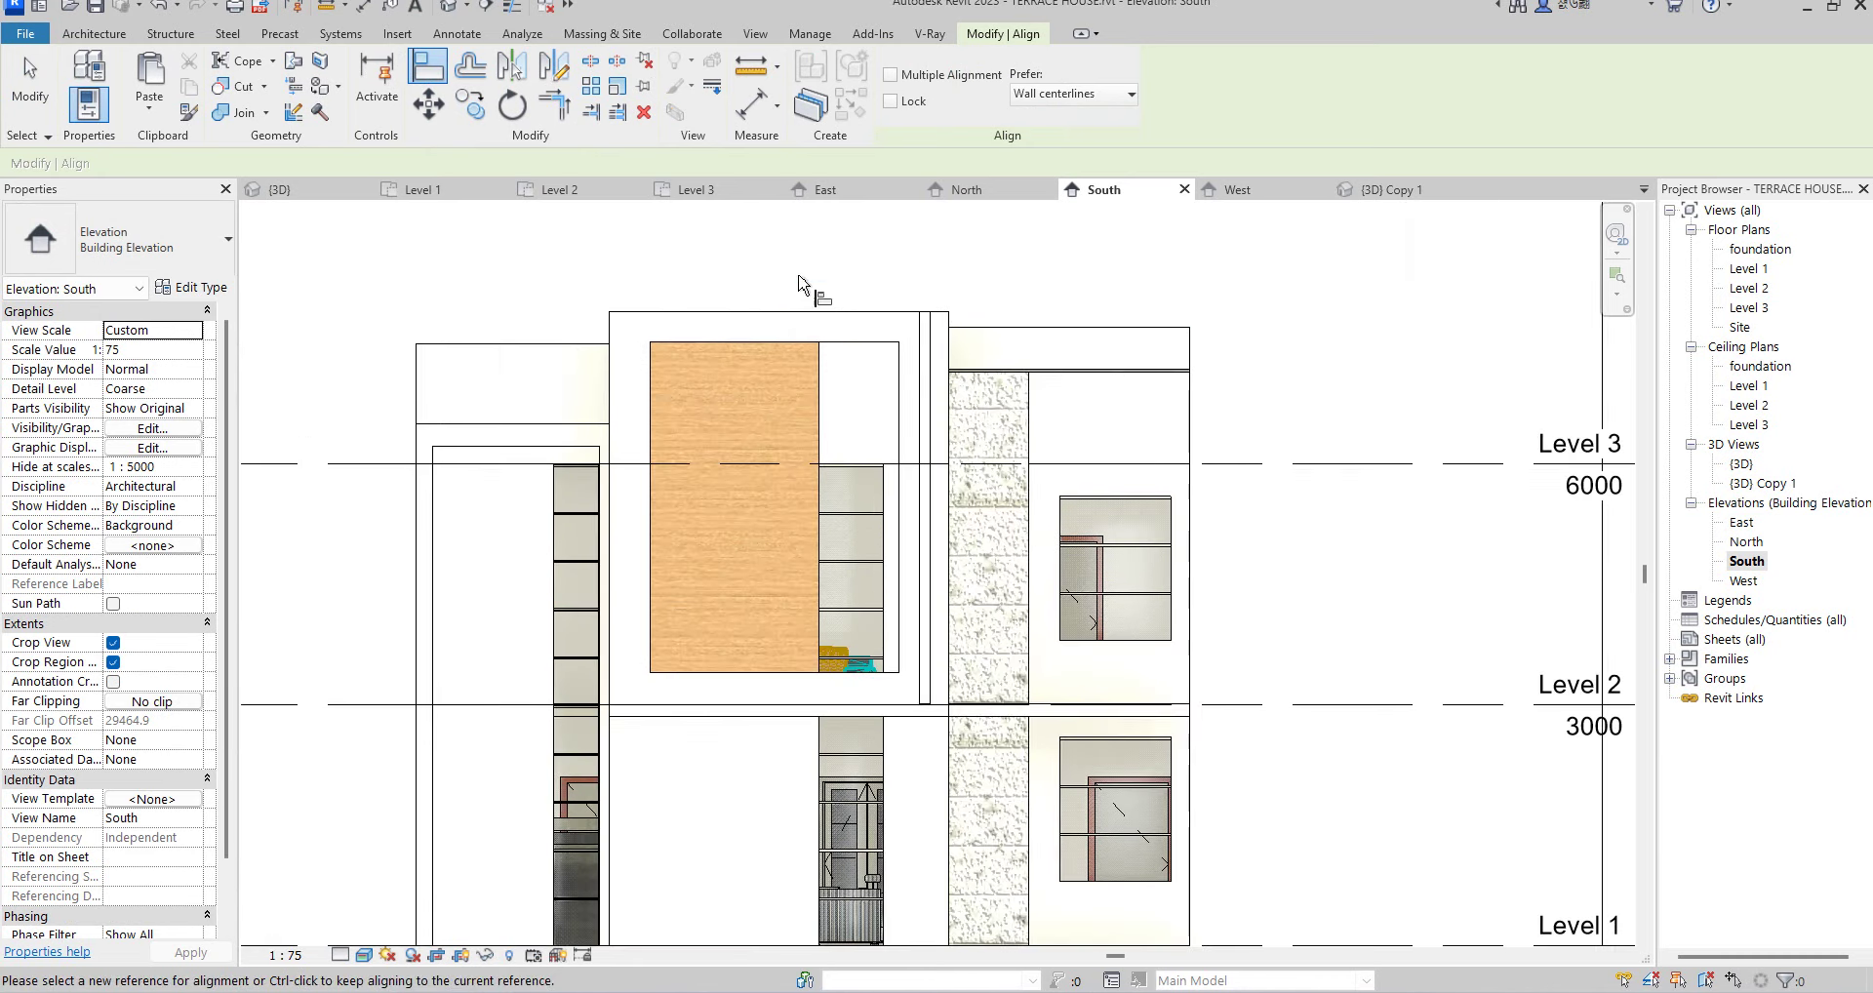
right_click(798, 266)
- Finish the alignment and select the orange plate wall in the South elevation
click(849, 256)
scroll(863, 340, down, 4)
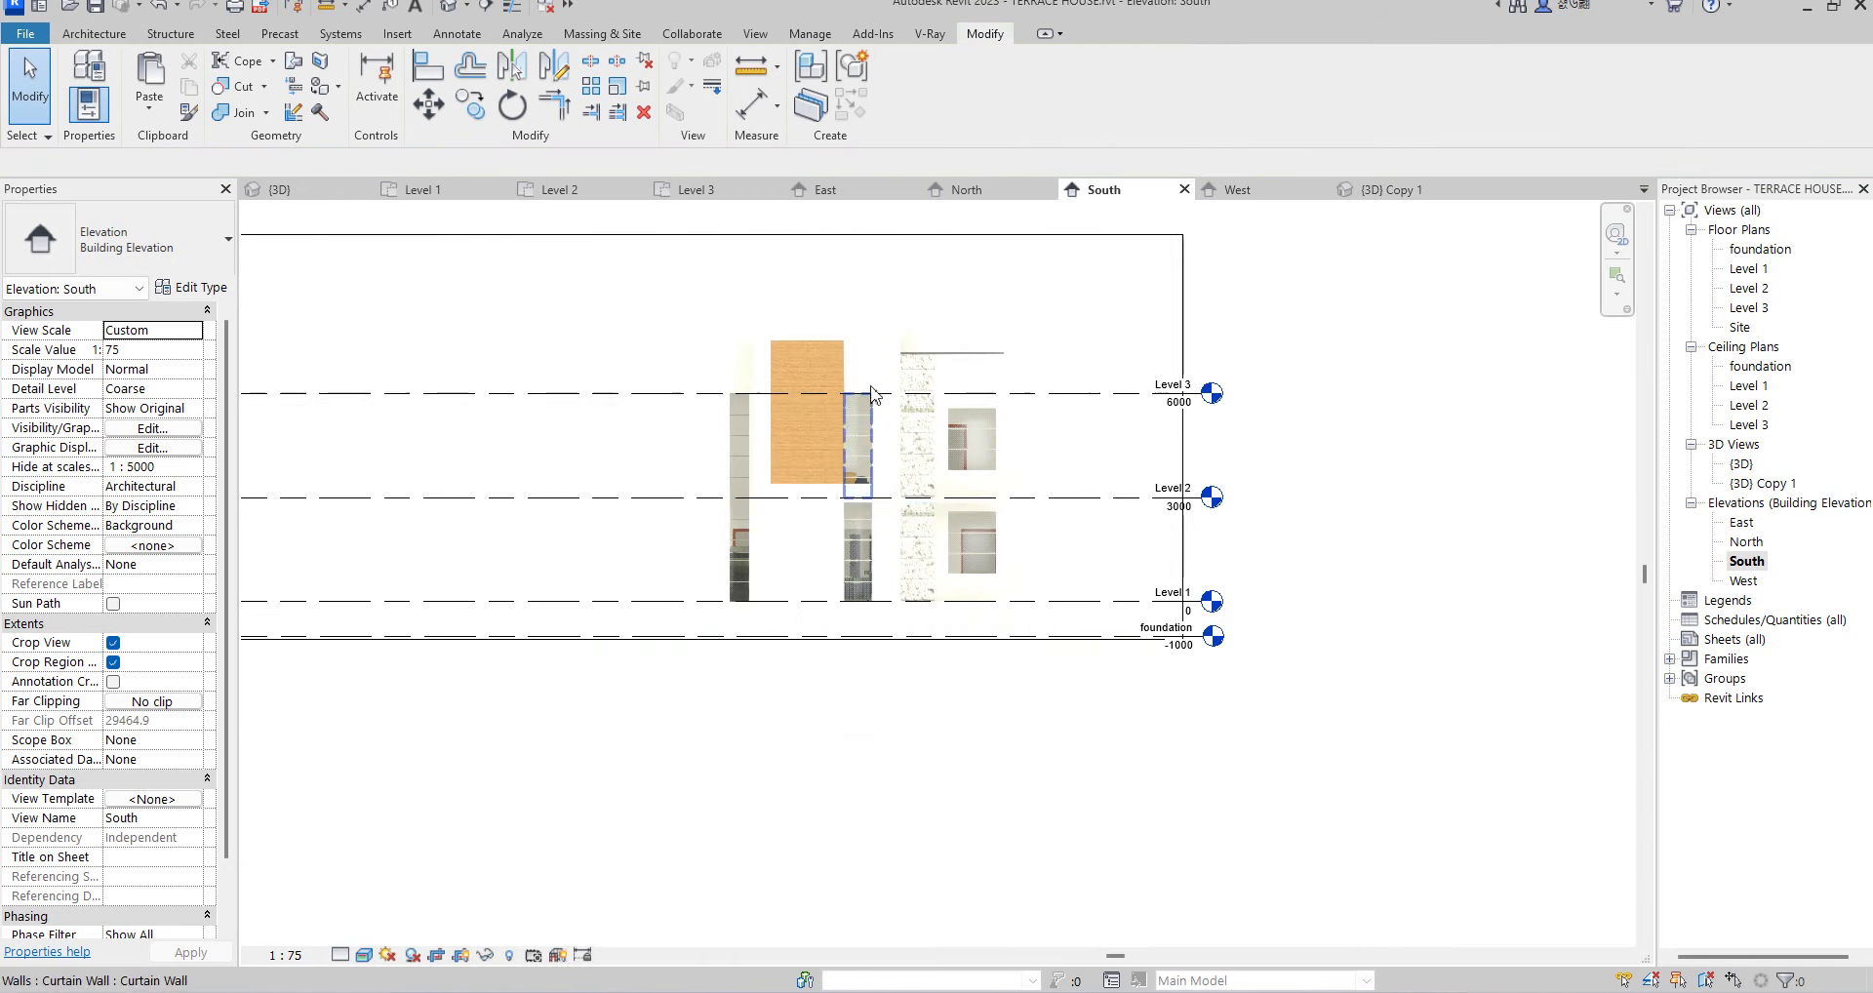
scroll(727, 624, up, 2)
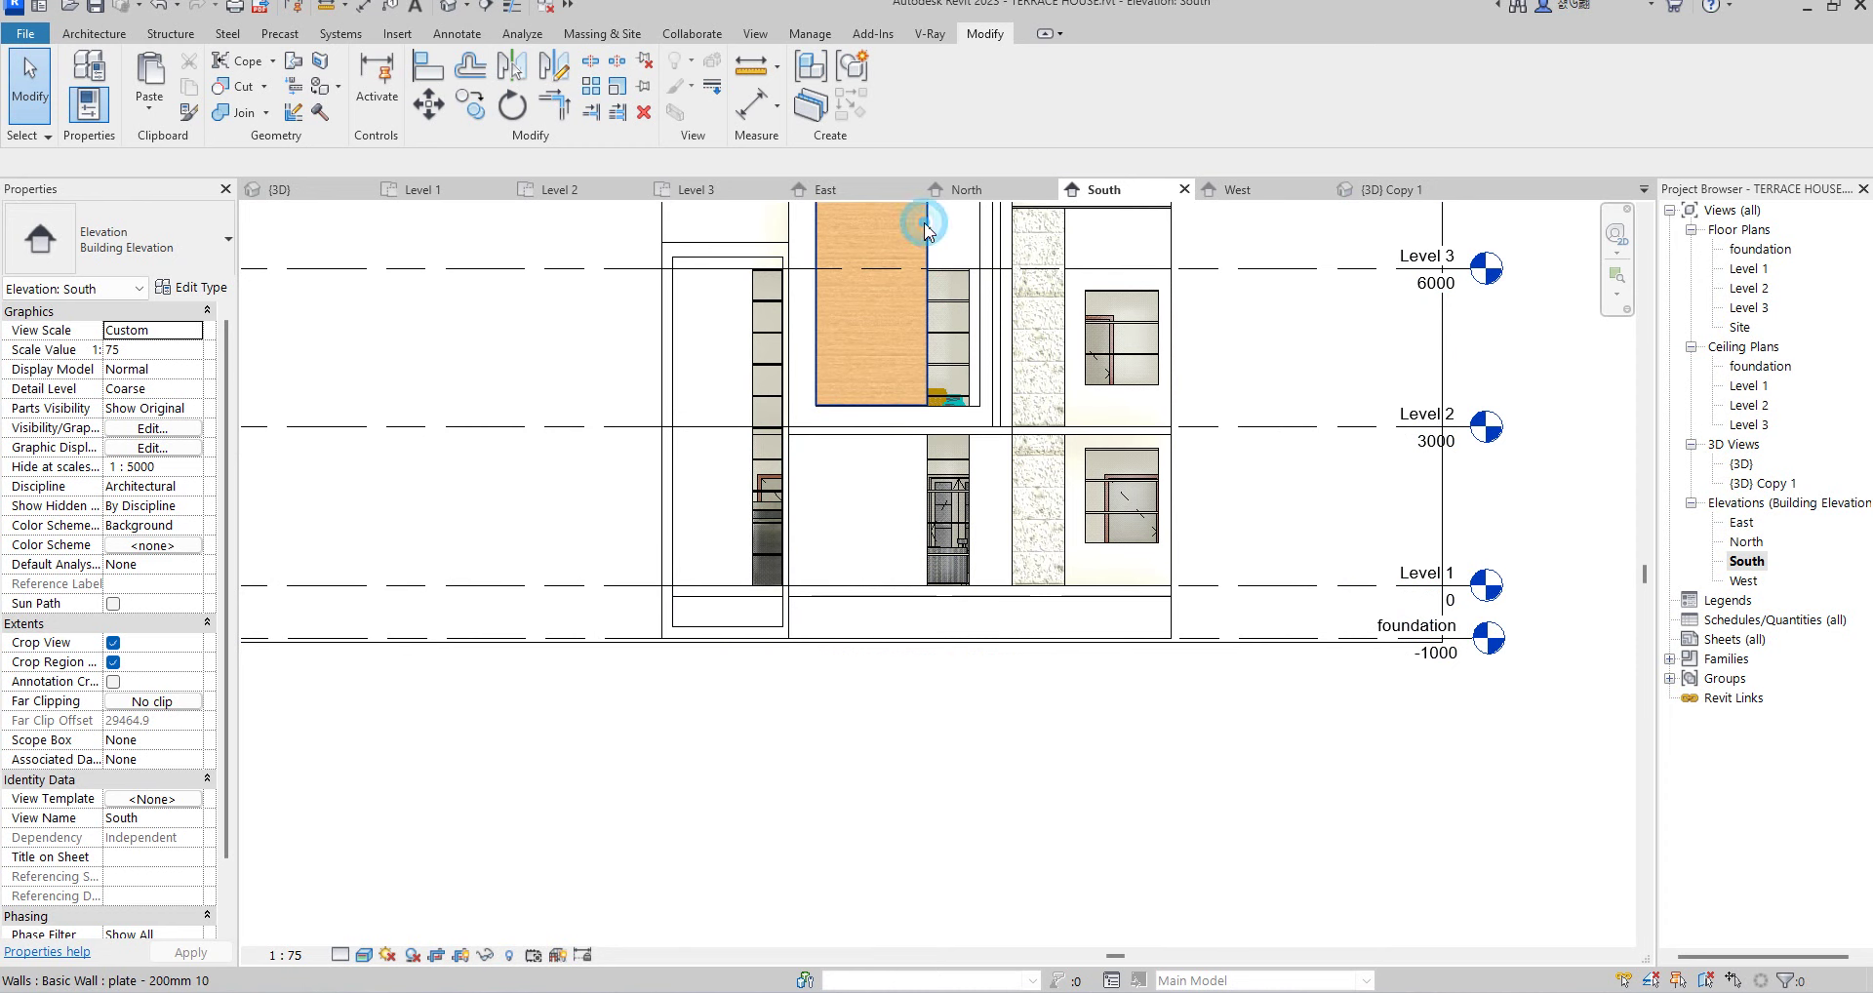
click(925, 234)
scroll(719, 513, down, 2)
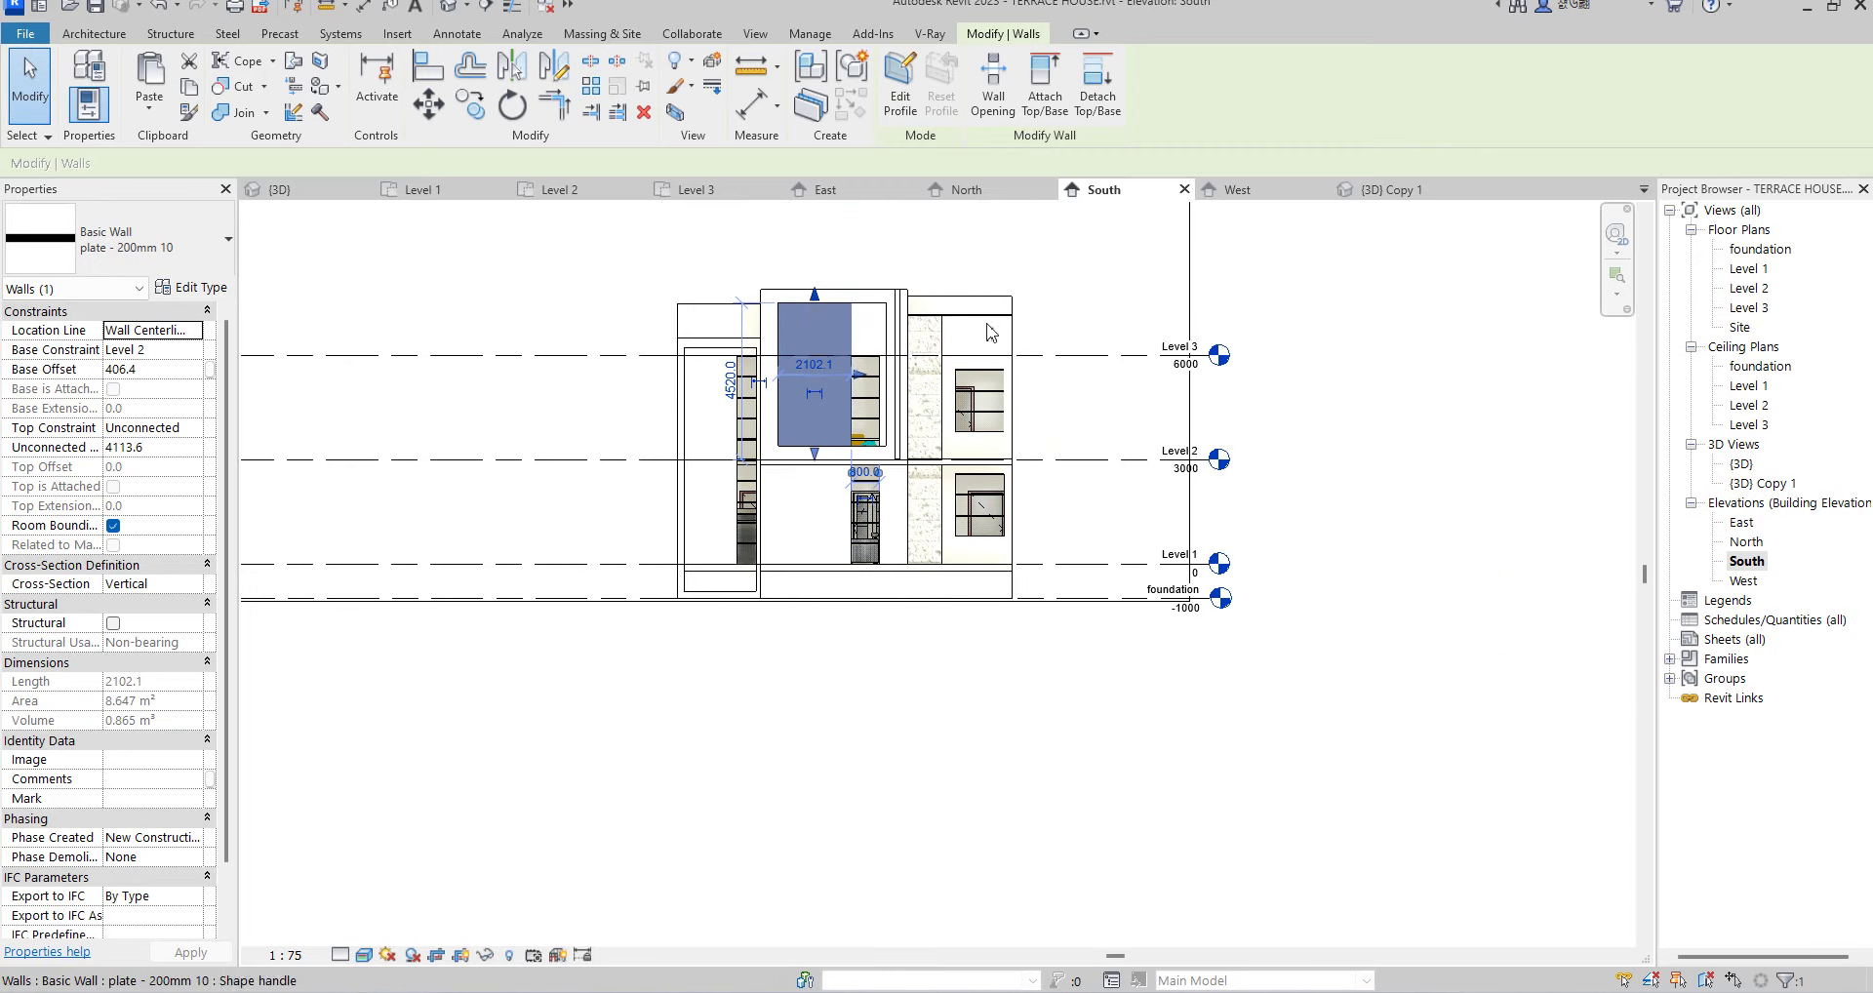
- On the Level 1 plan, draw a new wall from the left wall intersection to the right end
double_click(1746, 269)
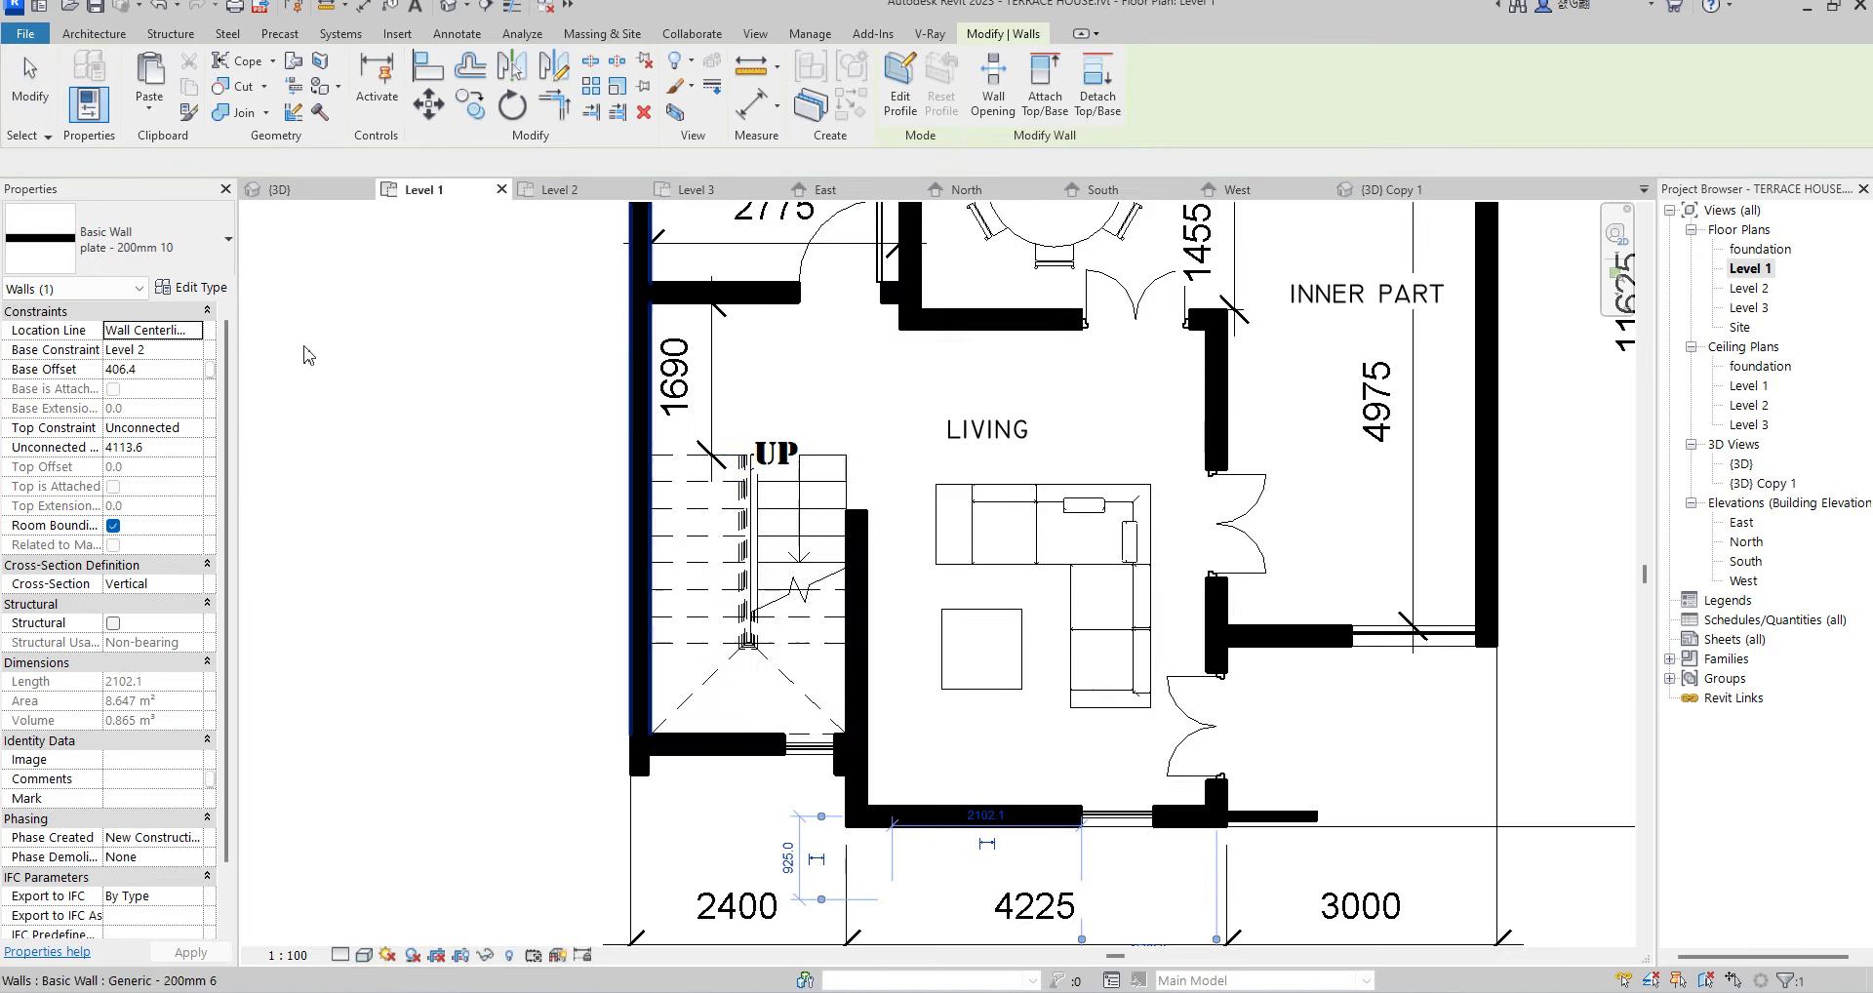
click(850, 102)
scroll(657, 774, up, 3)
scroll(644, 766, up, 3)
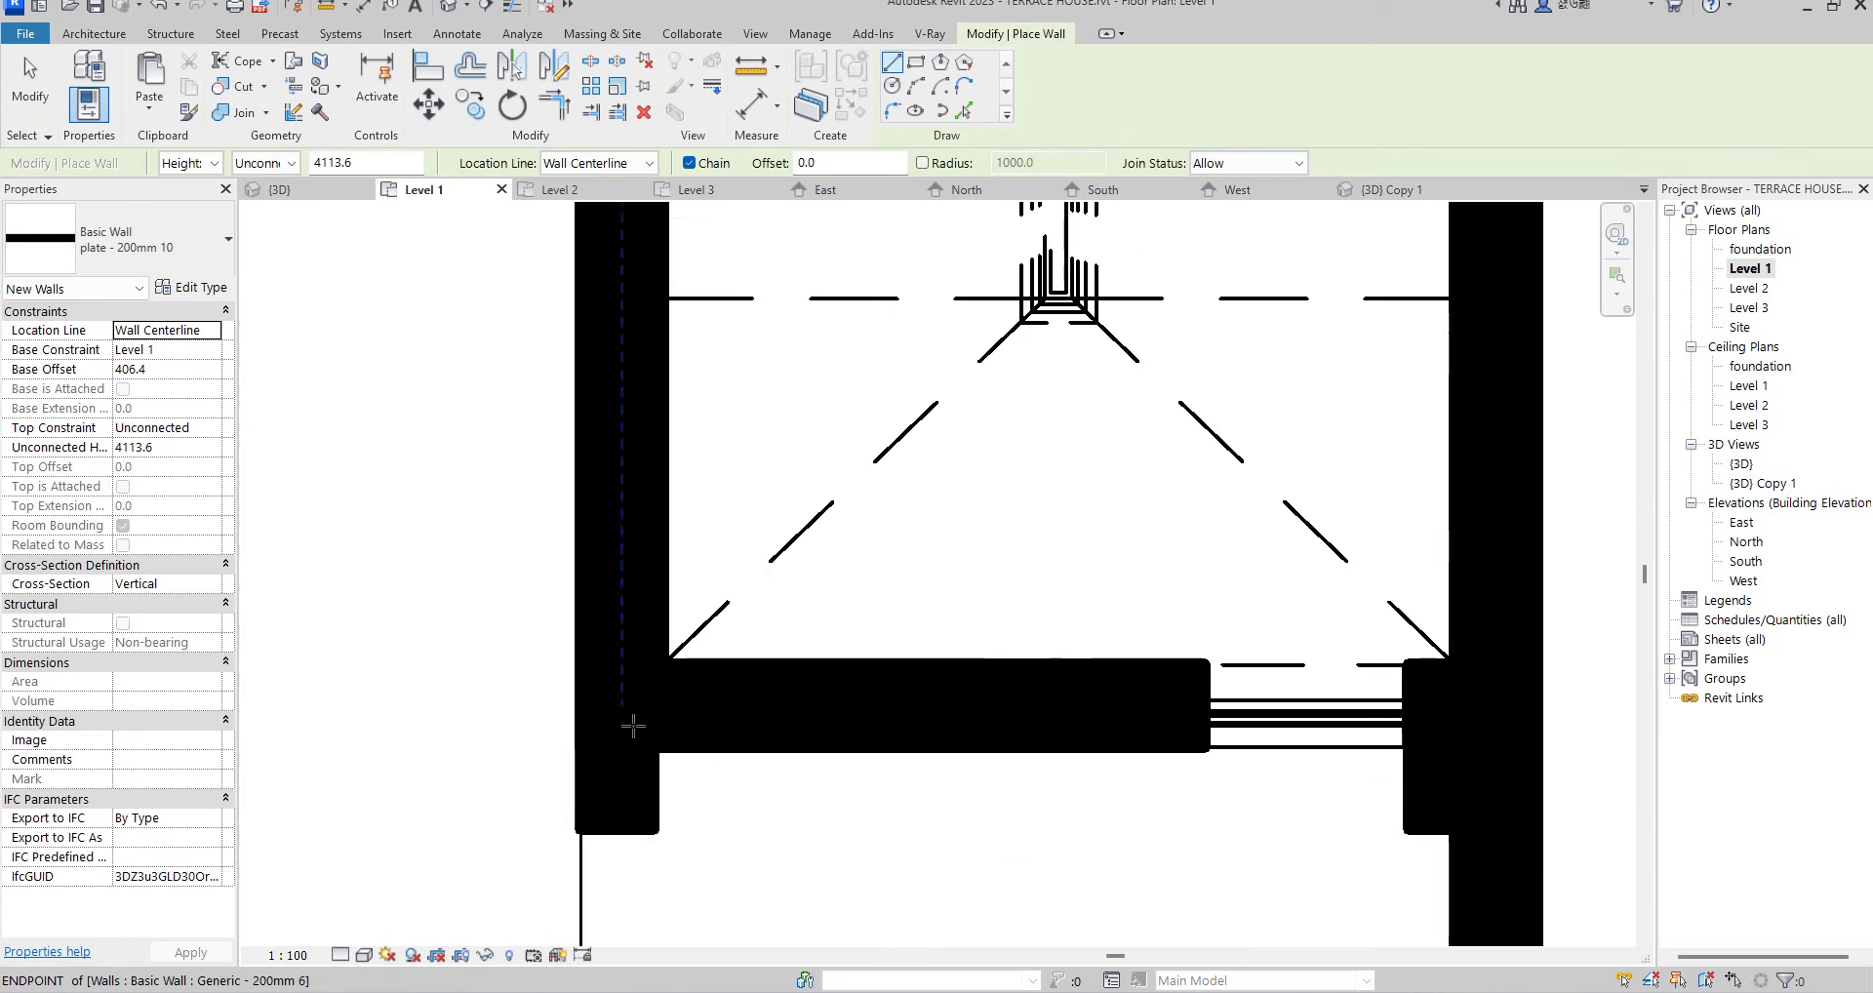
click(653, 786)
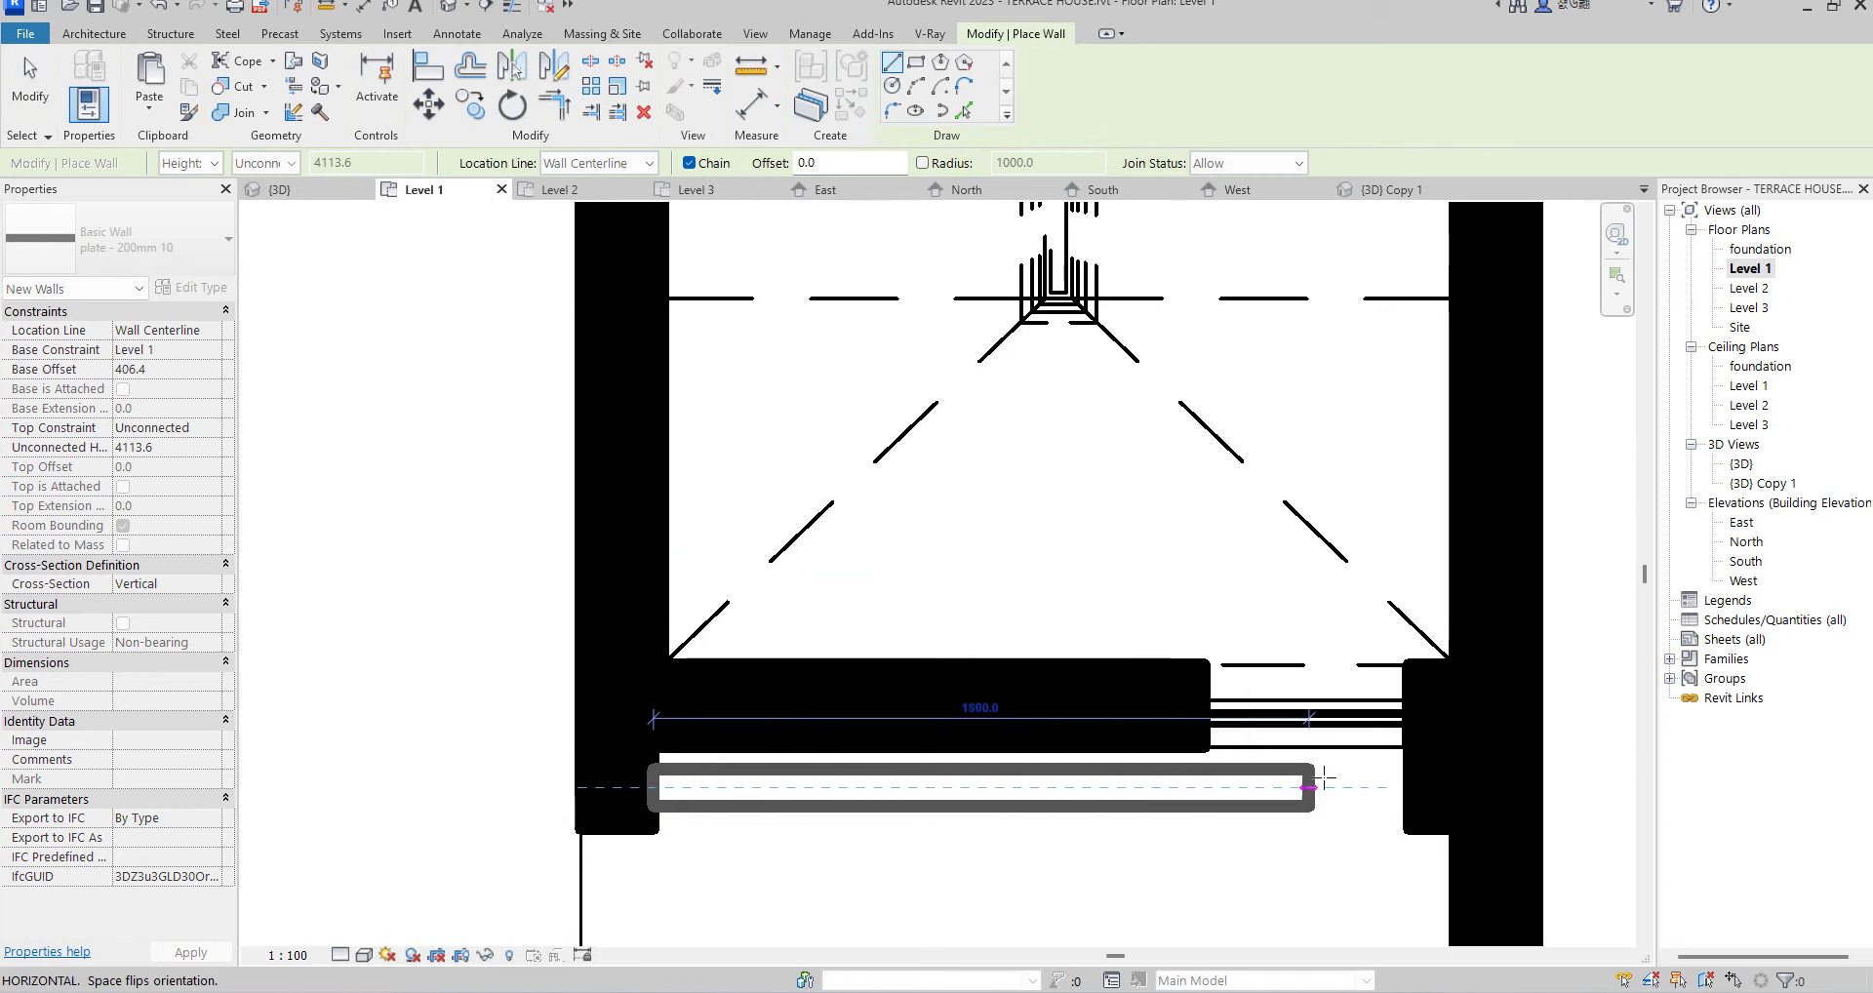
scroll(1402, 776, up, 2)
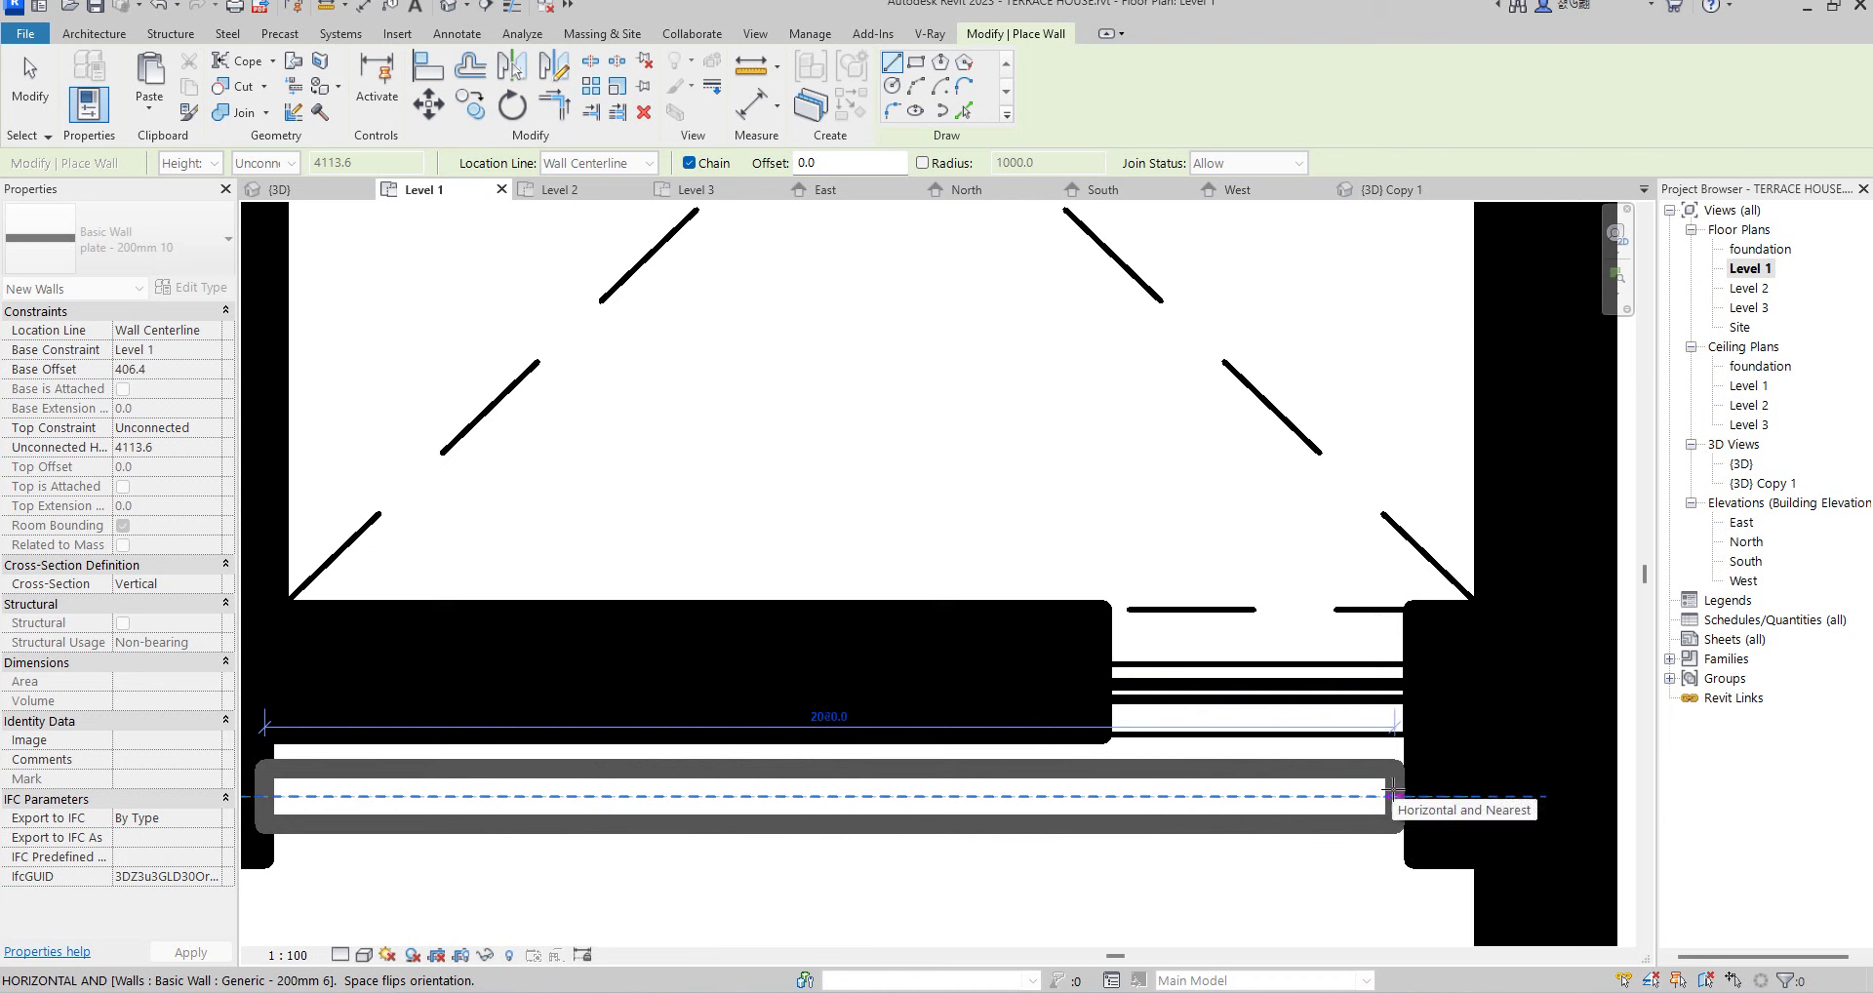
click(1402, 795)
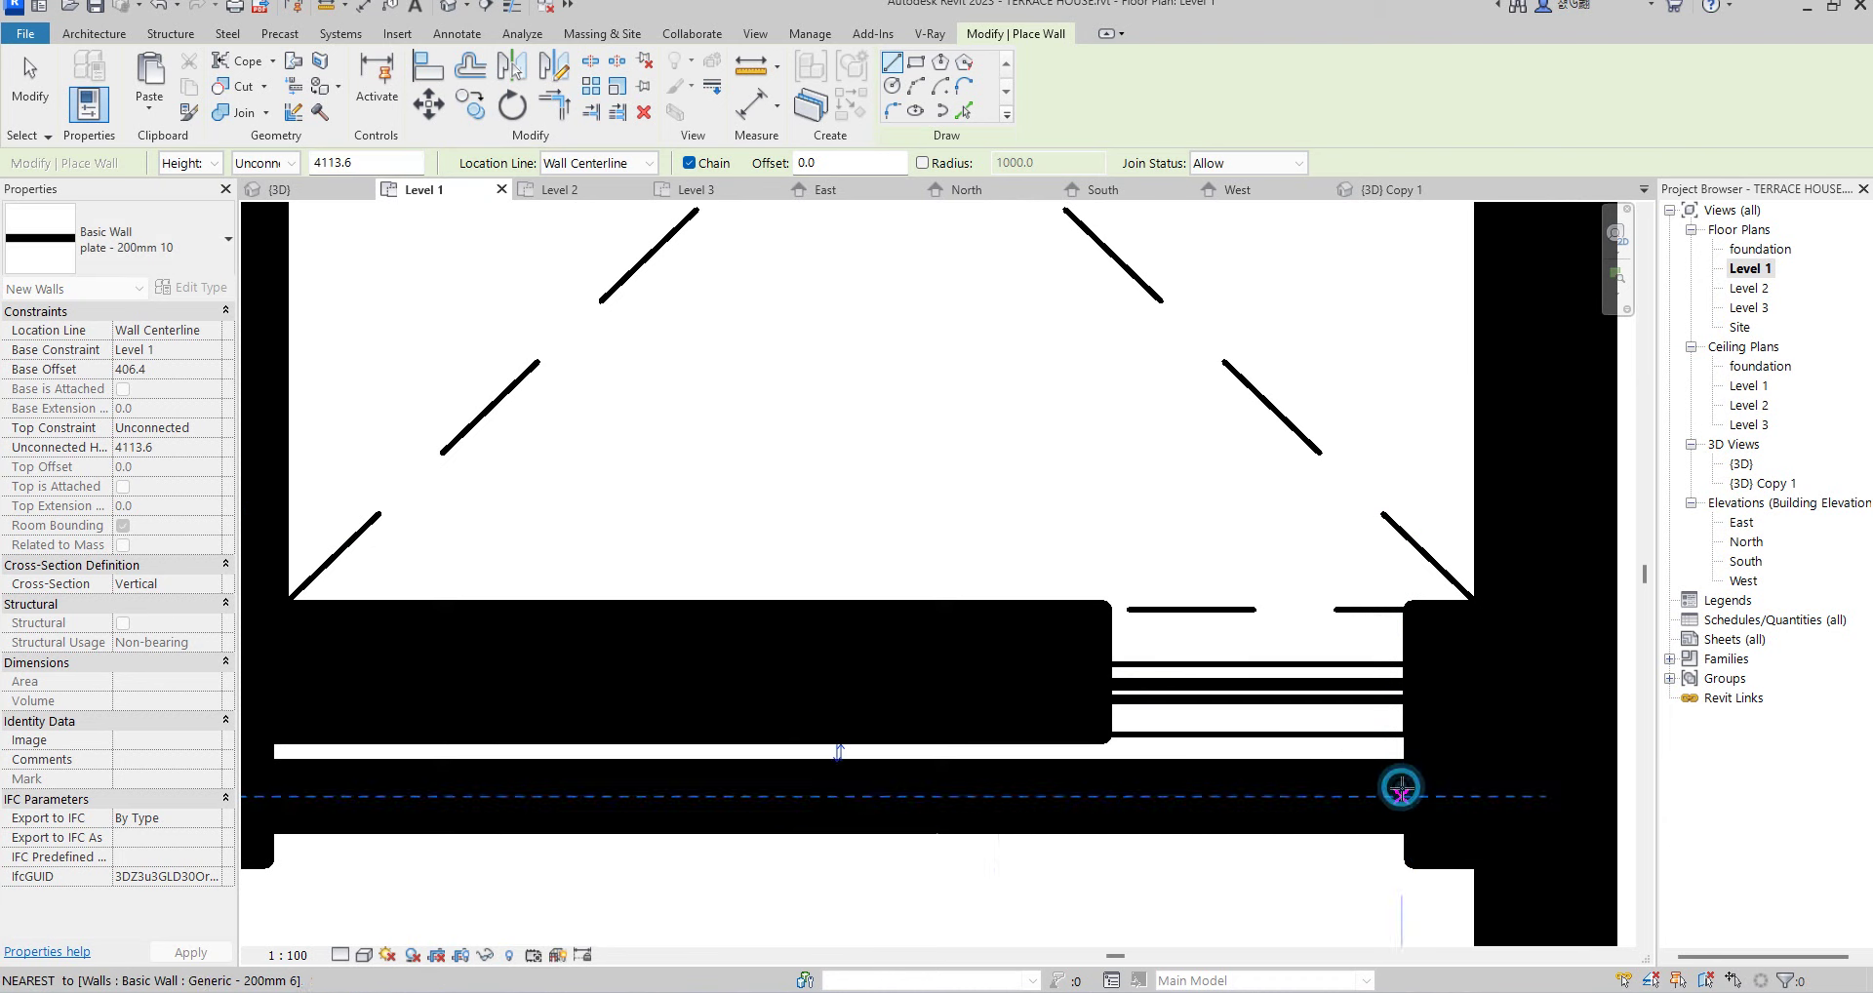
key(Escape)
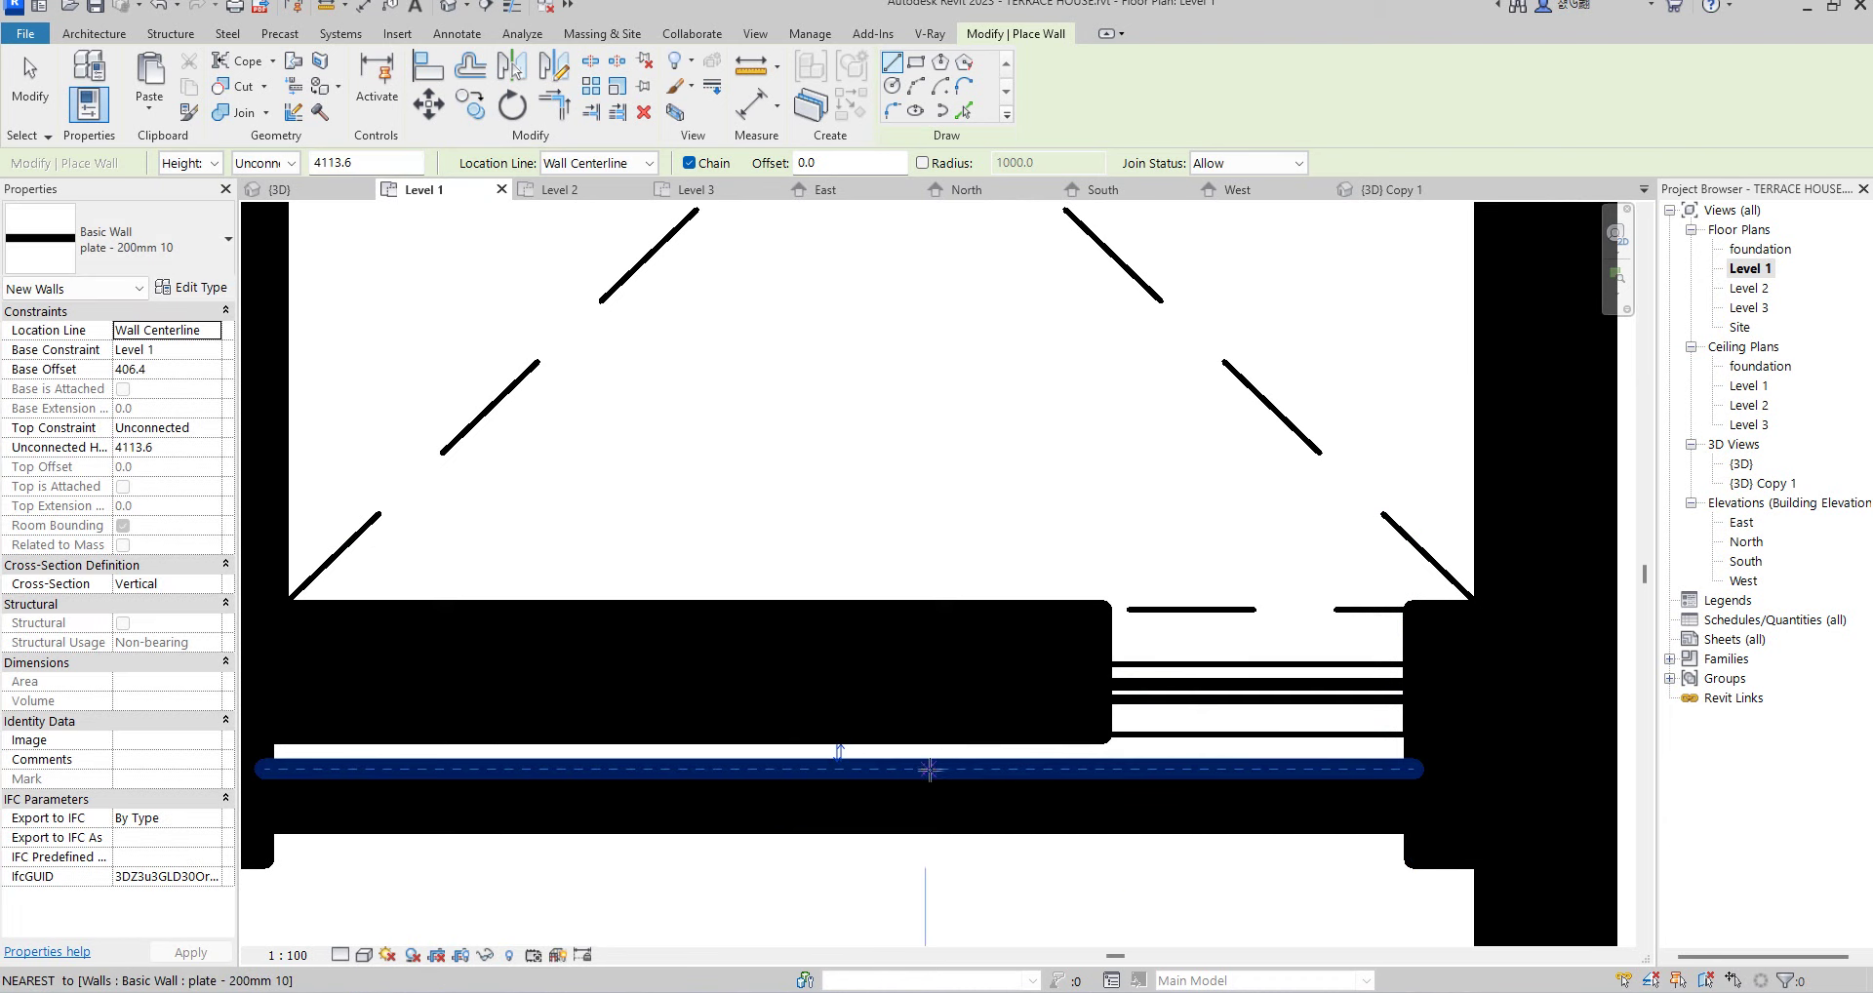
scroll(1132, 666, down, 1)
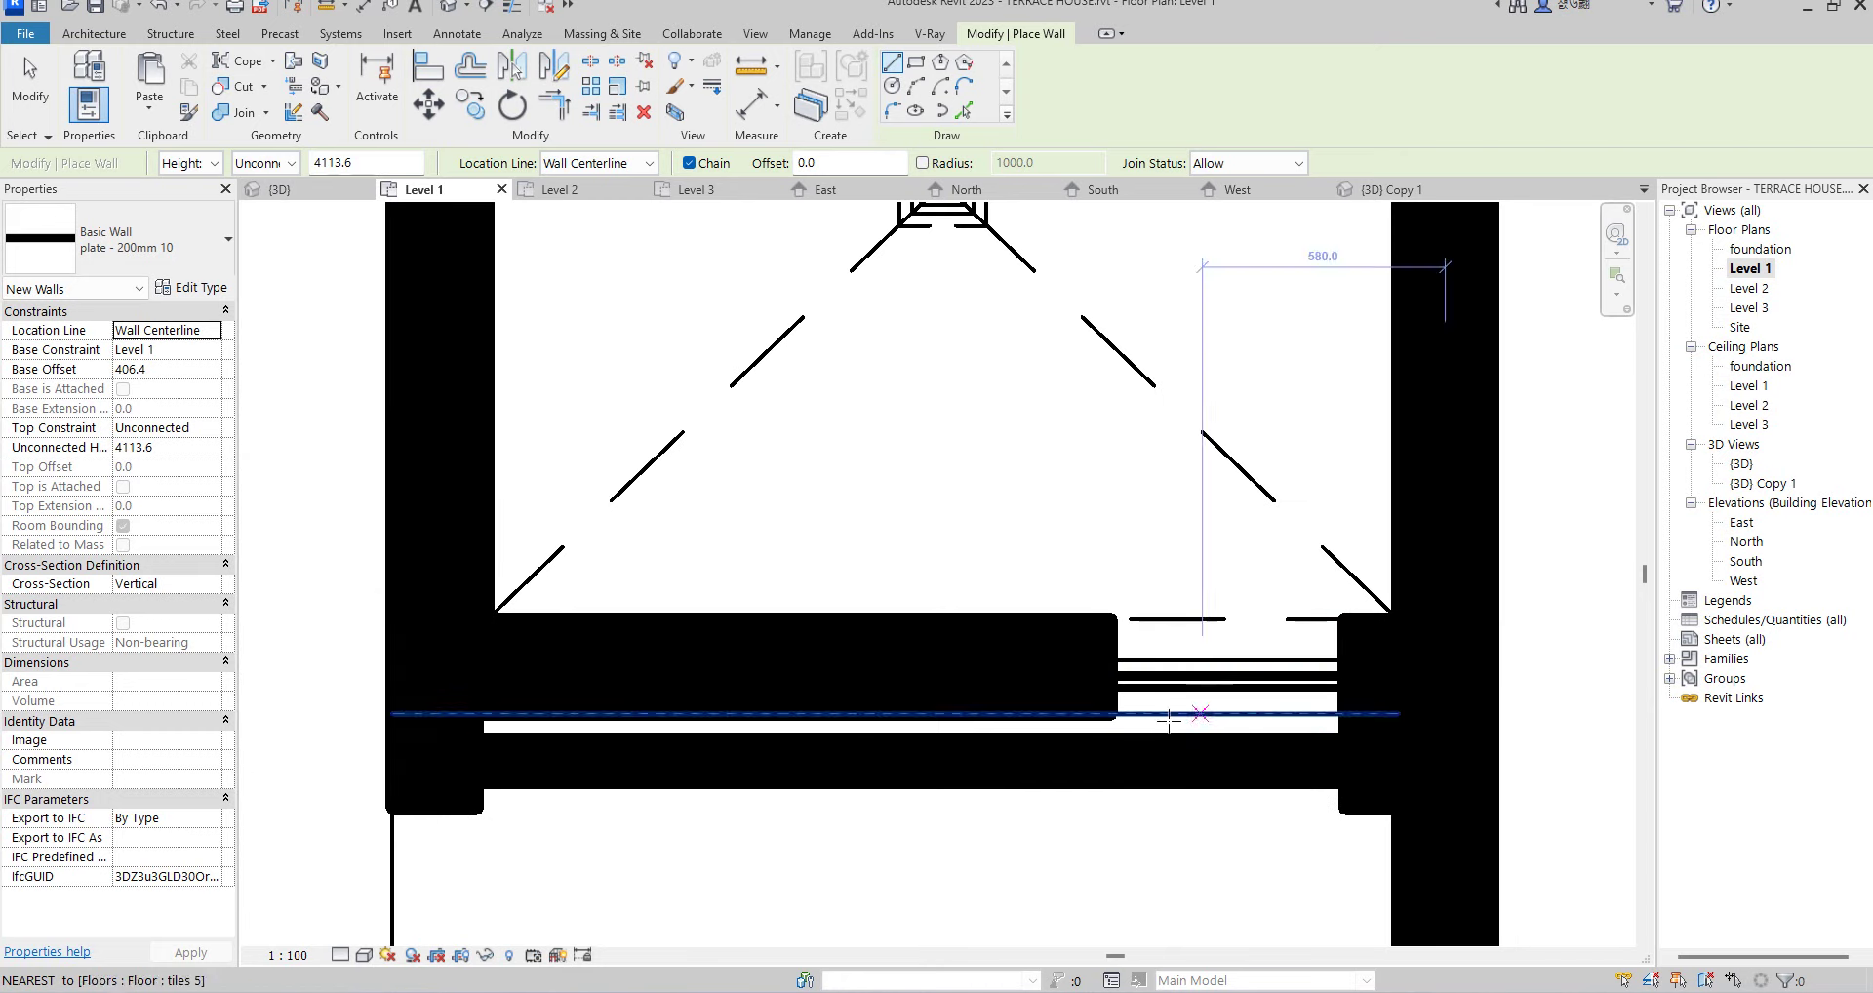
key(Escape)
- Split the new wall at the snap point, unjoining walls to clear the error
click(1153, 783)
key(s)
key(l)
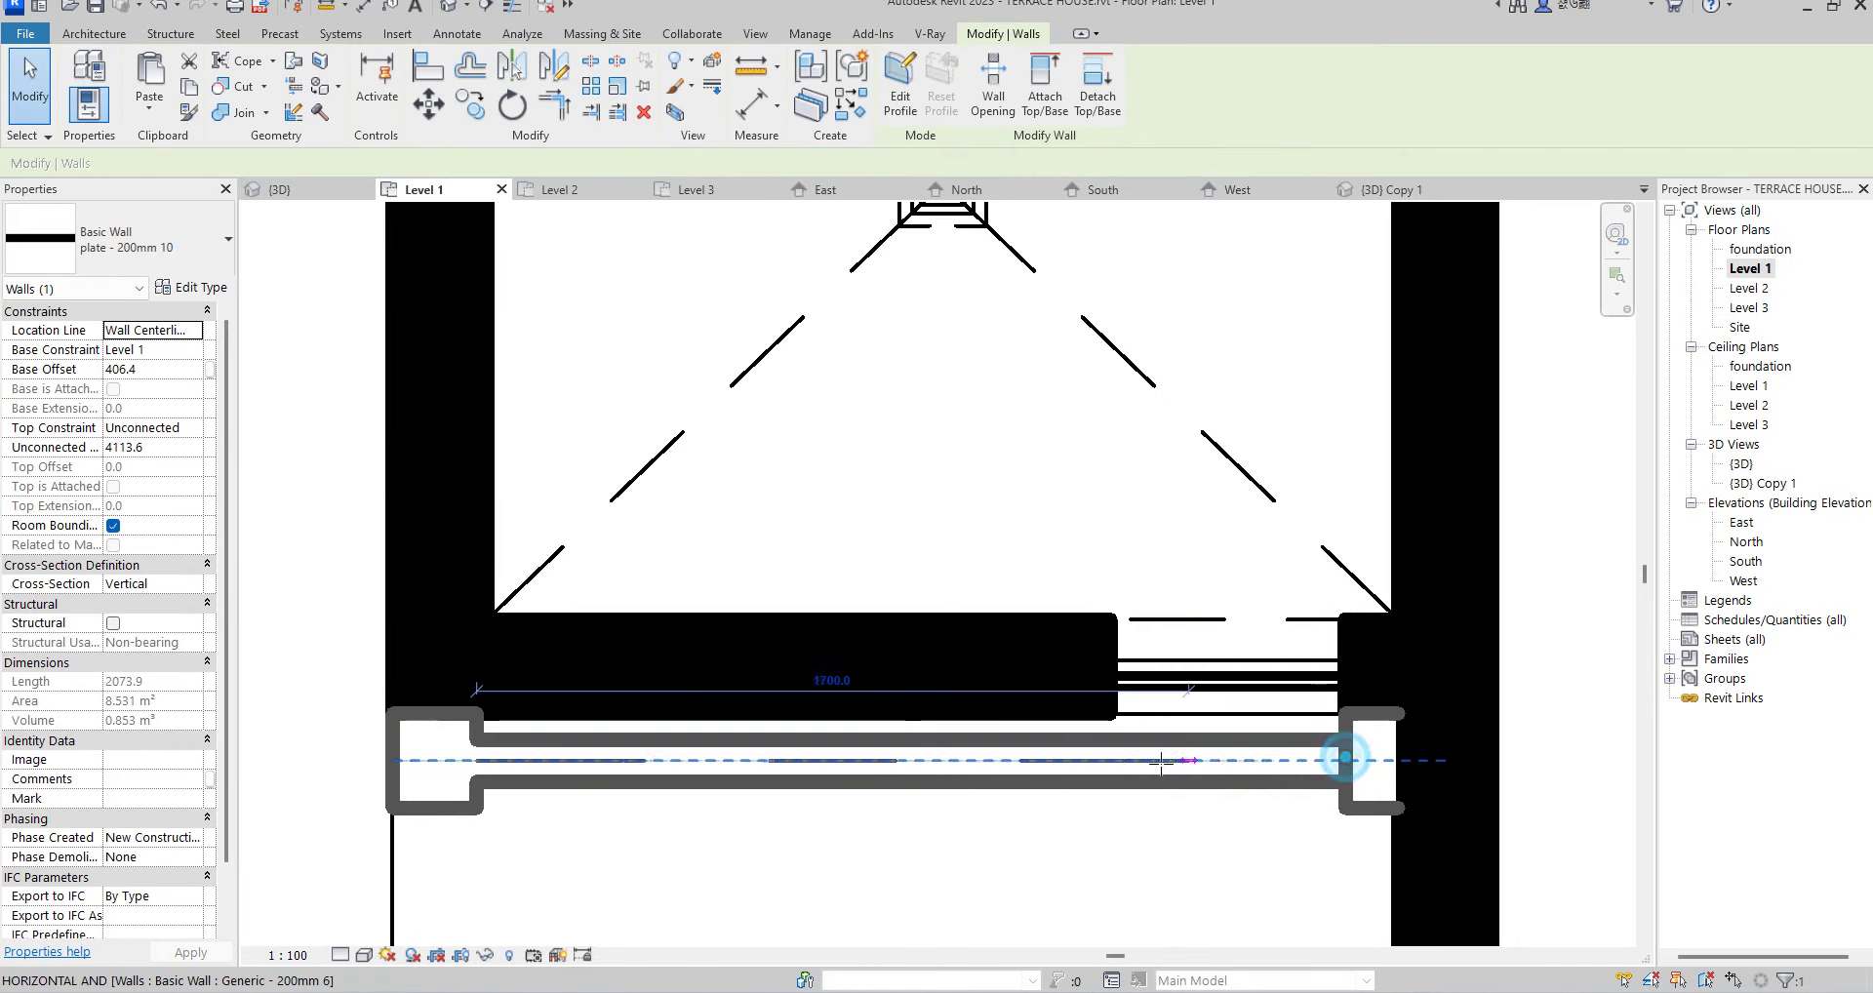
click(1109, 841)
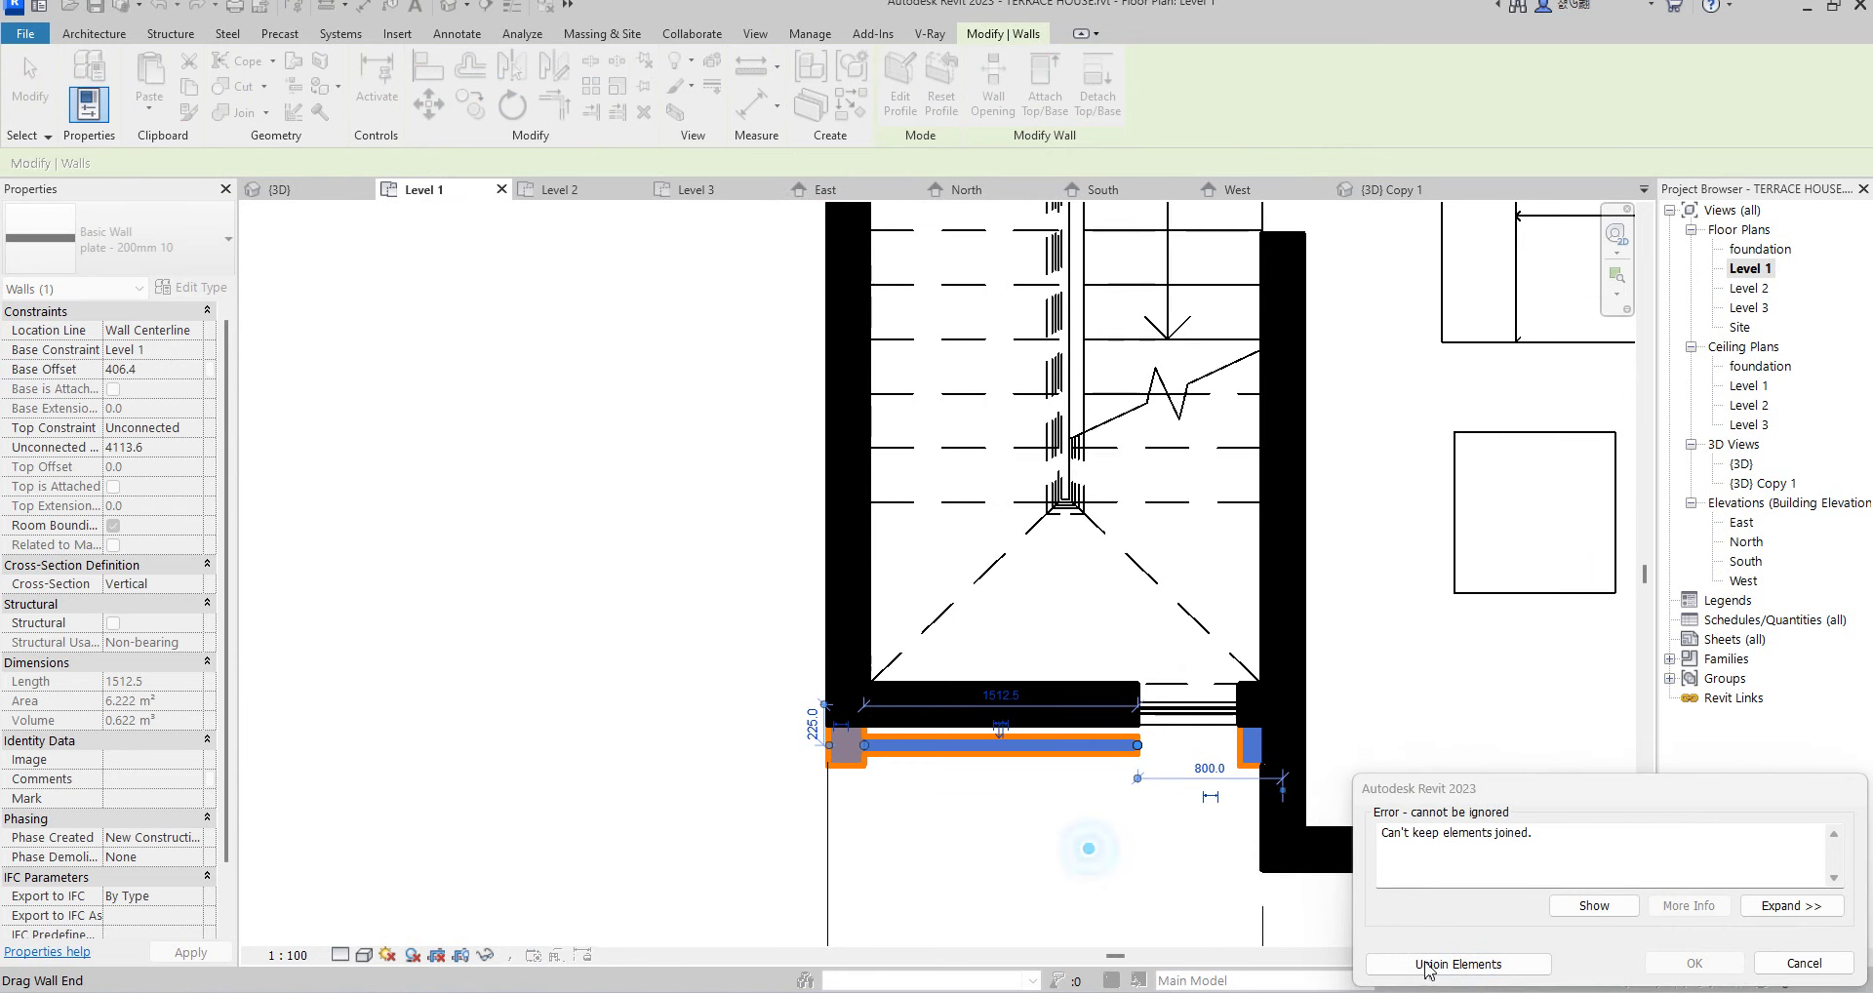
click(1424, 963)
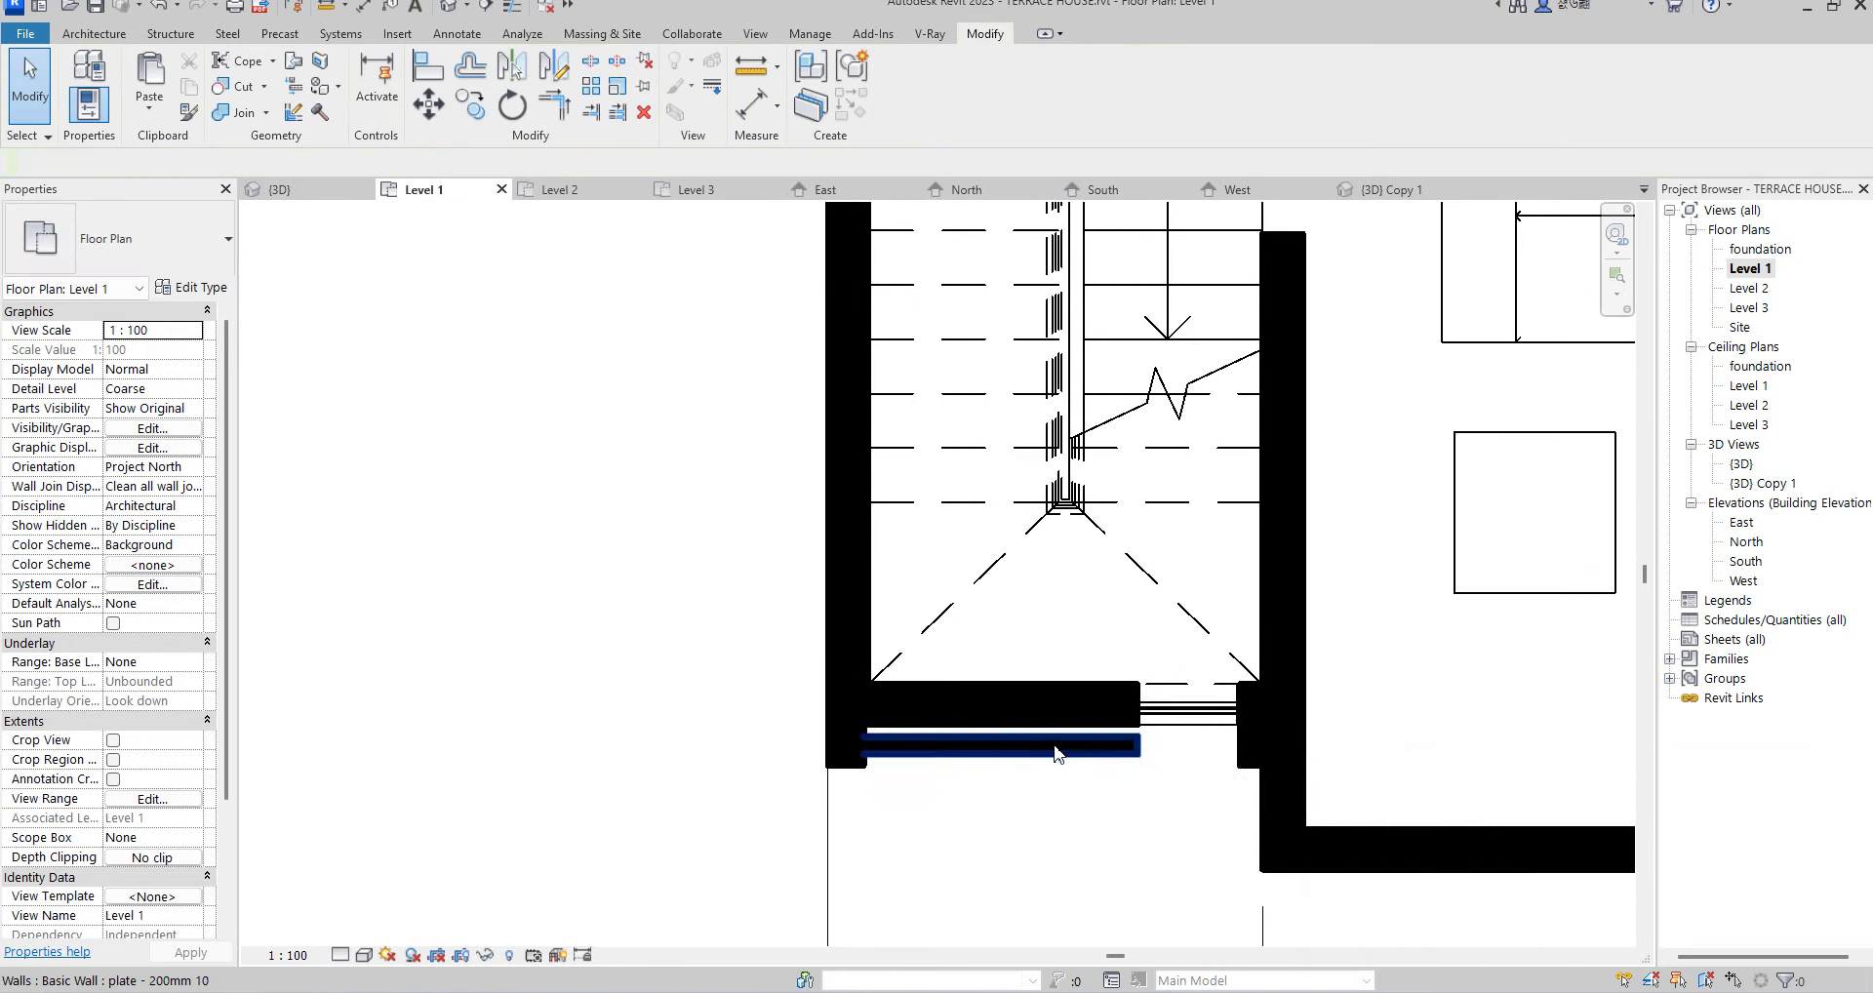
scroll(1053, 766, up, 3)
- Align the lower new wall with the reference line
click(1056, 753)
scroll(732, 759, up, 1)
scroll(731, 759, down, 2)
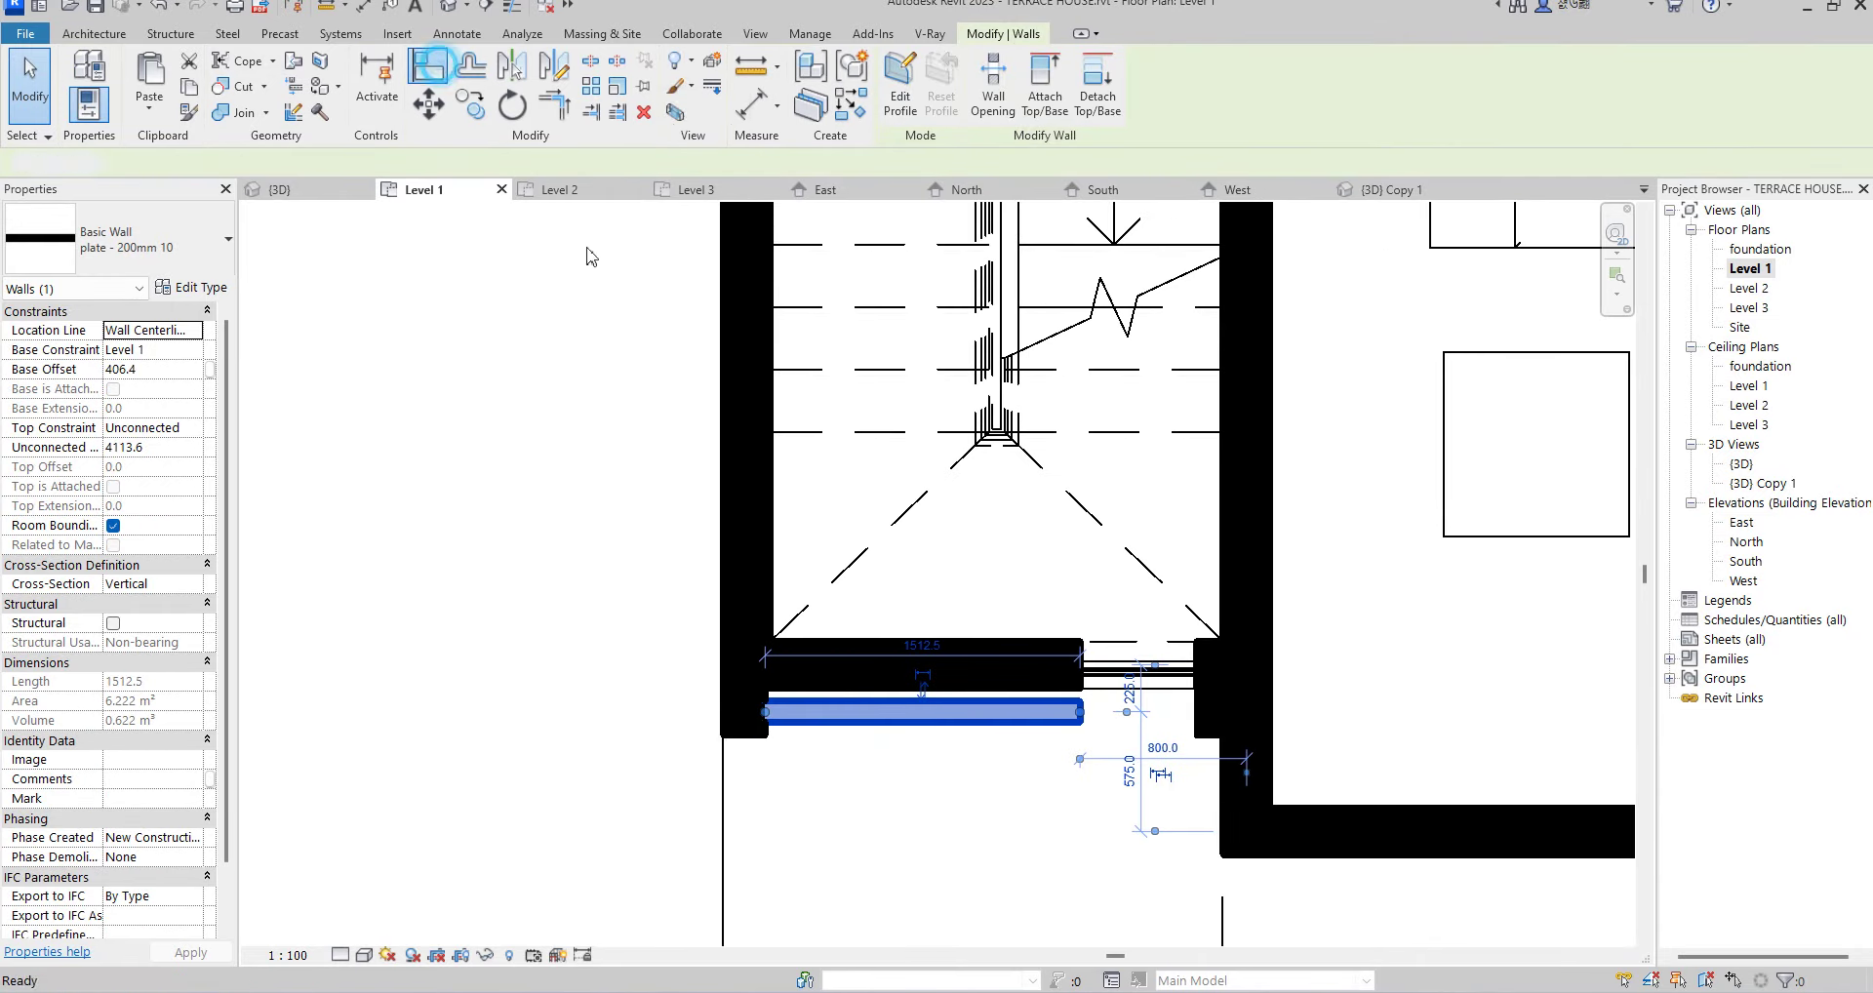
click(428, 66)
scroll(881, 704, up, 2)
click(877, 705)
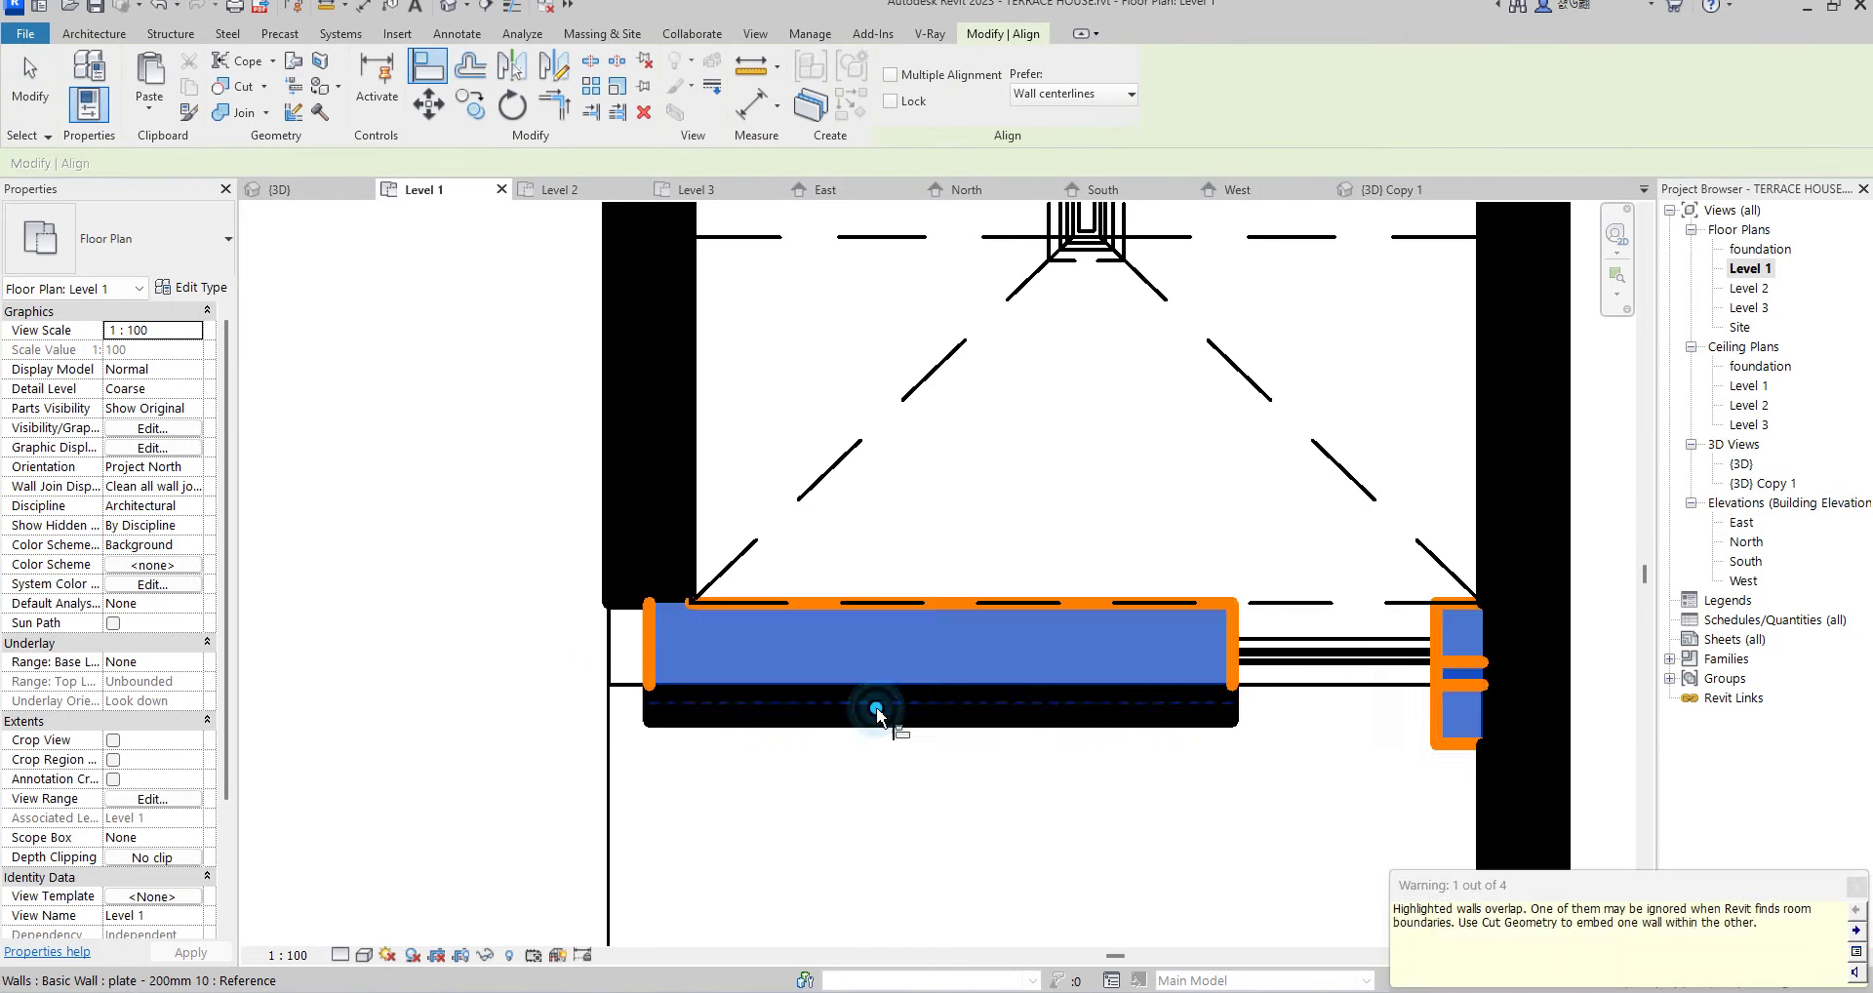
key(Escape)
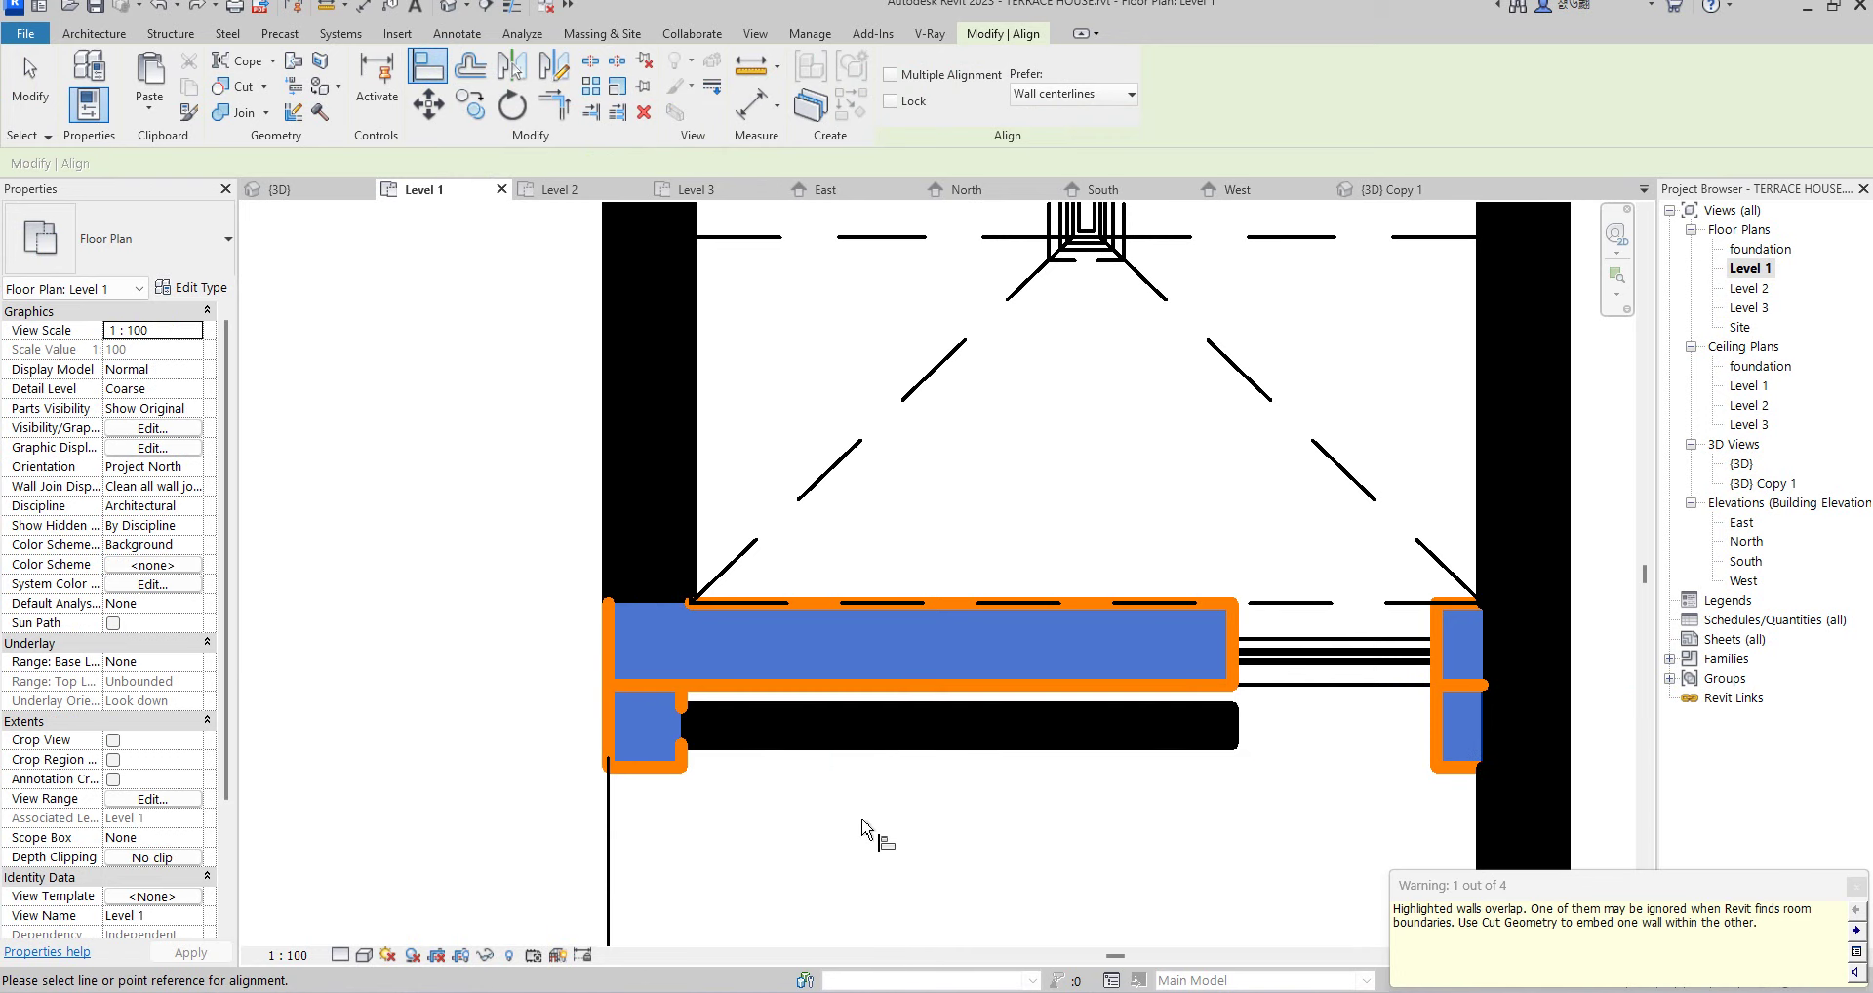
scroll(869, 834, up, 2)
click(863, 828)
- Shorten the lower wall from the left and align it flush against the upper stair wall face
click(773, 714)
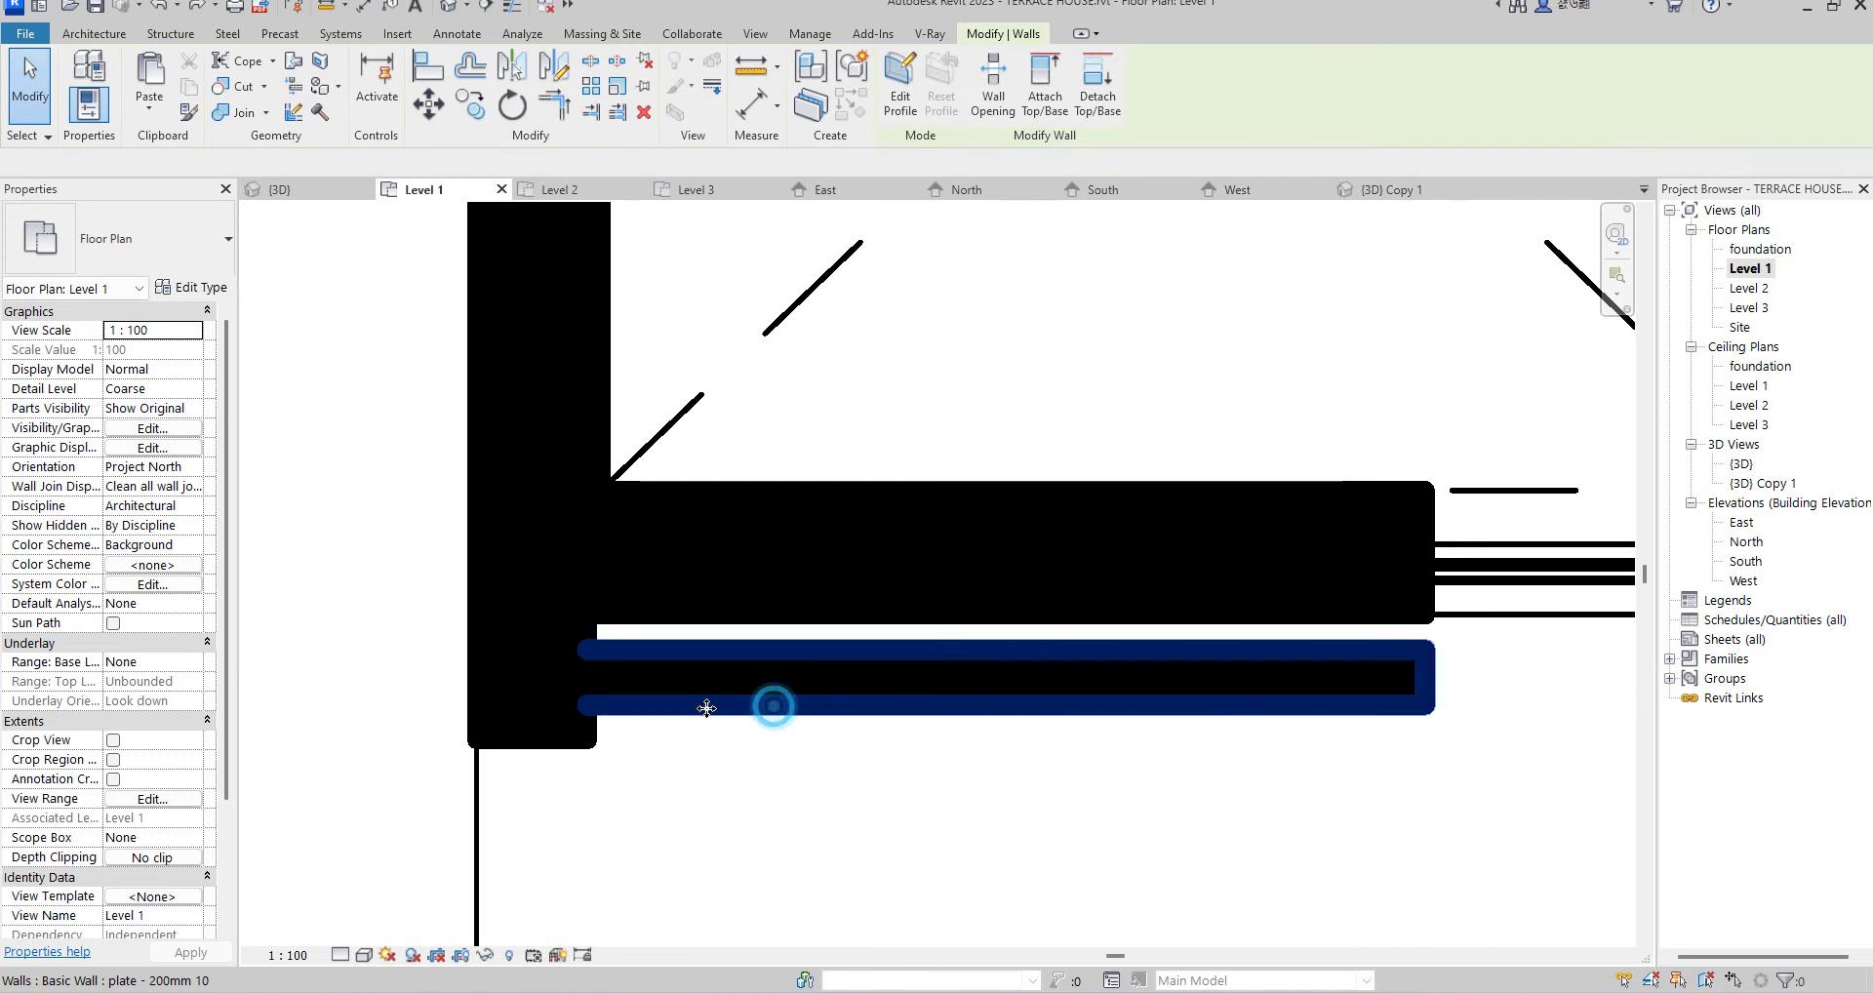
drag(584, 676, 763, 677)
click(421, 70)
click(812, 621)
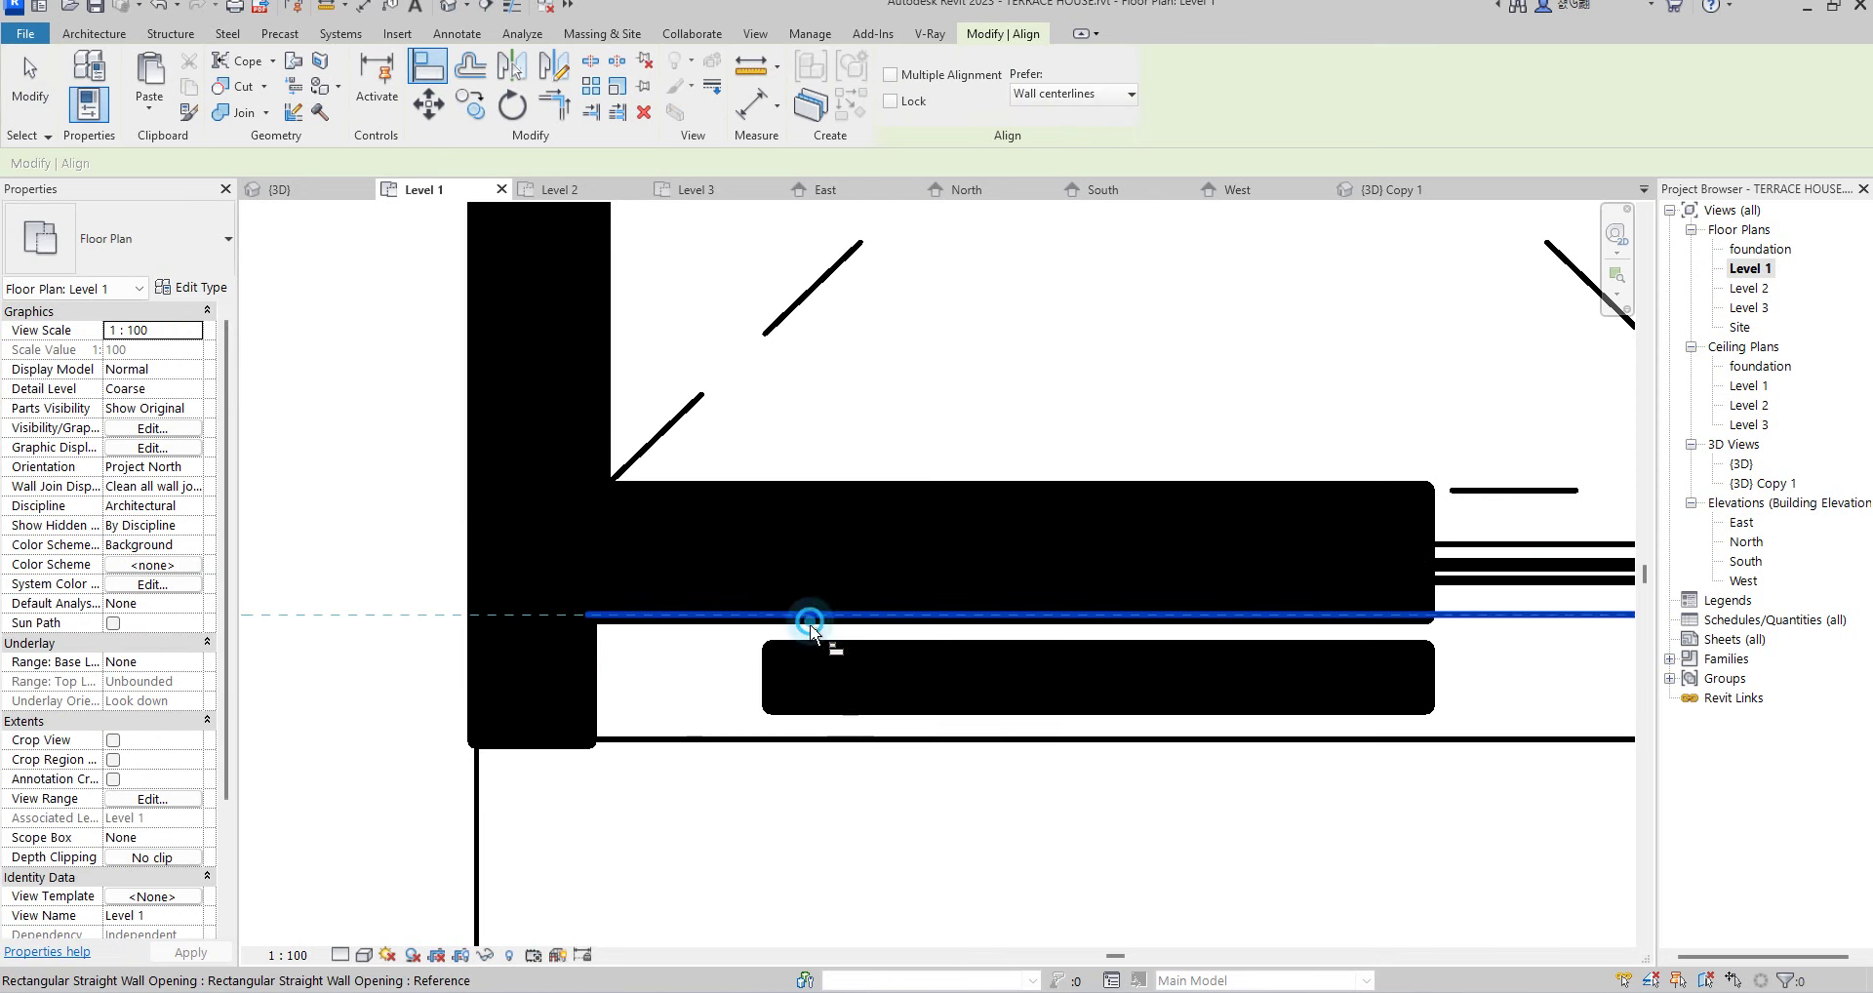
click(817, 643)
key(Escape)
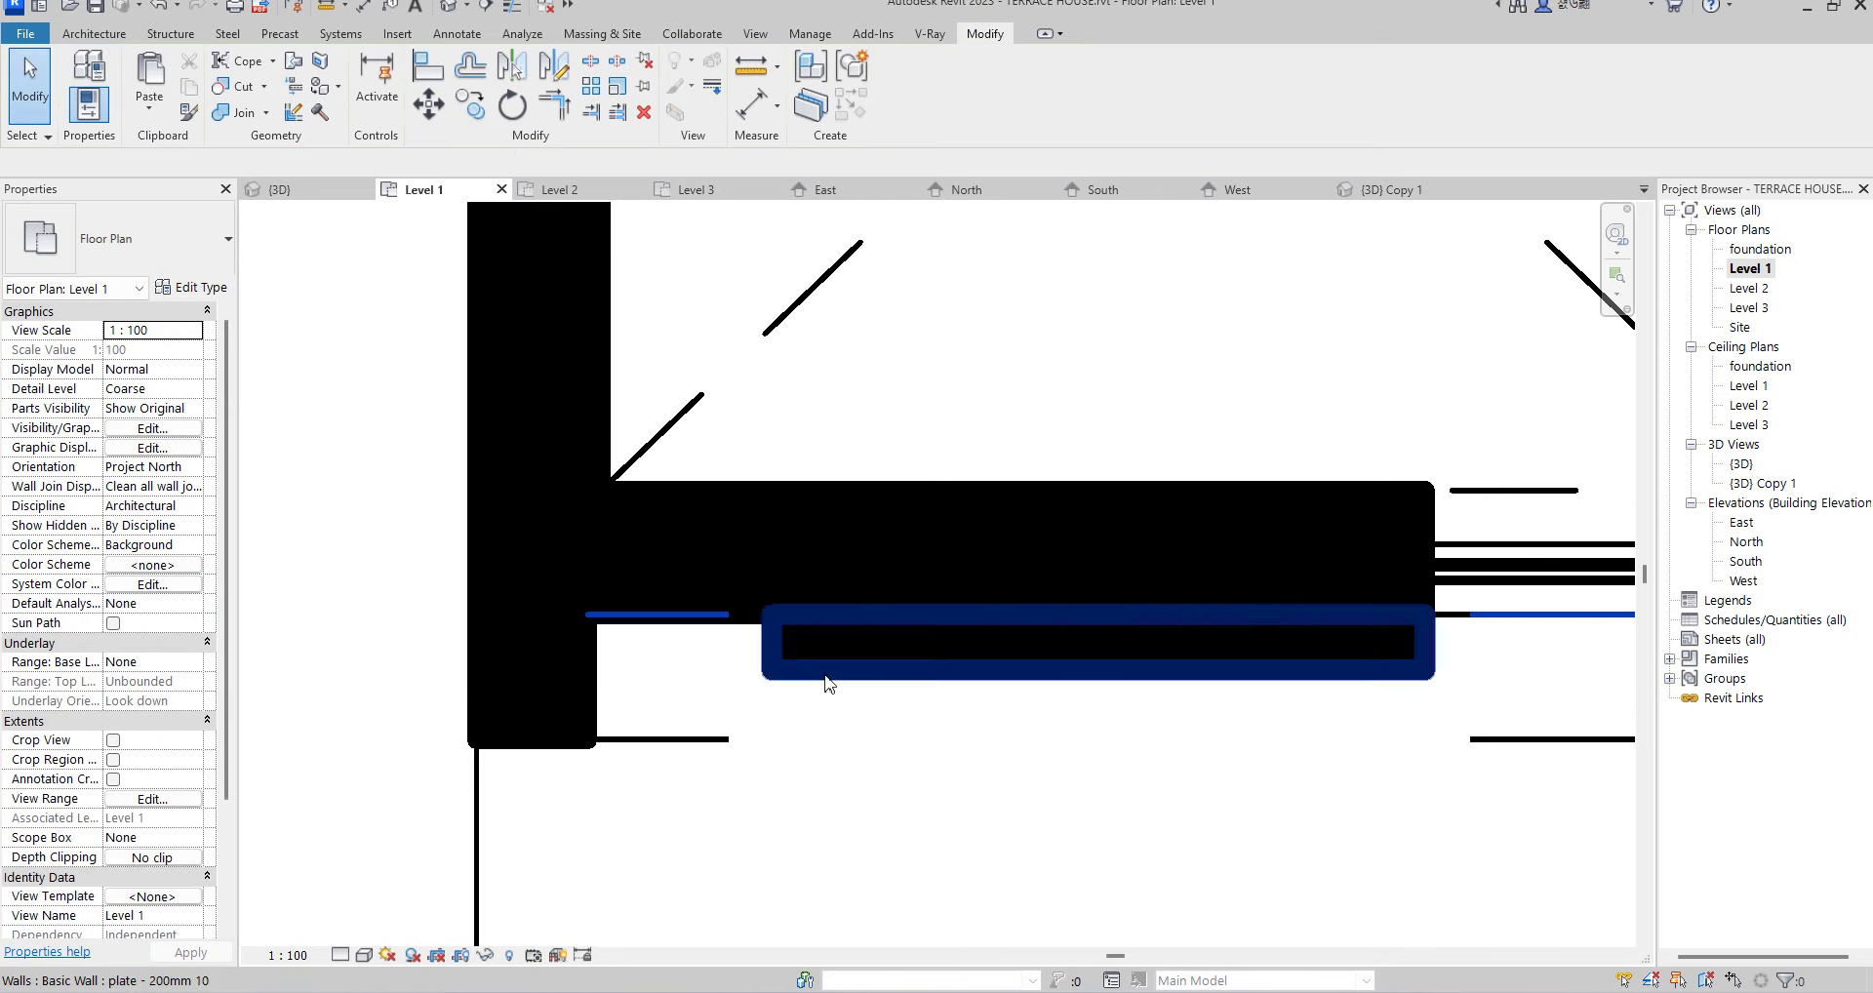
- Extend the plate wall's left end to the side wall, making it 1512.5 mm long
click(796, 675)
drag(766, 644, 622, 646)
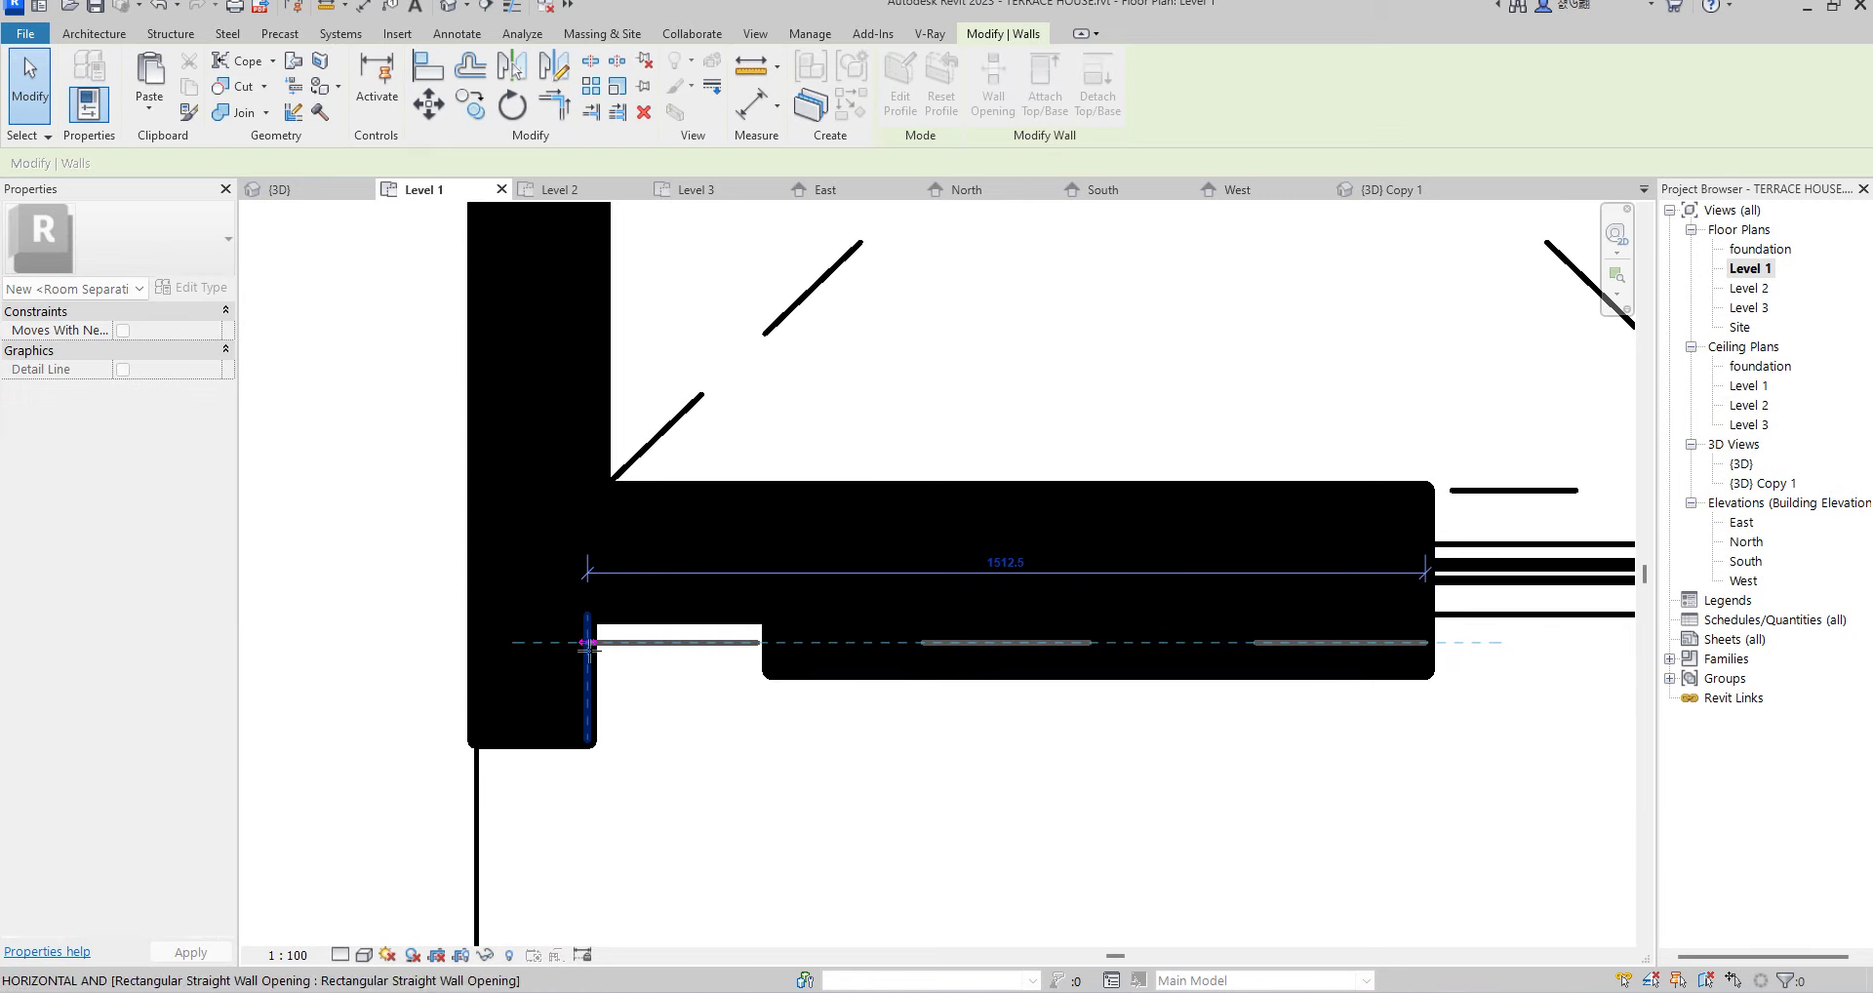
click(828, 755)
scroll(828, 755, down, 4)
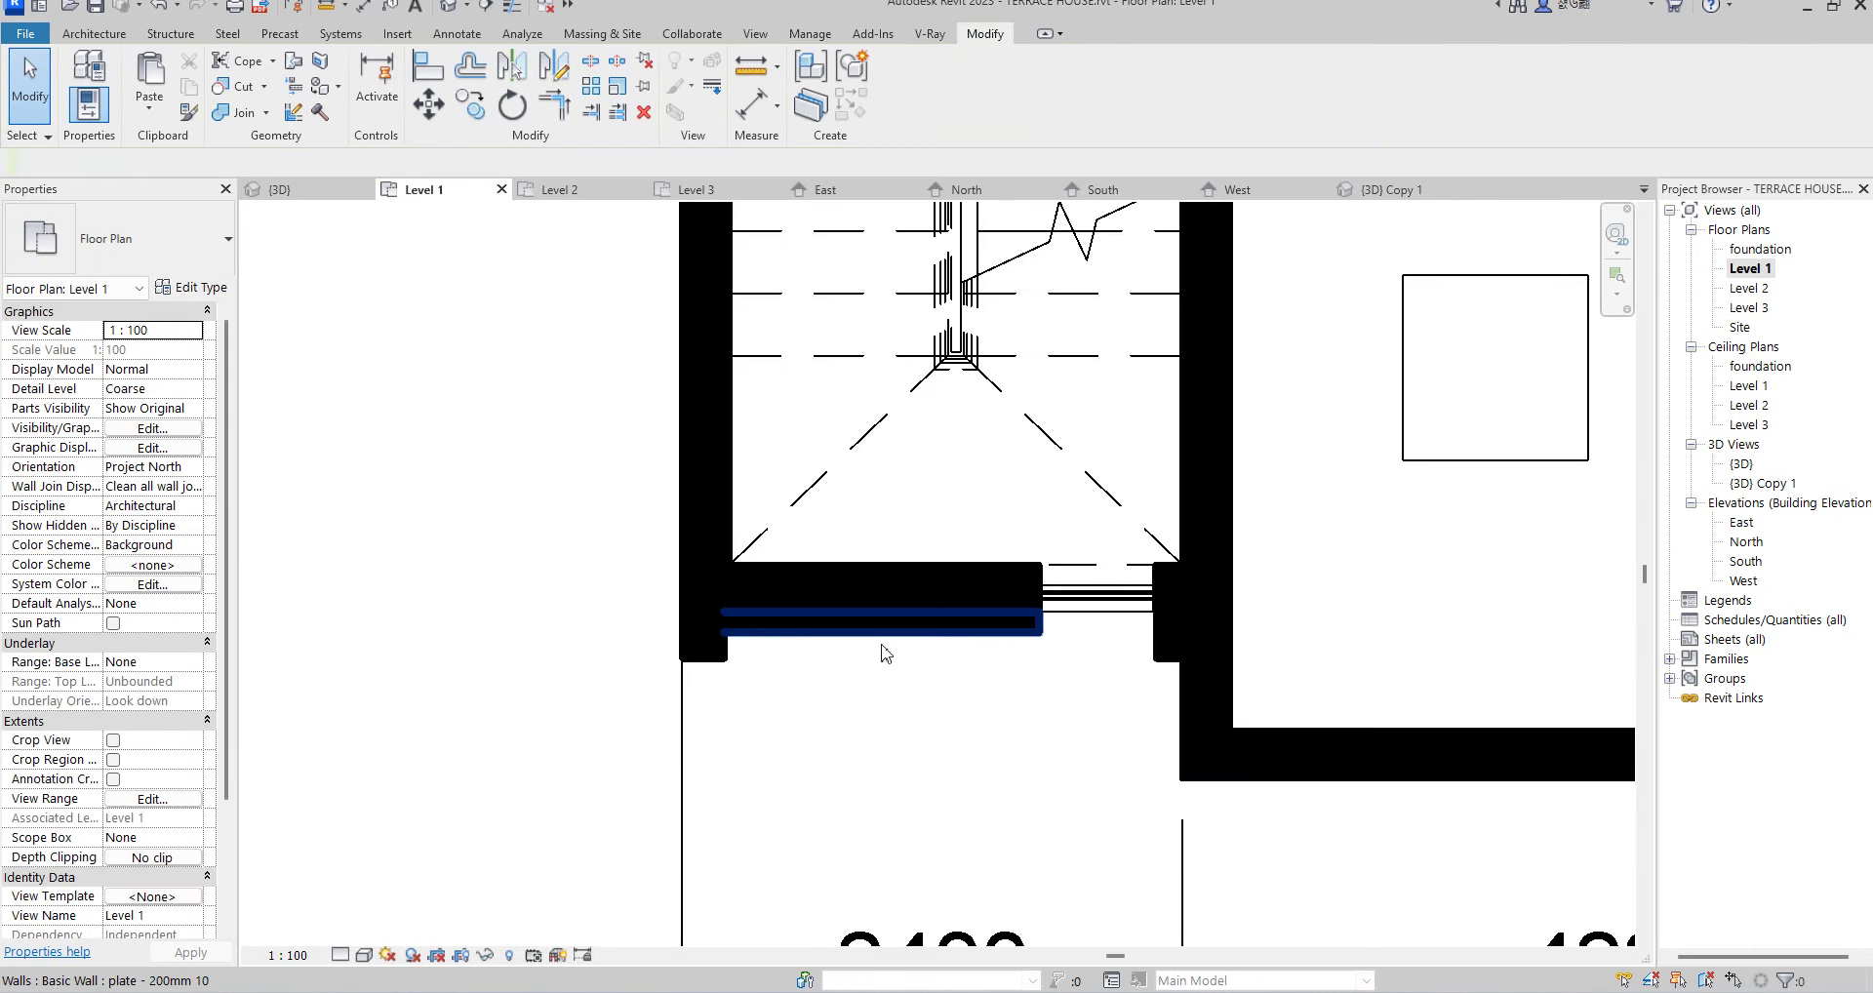
click(884, 628)
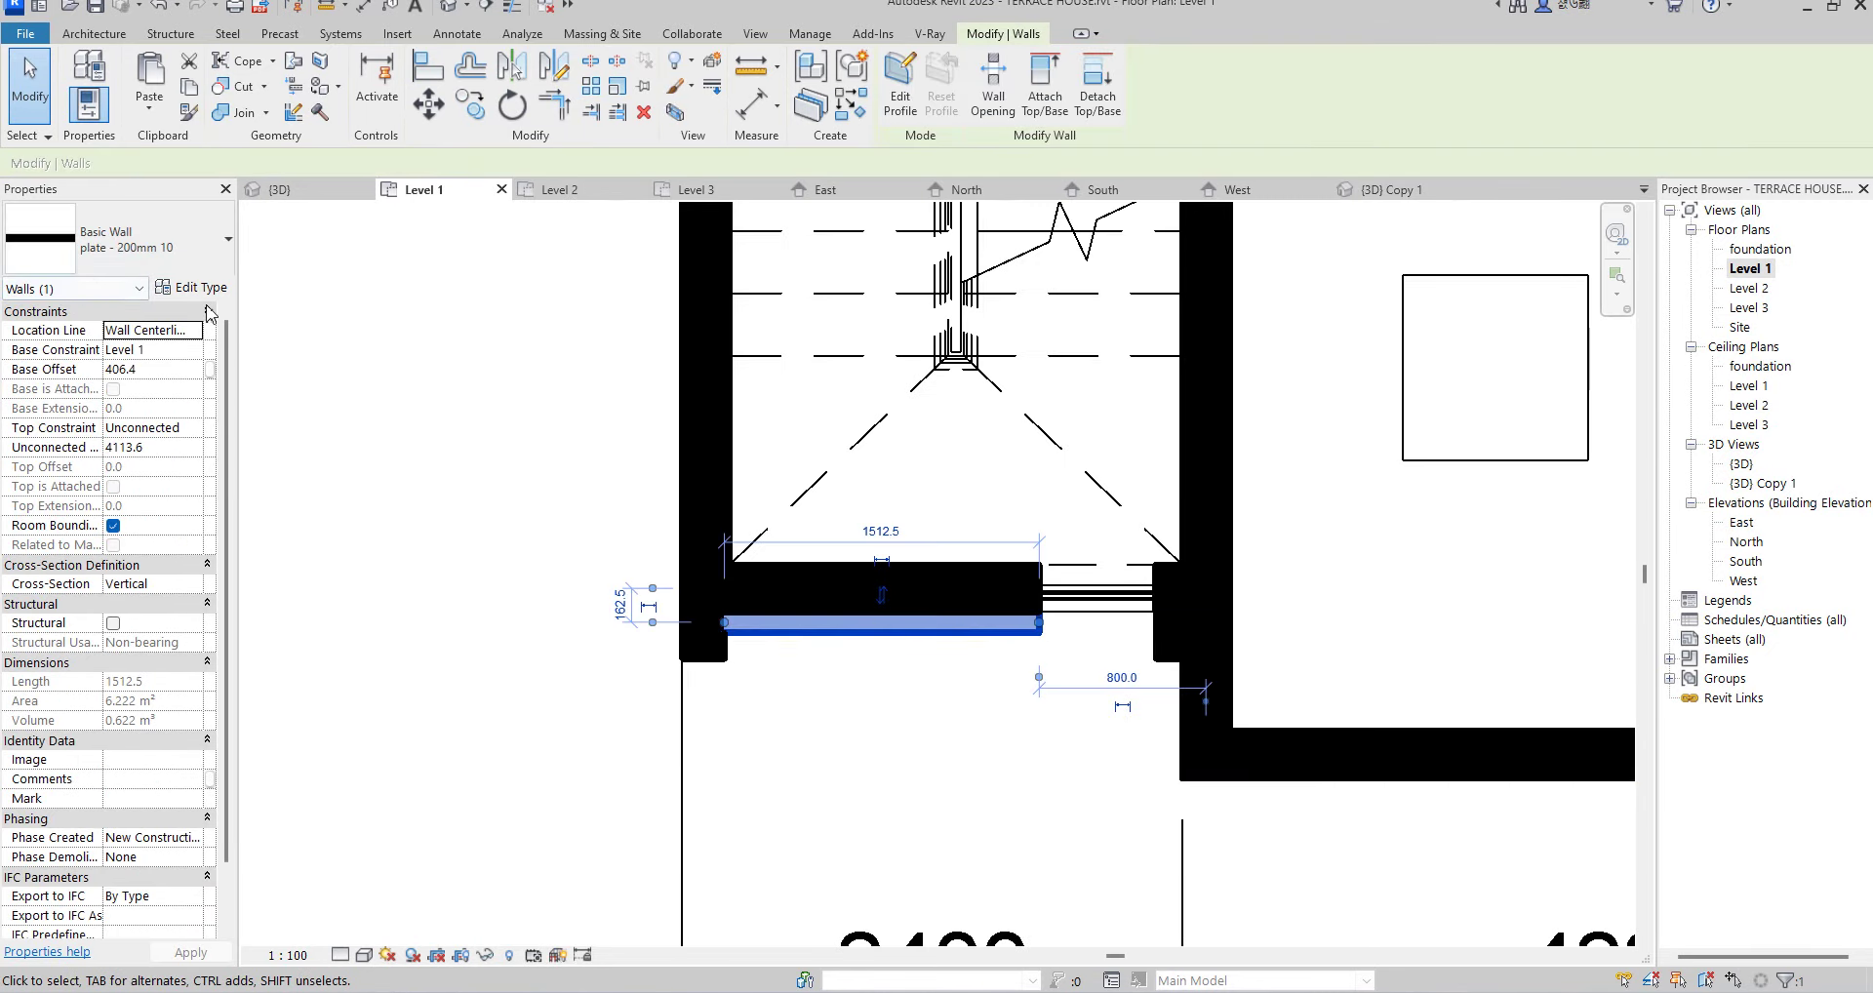
- Duplicate the plate wall's type as 'plate - 200mm 11'
click(192, 286)
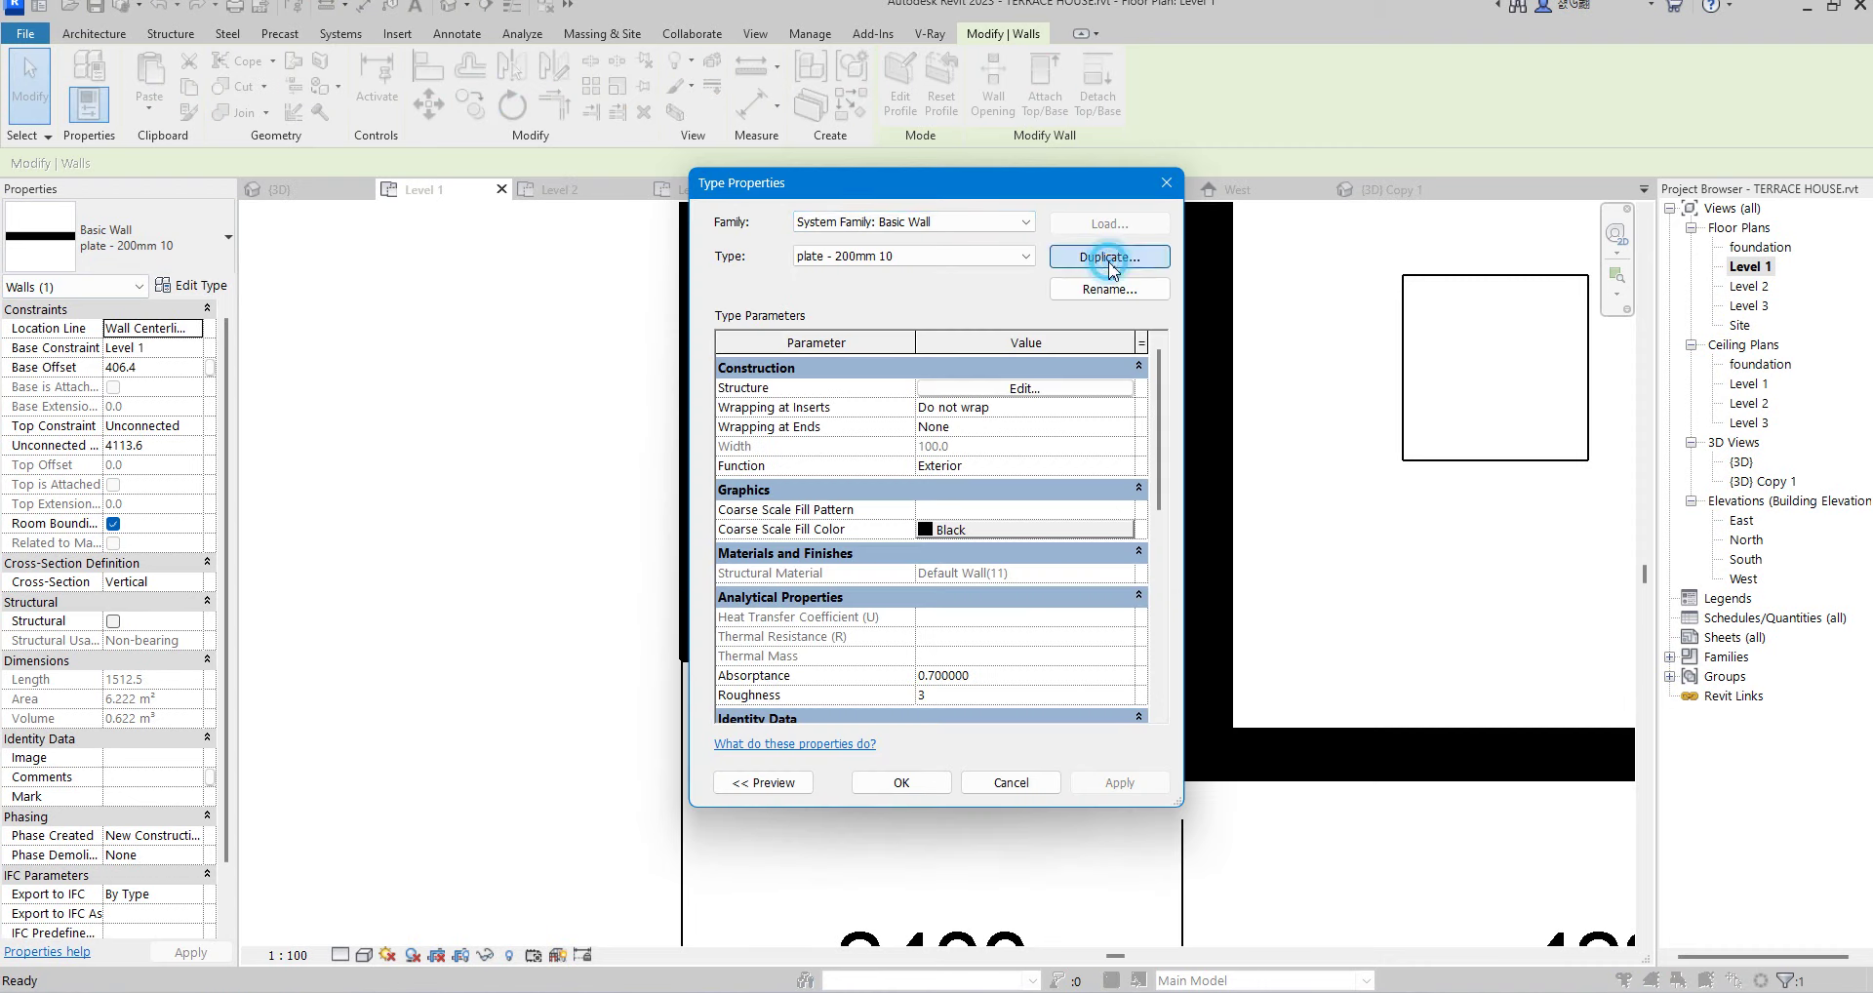
click(1084, 256)
click(937, 538)
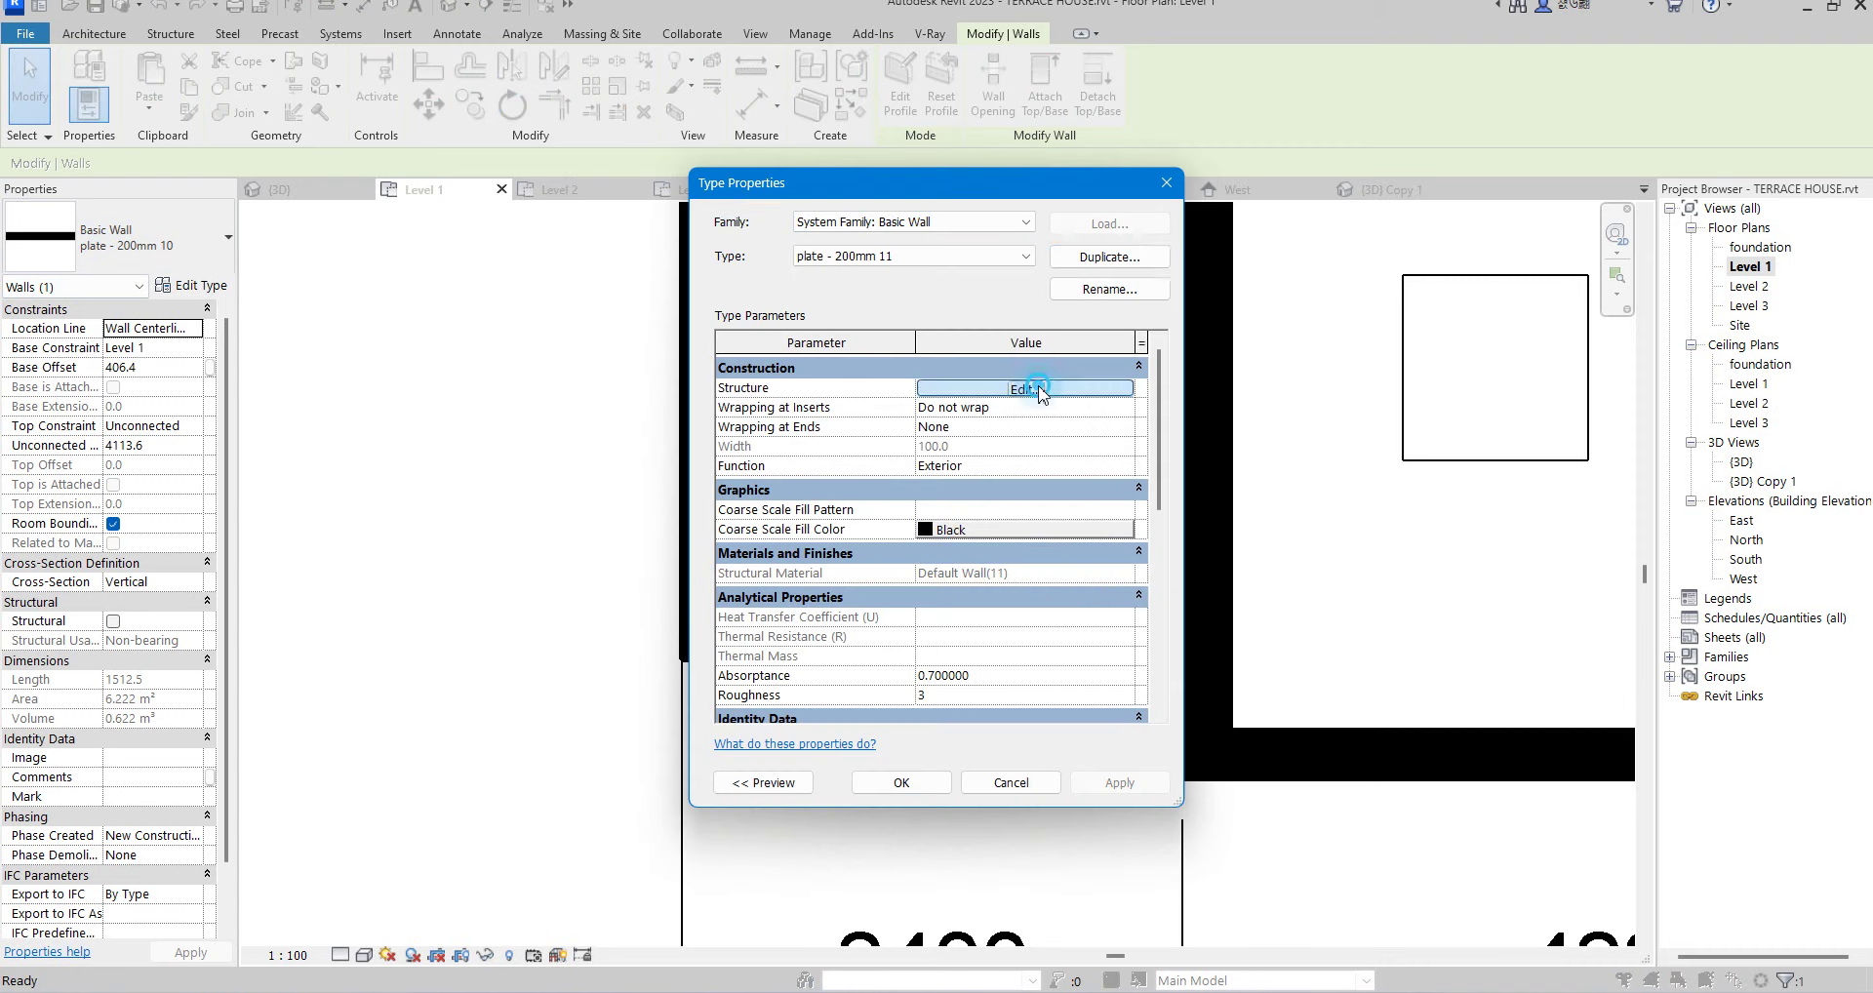
- Give the structure layer a new material duplicated from Default Wall(2)
click(997, 388)
click(903, 401)
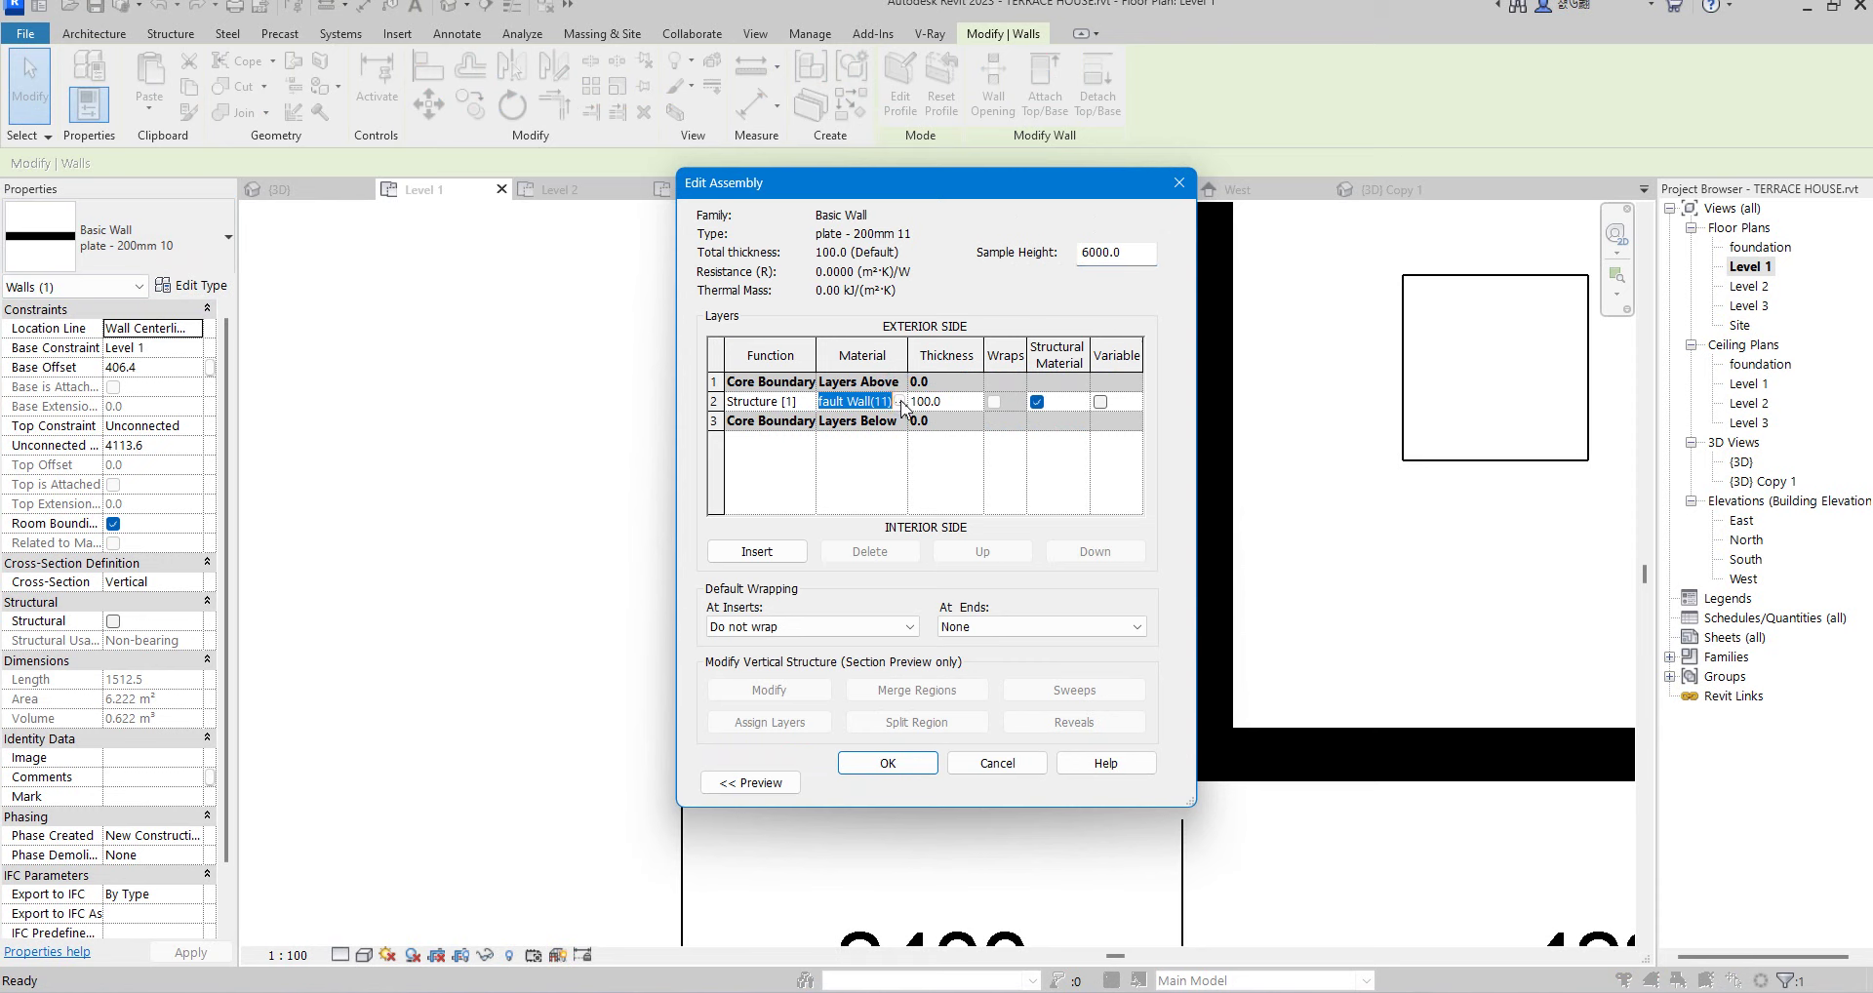
click(900, 401)
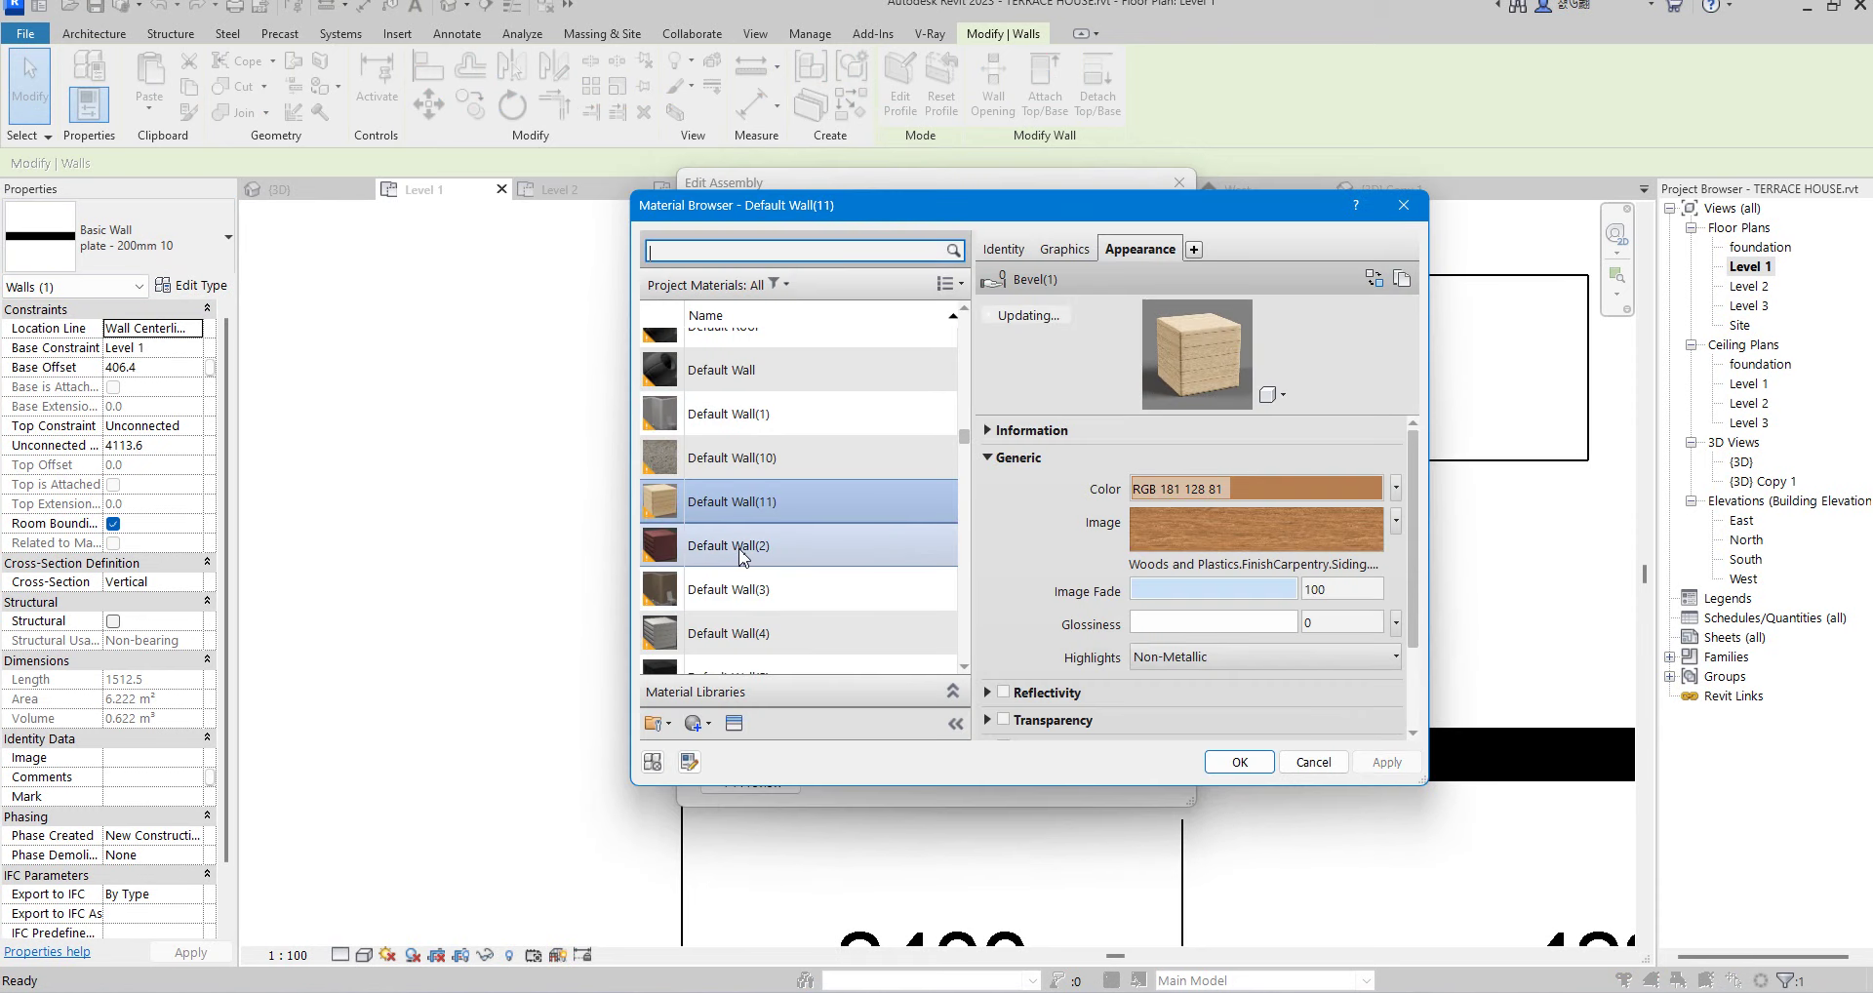
scroll(744, 573, down, 1)
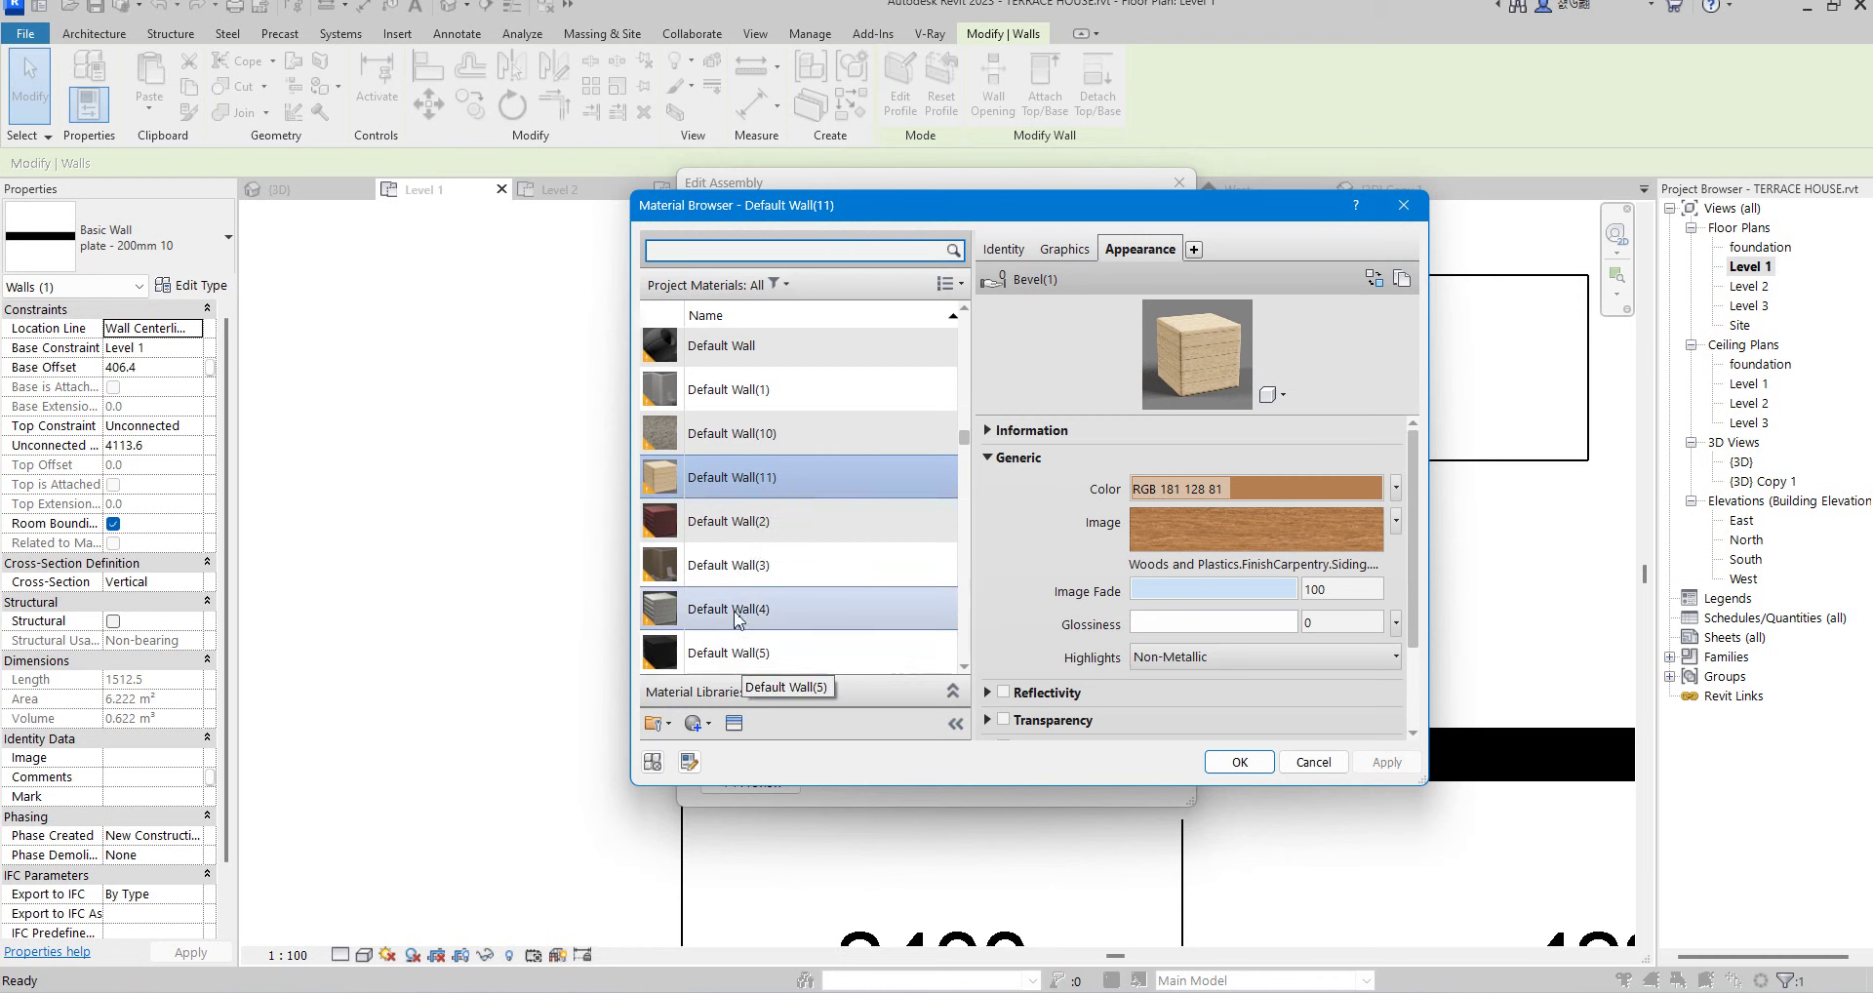
click(737, 528)
right_click(736, 528)
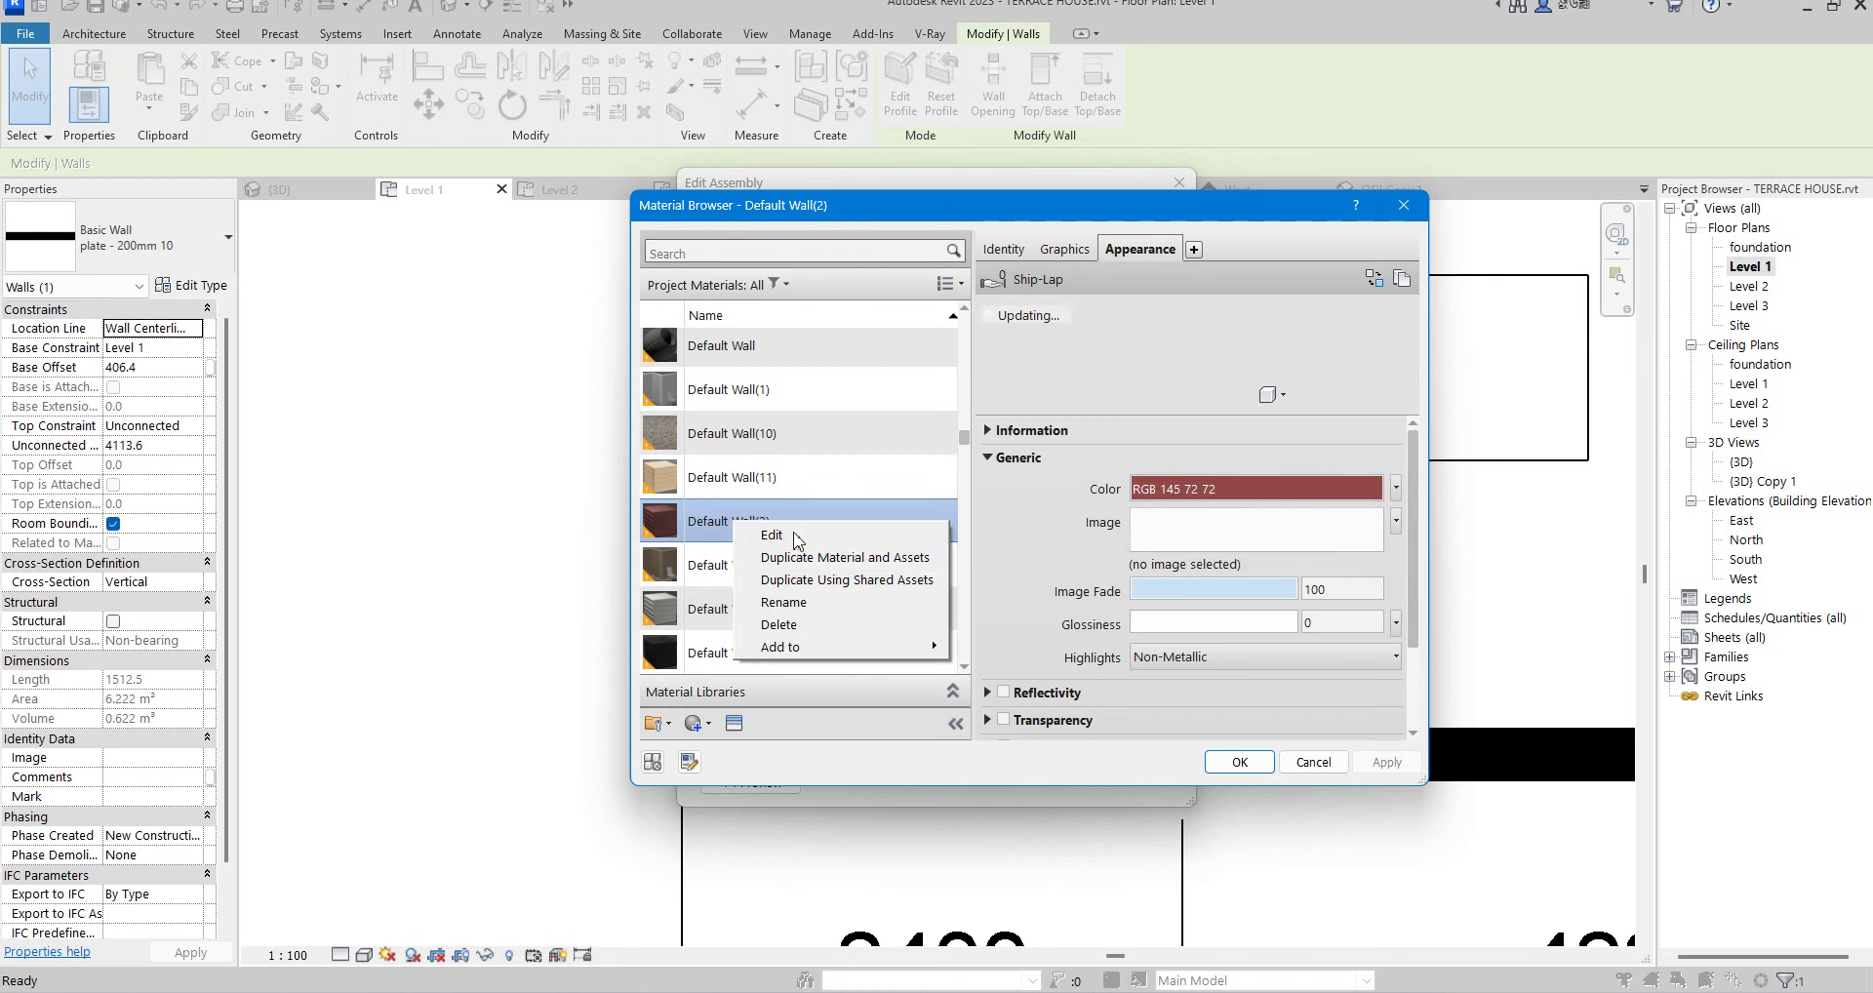
click(846, 558)
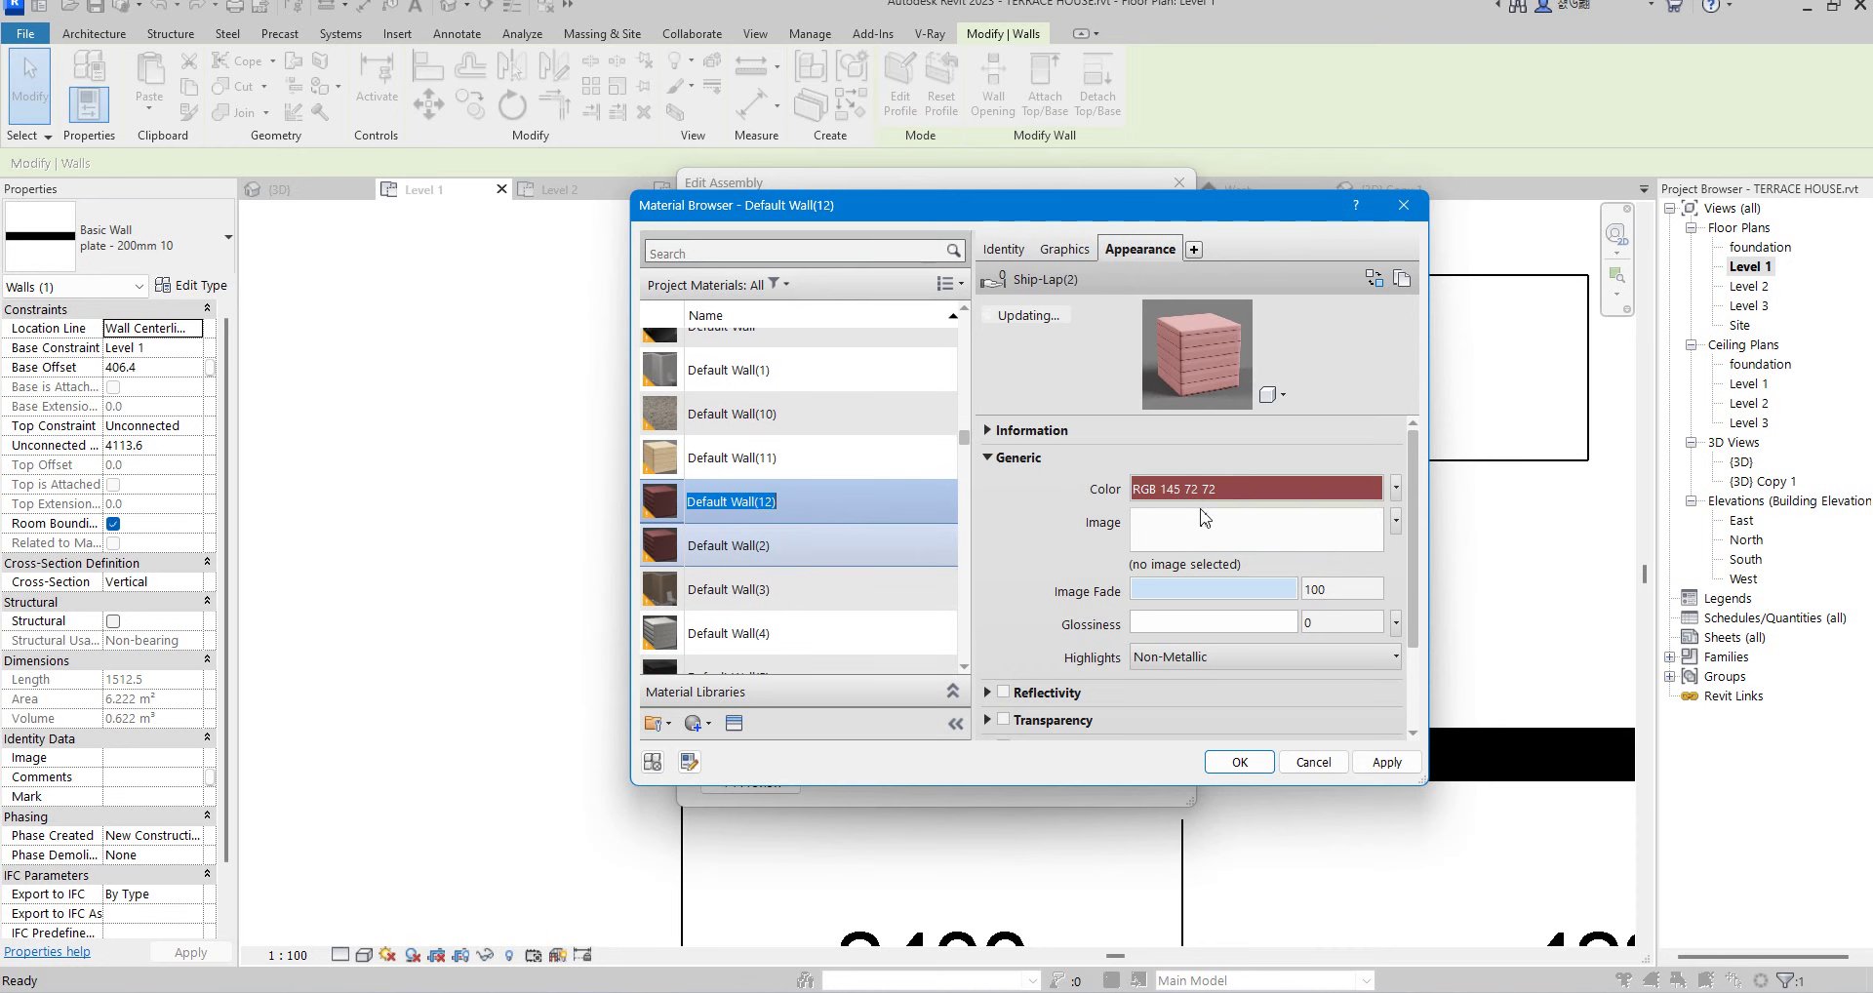
- Try dark purple, black and dark red as the material colour, settling on black
click(1317, 496)
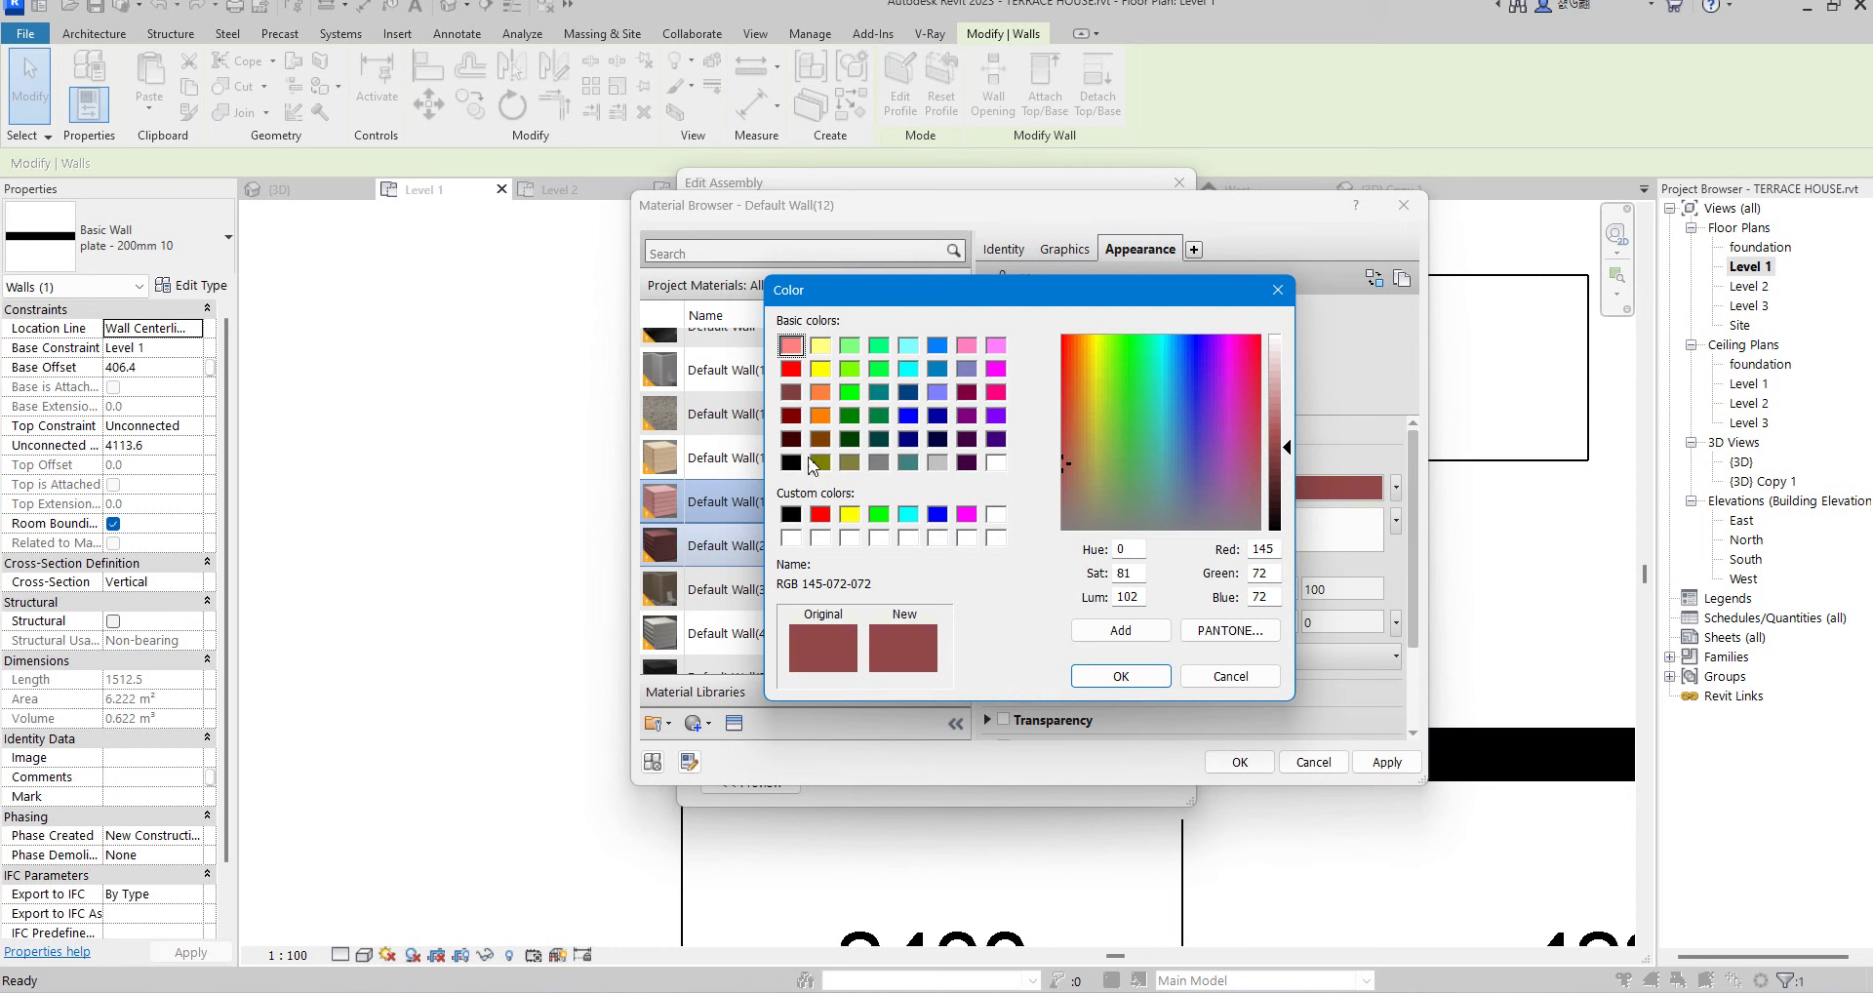
click(966, 462)
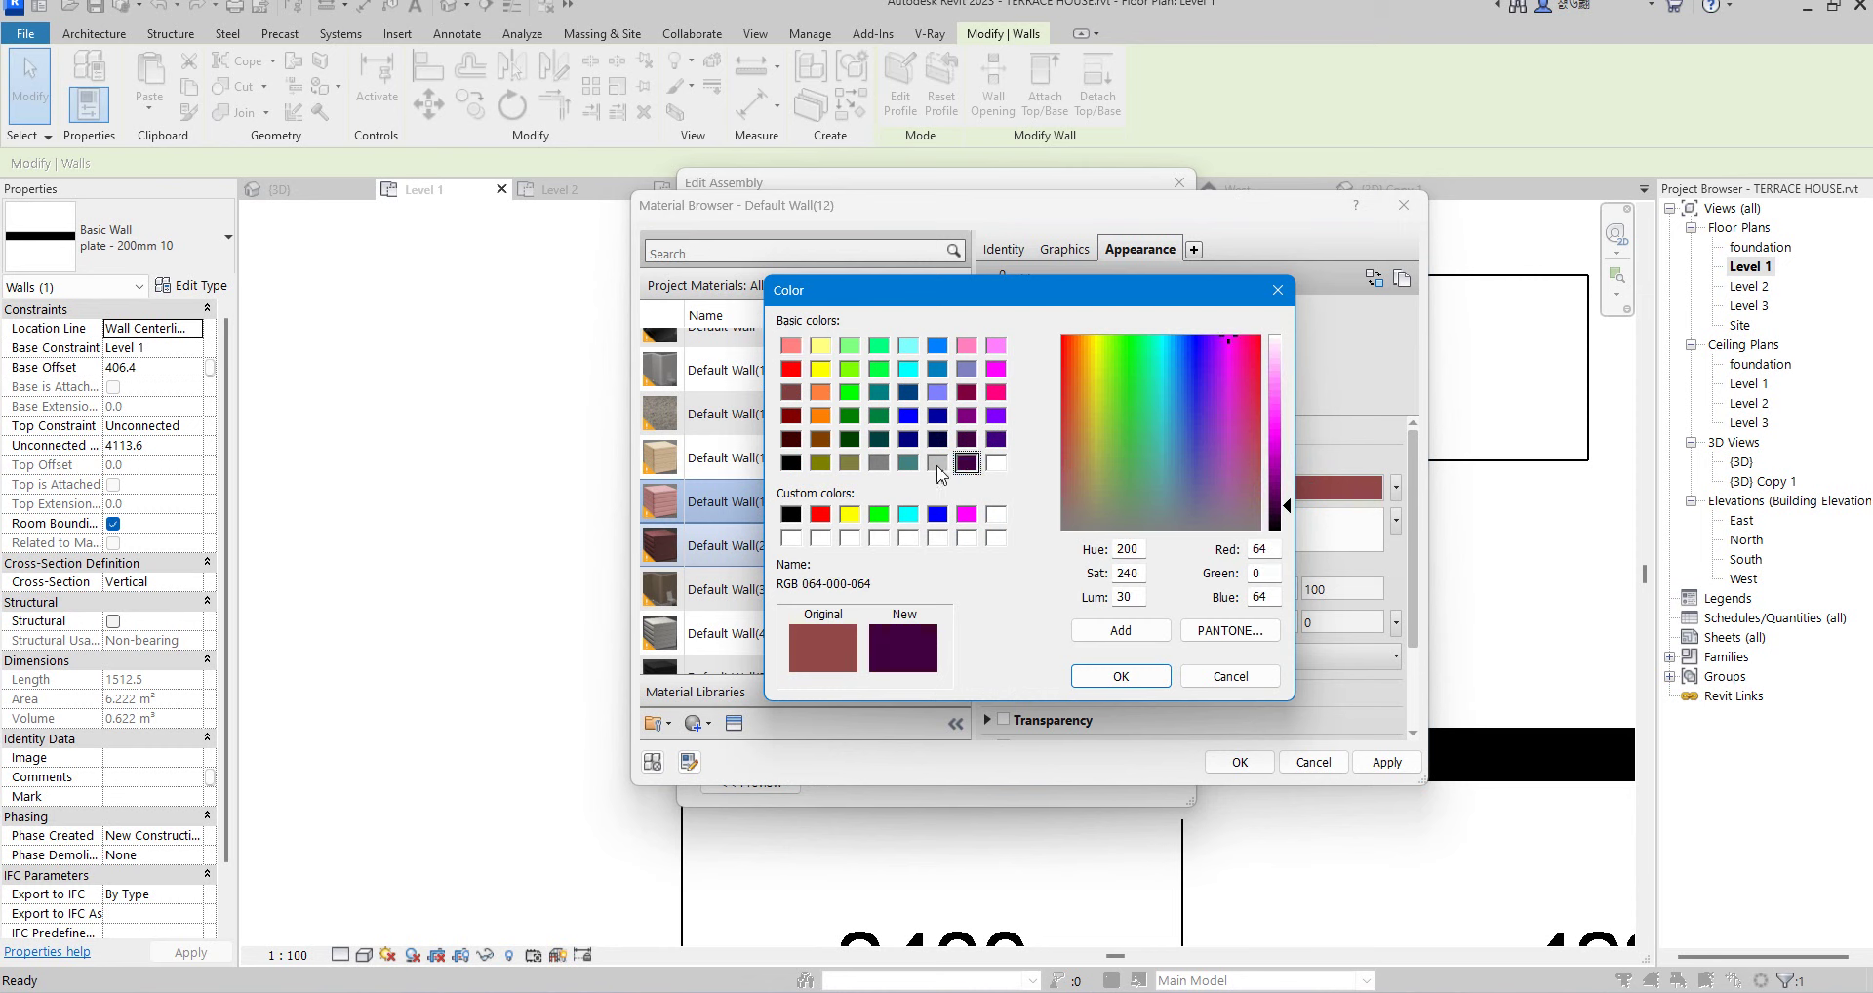
click(791, 462)
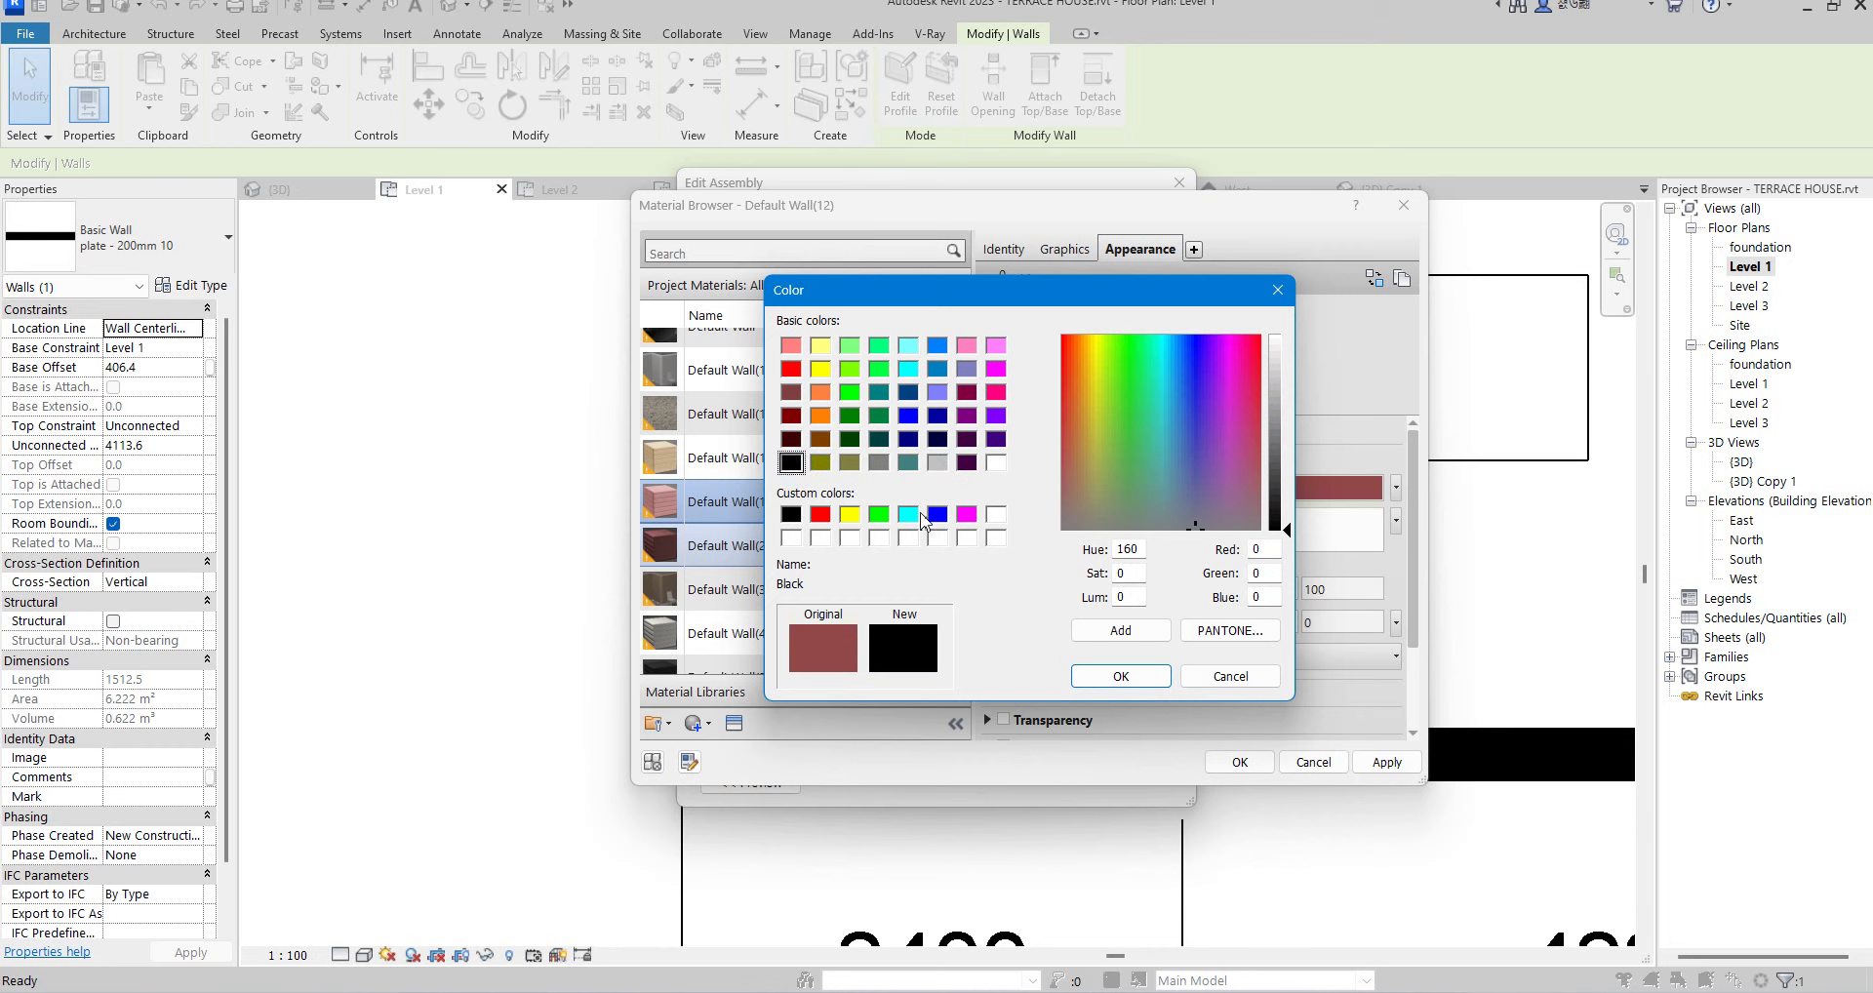
click(791, 439)
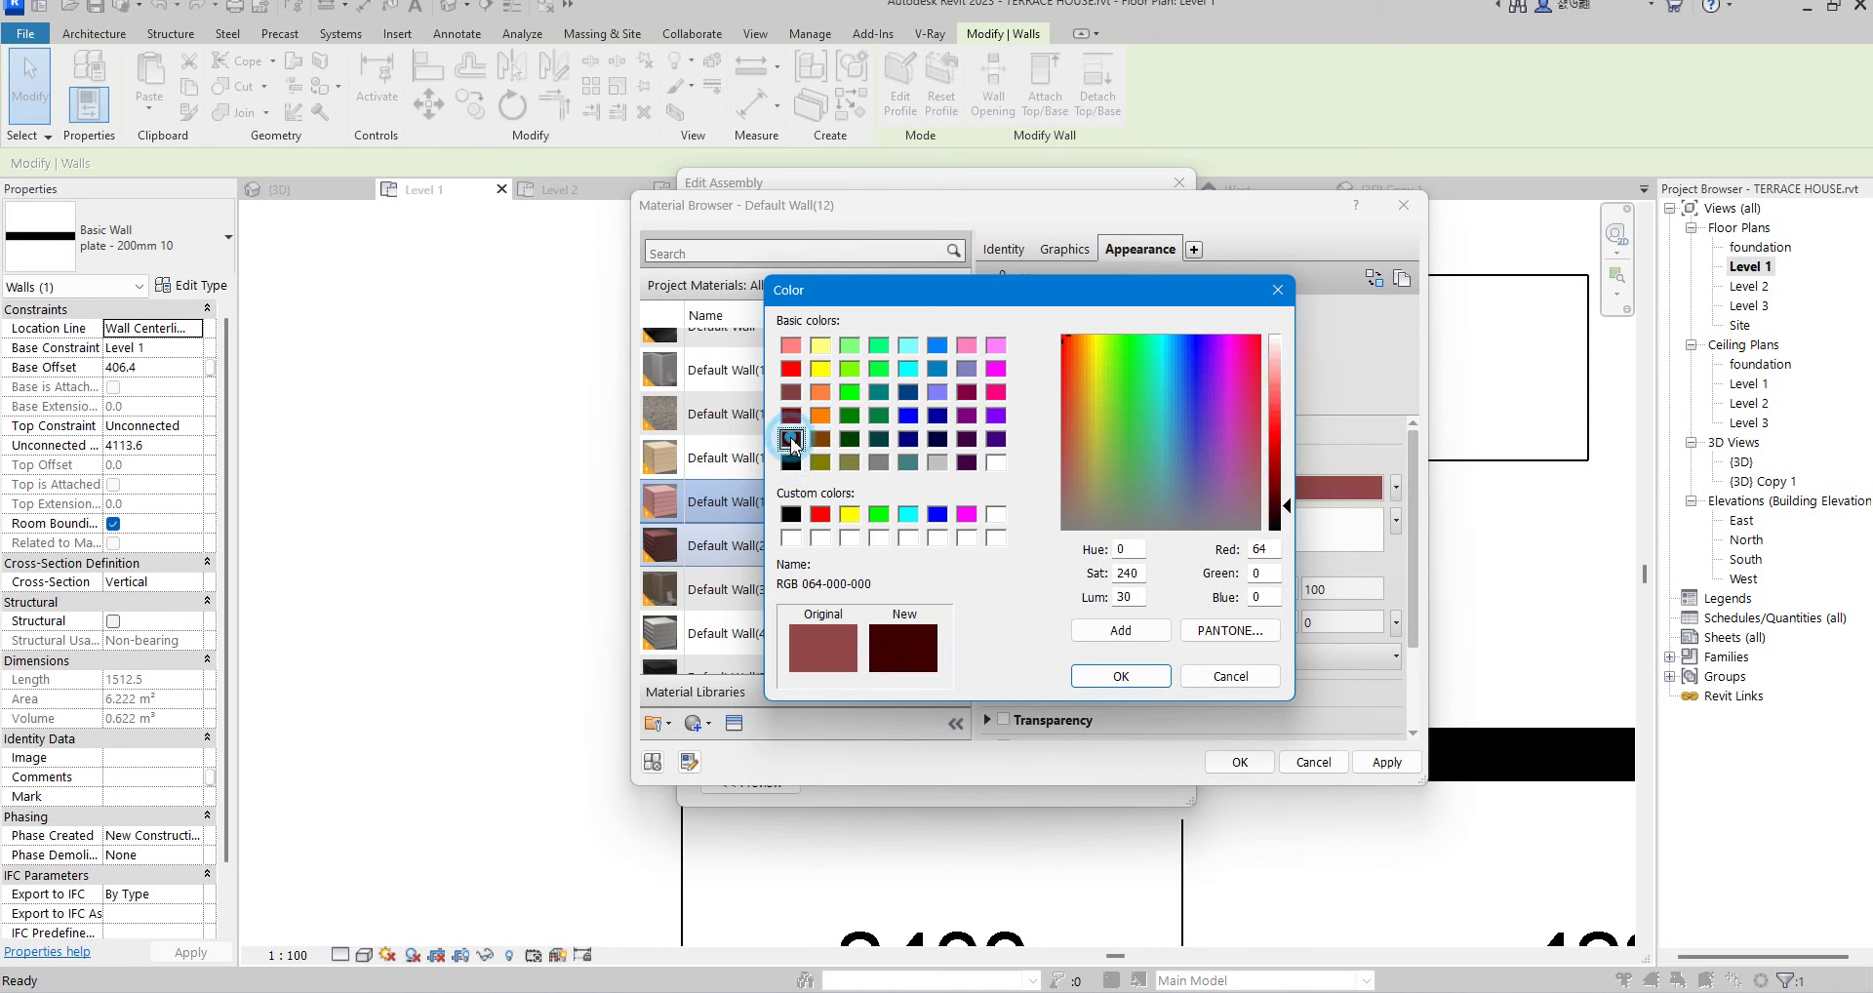
click(791, 462)
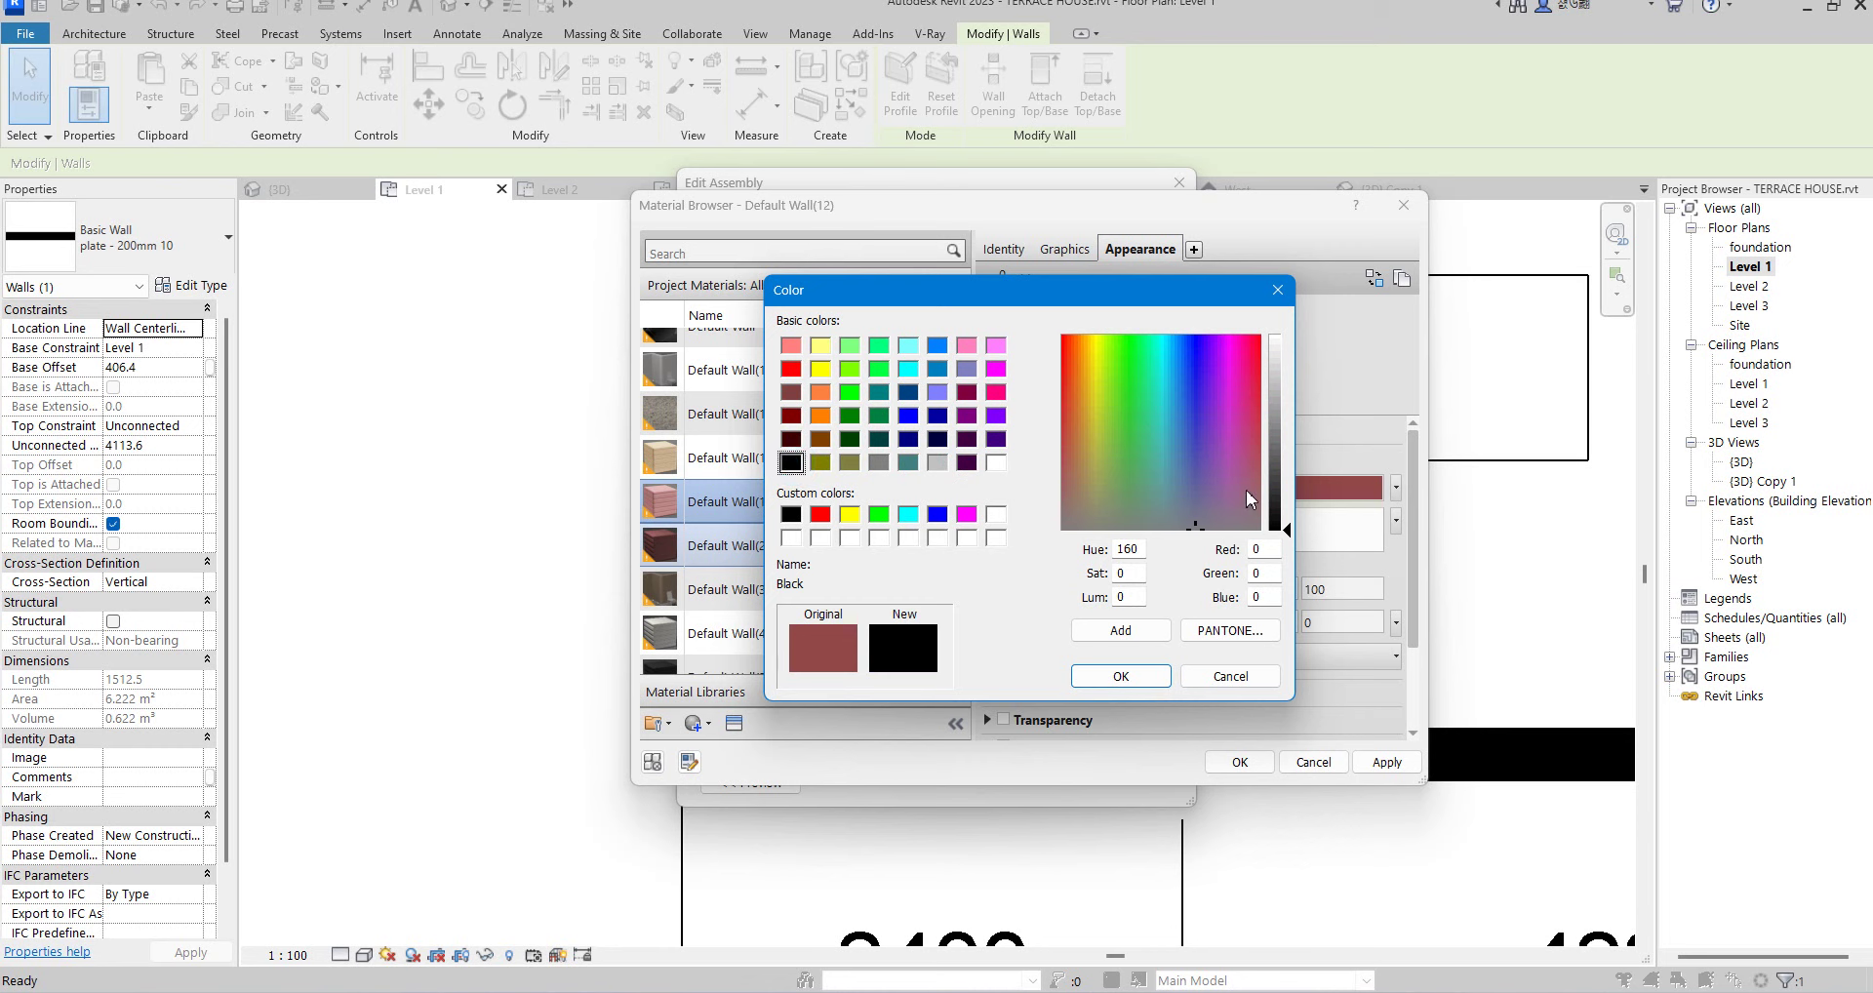
- Set Default Wall(12) to Pantone Black 4 C (RGB 29 22 16) and confirm the material and assembly
click(1201, 631)
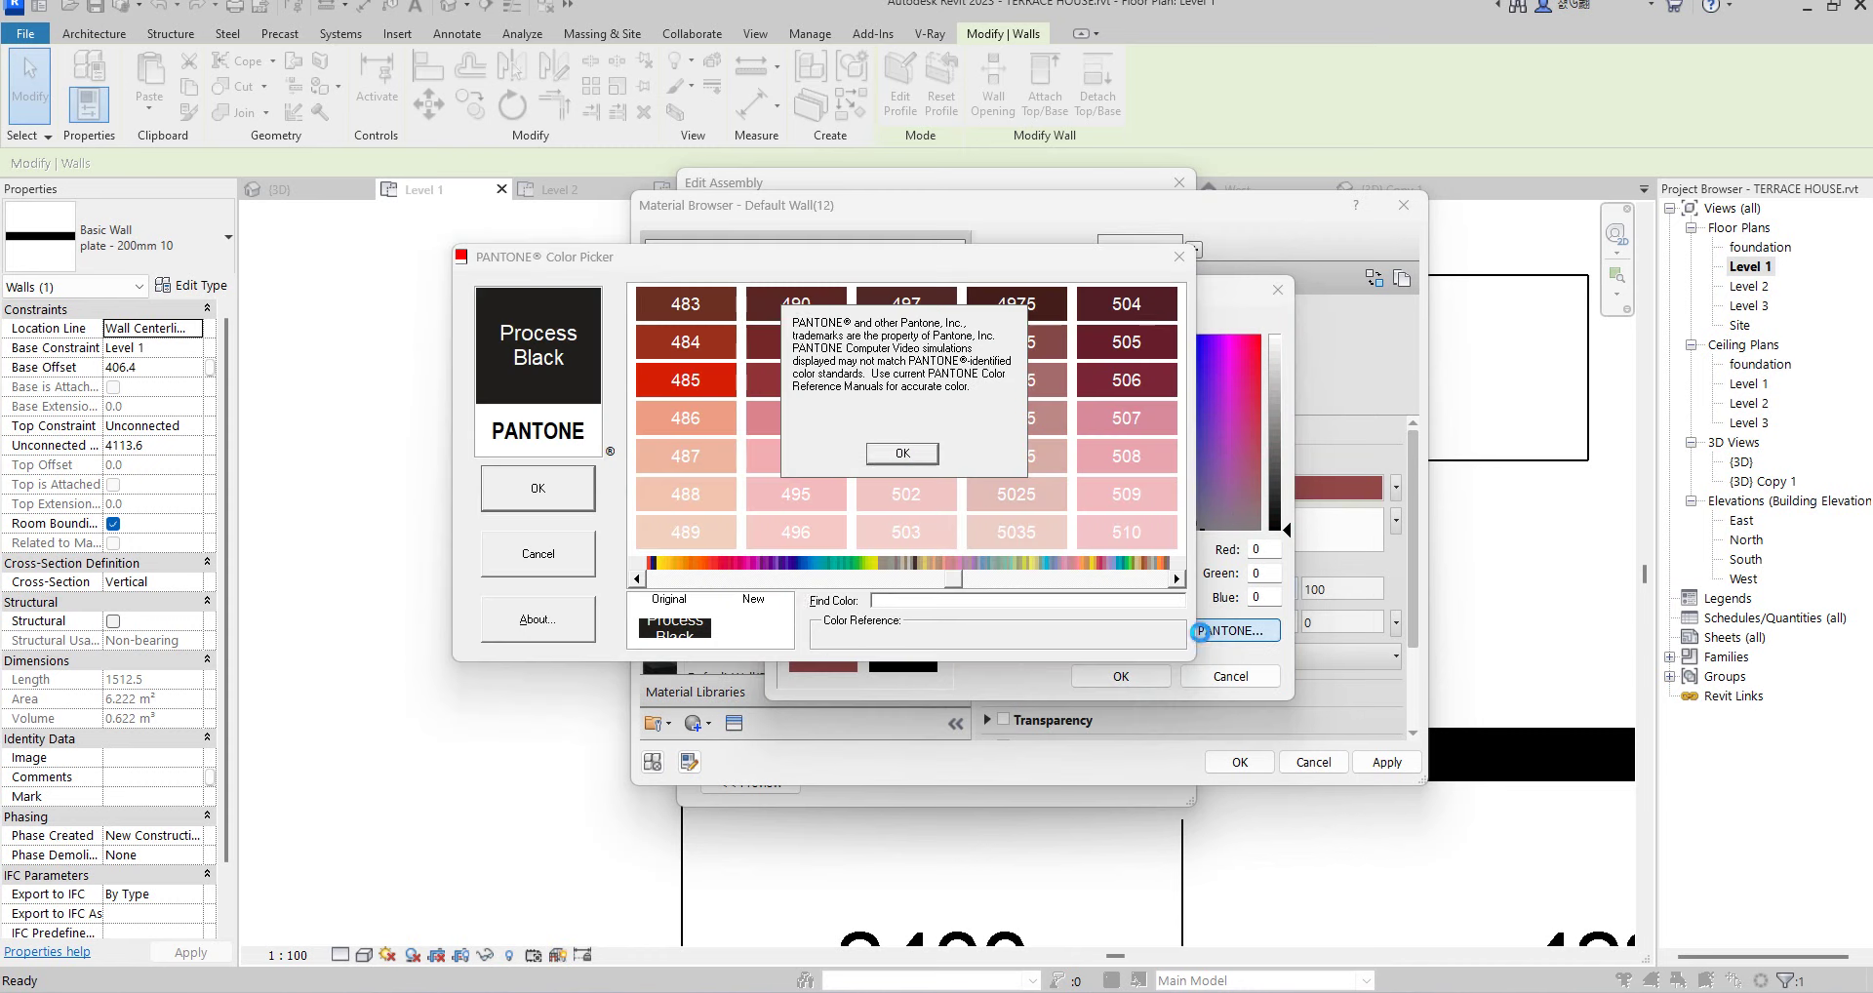
click(902, 454)
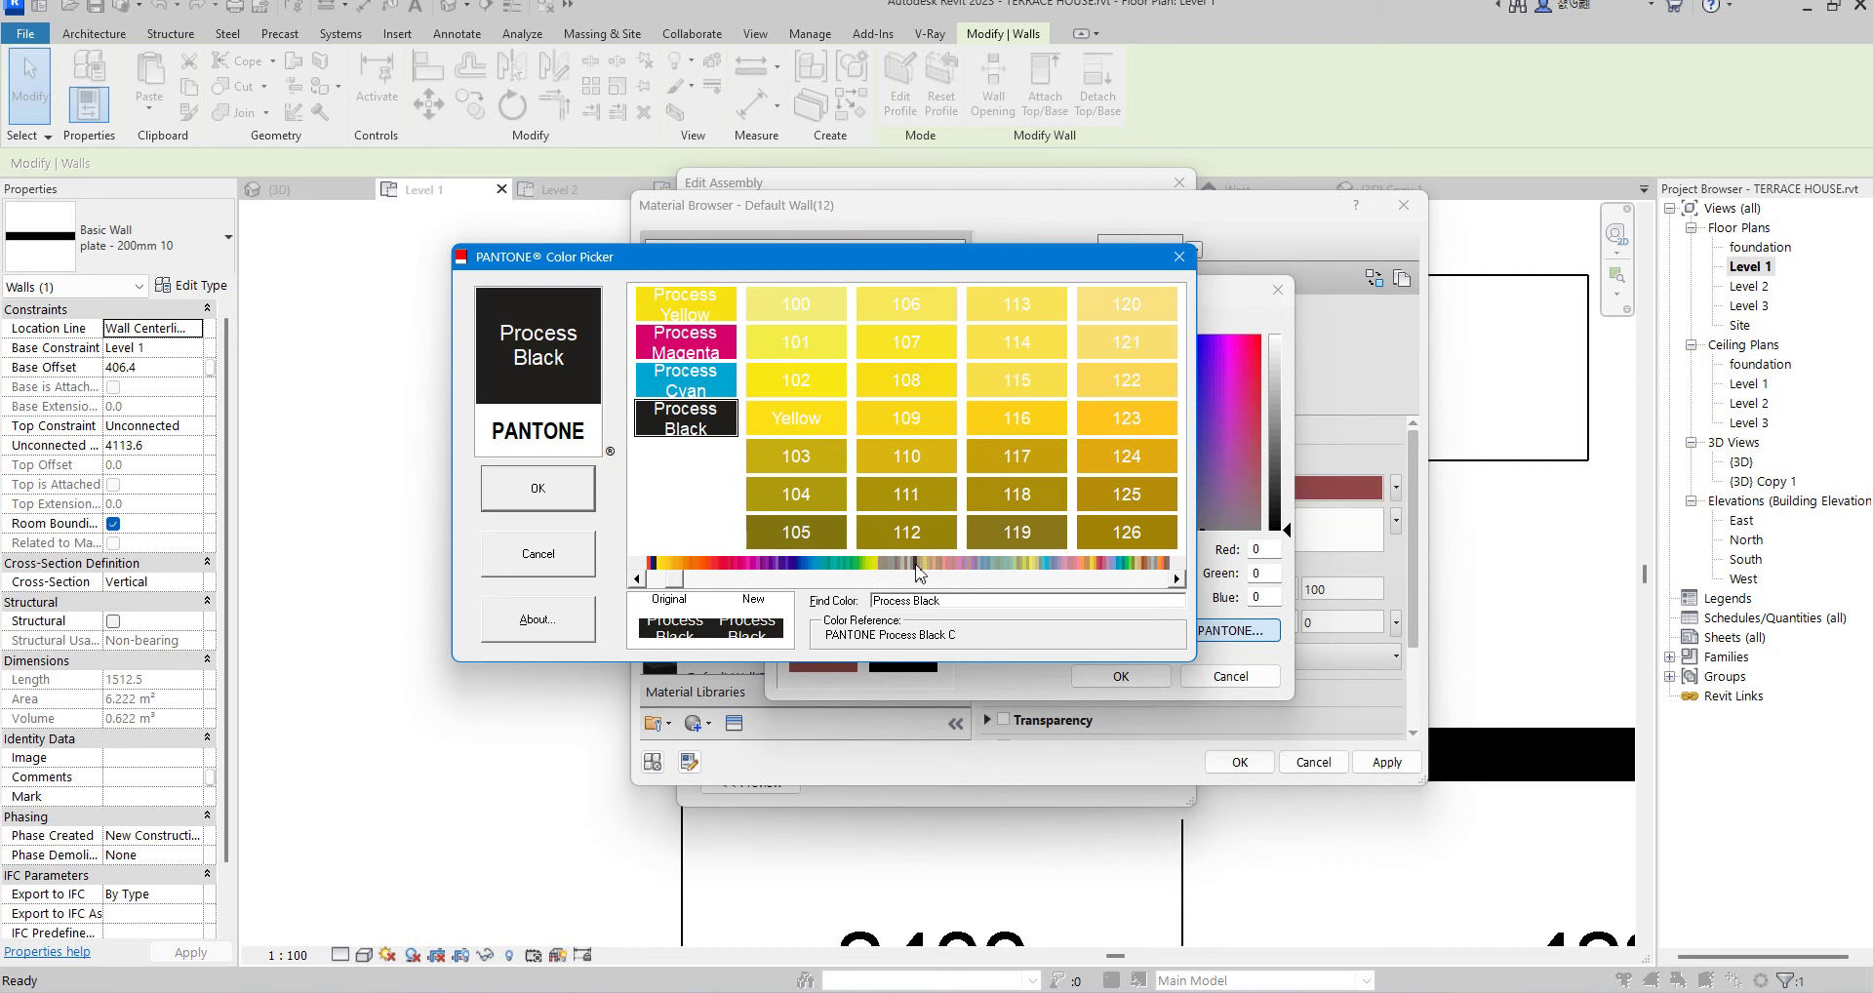
click(919, 573)
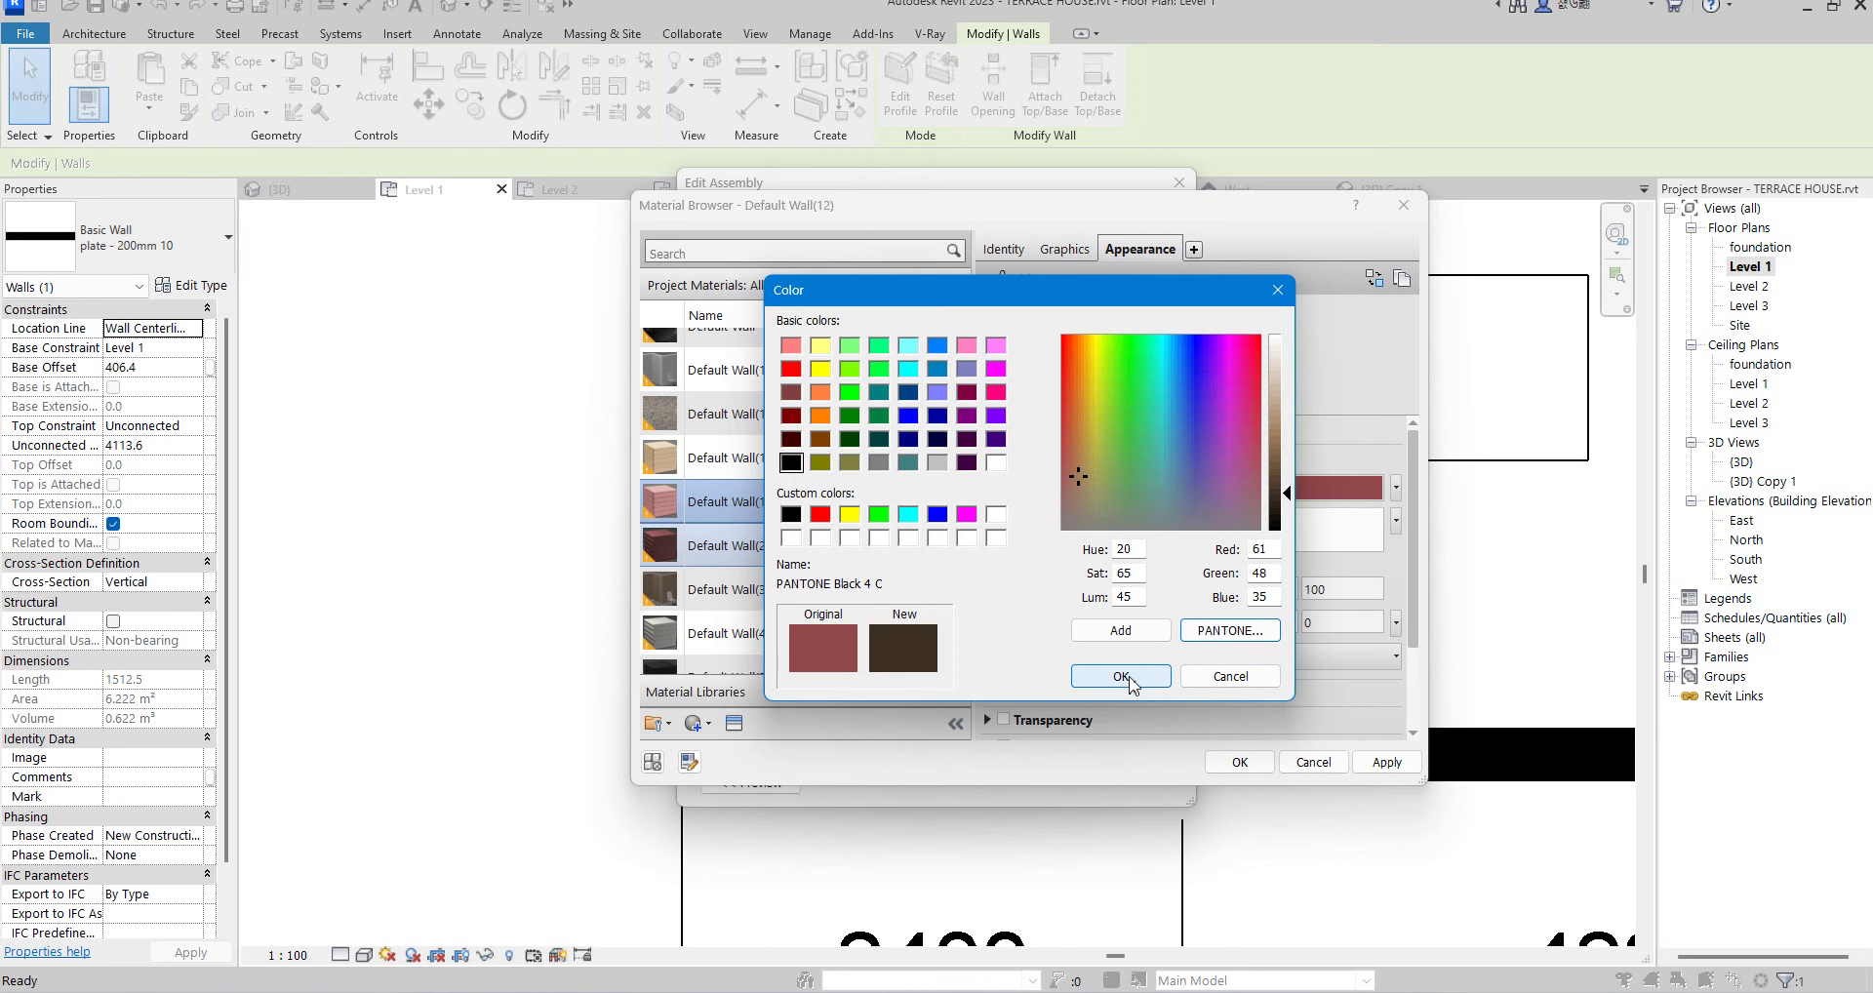
click(1122, 676)
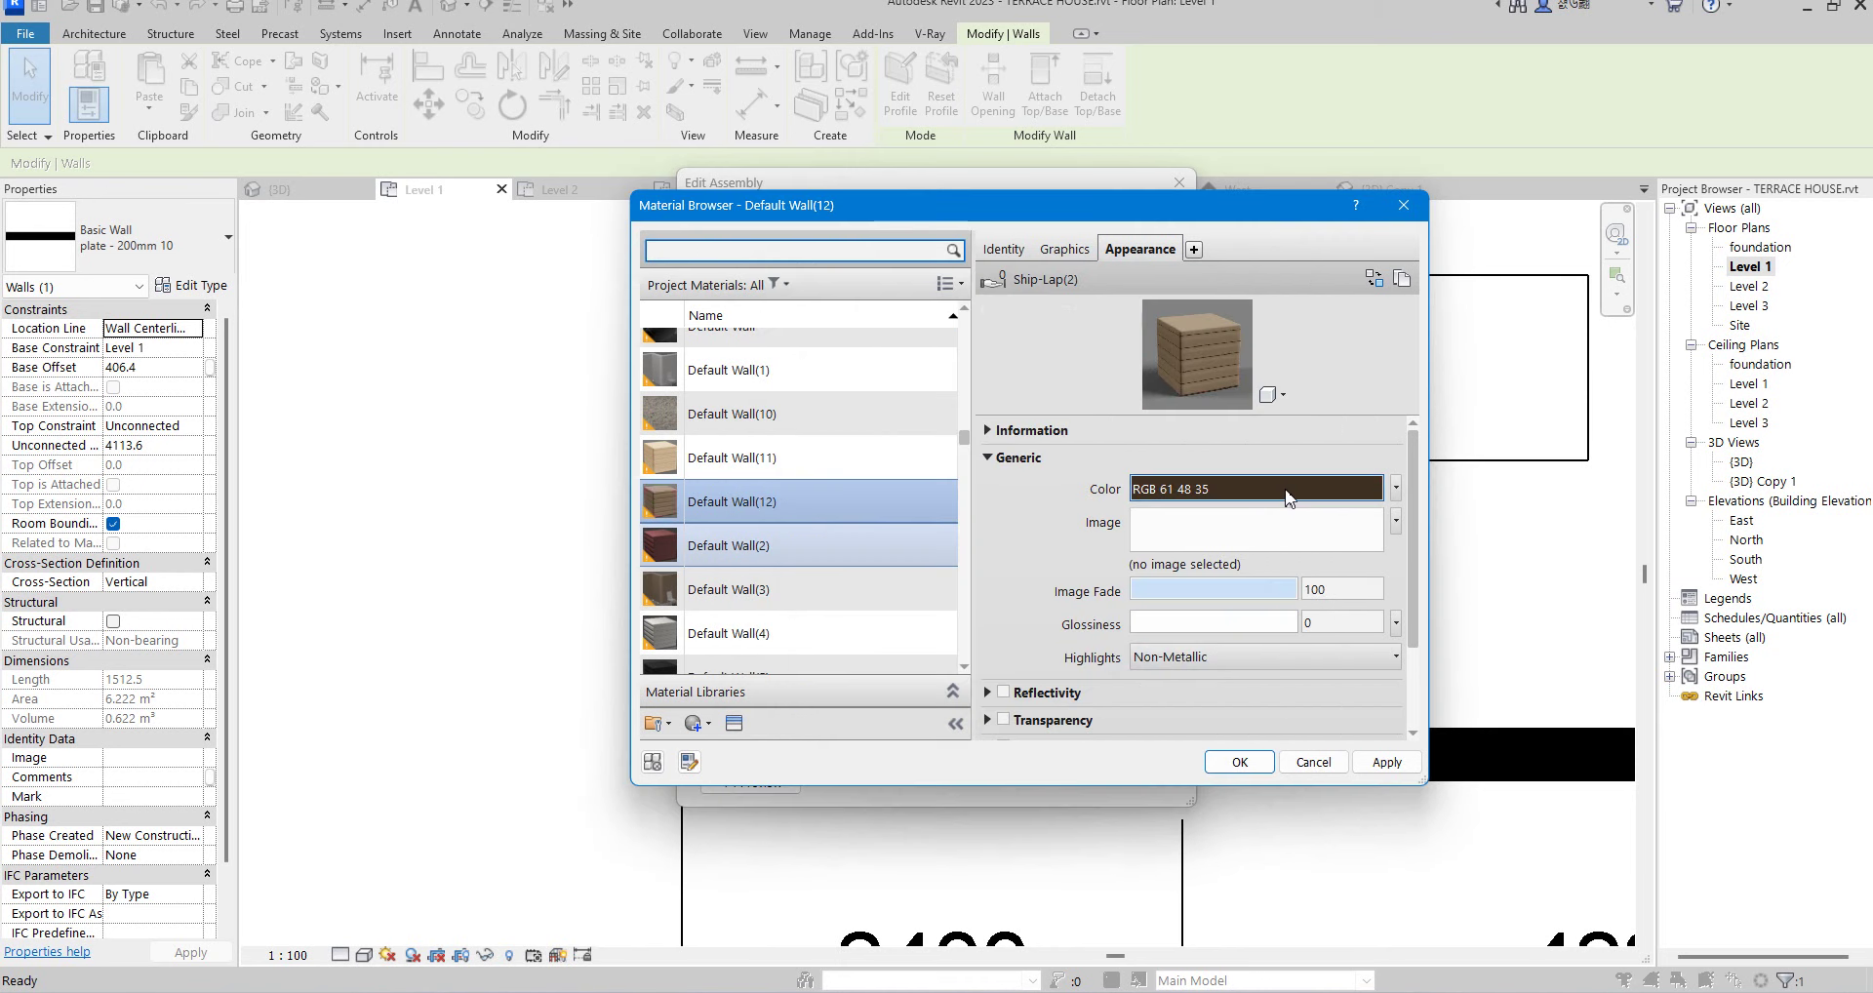
click(1122, 676)
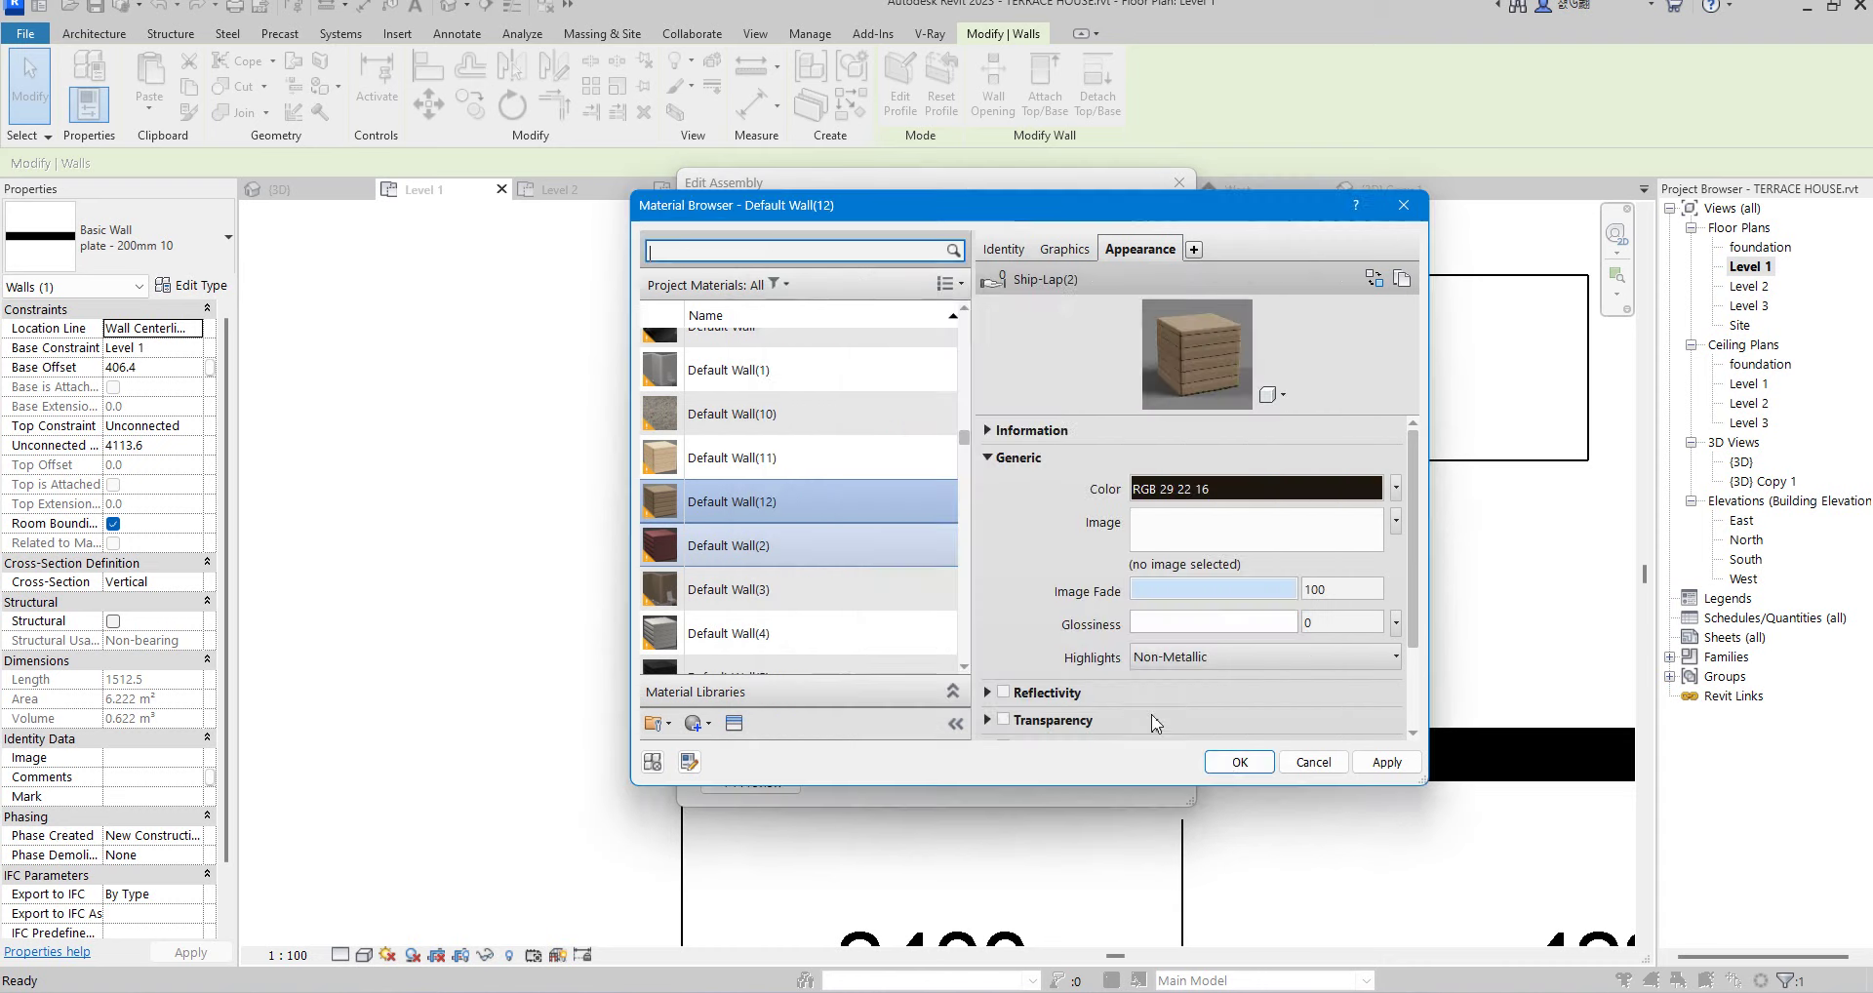
click(1237, 762)
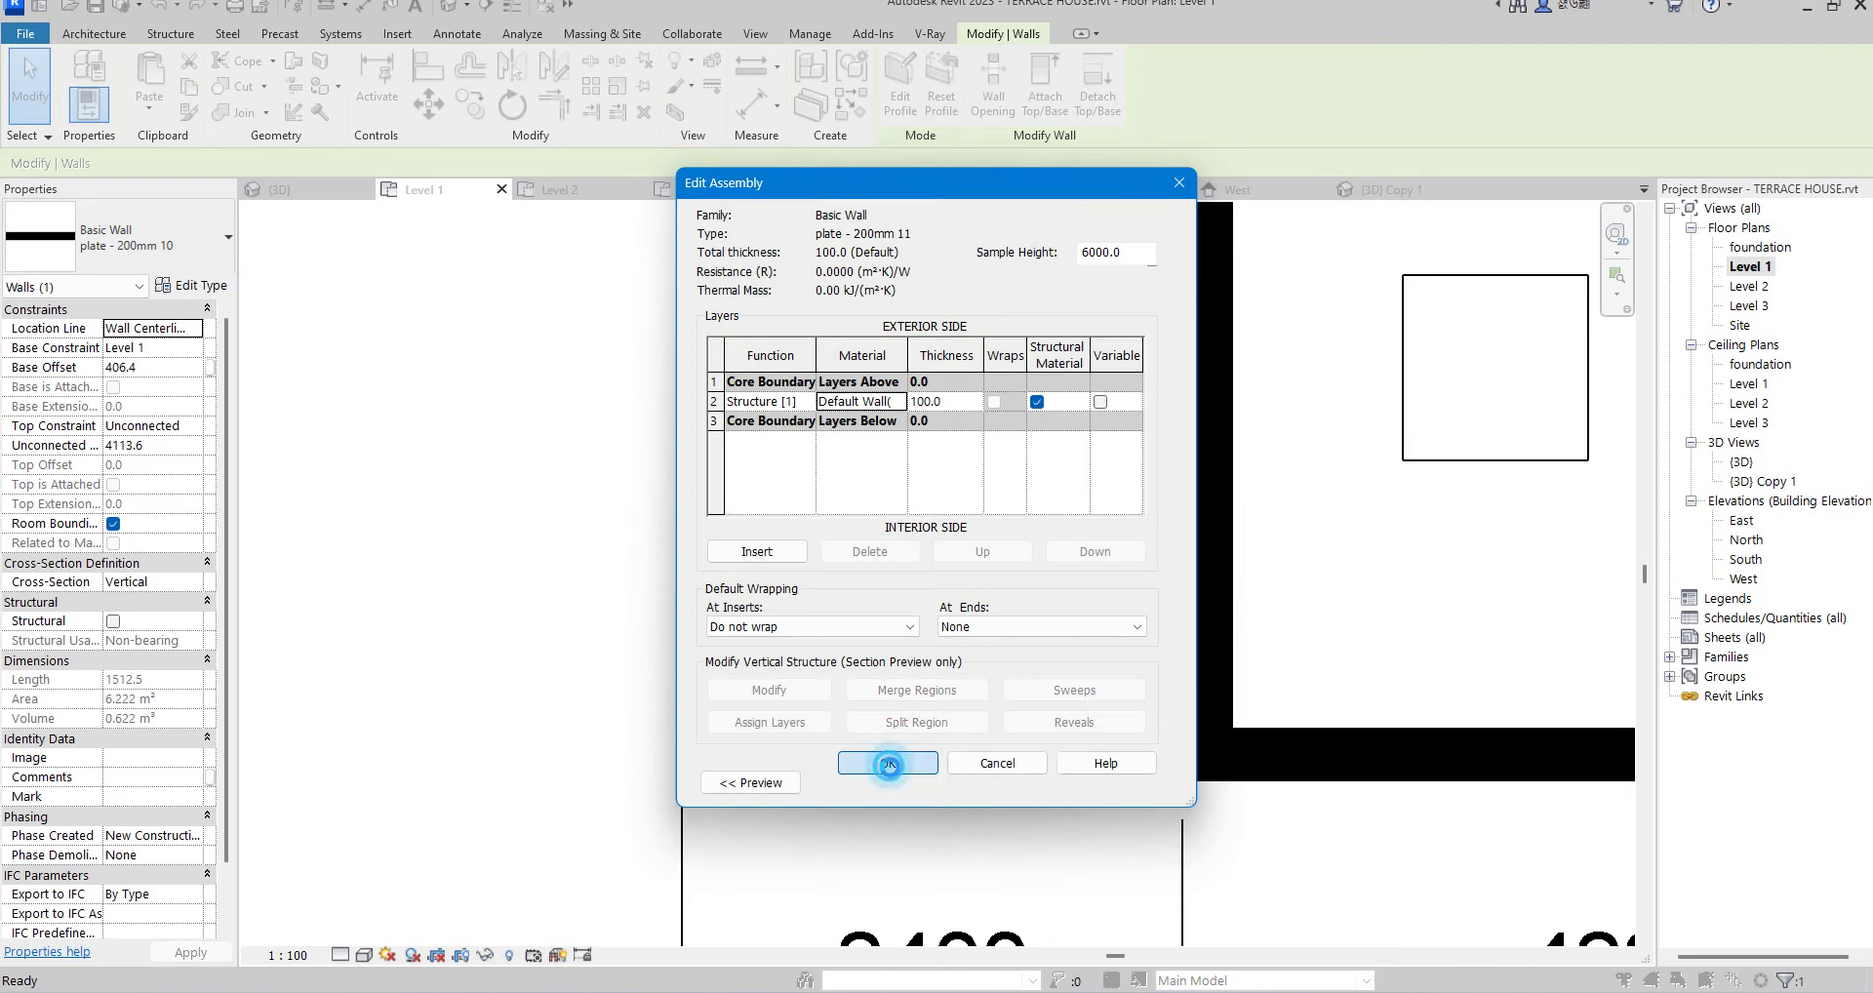
click(889, 763)
- Accept the updated wall type and unjoin the plate wall from the conflicting walls
click(900, 775)
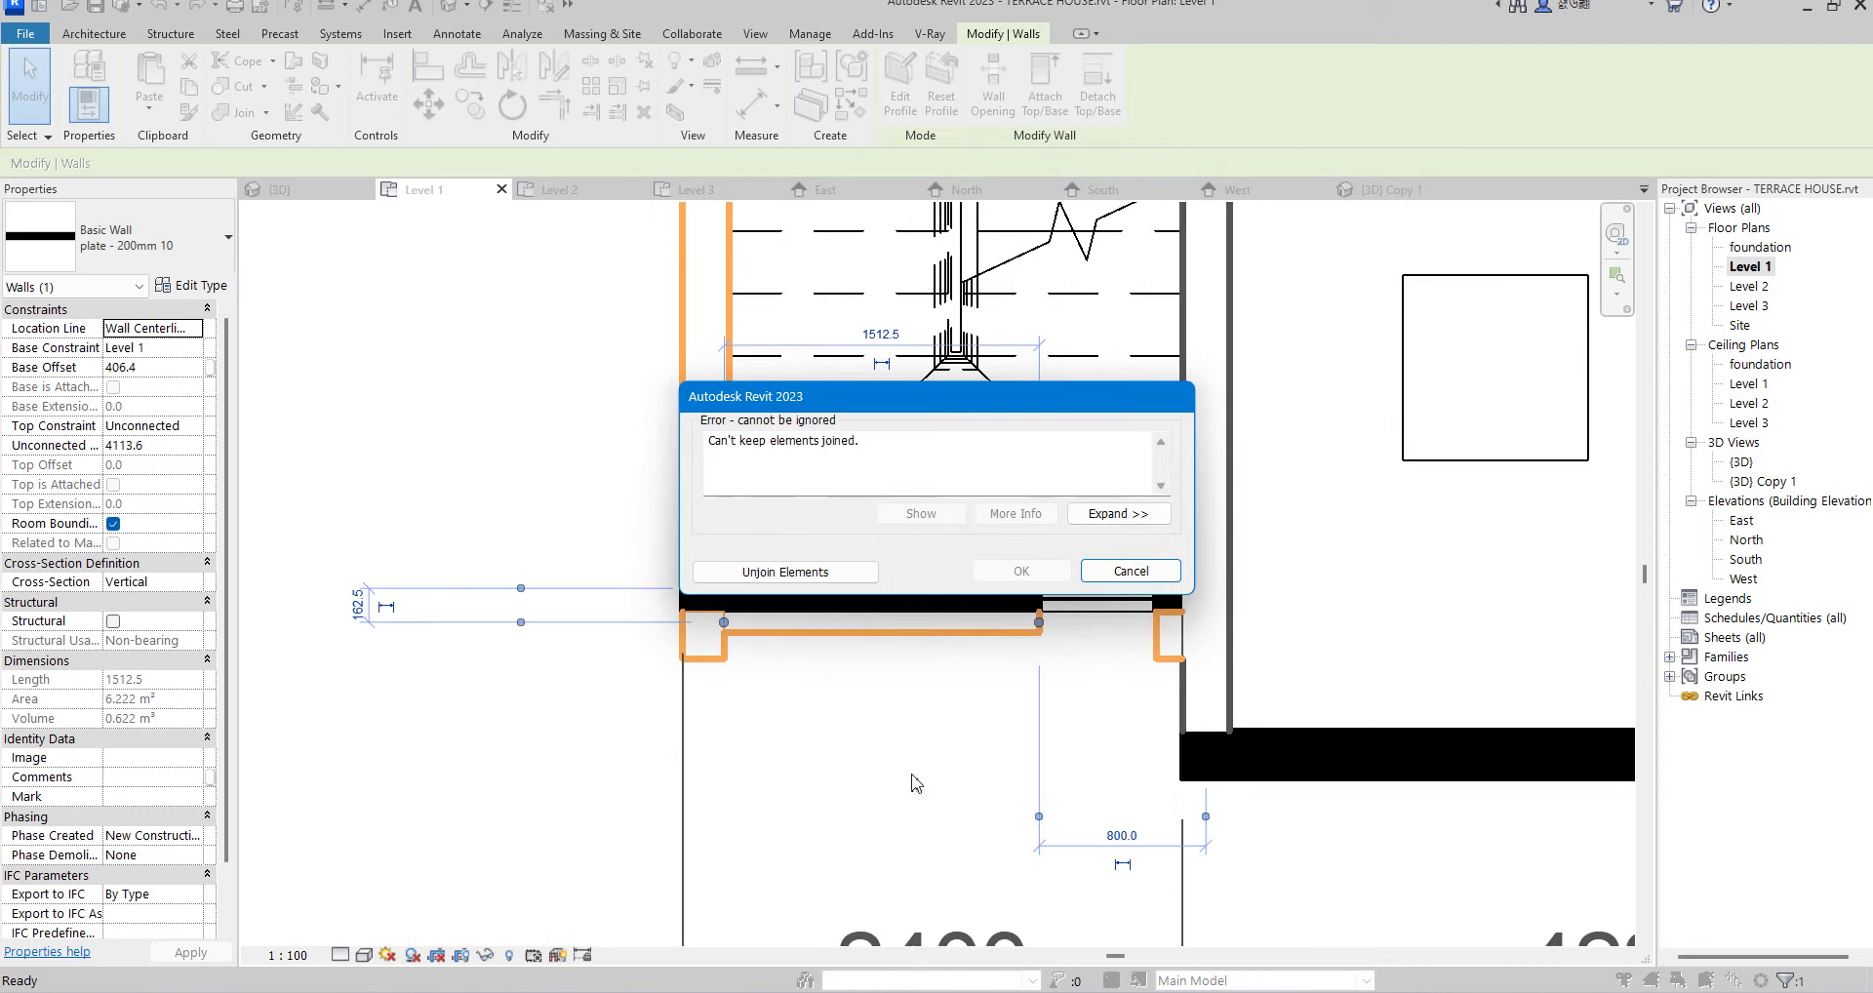
click(795, 582)
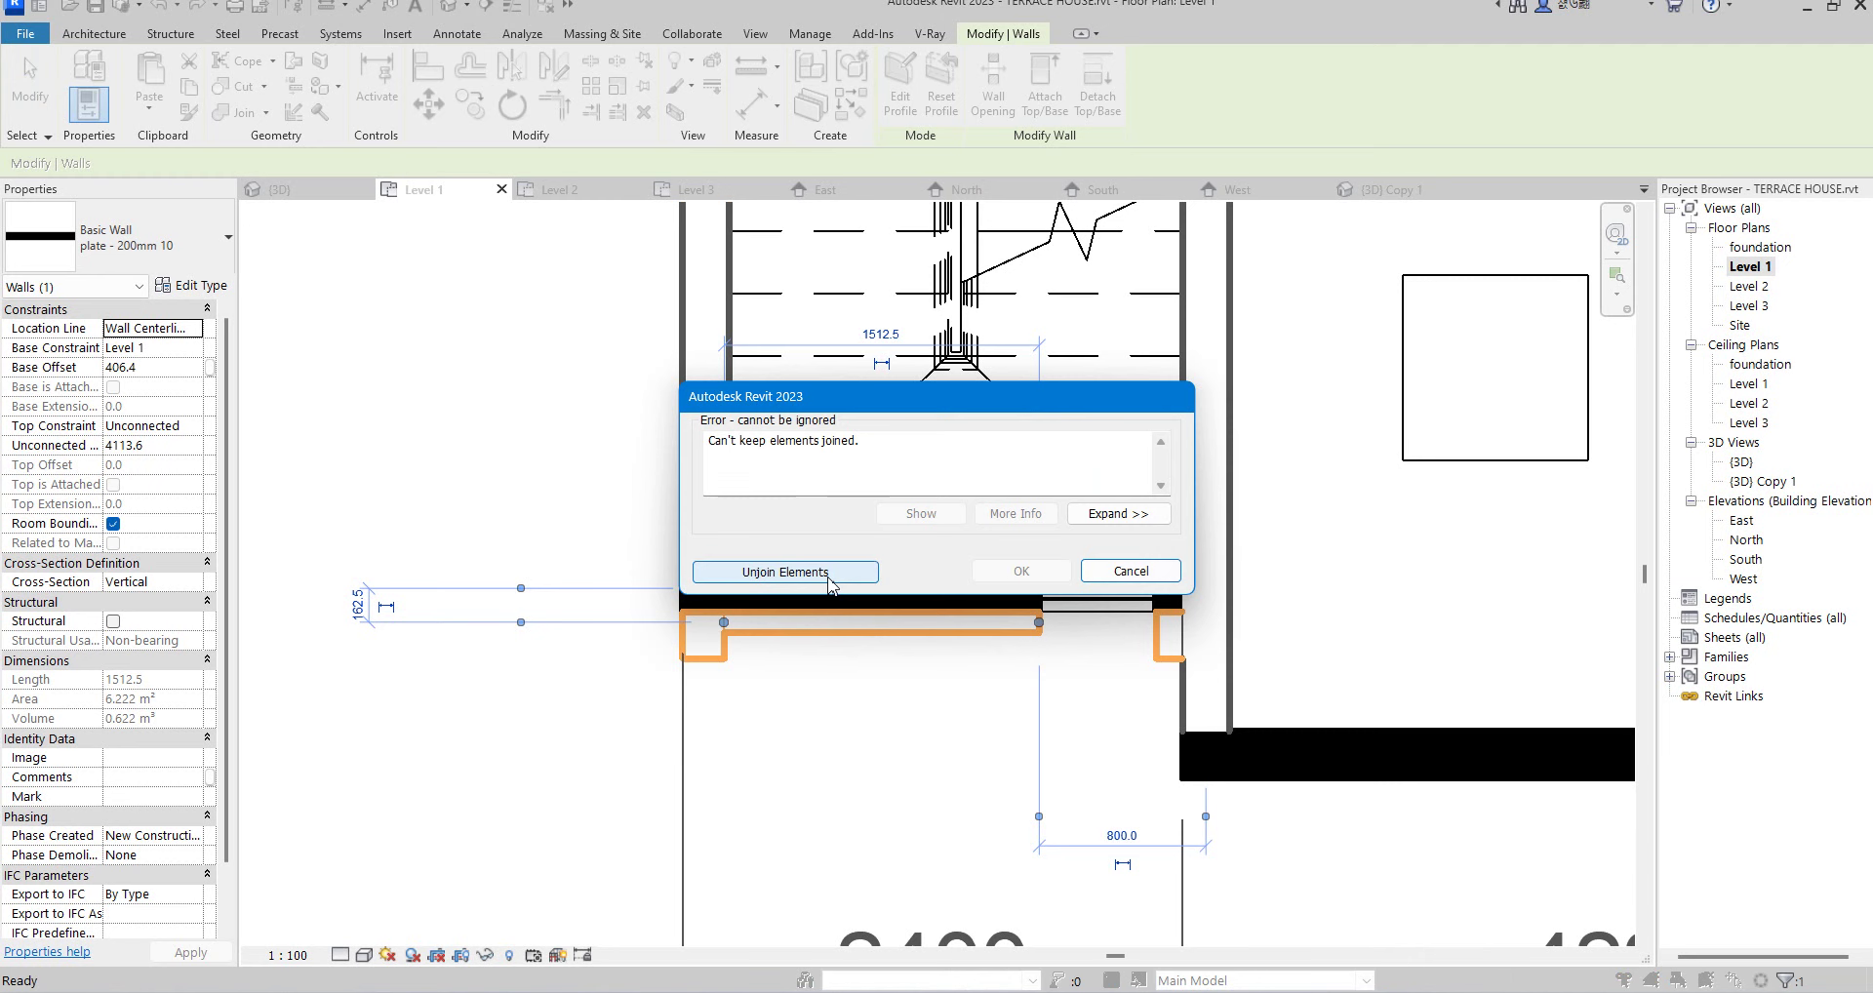
click(830, 583)
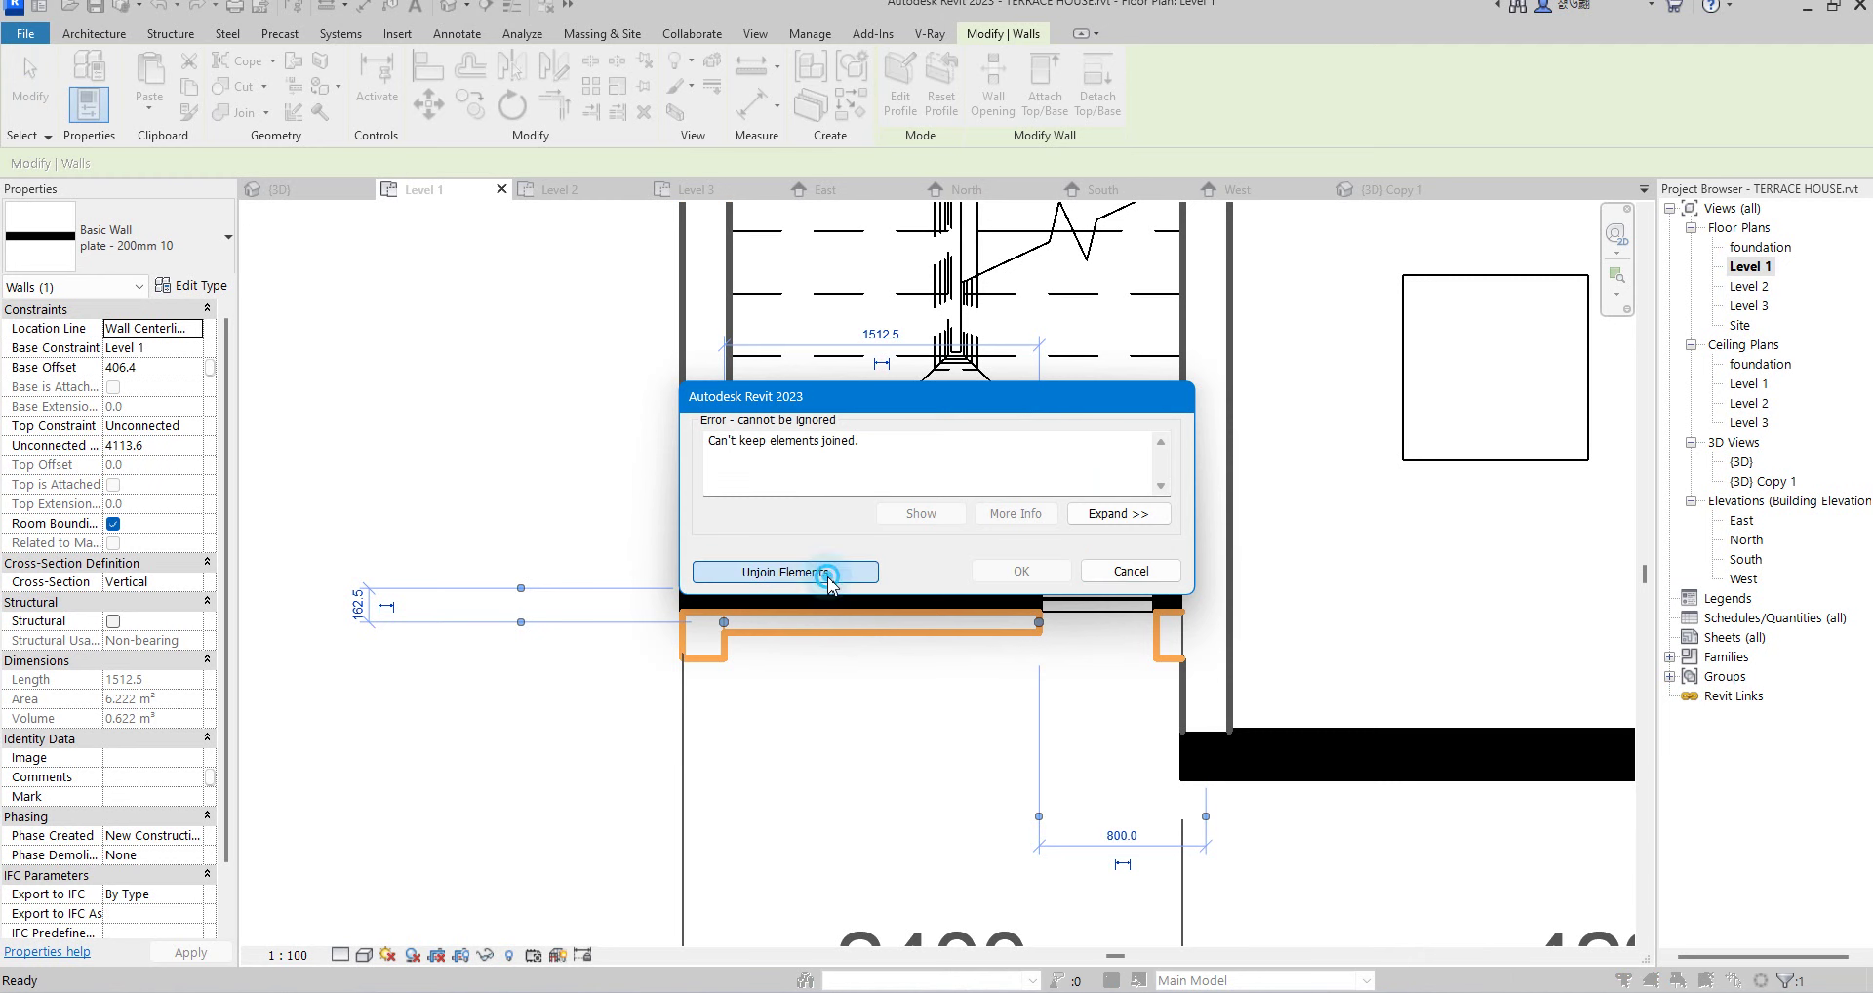
click(811, 626)
click(814, 693)
- In the 3D view, try stretching the plate wall's top upward, then cancel the error
click(279, 189)
shift+middle_drag(810, 546, 869, 675)
scroll(869, 675, up, 3)
click(866, 646)
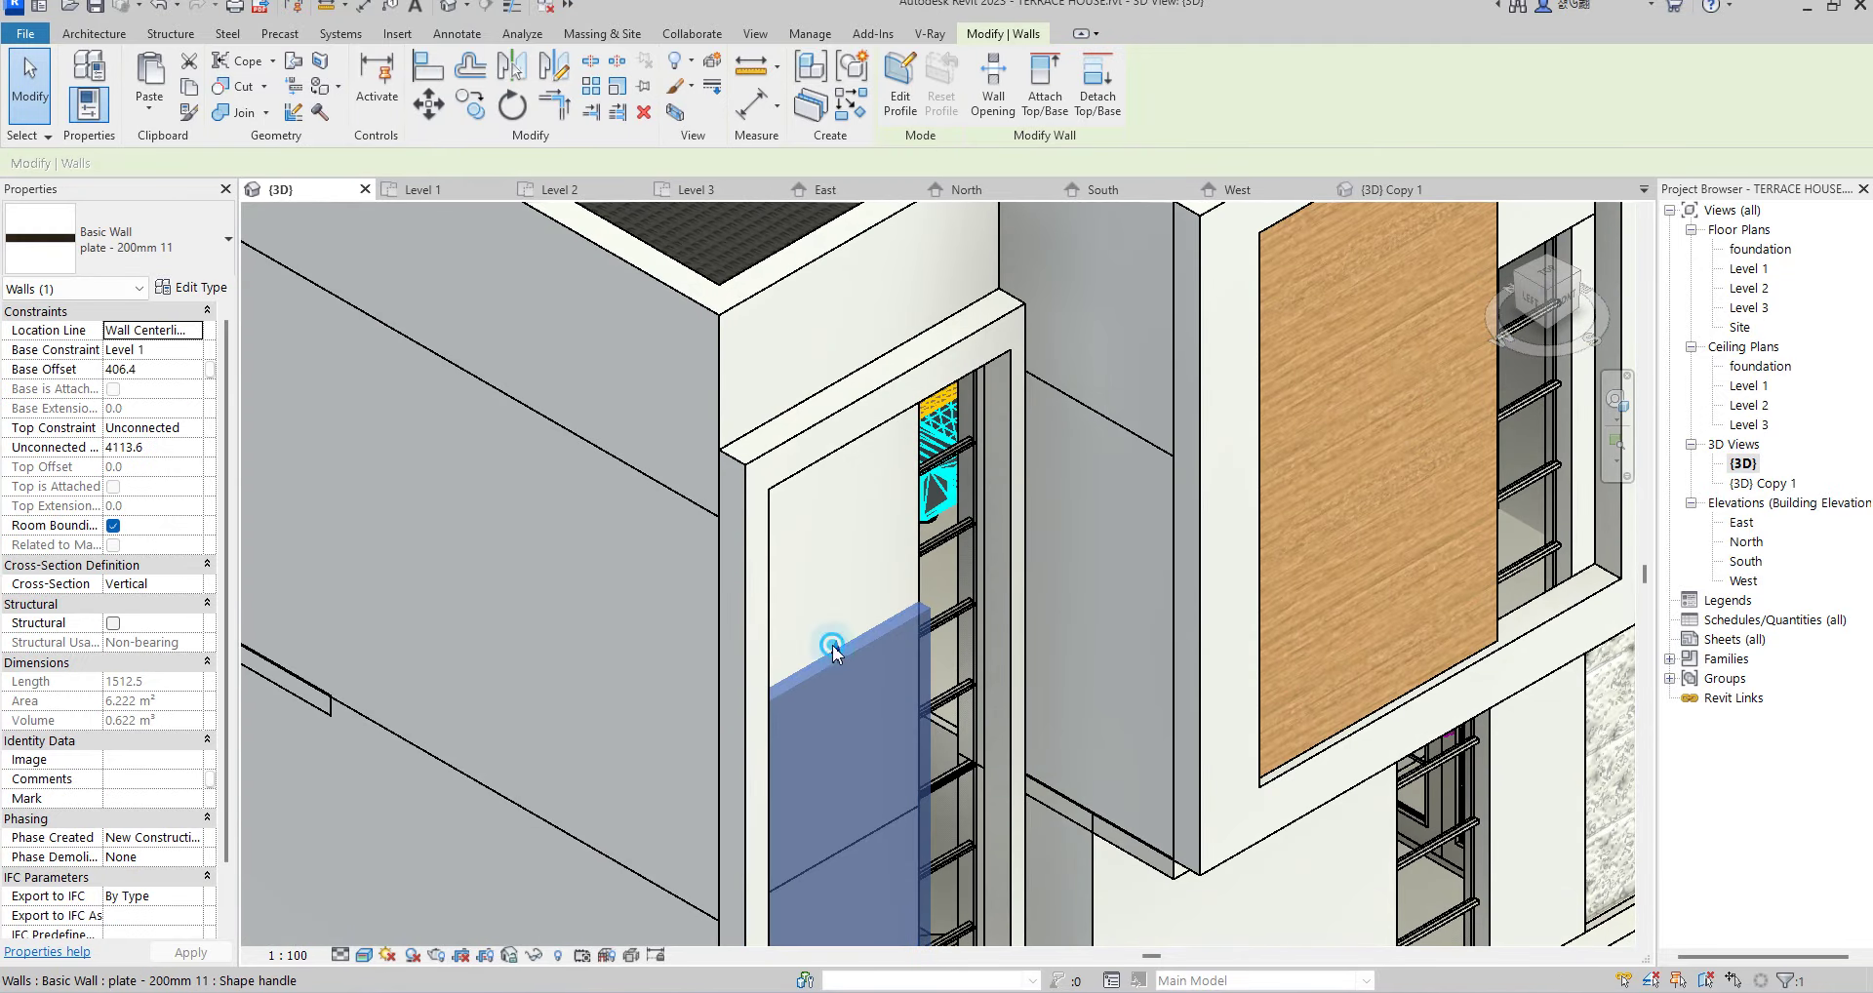
drag(836, 649, 835, 435)
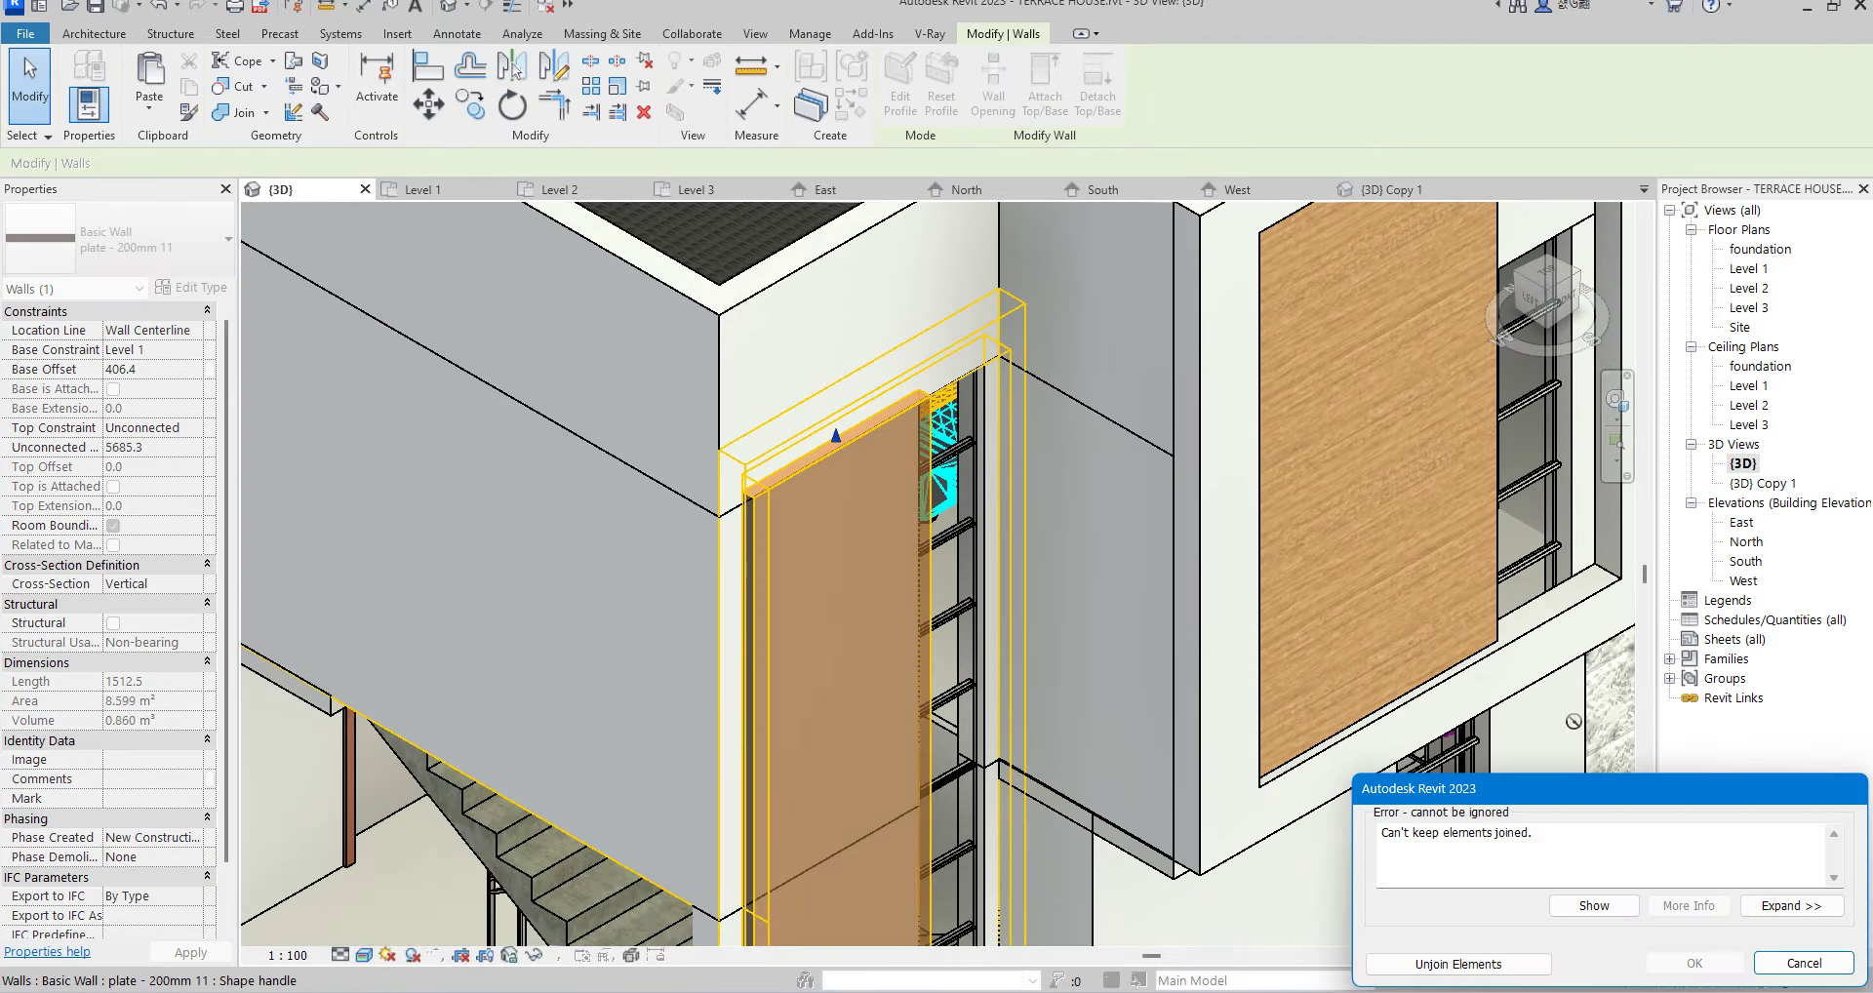
click(1803, 963)
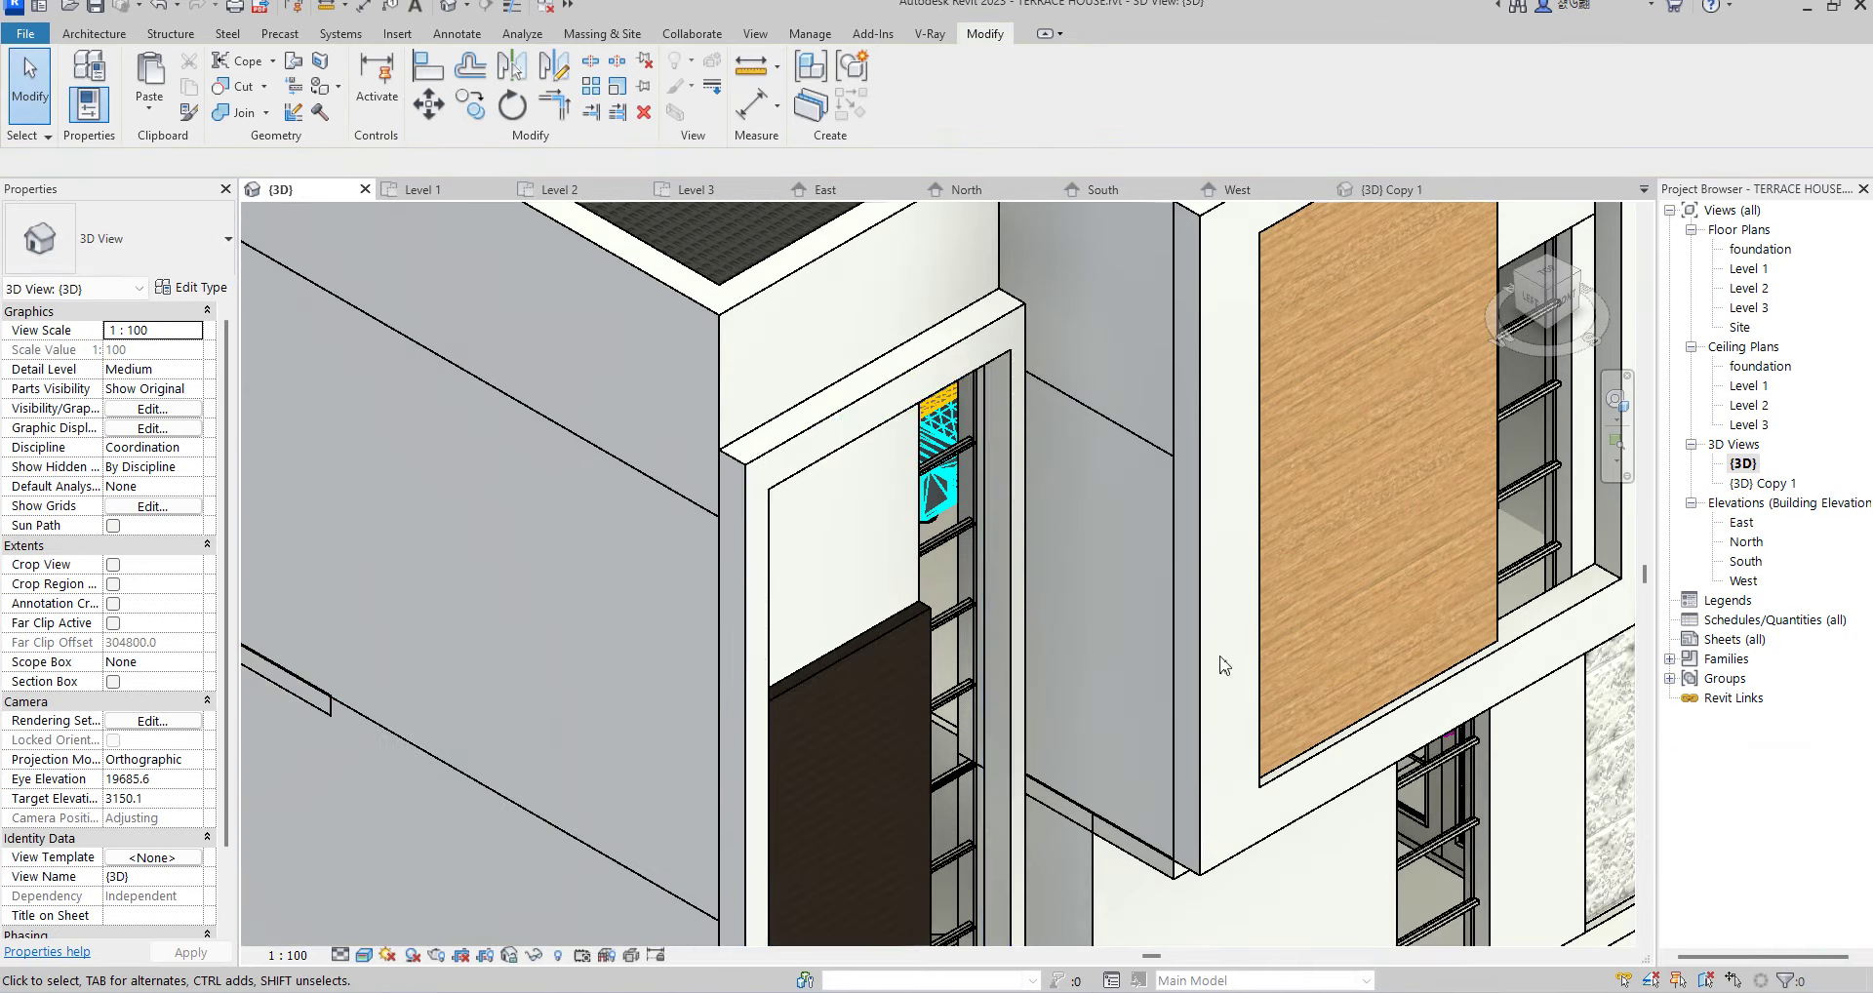
scroll(1223, 665, down, 2)
- In the South elevation, raise the plate wall's top toward Level 3, reaching 5593.6 mm
double_click(1746, 563)
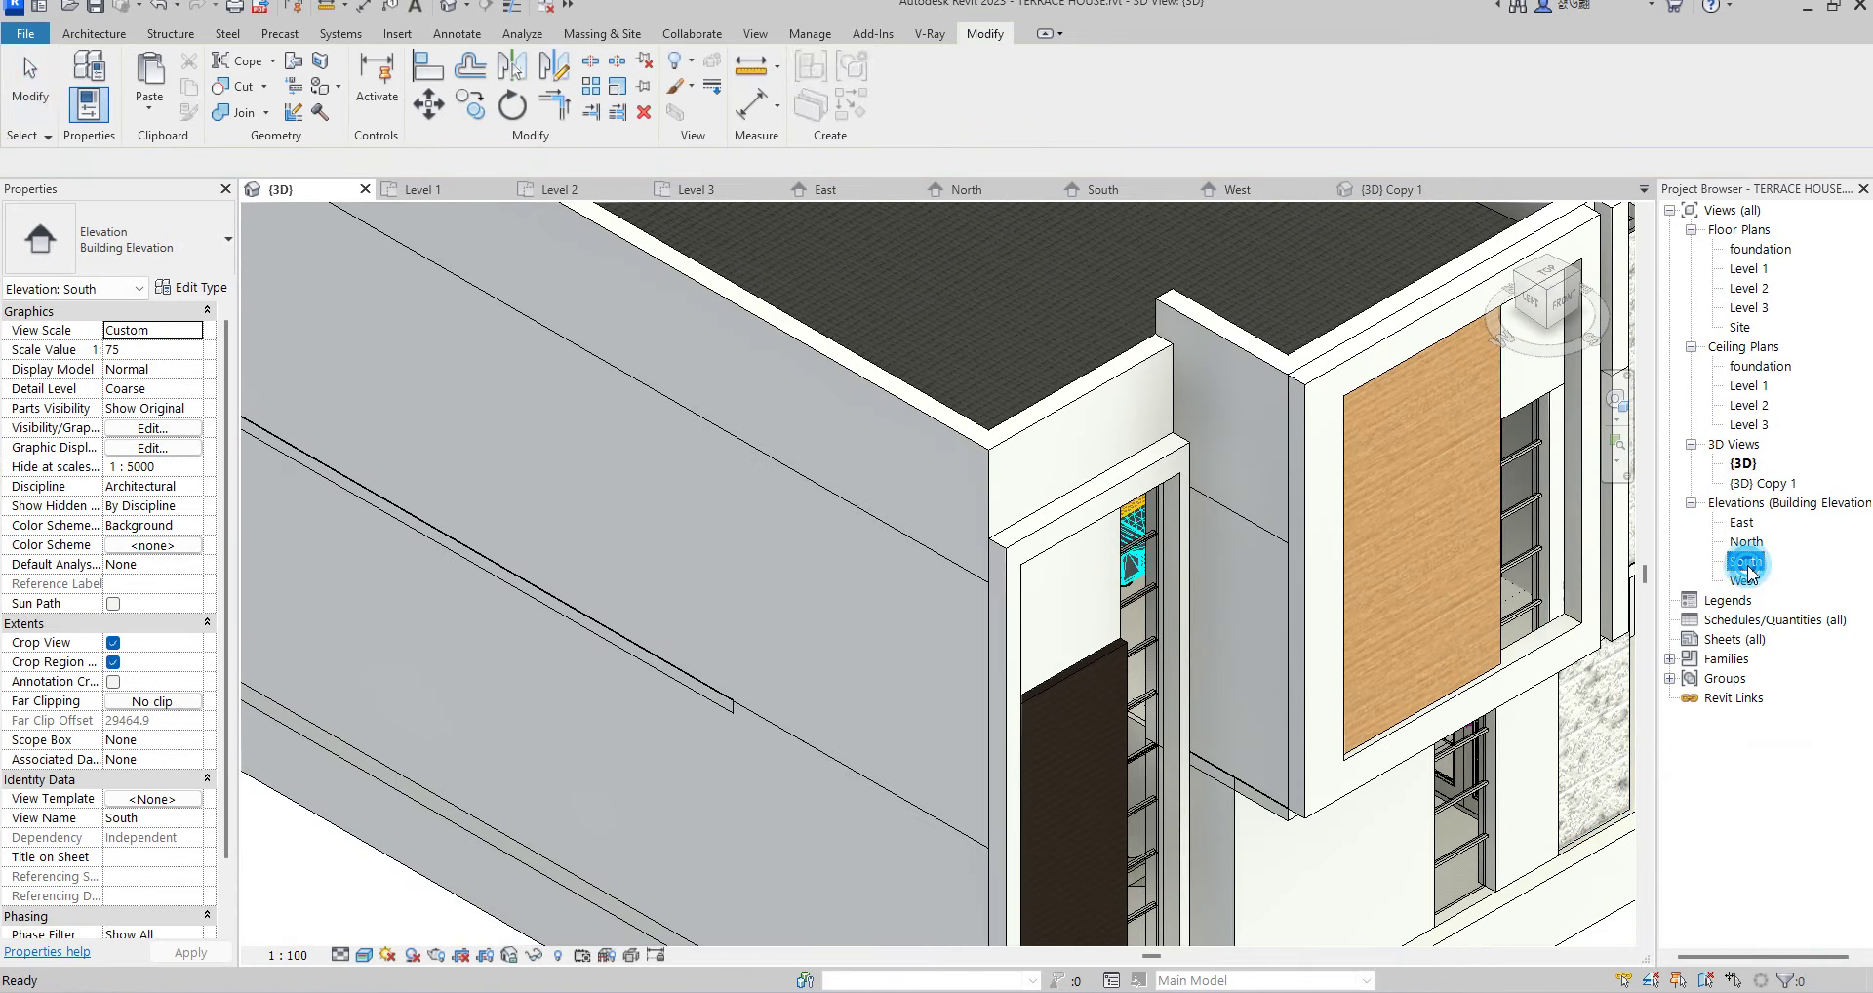
click(717, 439)
drag(710, 402, 710, 322)
scroll(426, 568, up, 1)
- Keep the raised top by unjoining walls, then drop the wall's base below Level 1
click(1446, 963)
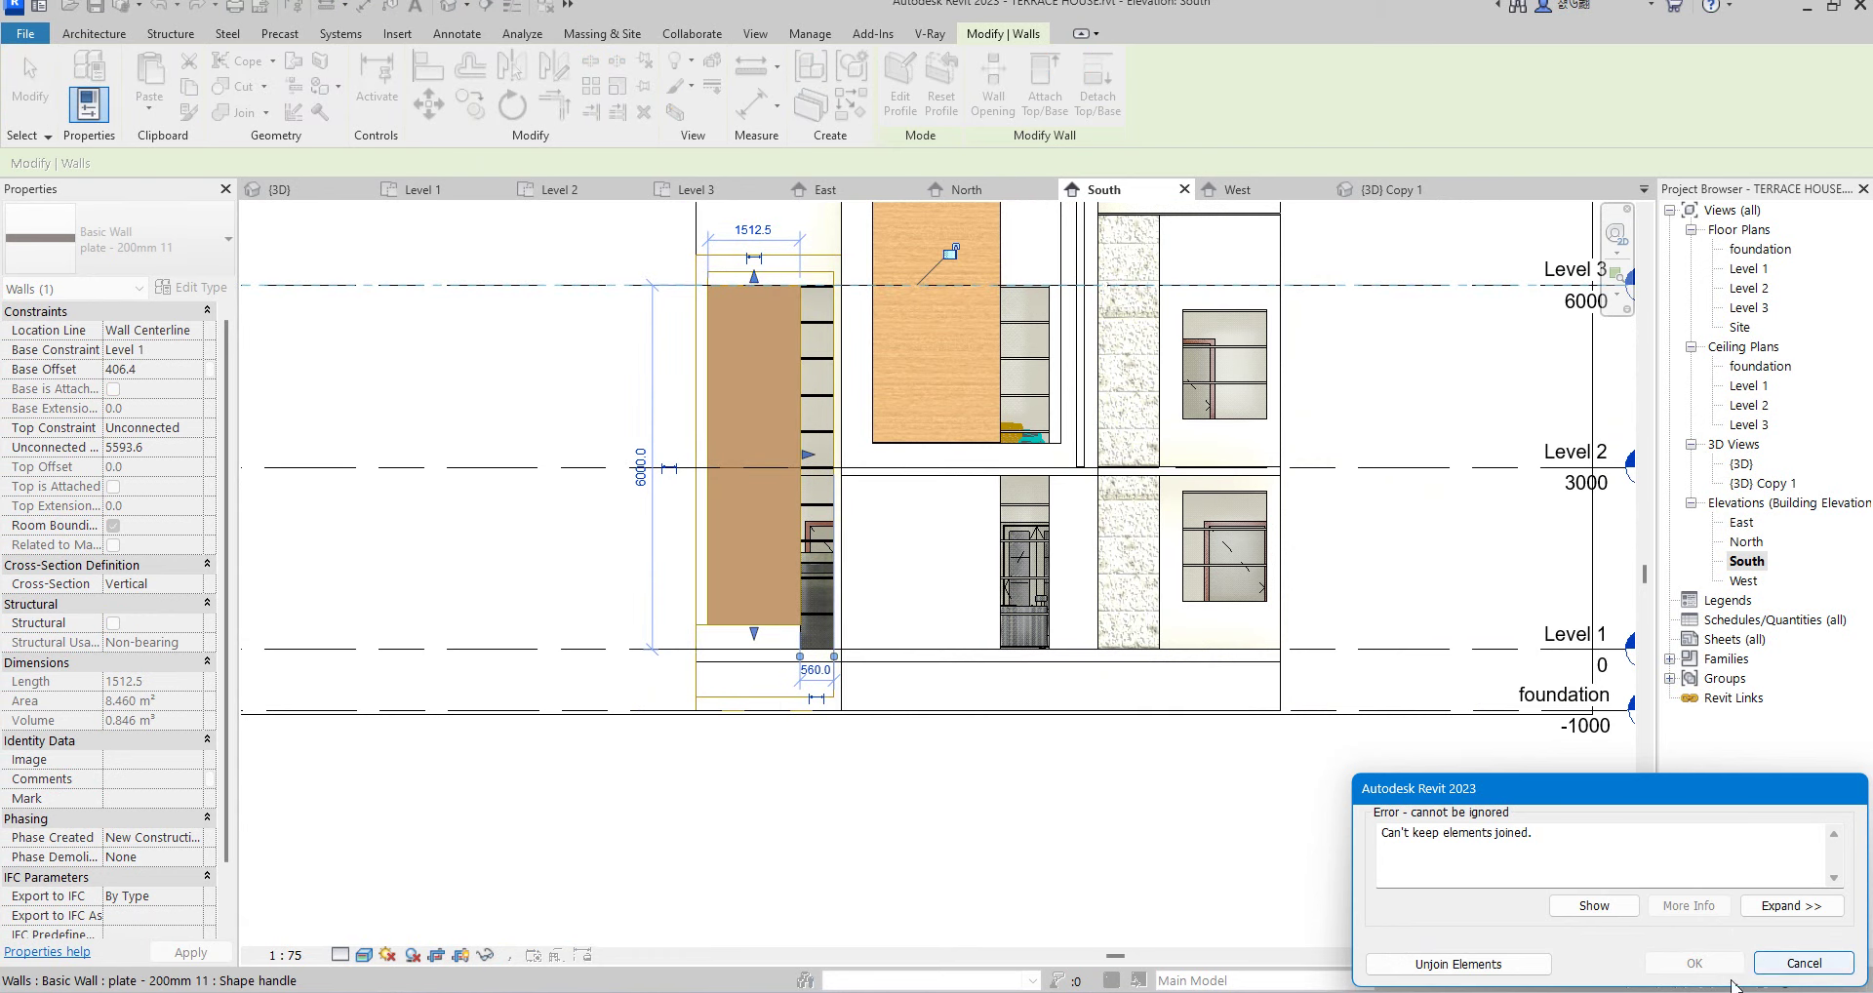
click(1432, 960)
drag(758, 638, 761, 699)
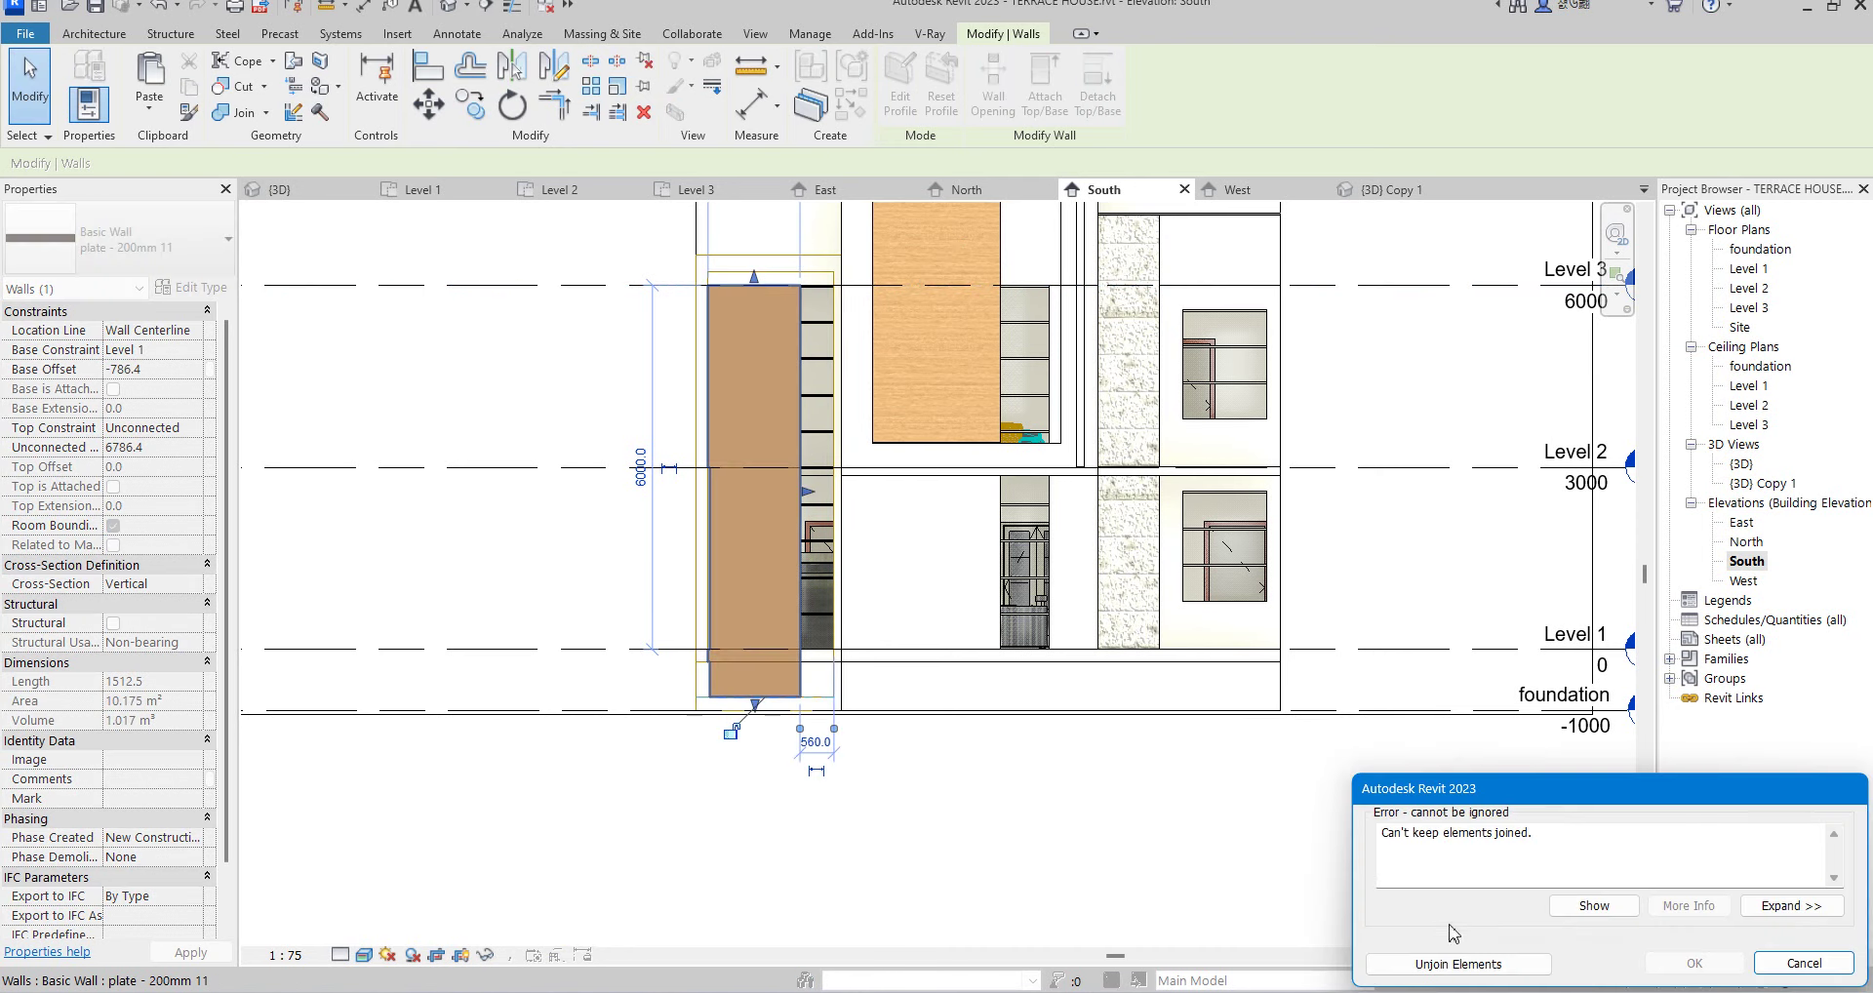
click(1457, 963)
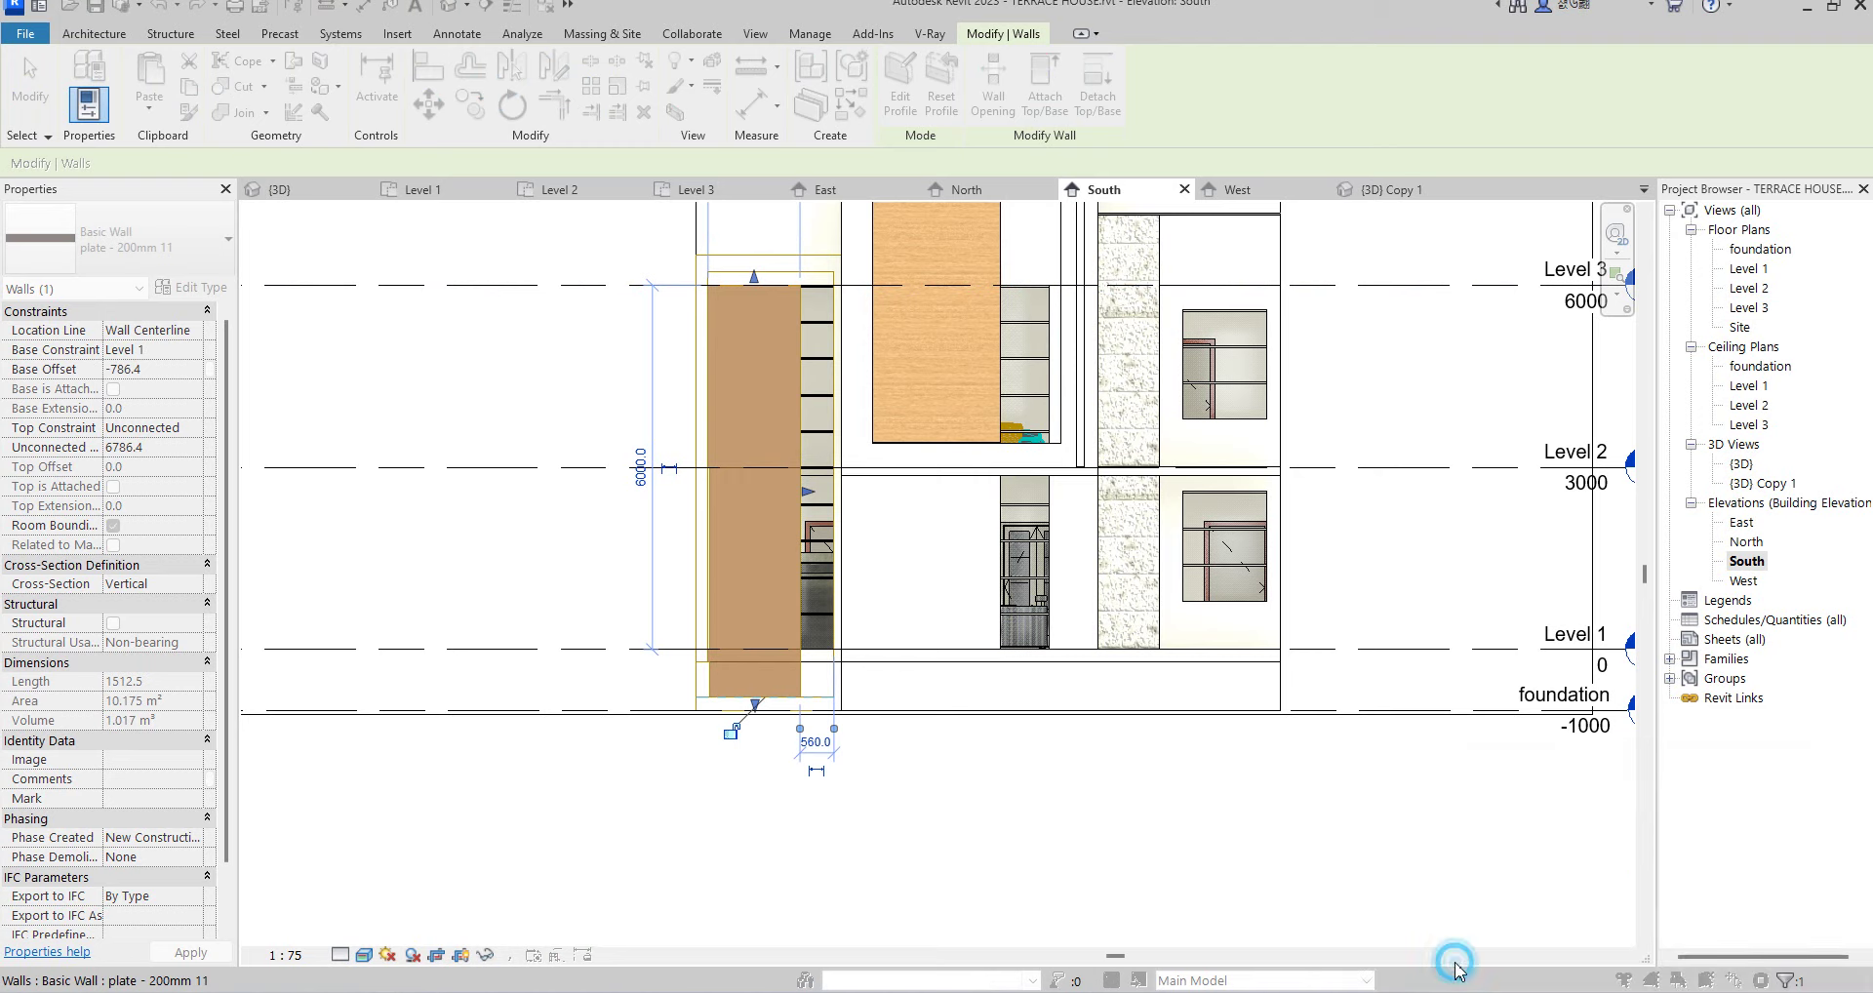
click(1131, 825)
- Stretch the plate wall's top past Level 3 to 7006.3 mm, unjoining walls to keep it
scroll(767, 292, up, 2)
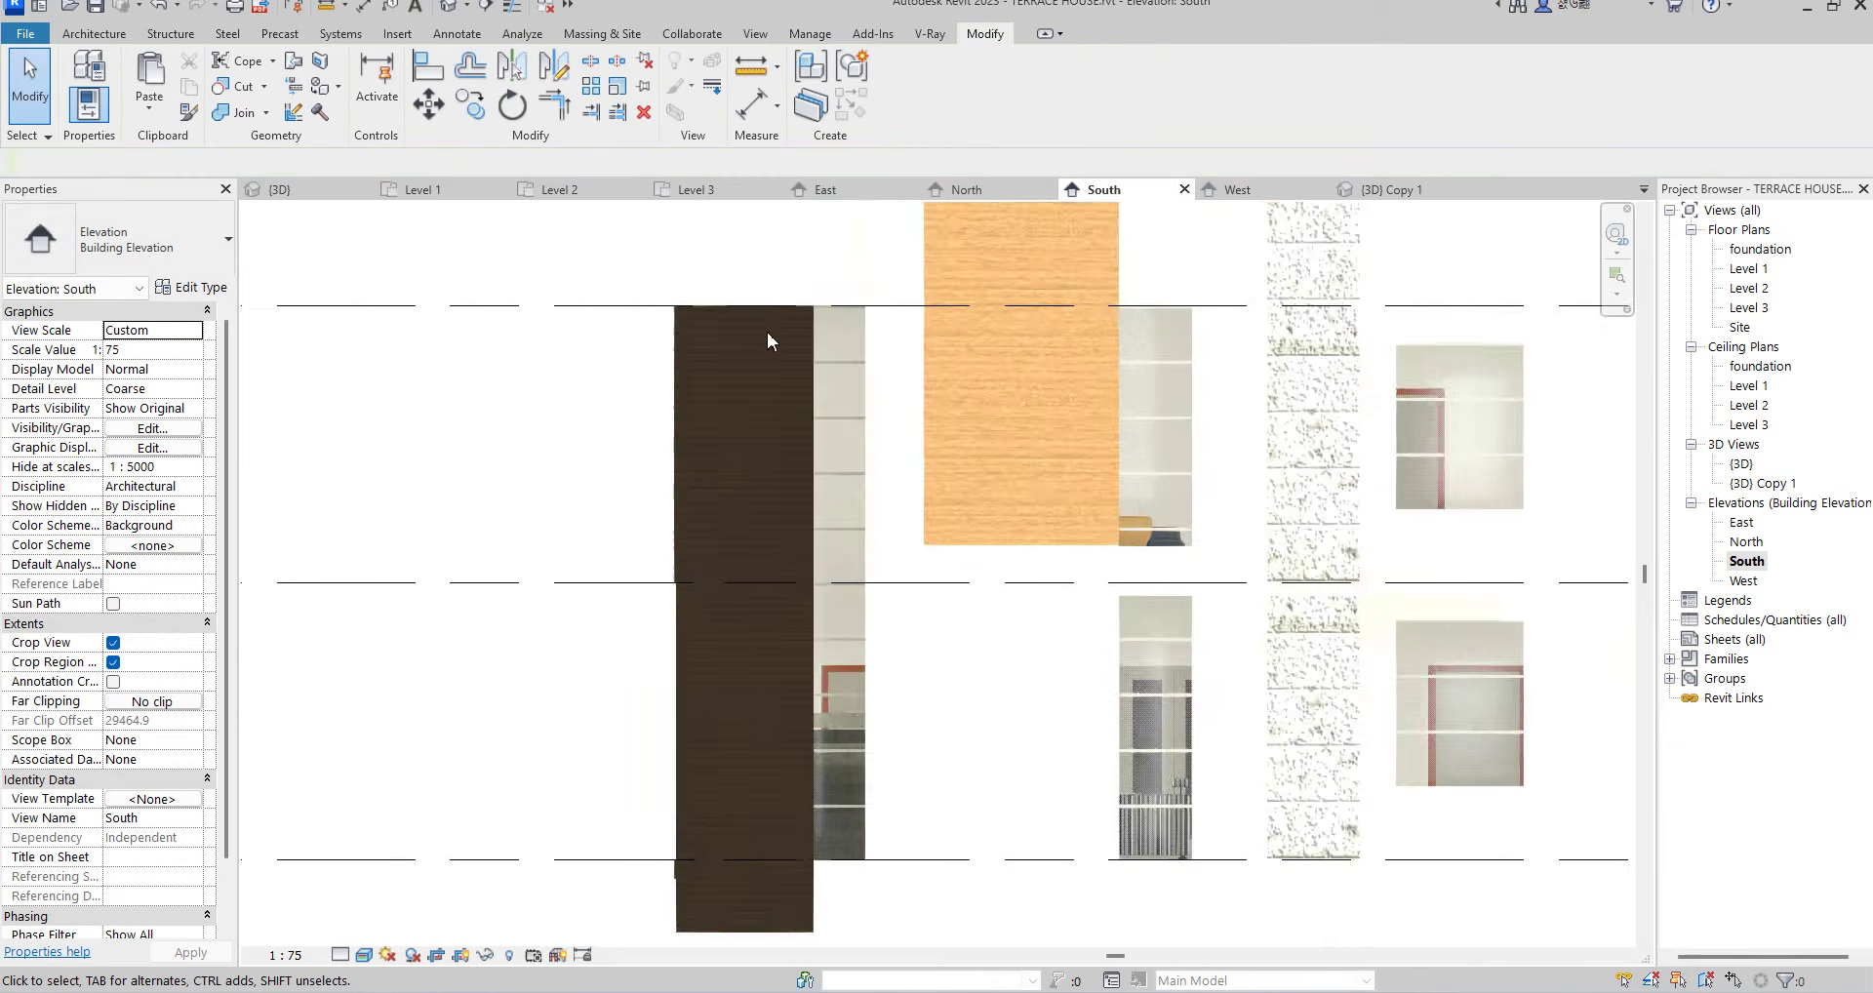
scroll(781, 288, up, 3)
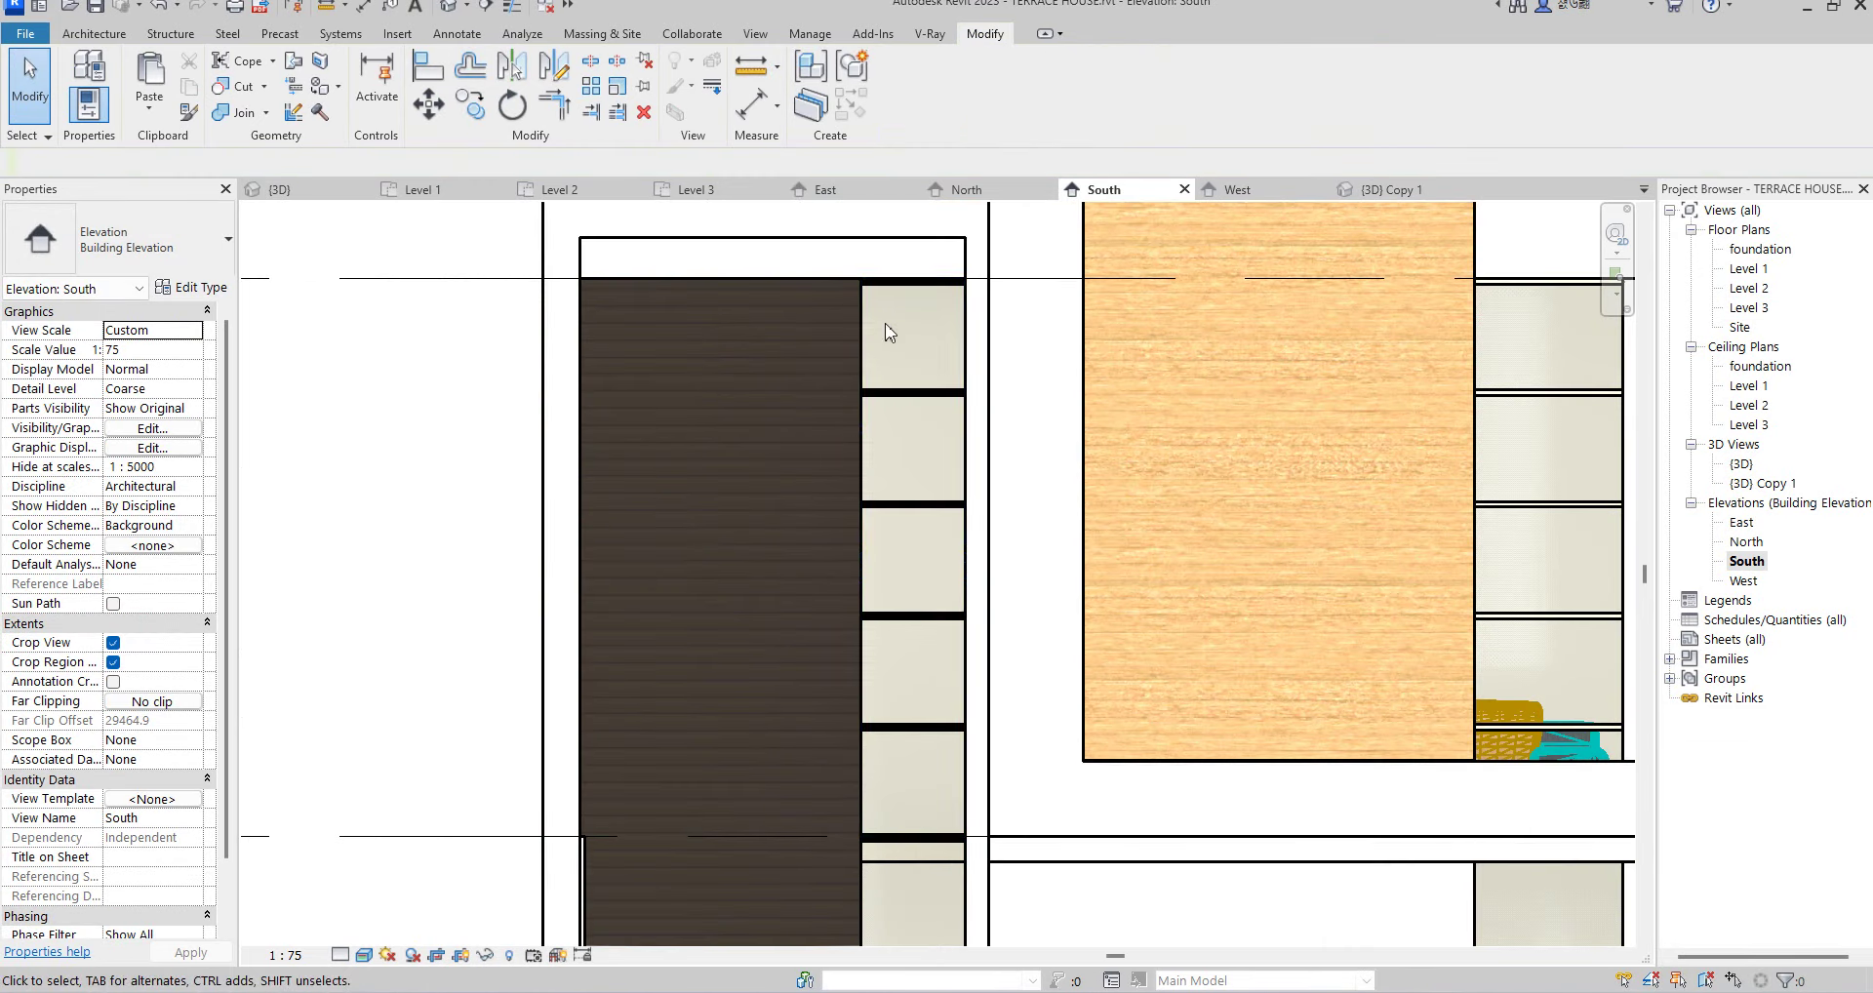
scroll(795, 293, down, 2)
scroll(782, 331, up, 3)
click(781, 331)
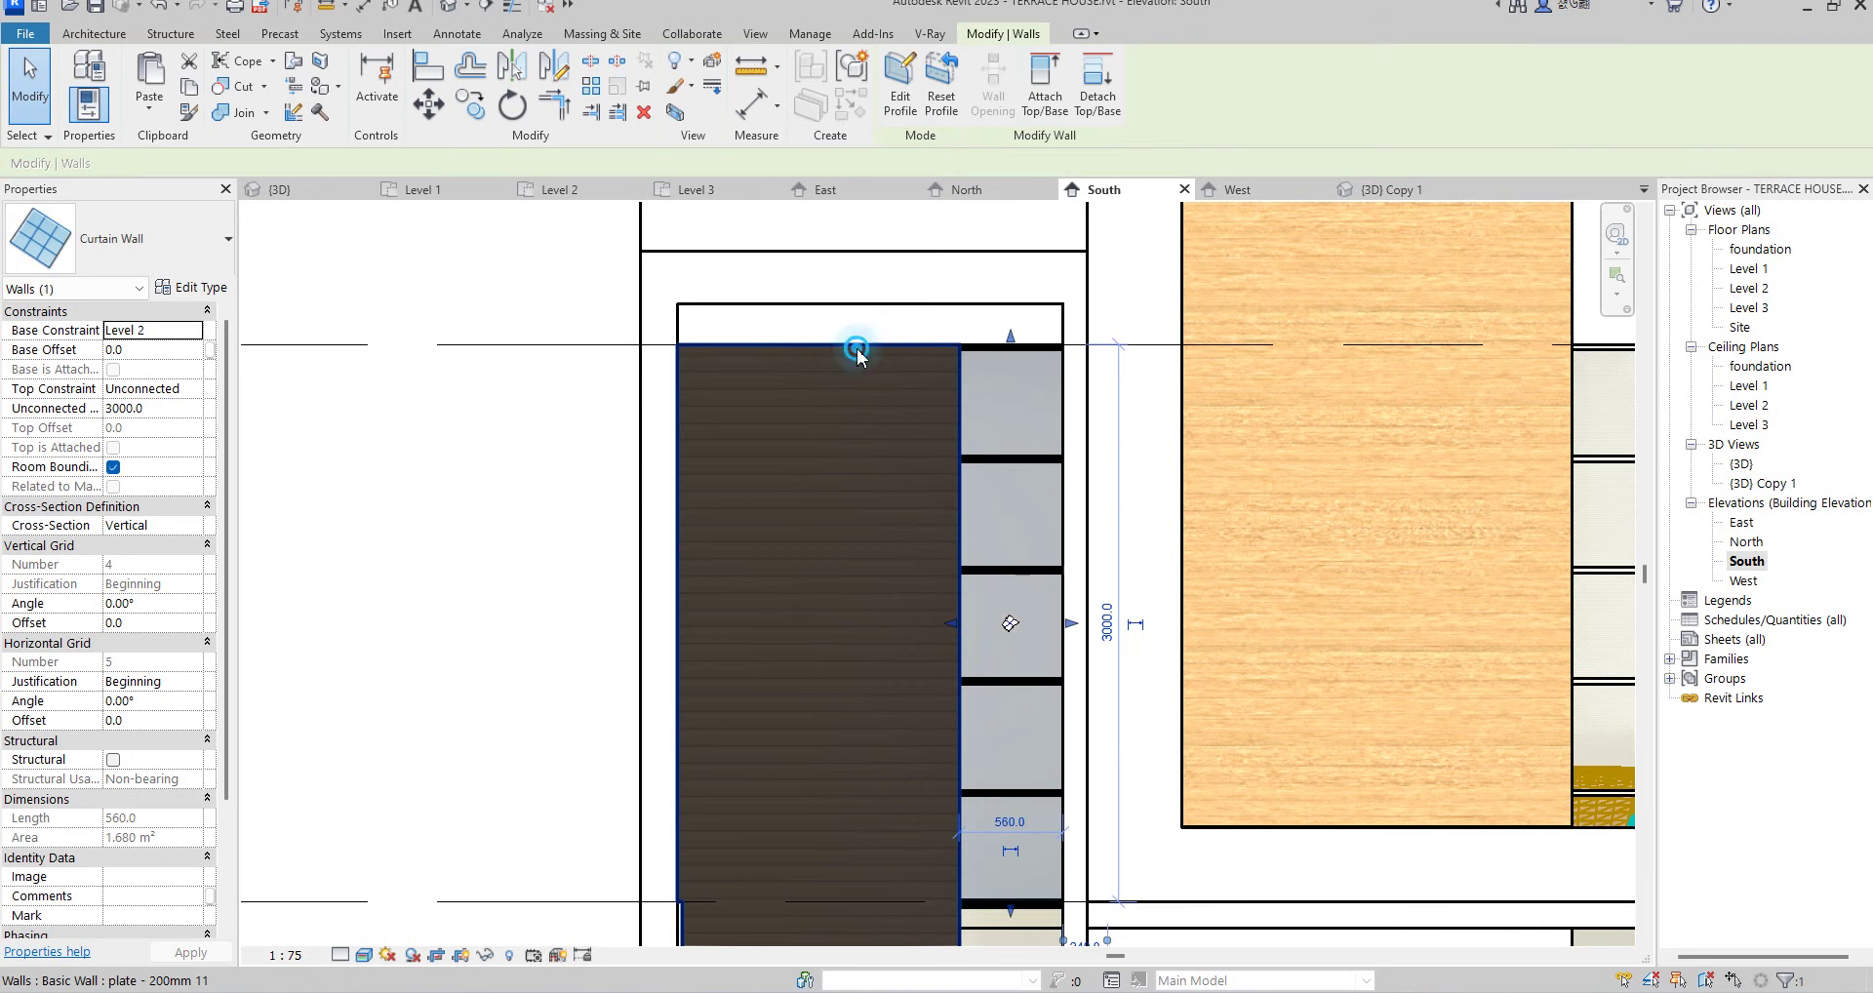
click(856, 350)
drag(815, 338, 819, 304)
click(1461, 965)
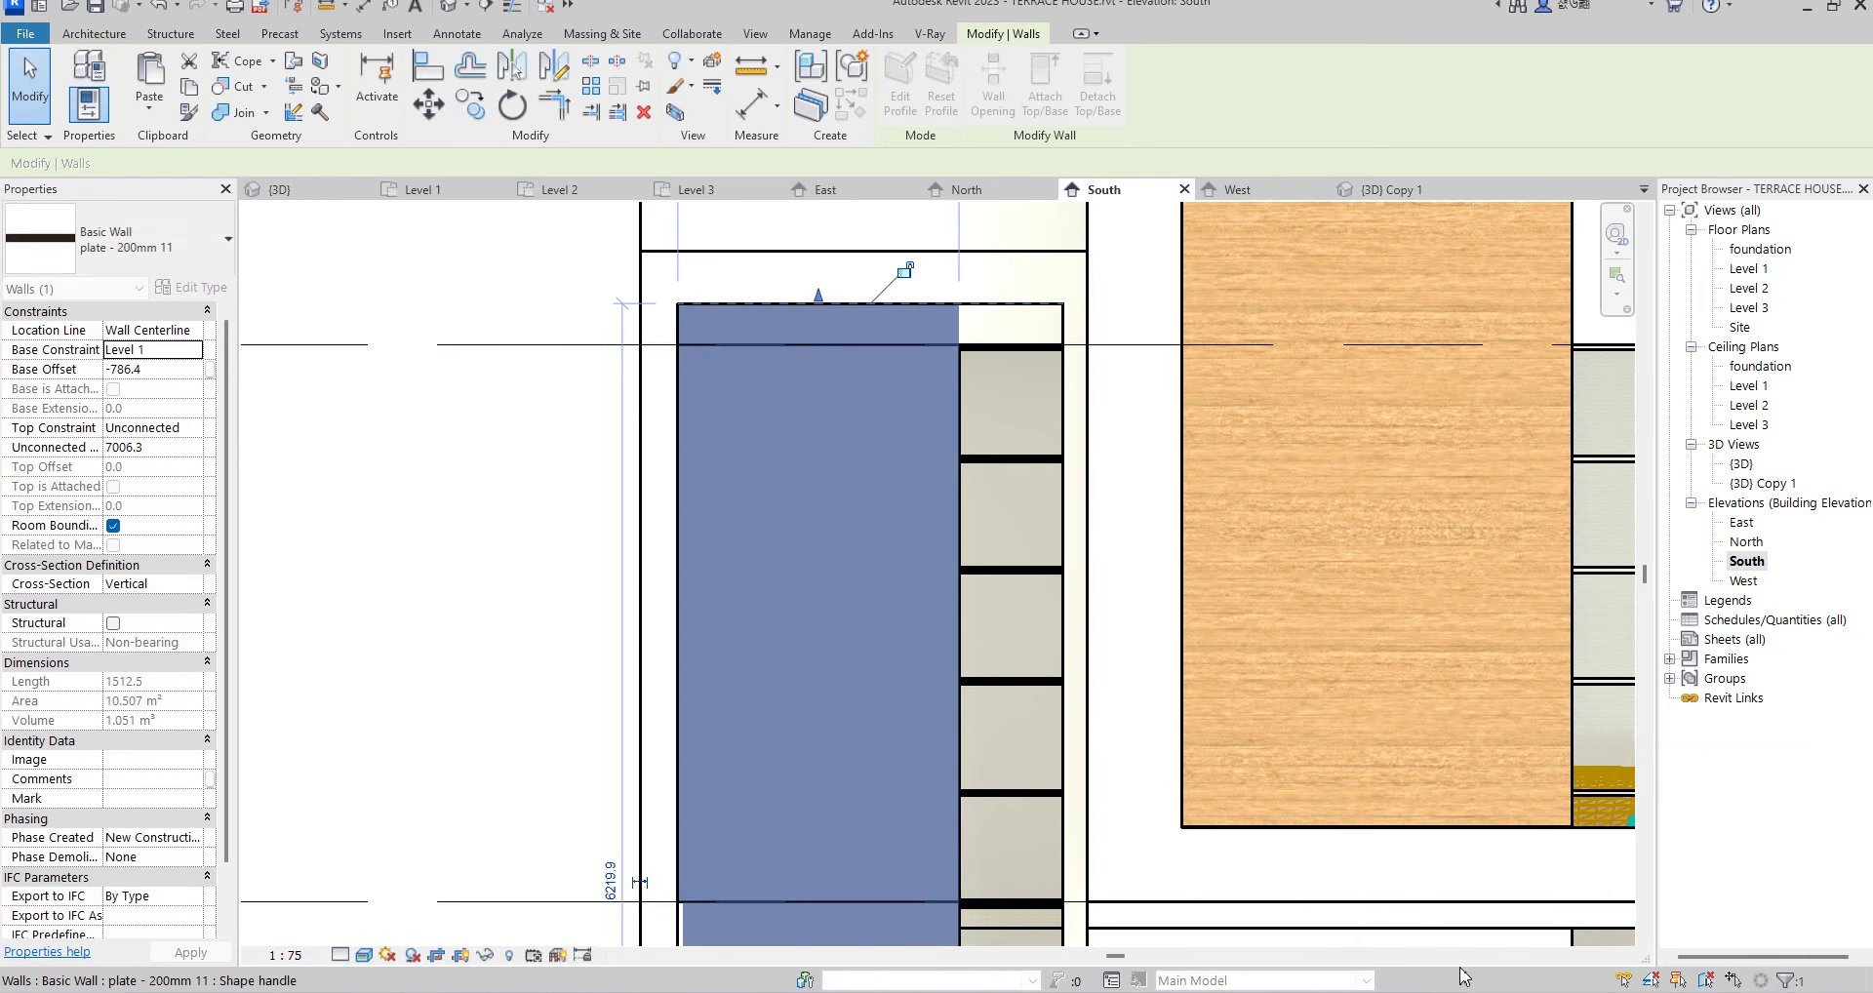
click(1128, 839)
scroll(950, 676, down, 3)
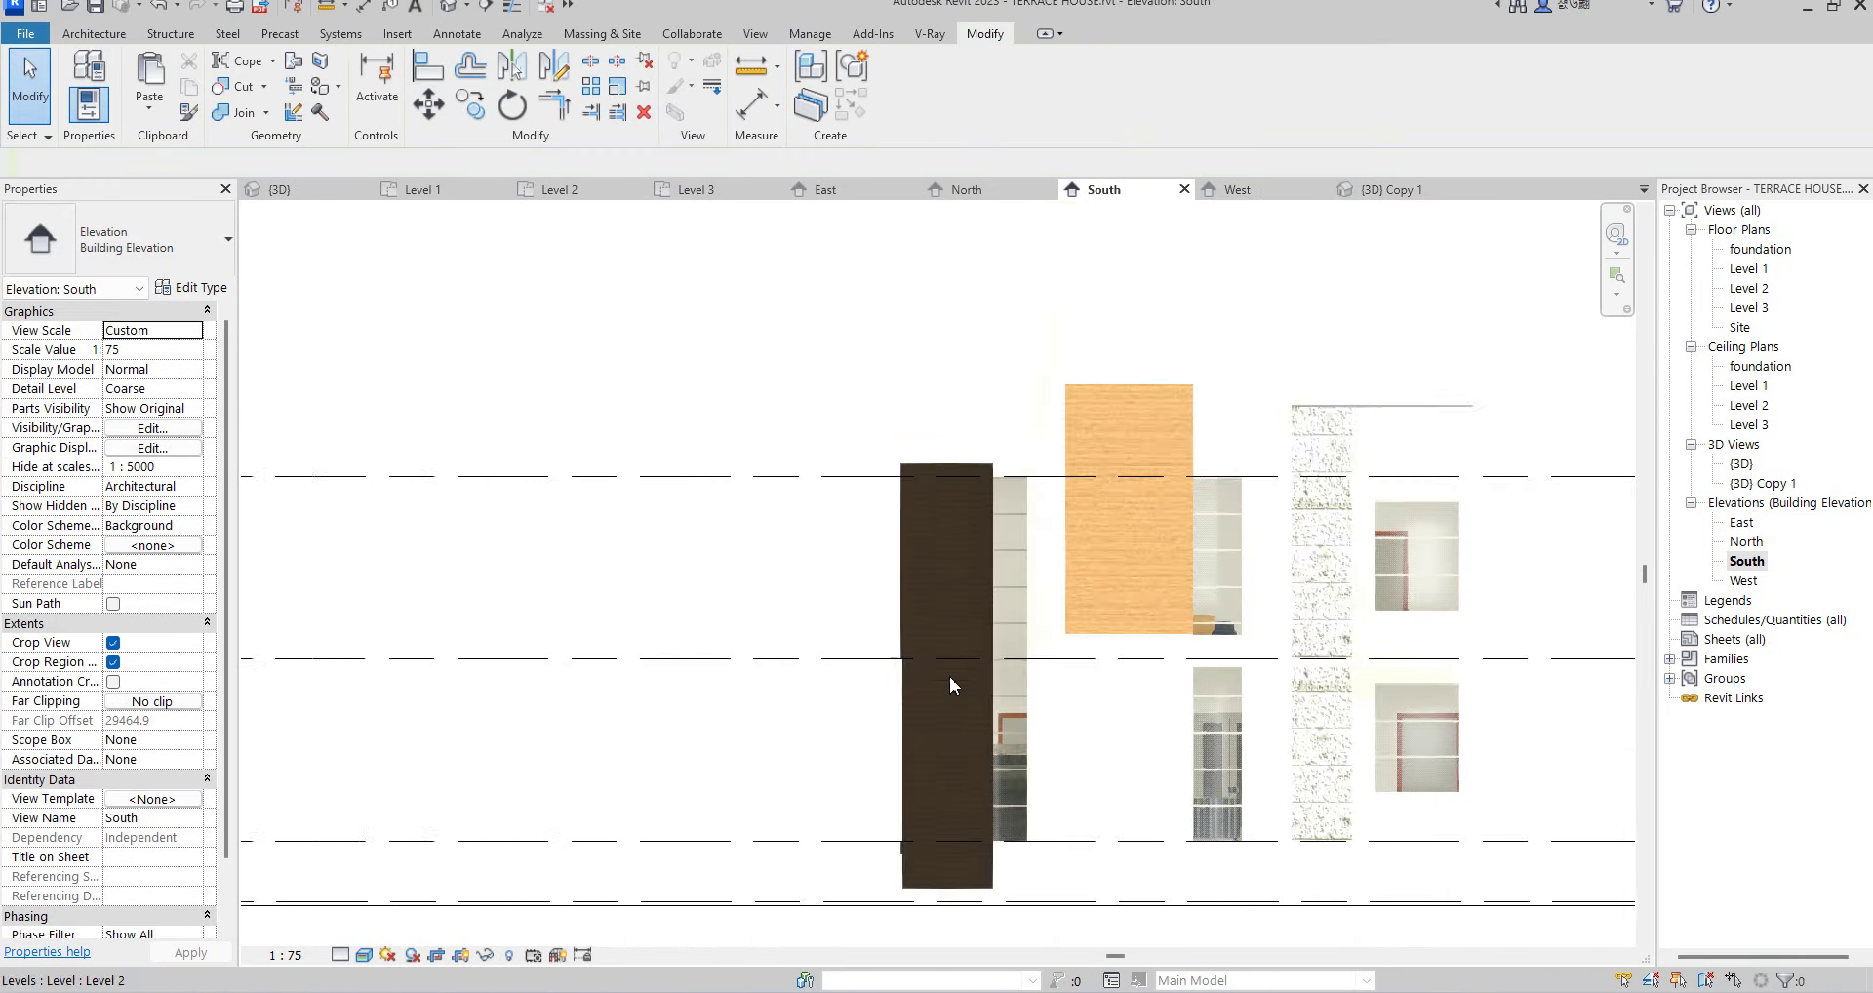